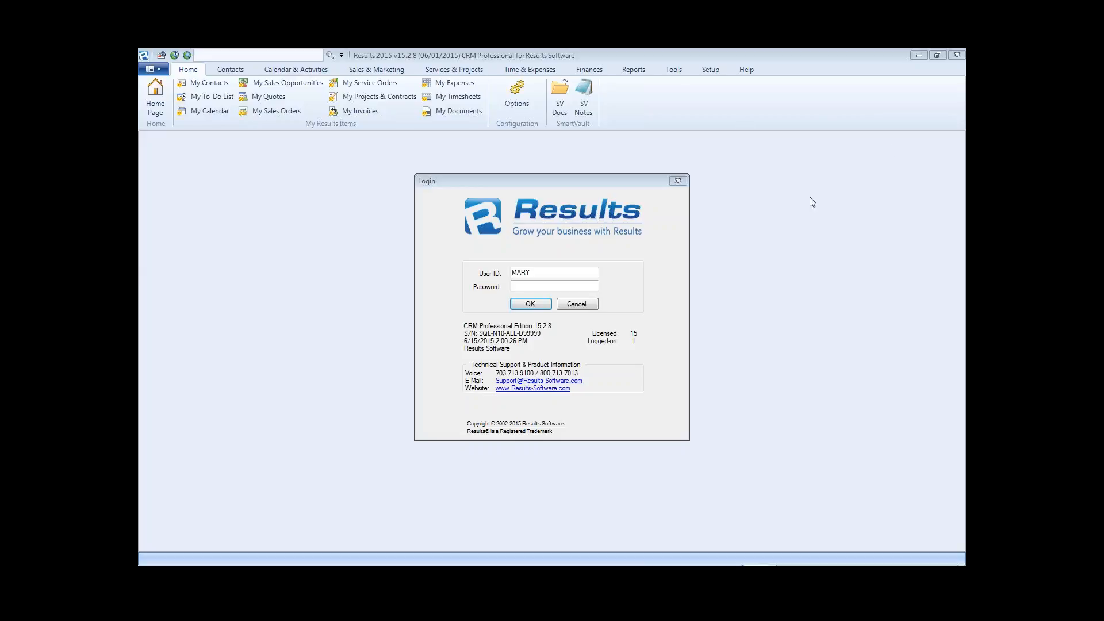
Log in with the preset user account and open the window for maintaining processes, placed near the centre of the workspace
left_click(531, 305)
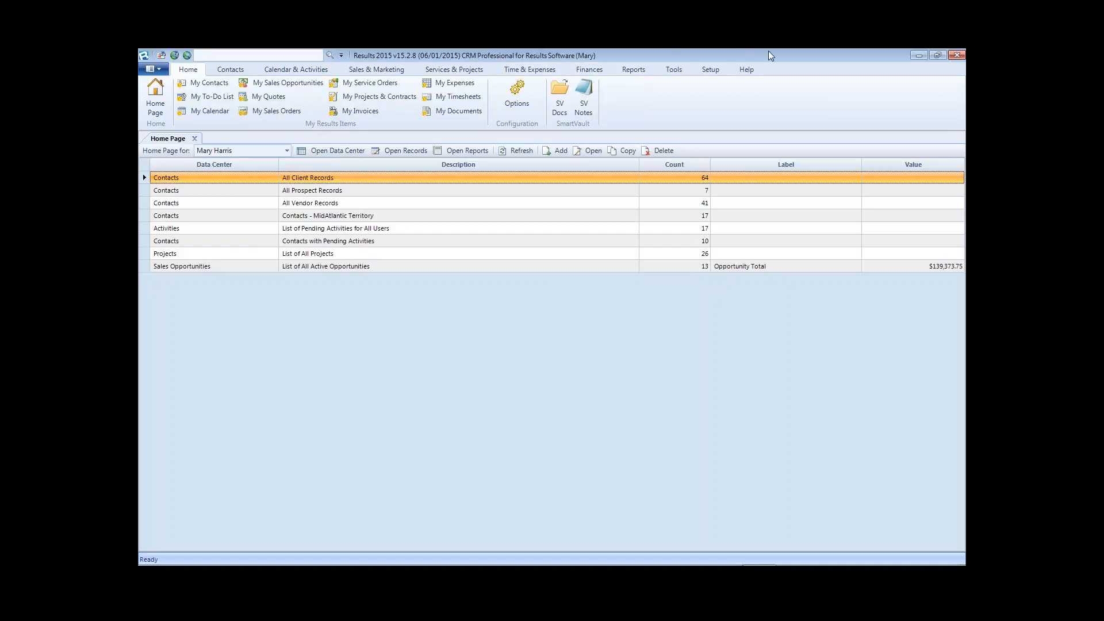
left_click(711, 70)
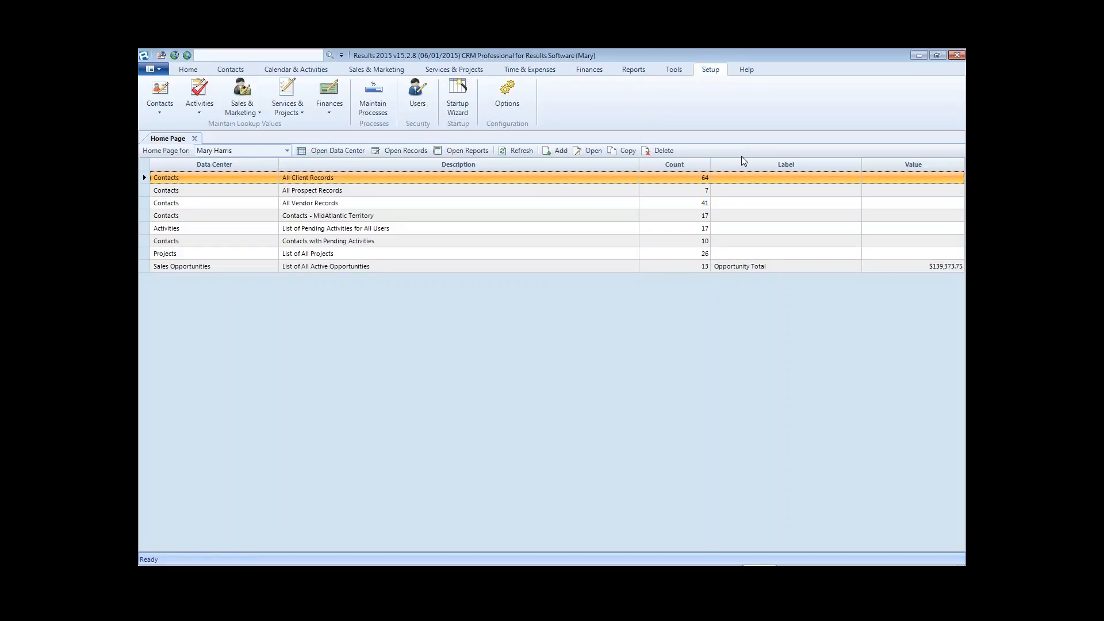
left_click(373, 98)
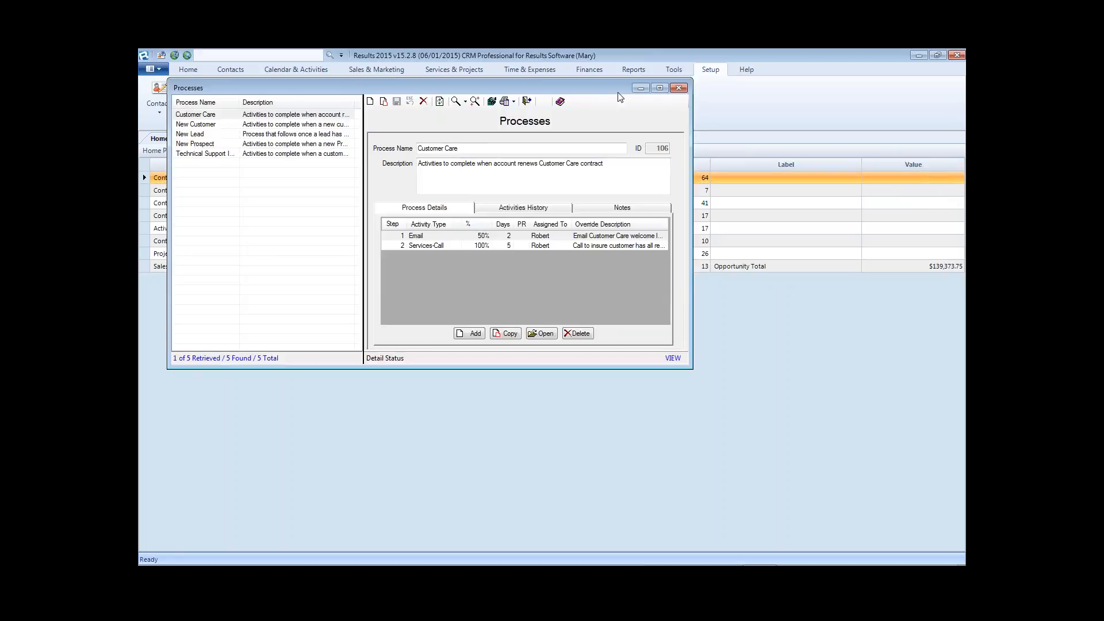
left_click_drag(388, 87, 493, 155)
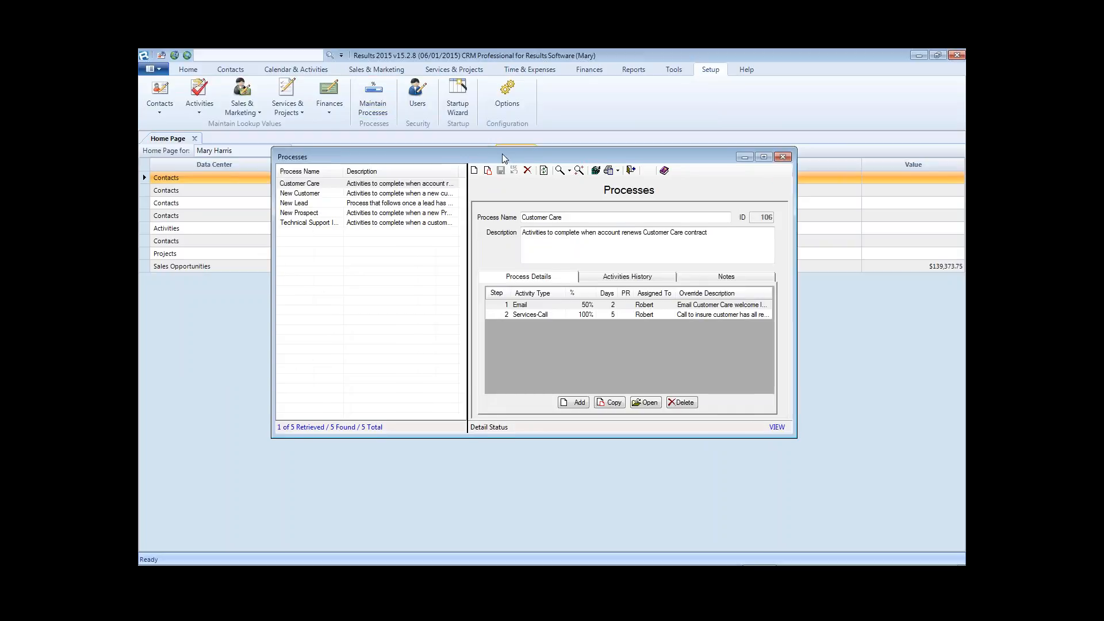
left_click_drag(506, 153, 490, 148)
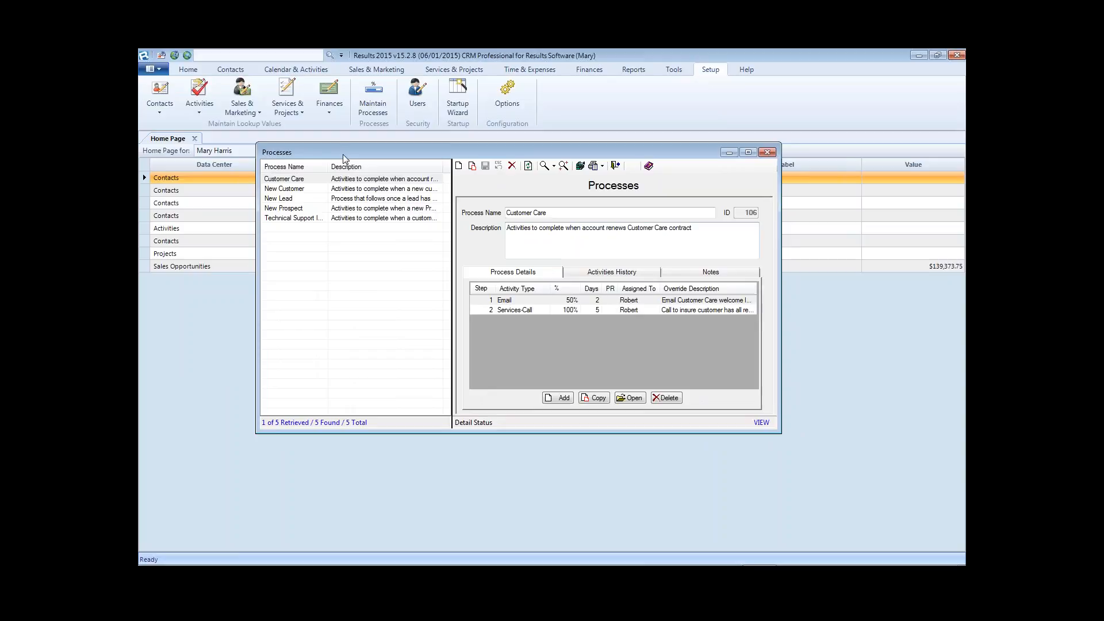
Examine the Customer Care and New Customer processes, including the New Customer process name and description
left_click(292, 181)
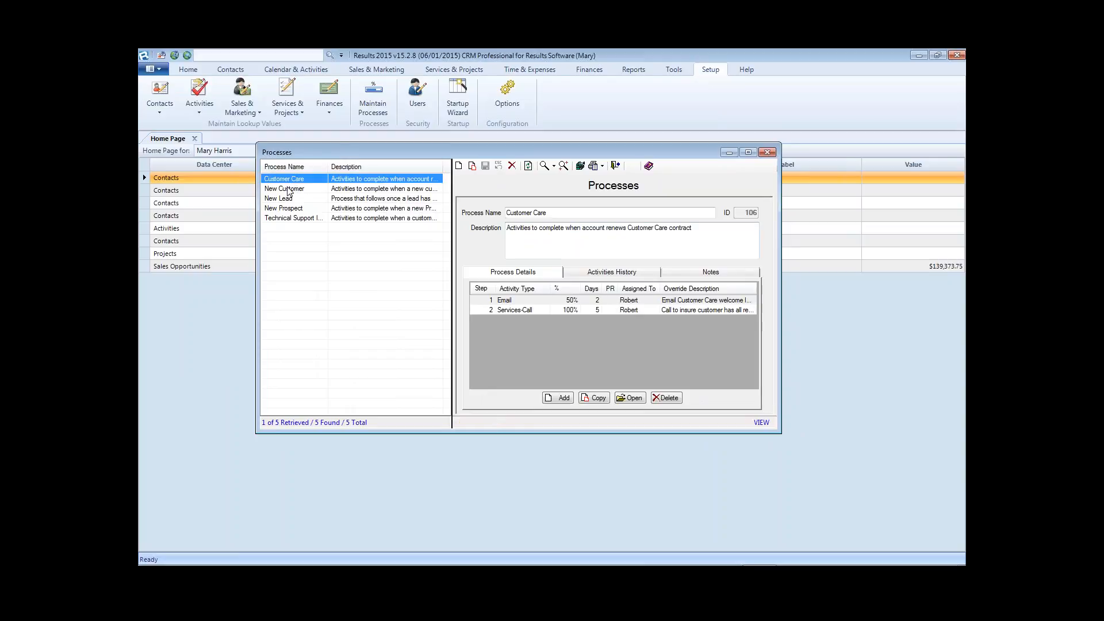
left_click(288, 190)
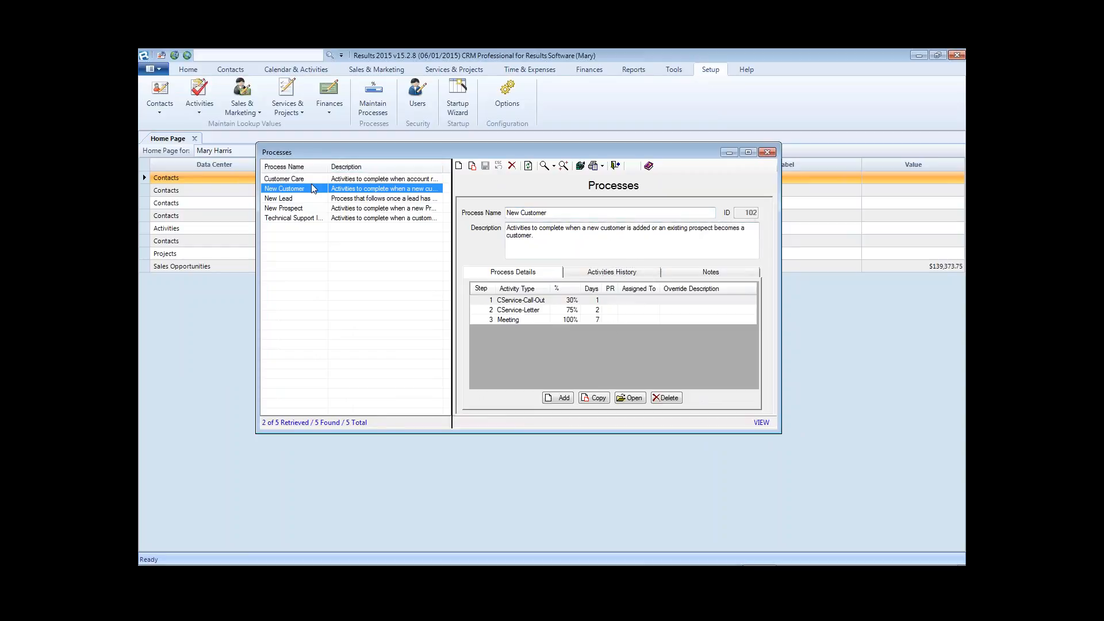
left_click(287, 180)
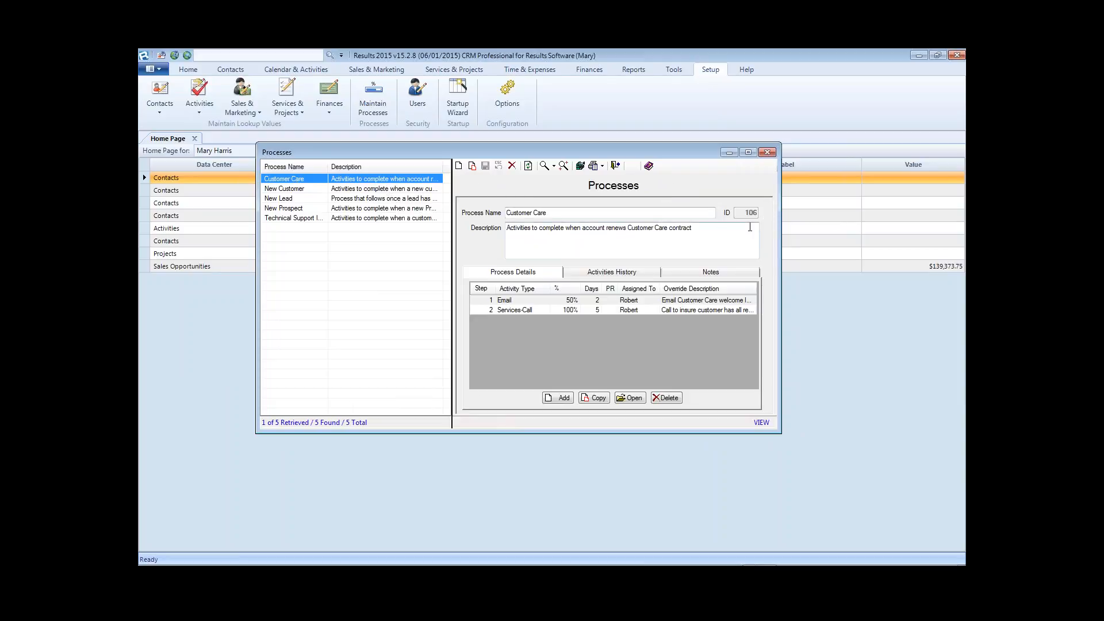
left_click_drag(257, 176, 233, 175)
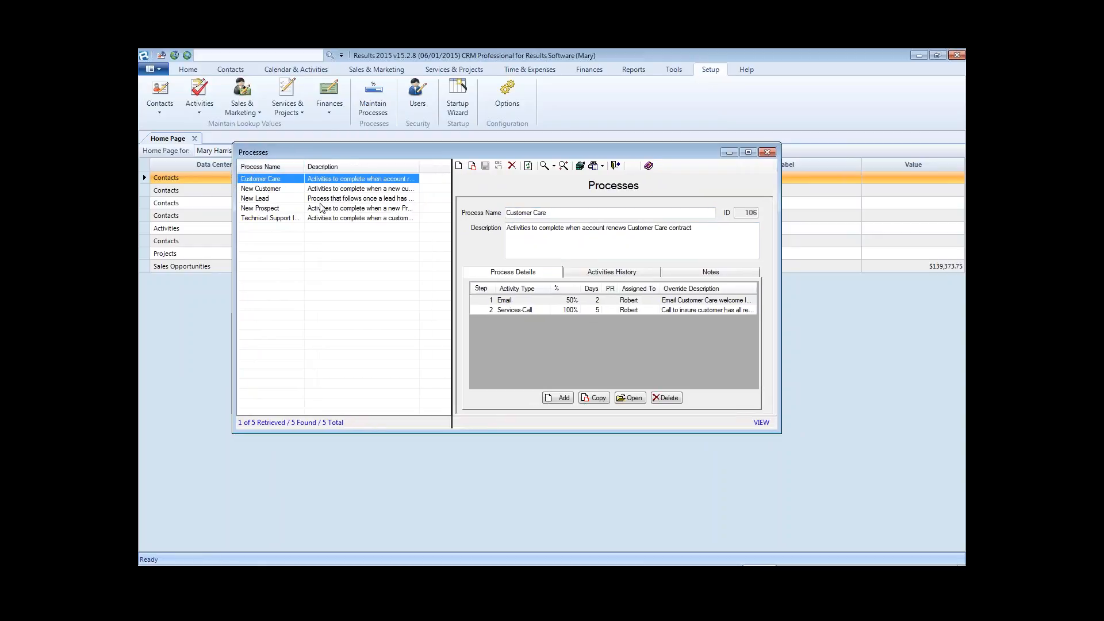
left_click(264, 189)
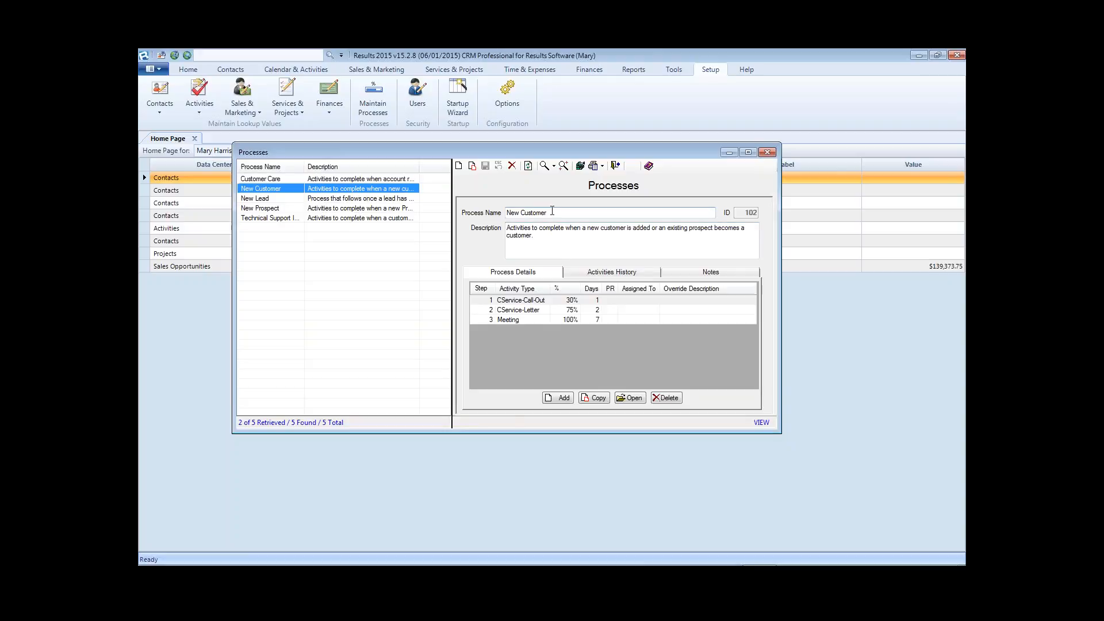
left_click_drag(552, 211, 503, 210)
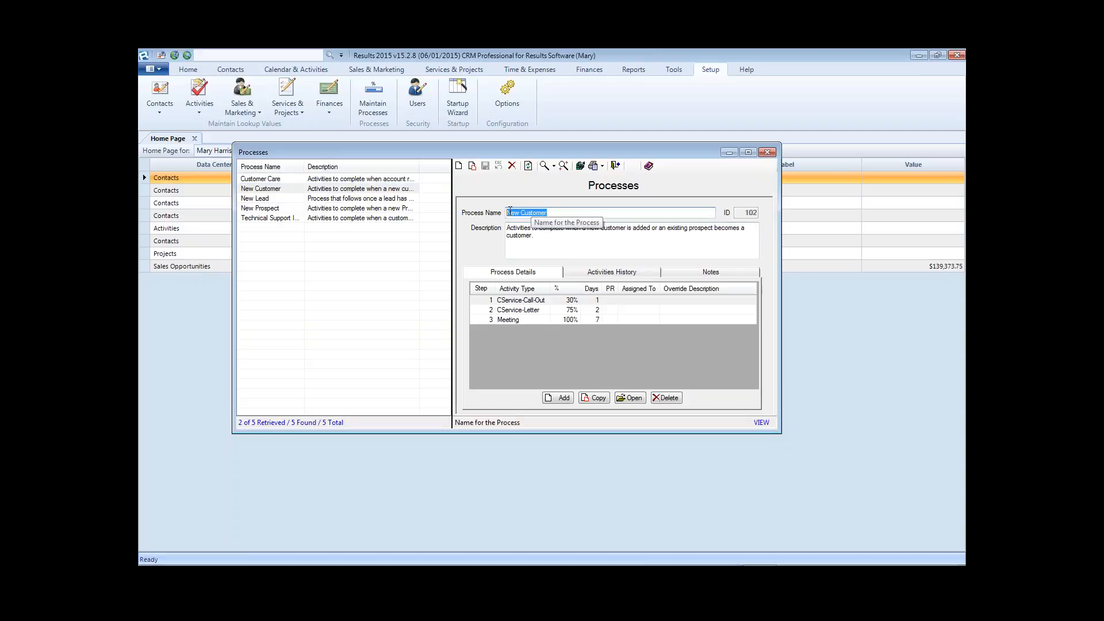
left_click_drag(515, 235, 512, 227)
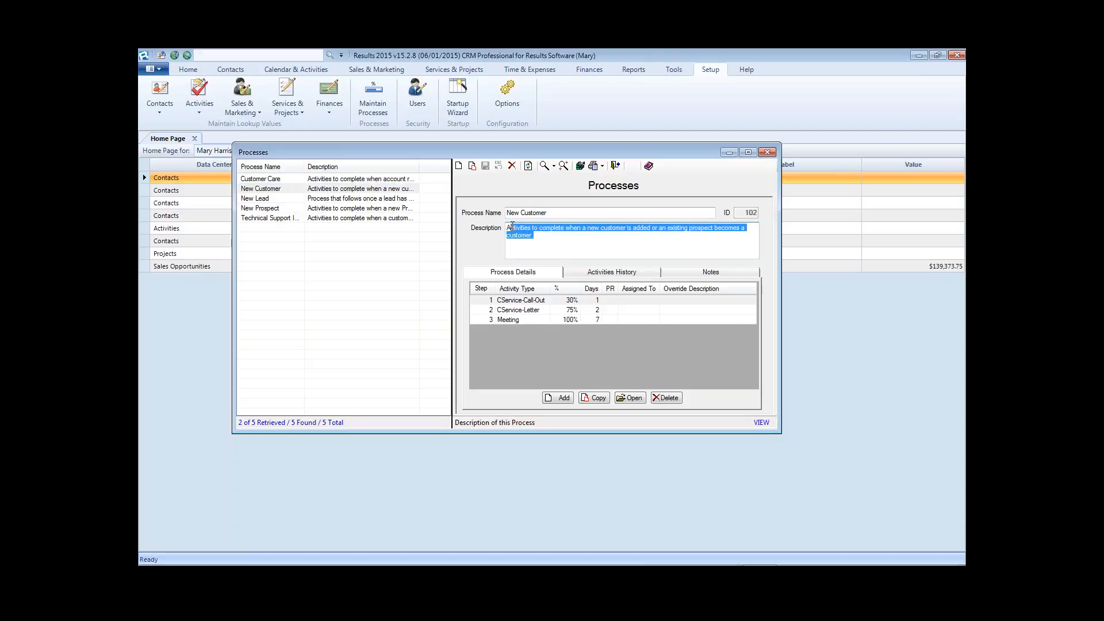
left_click(649, 246)
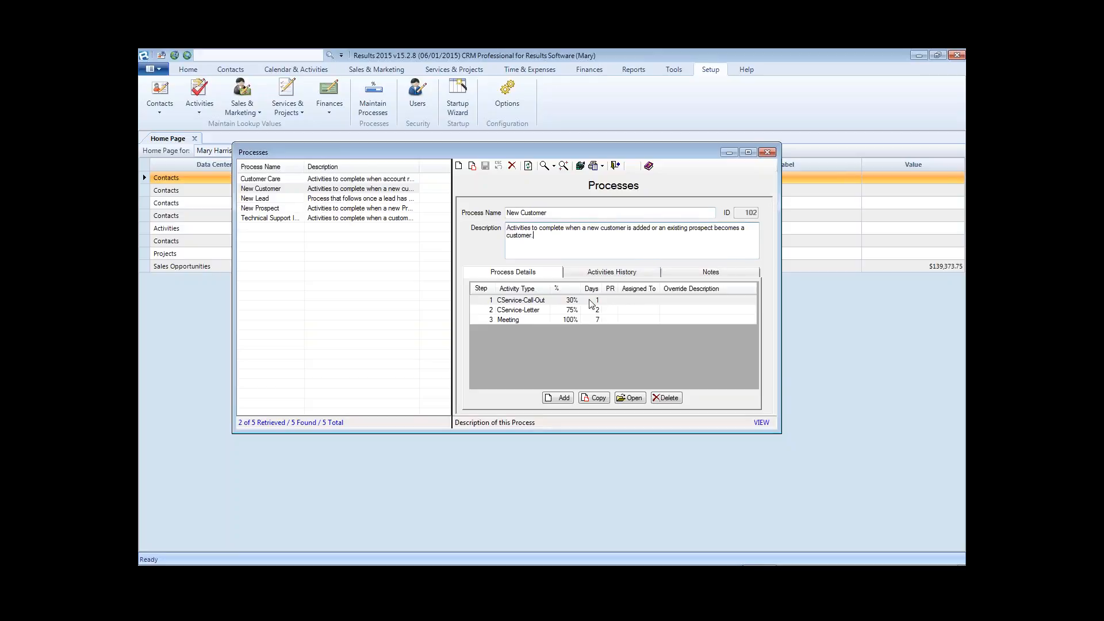
Review the activity type, percentage and days of each step in the New Customer process
left_click(284, 190)
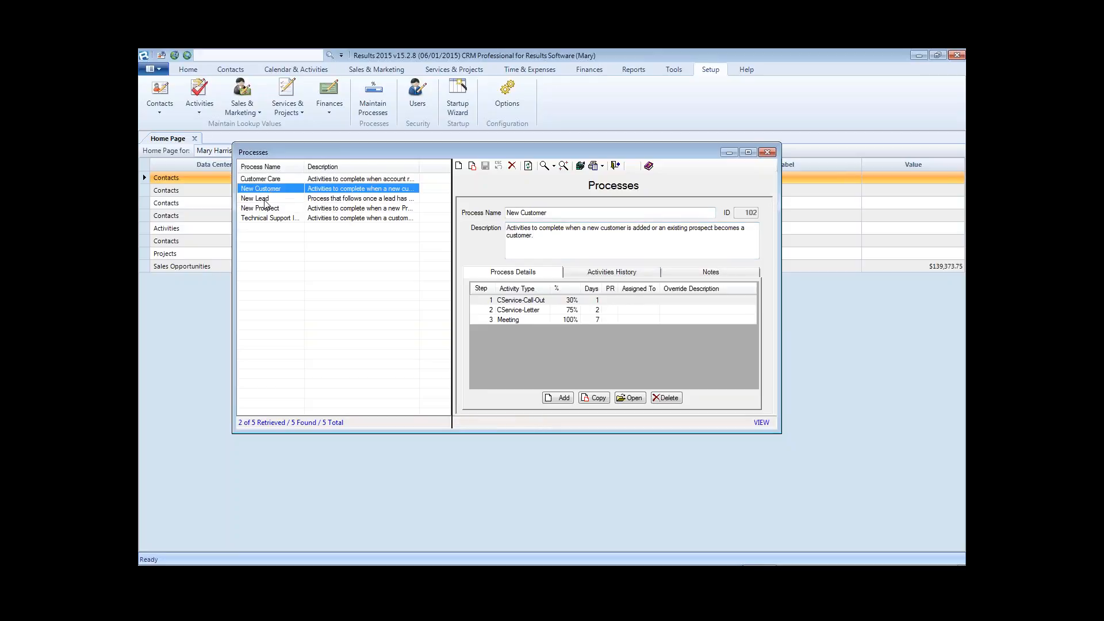
left_click(264, 198)
left_click(268, 190)
left_click(513, 301)
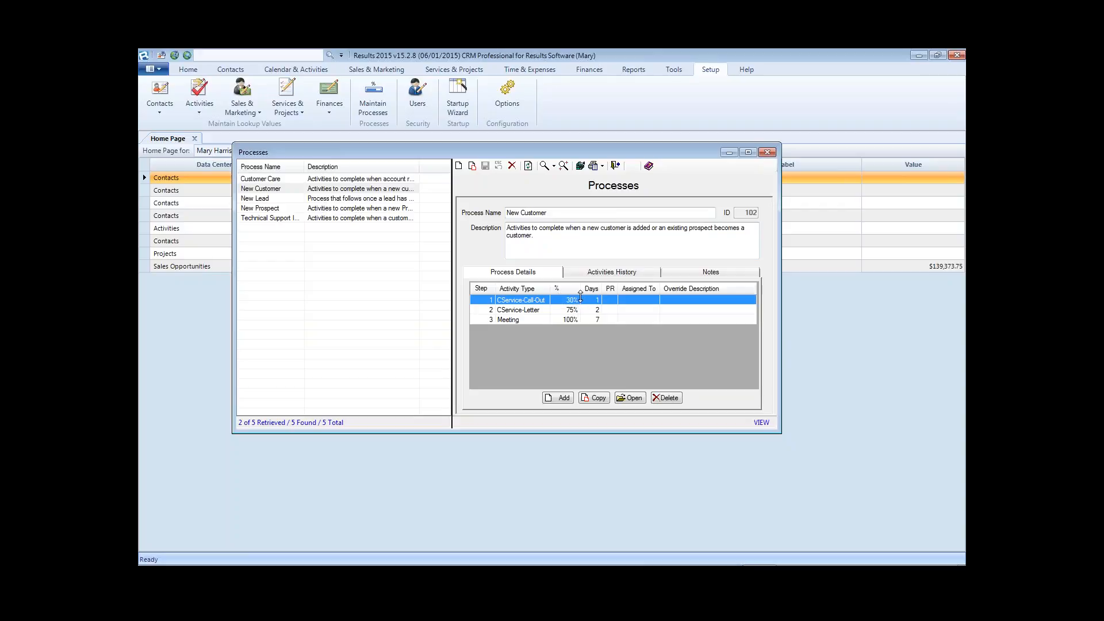
left_click(521, 311)
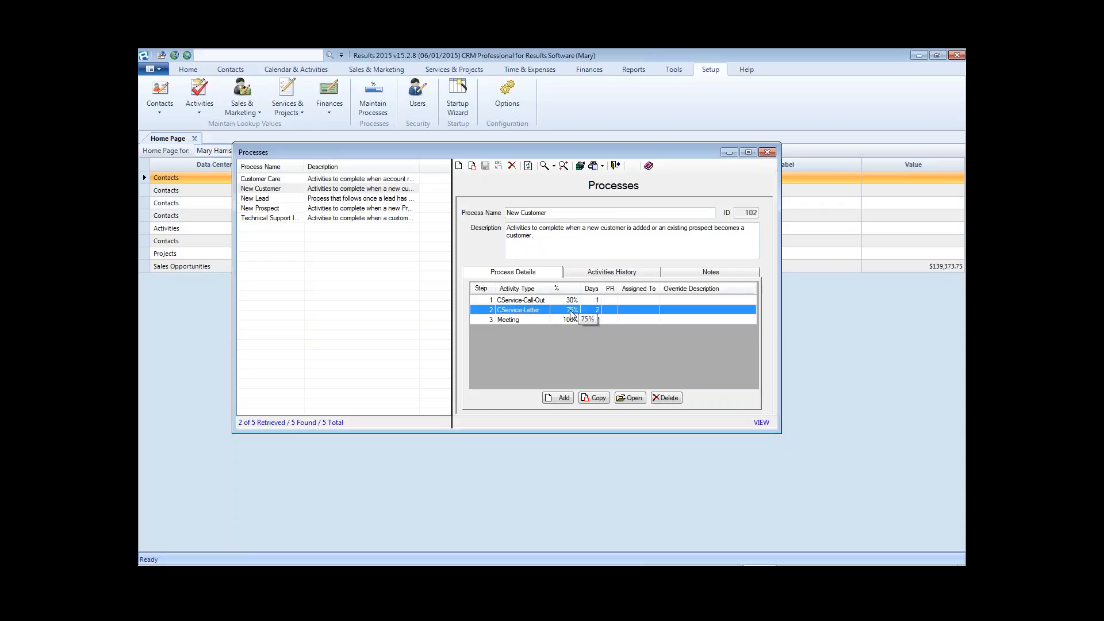
left_click(505, 320)
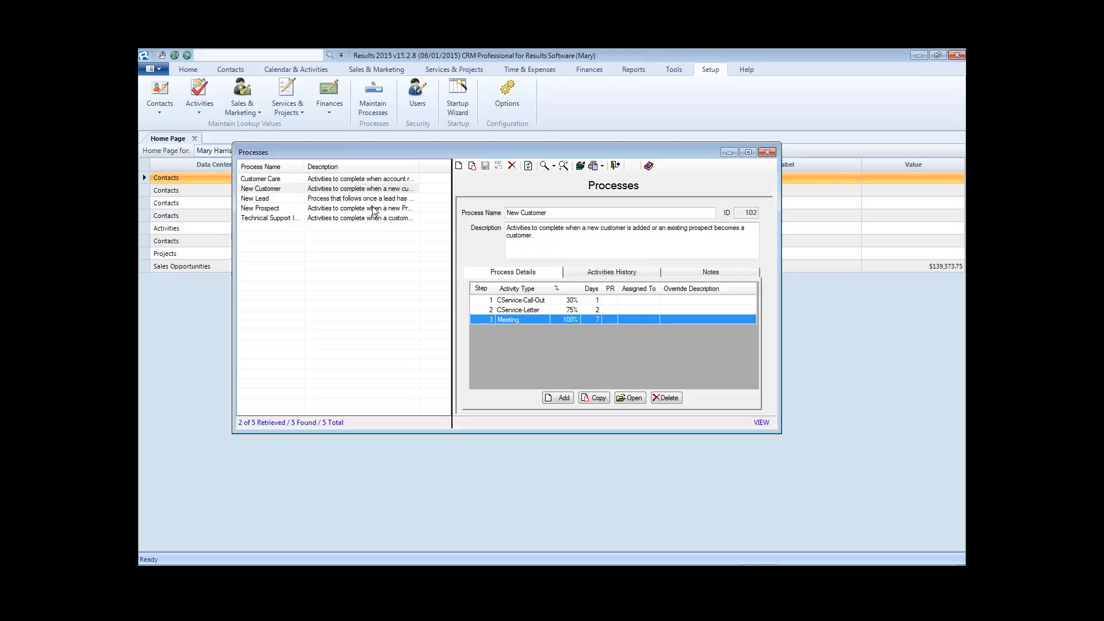
Review the call and email steps of the New Lead process with their assignees and override descriptions
left_click(325, 199)
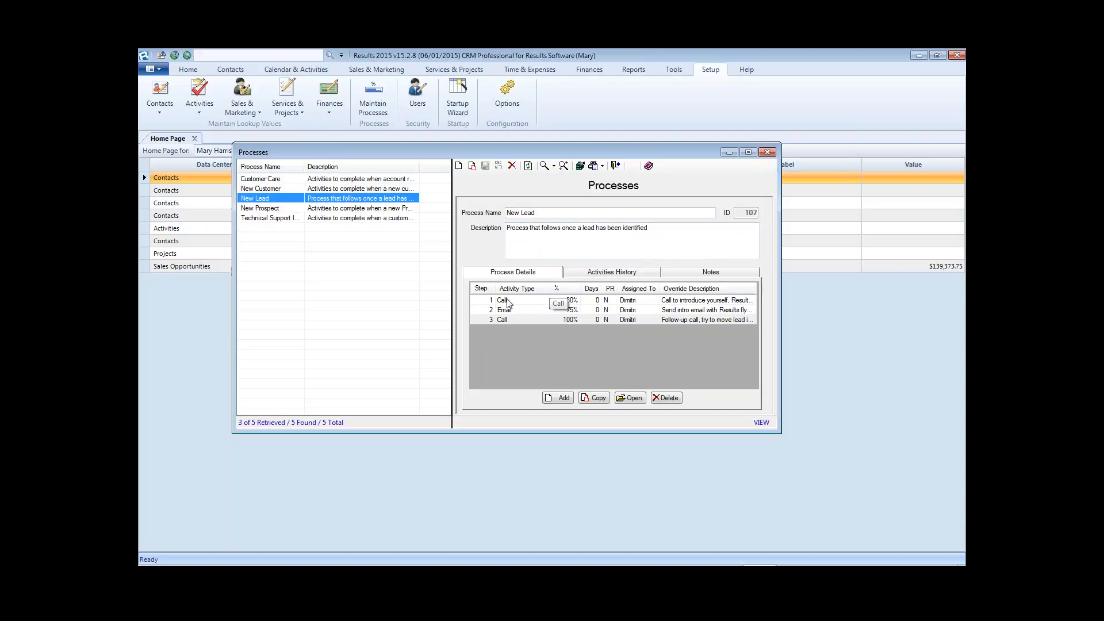
left_click(707, 300)
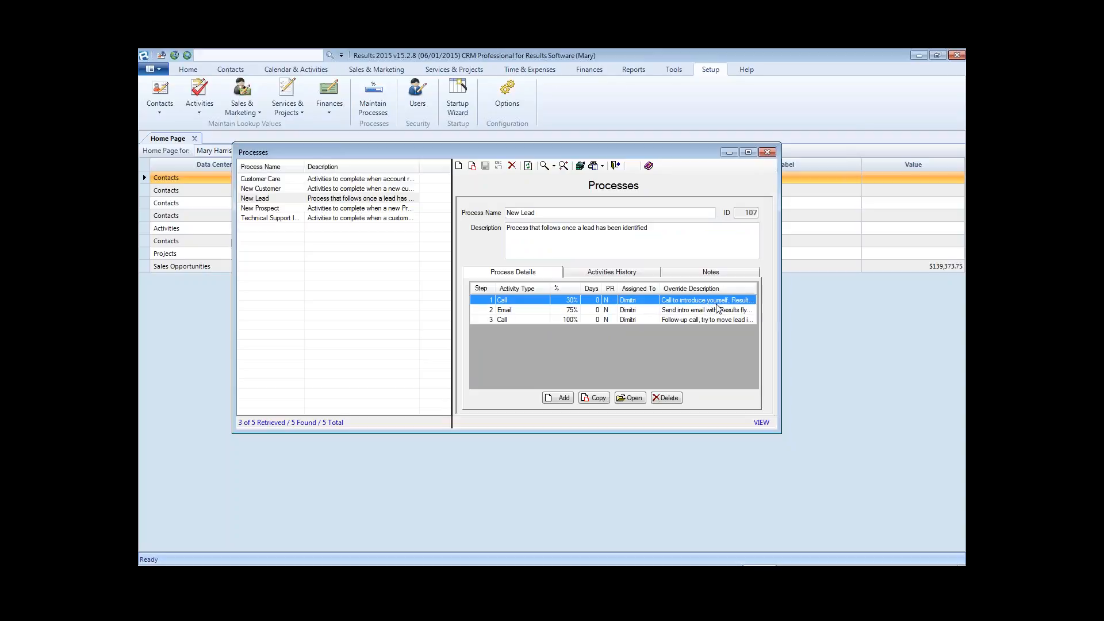
left_click(507, 311)
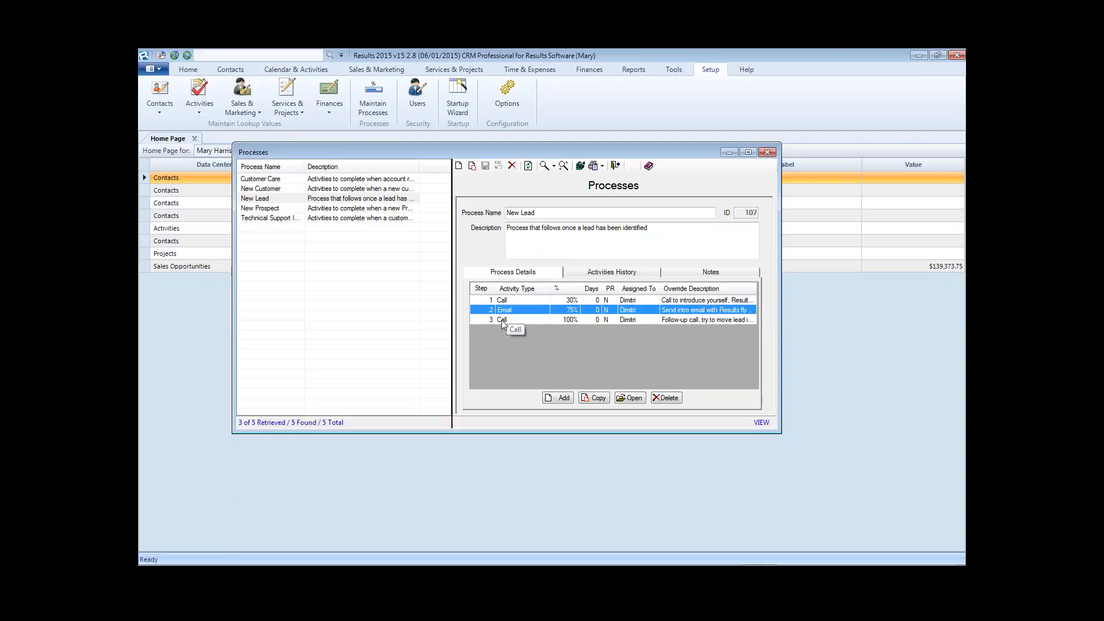
left_click(738, 321)
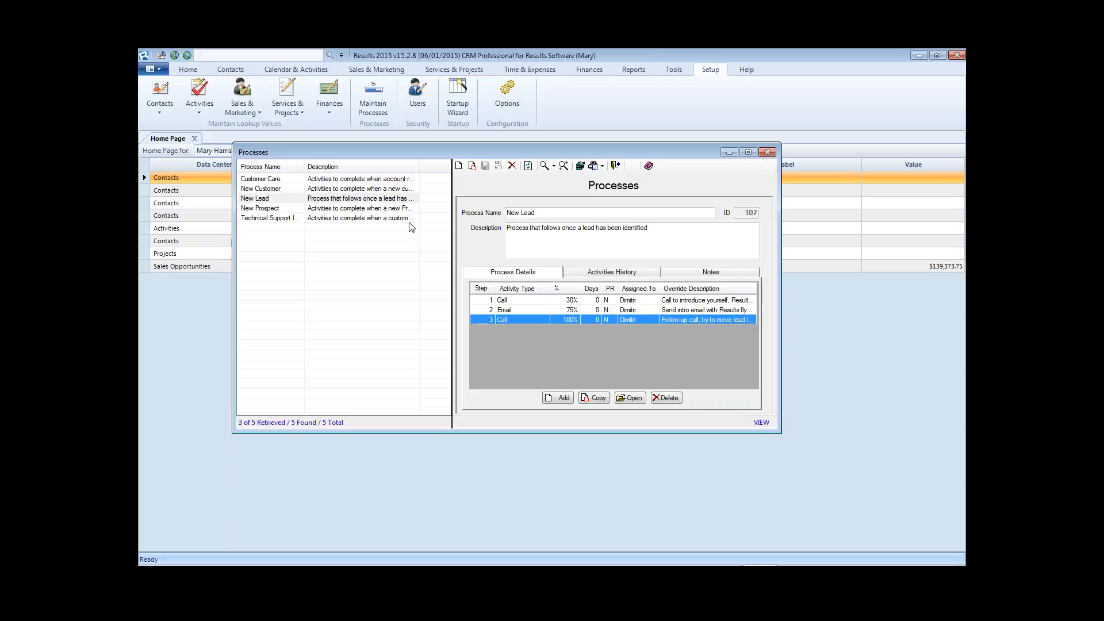
Compare the New Customer process with the New Lead process and close the Processes window
left_click(325, 188)
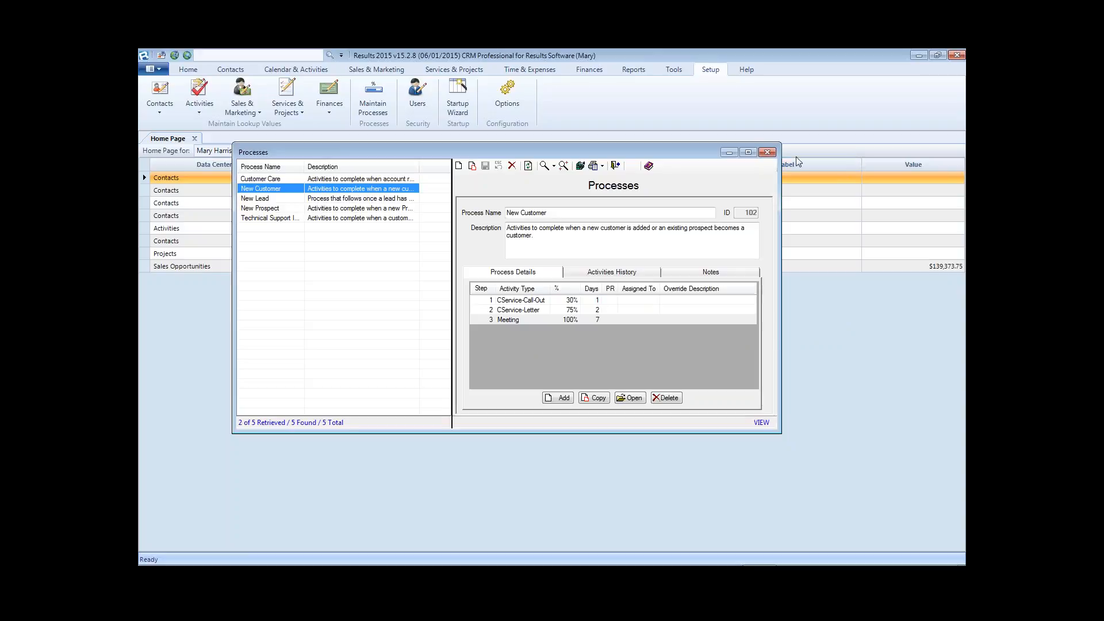
left_click_drag(697, 150, 759, 186)
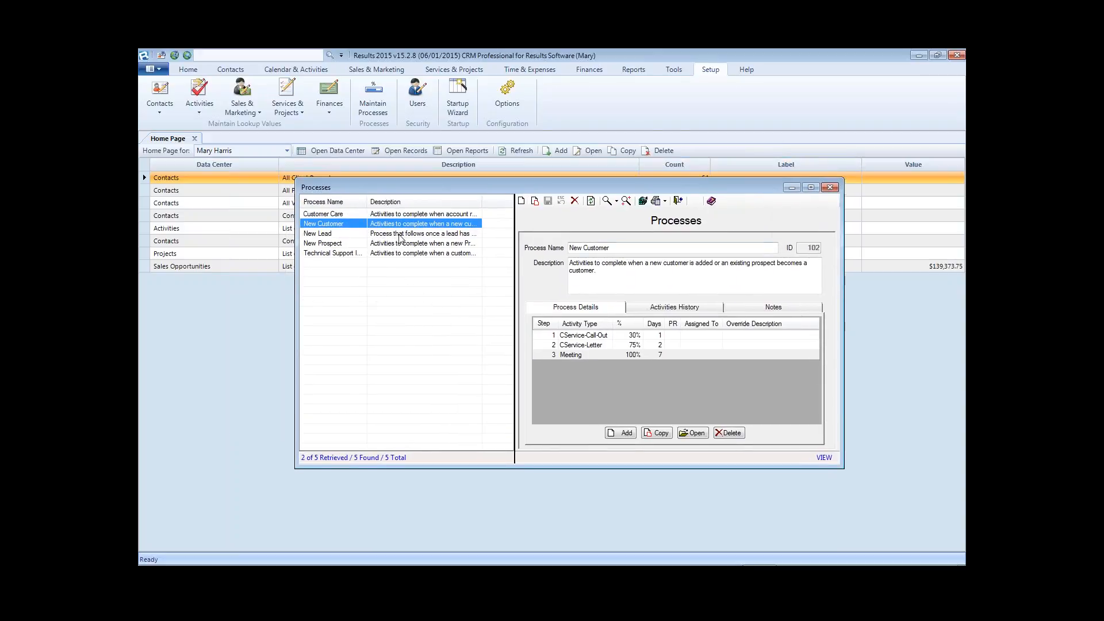
left_click(325, 236)
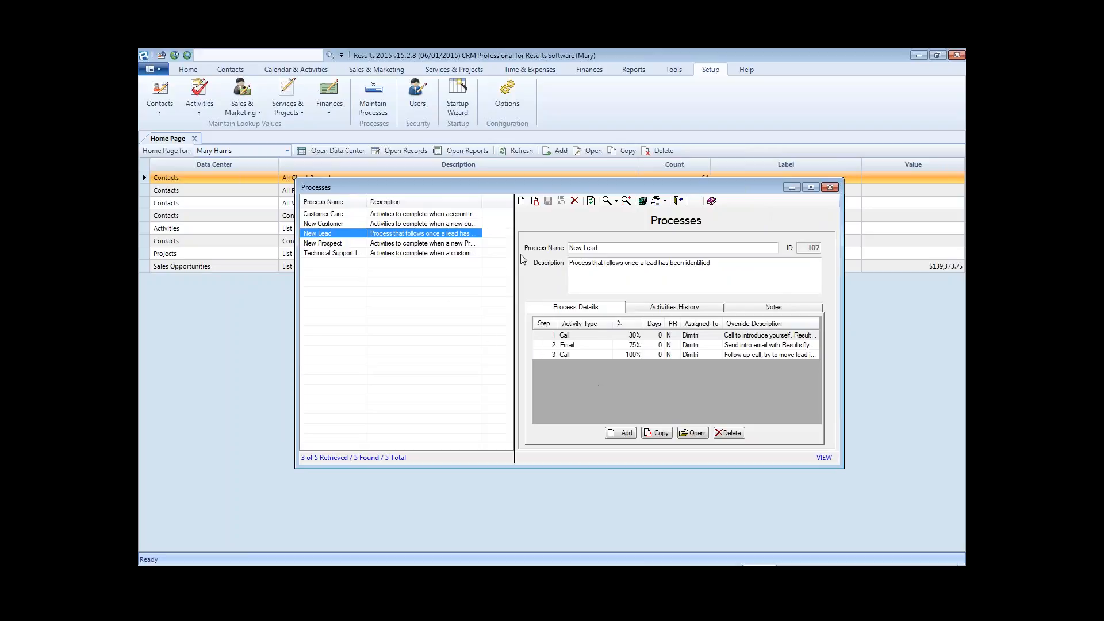
left_click(830, 188)
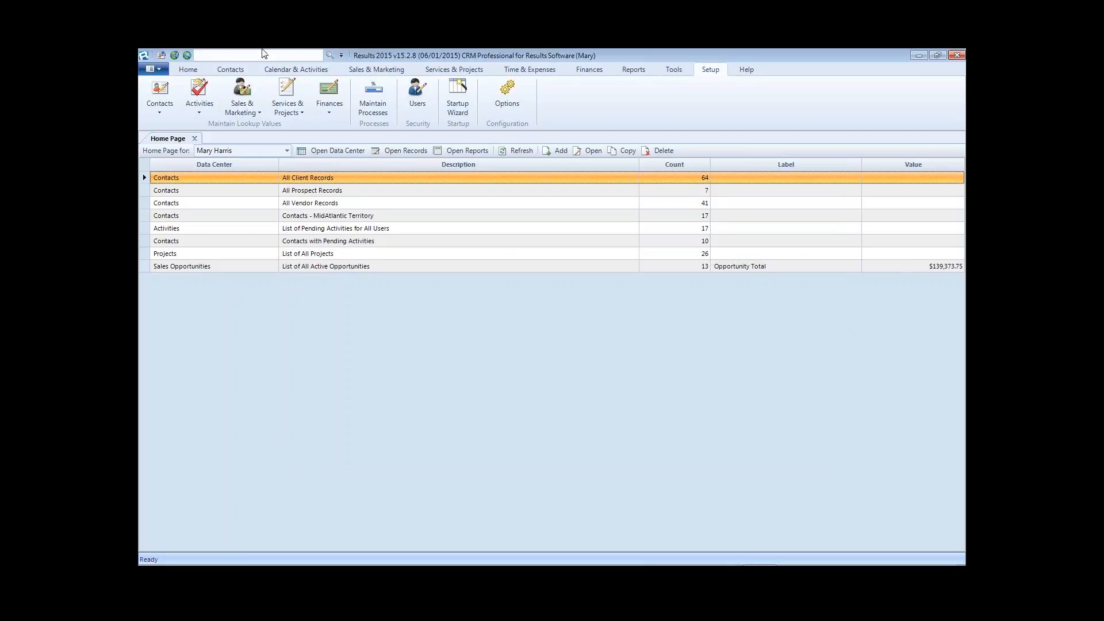
Open the contacts management list and filter its Type column by "pr" to show prospects
left_click(232, 70)
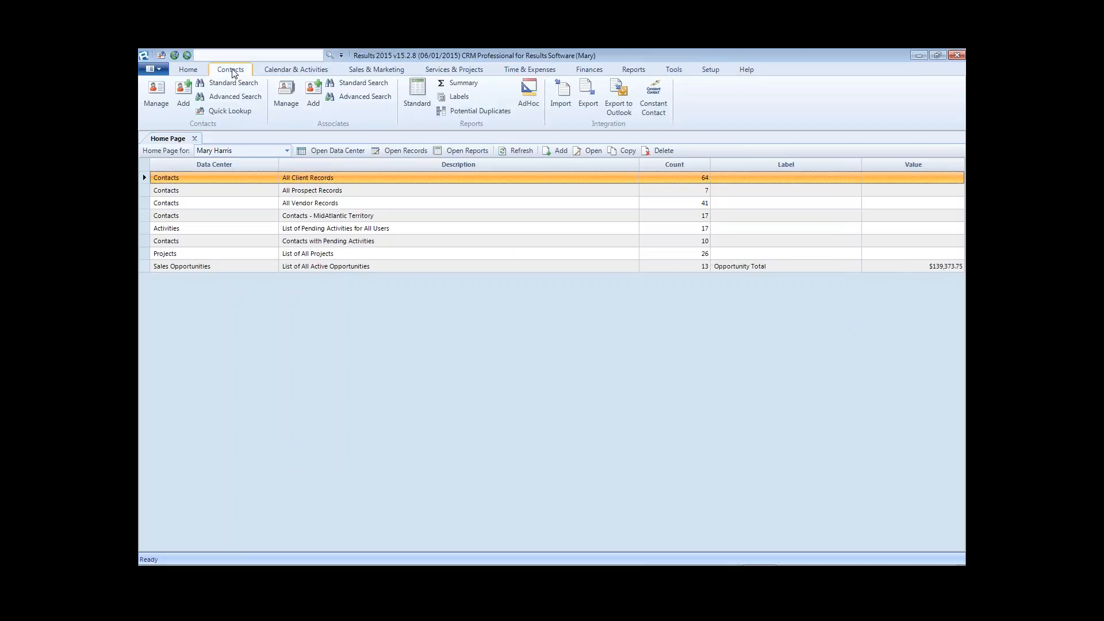
left_click(161, 95)
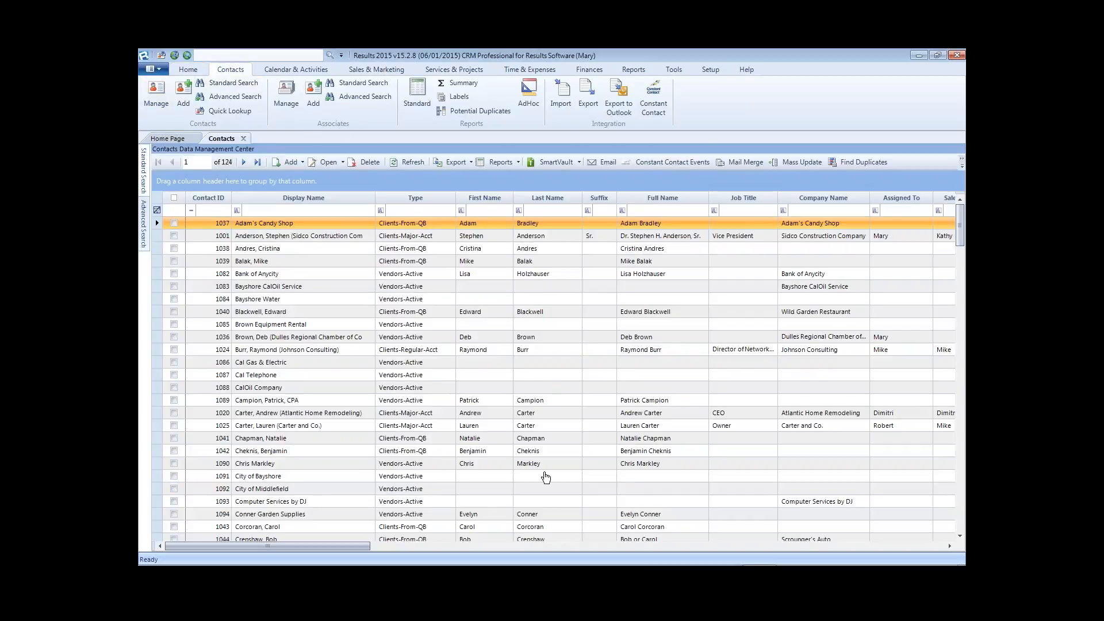
left_click(397, 211)
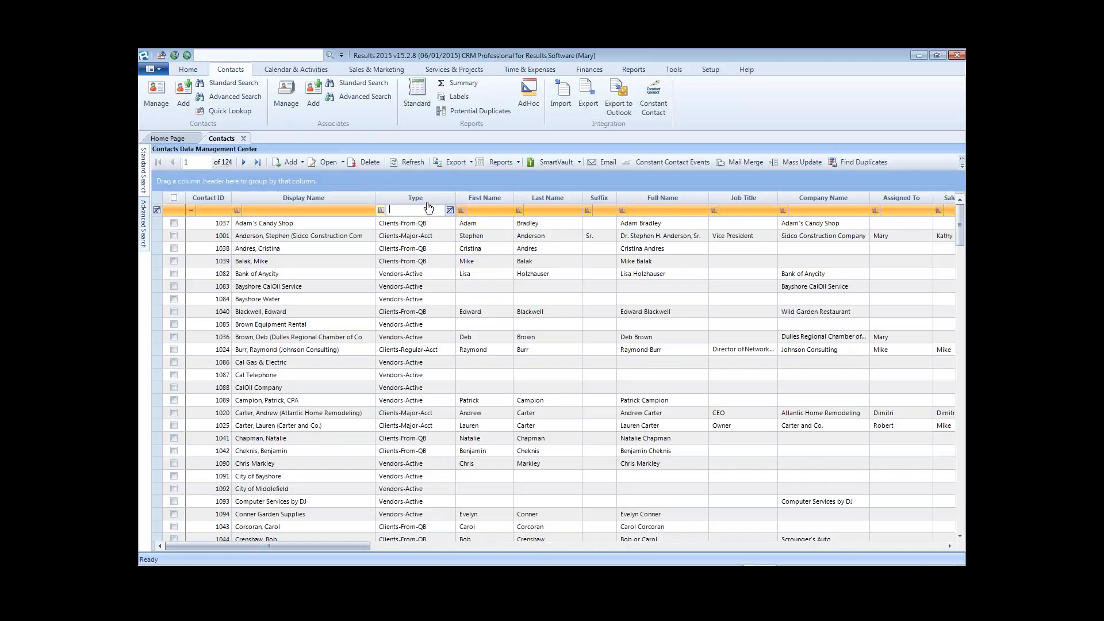
type("pr")
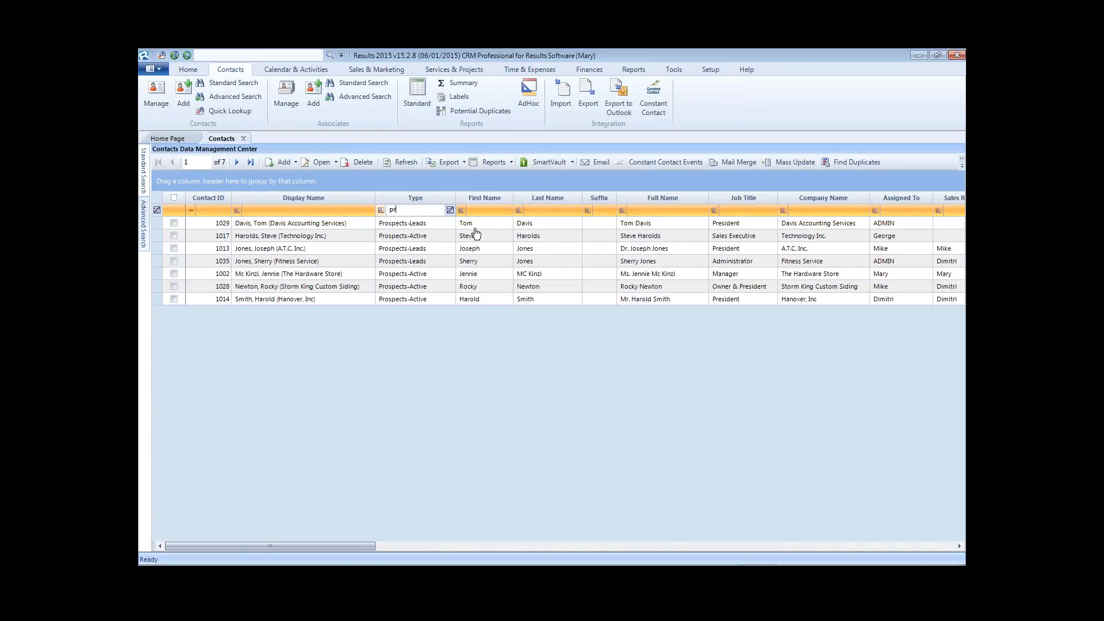
Open the Davis Accounting Services contact record and show its activities
left_click(304, 228)
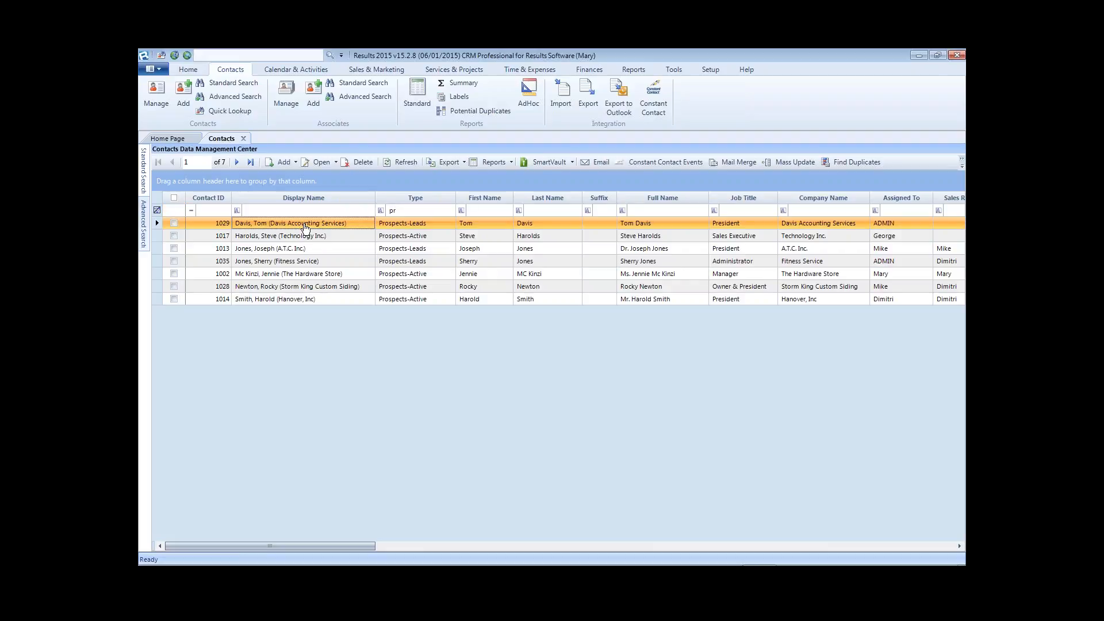
double_click(304, 228)
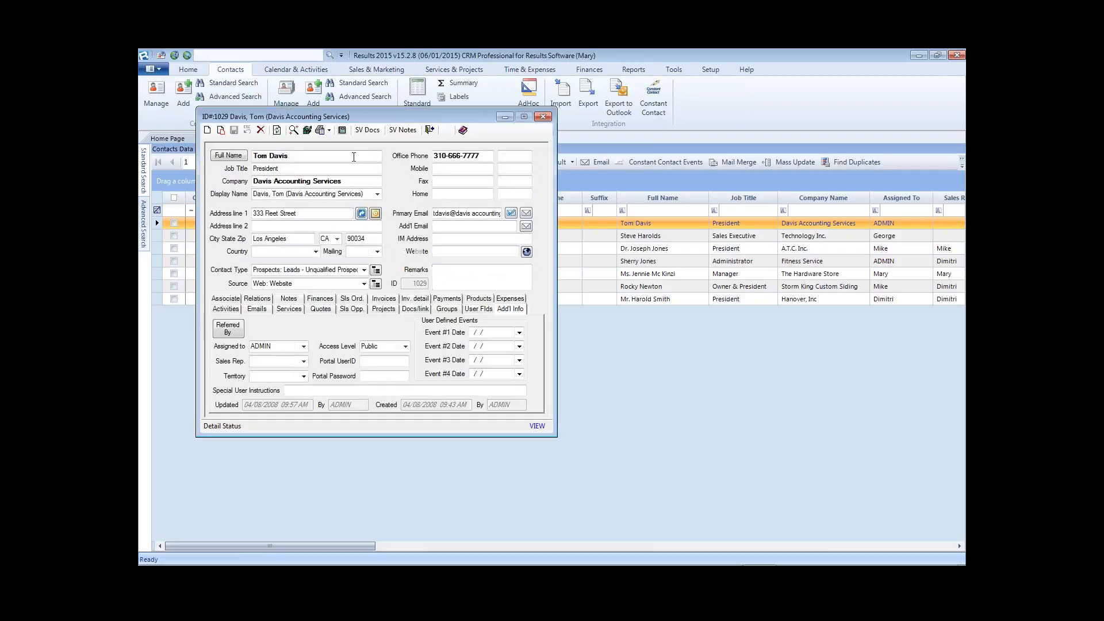
left_click(228, 309)
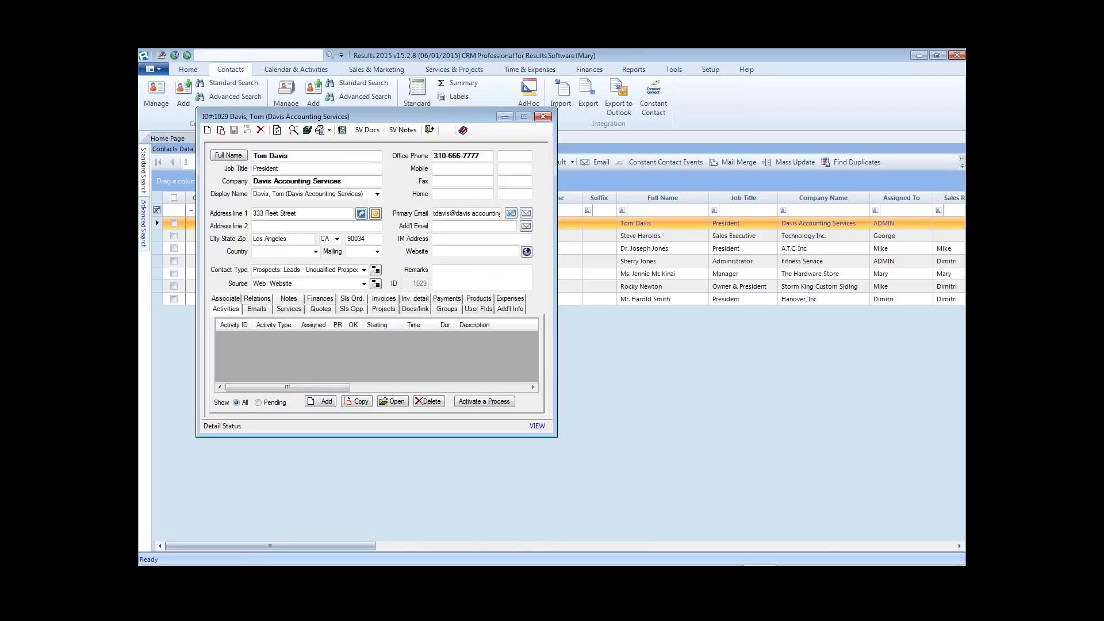
left_click(323, 402)
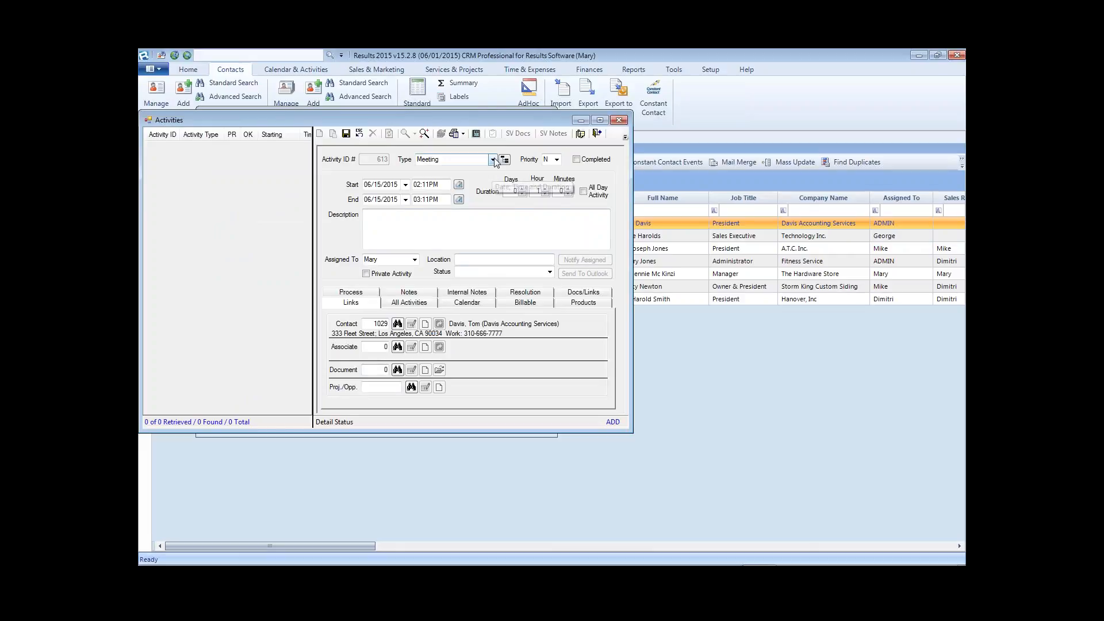
left_click(493, 159)
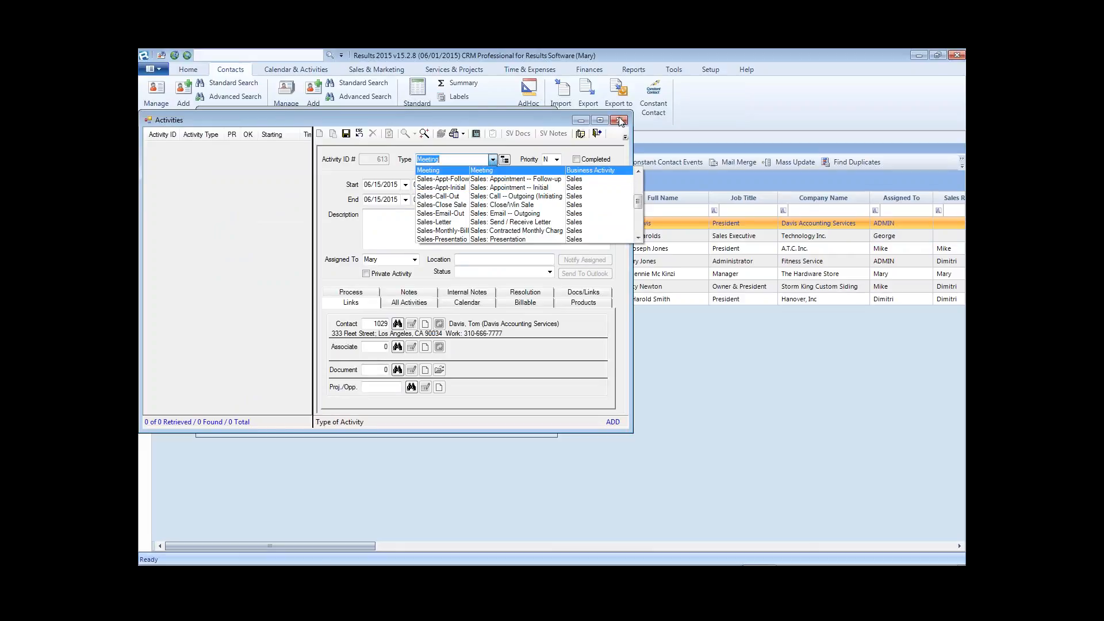
left_click(492, 159)
left_click(618, 119)
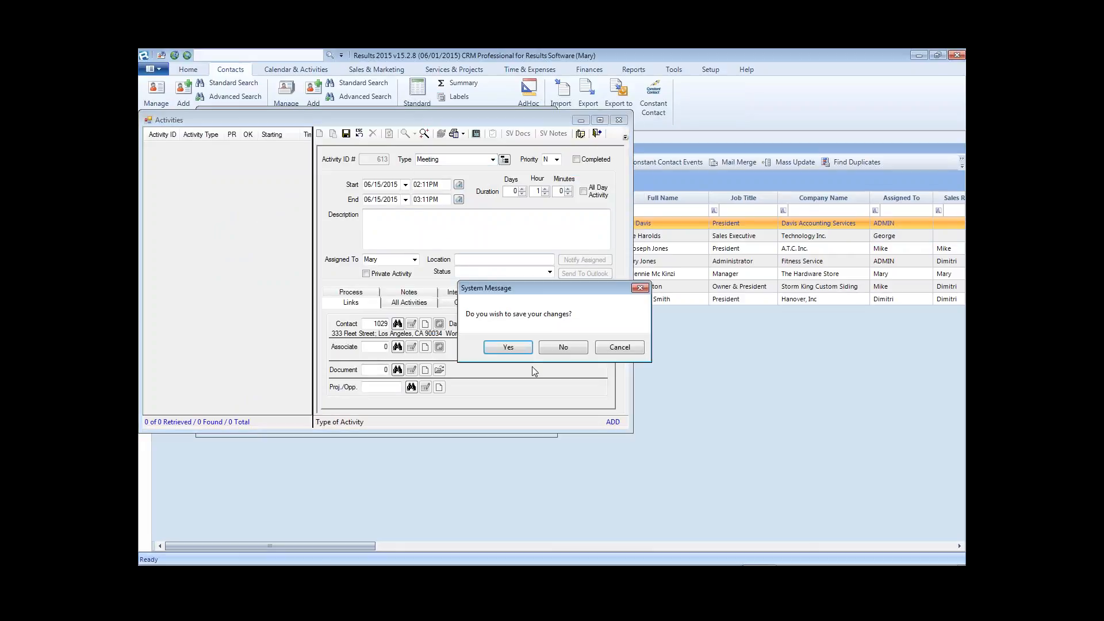
left_click(566, 347)
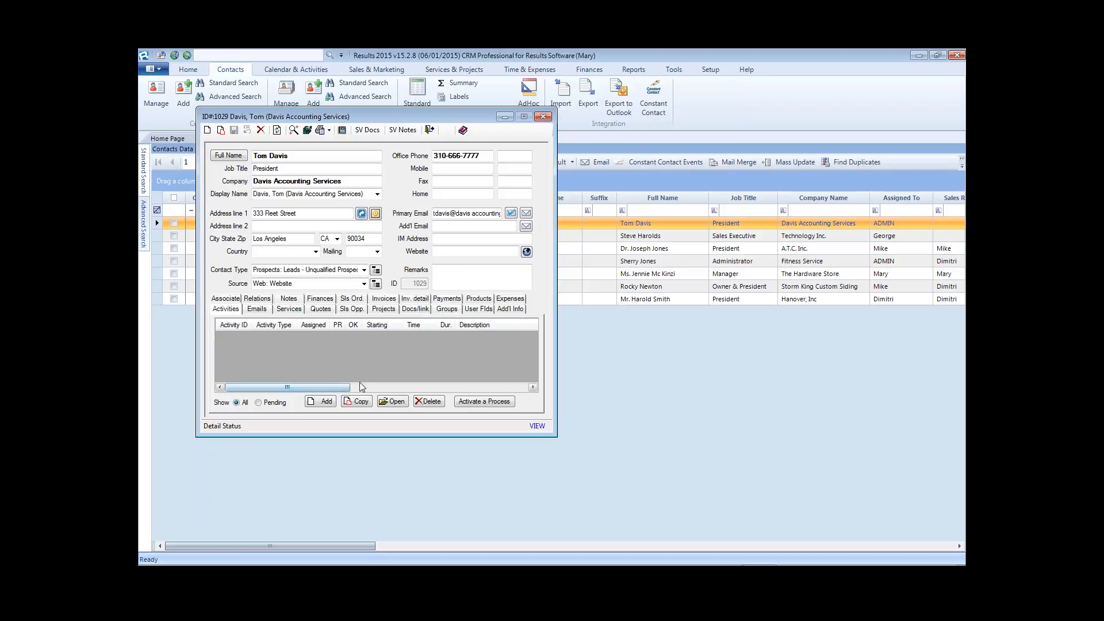
Activate the New Lead process for the Davis Accounting Services contact and close the contact record
left_click(489, 402)
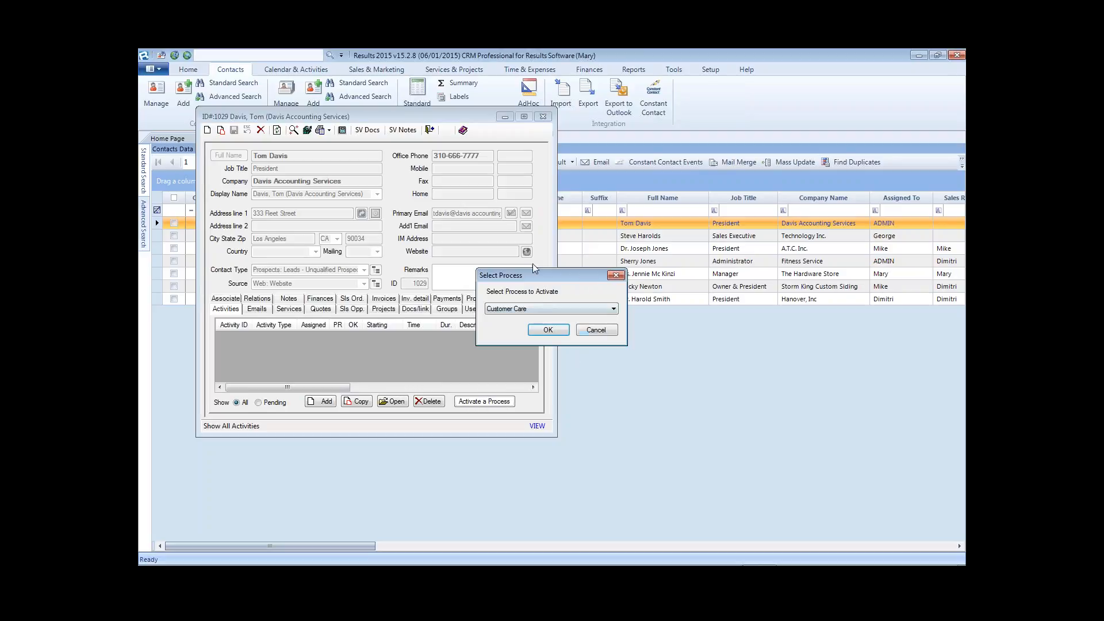
left_click(614, 309)
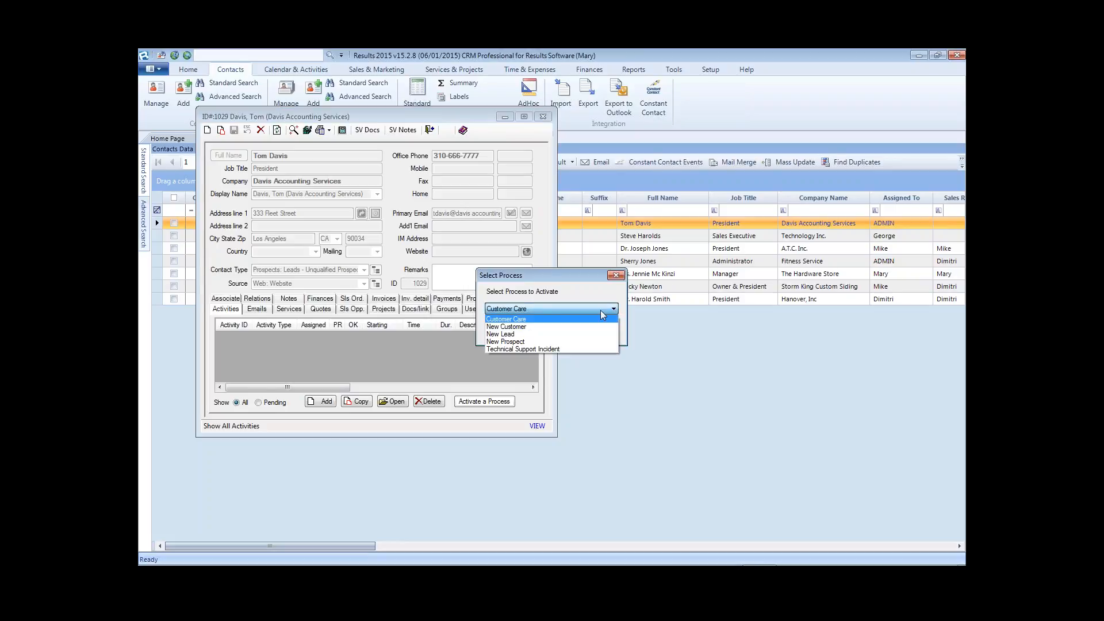
left_click(507, 336)
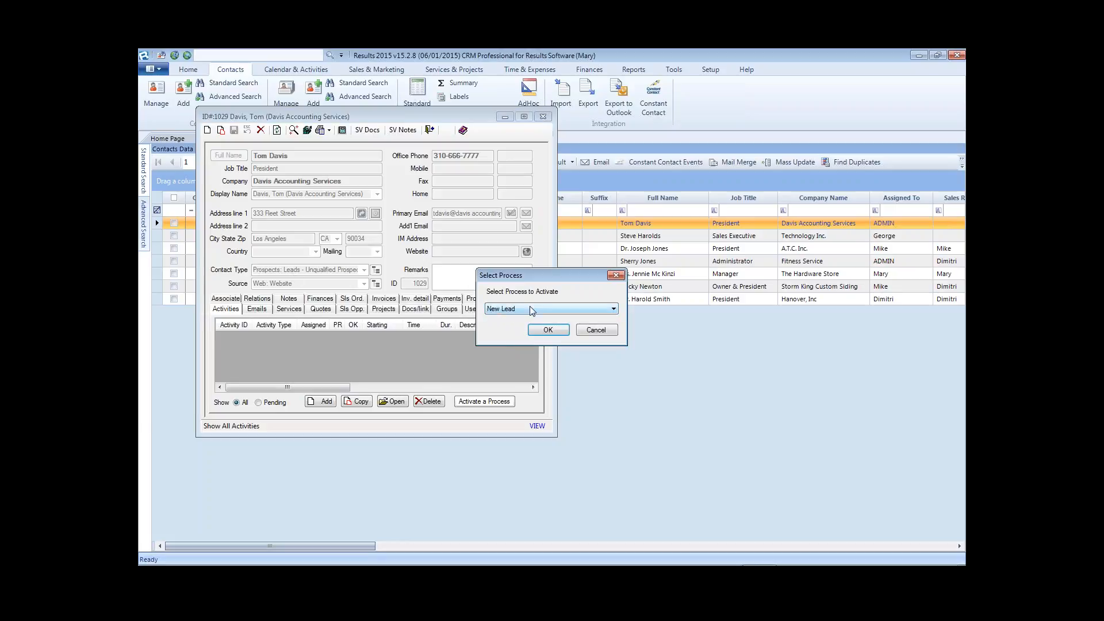
left_click(548, 331)
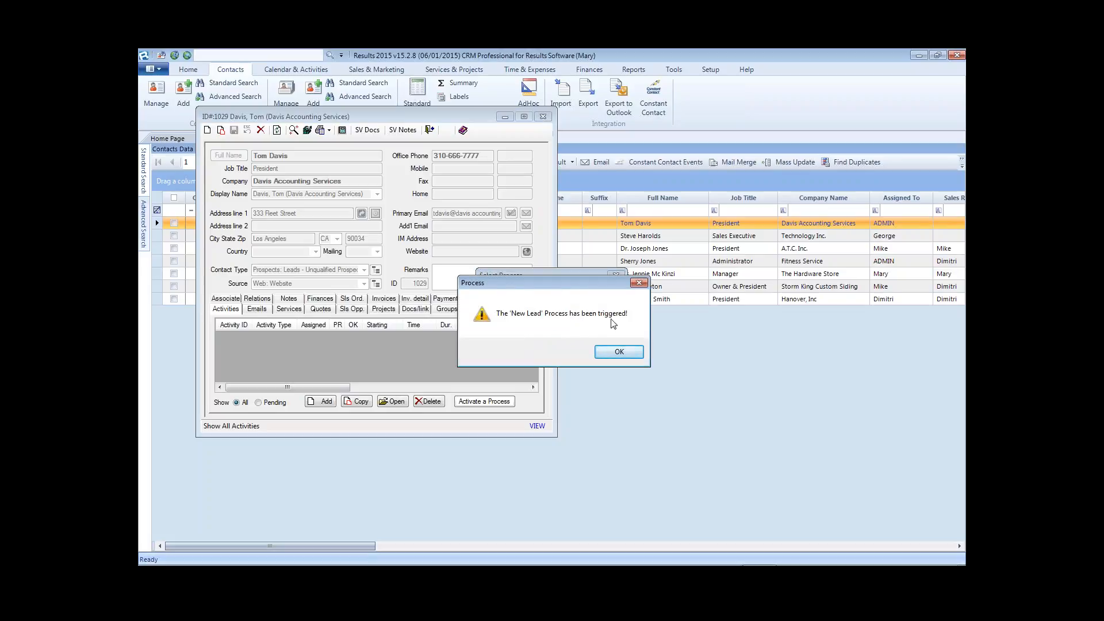
left_click_drag(592, 290, 697, 332)
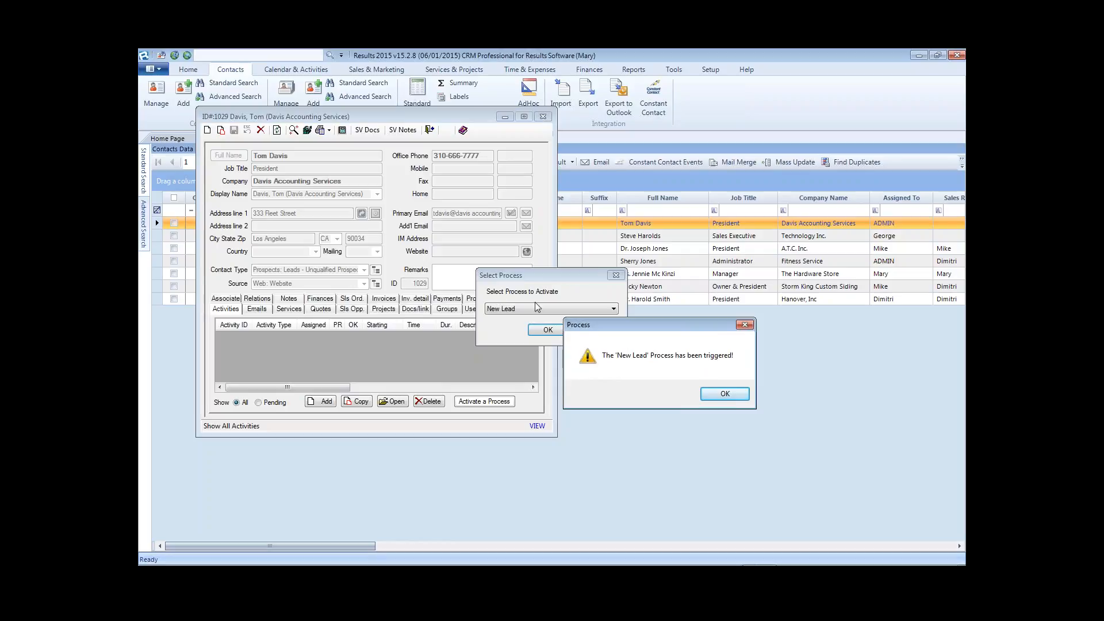
left_click(724, 396)
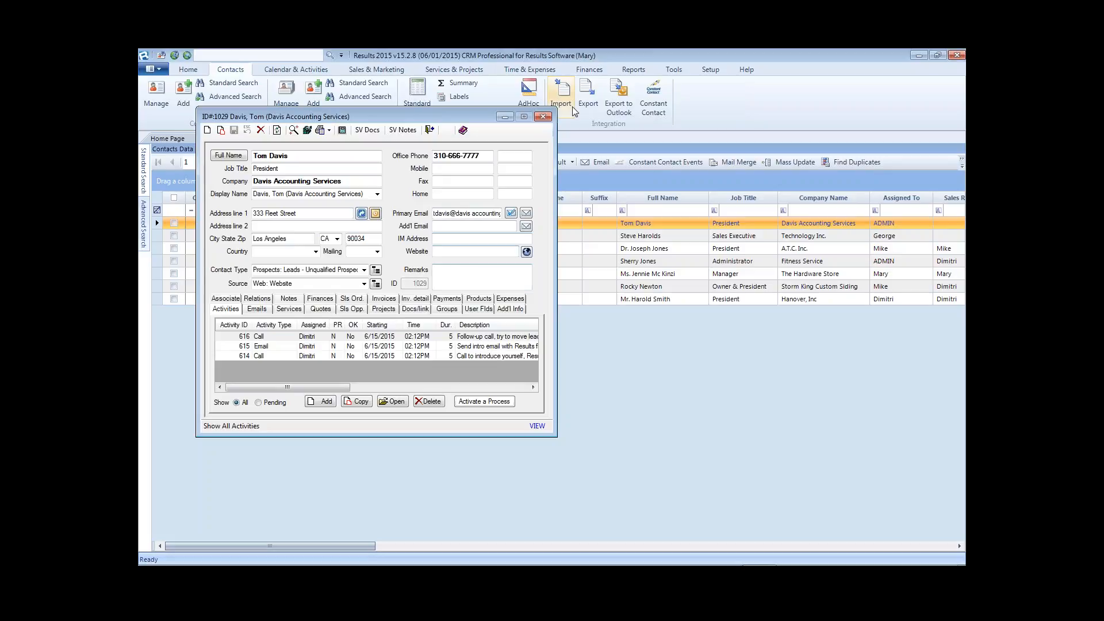
left_click(543, 116)
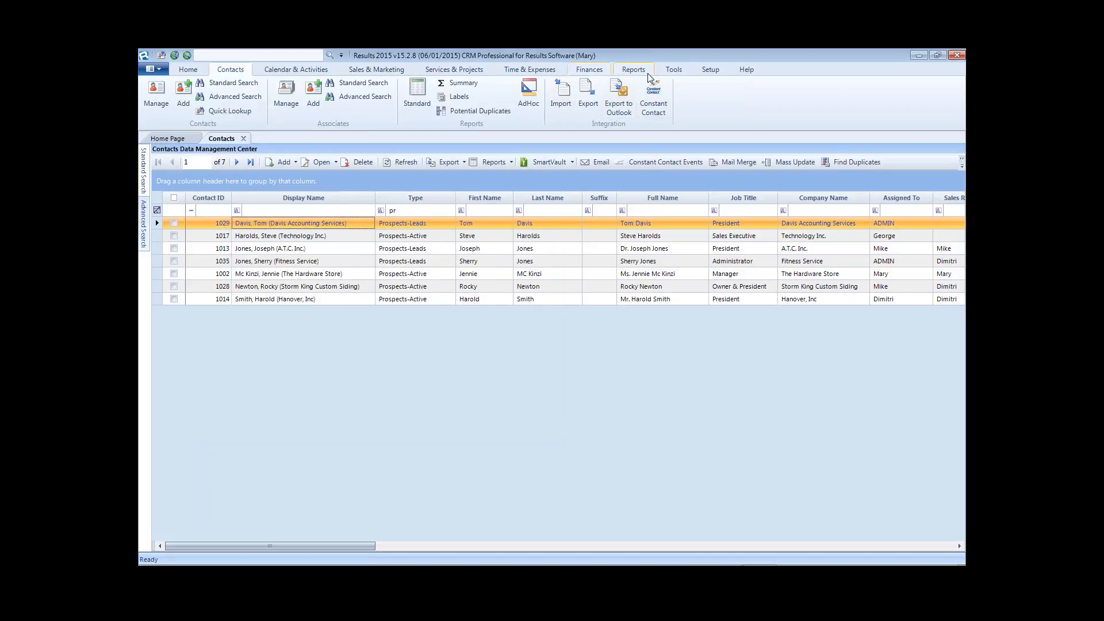
Review the steps of the New Prospect and New Lead processes in the process setup, and close the Processes window
left_click(712, 69)
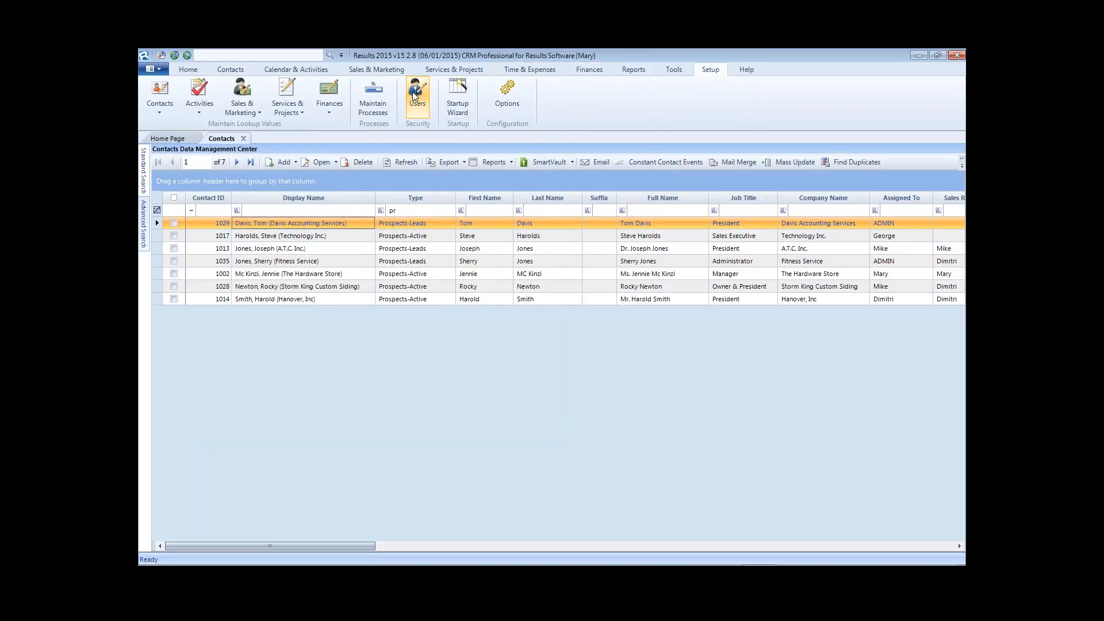
left_click(374, 96)
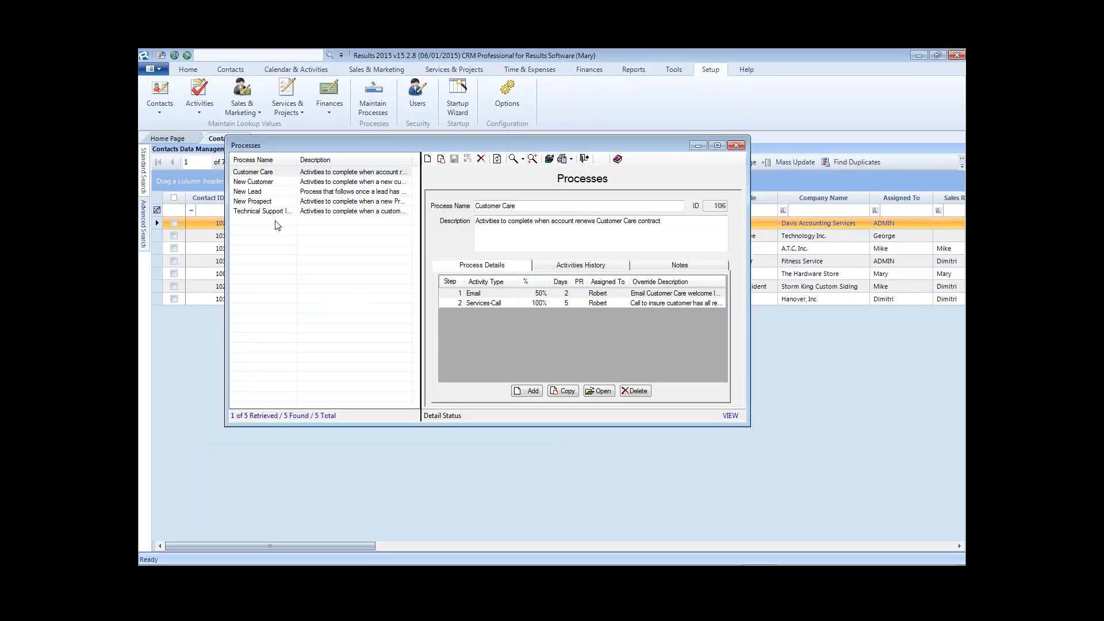
left_click(269, 202)
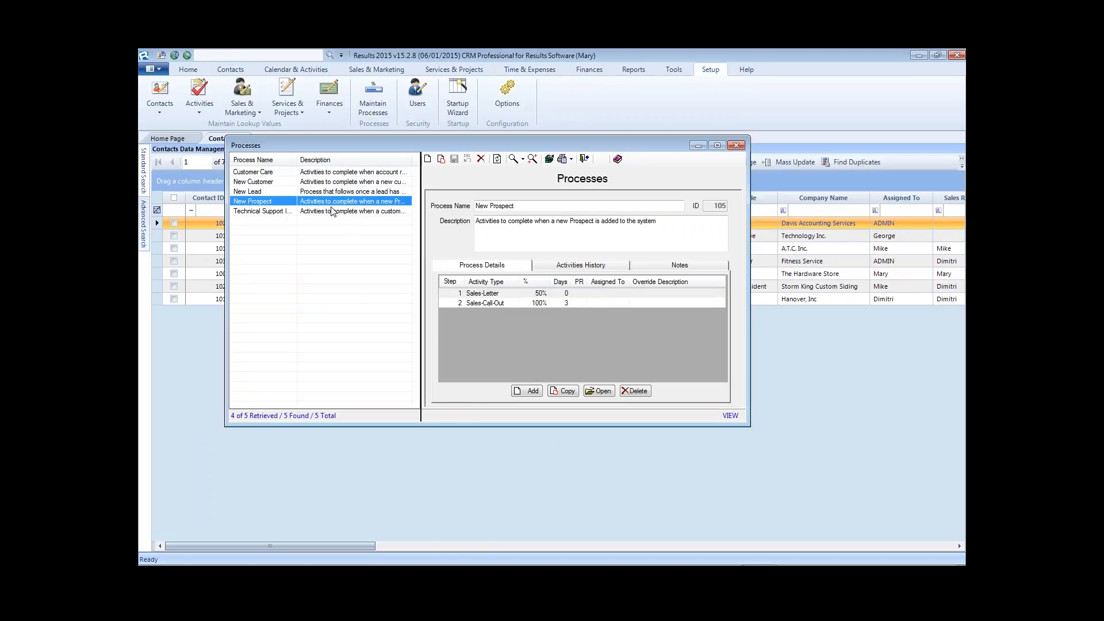
left_click(254, 194)
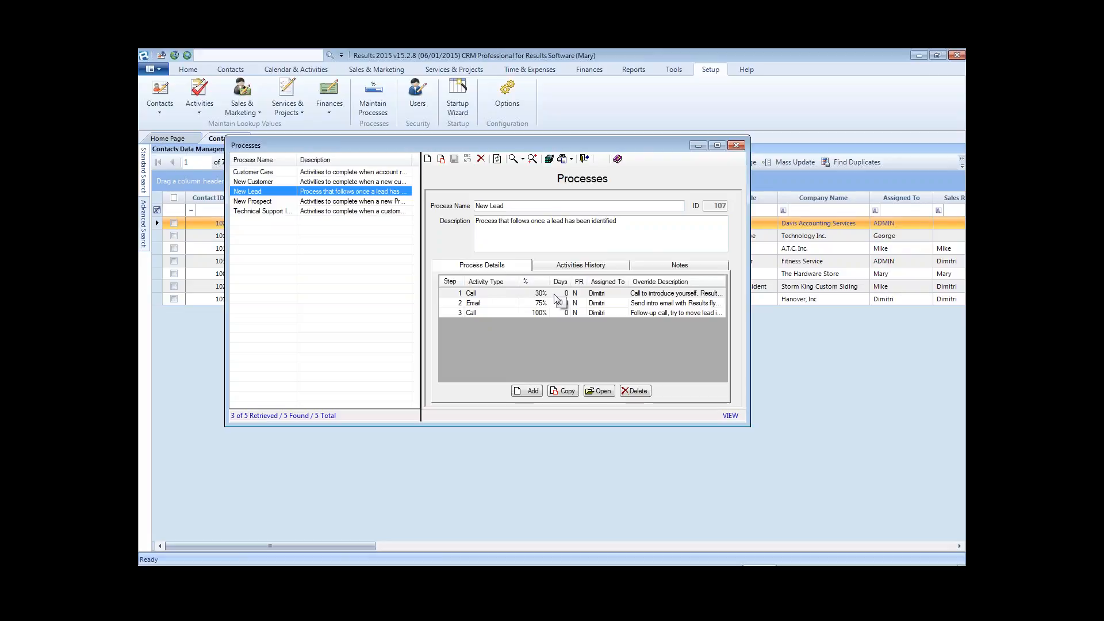
left_click(736, 146)
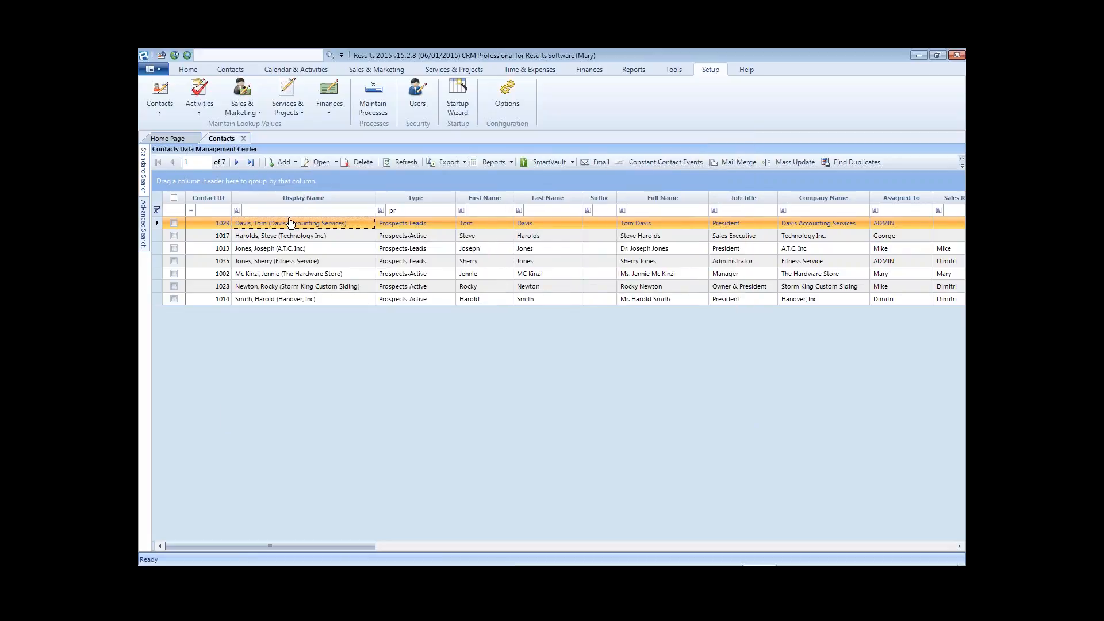
Open The Hardware Store contact record, show its activities and make the record window taller
double_click(315, 275)
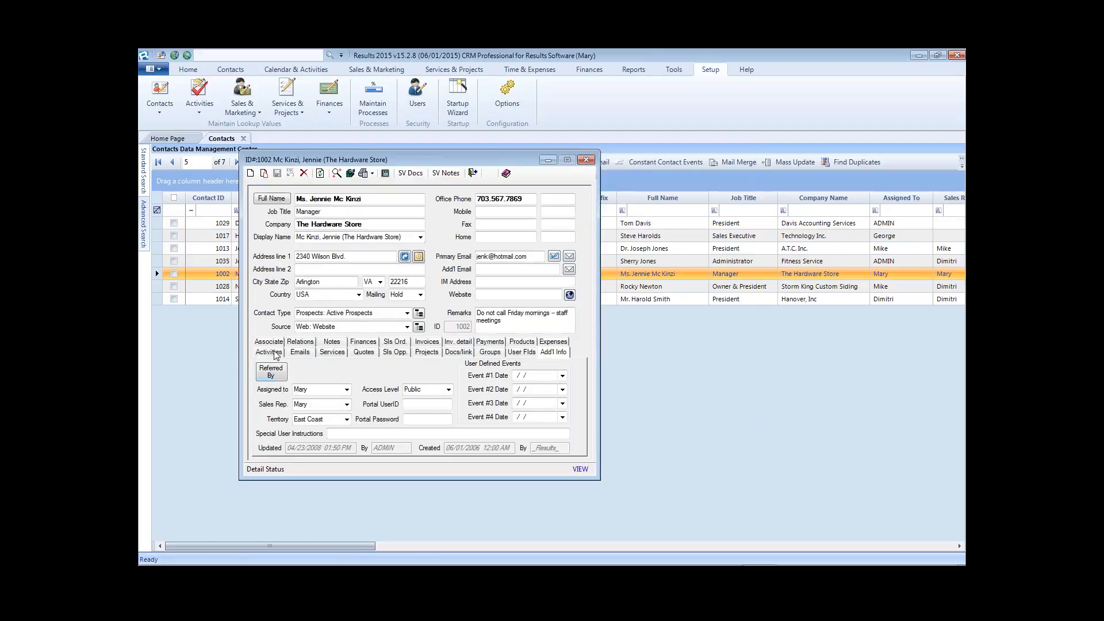
left_click(269, 352)
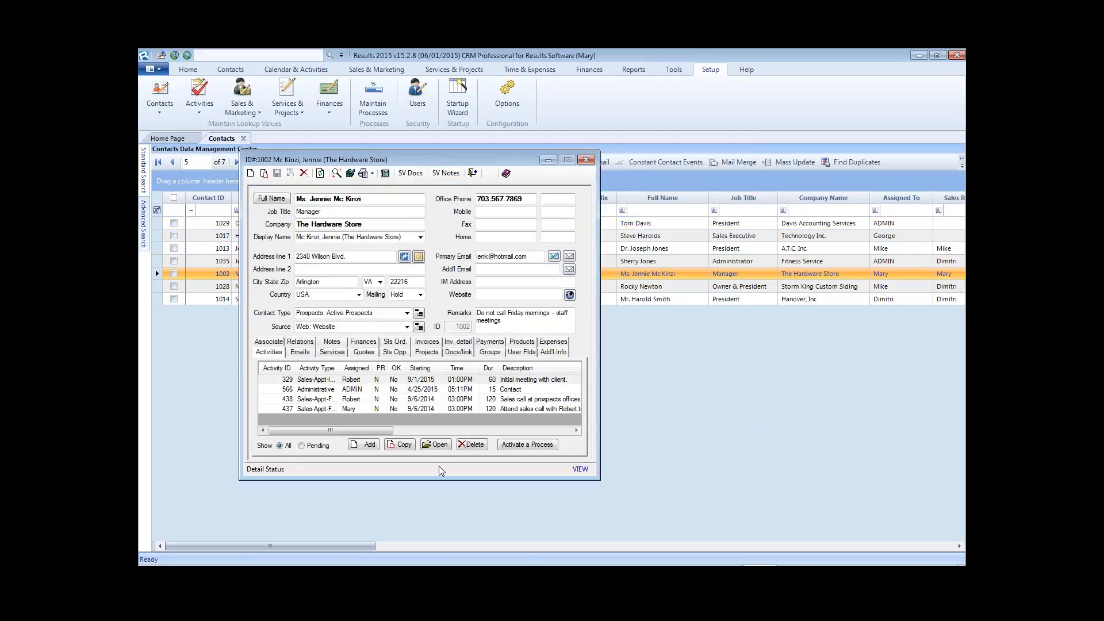
left_click_drag(438, 478, 439, 534)
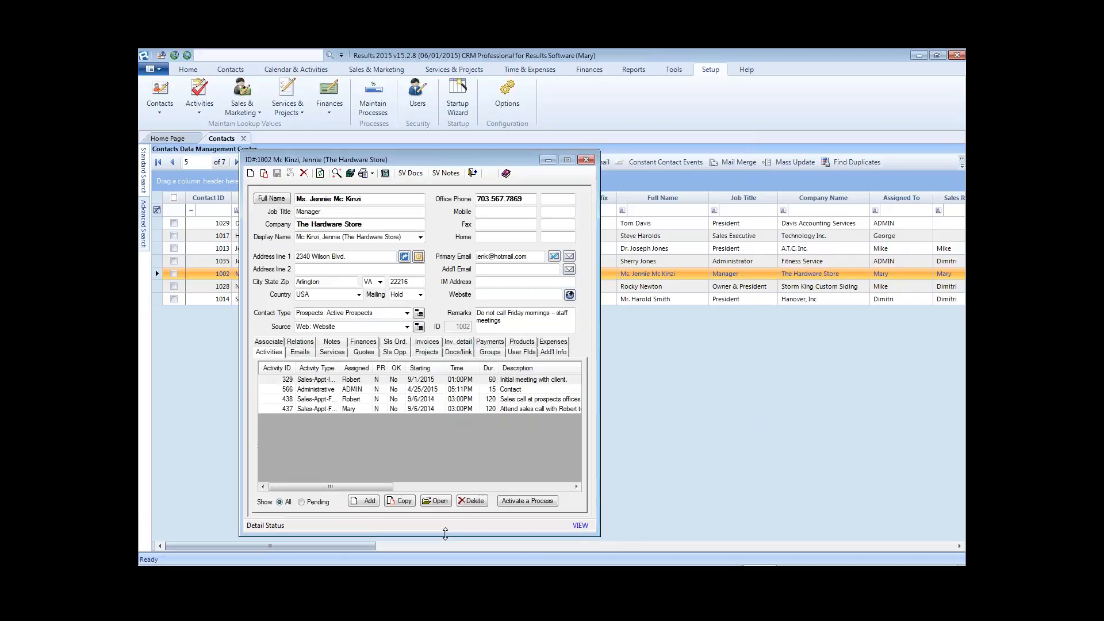
Activate the Customer Care process for The Hardware Store contact and close the contact record
left_click(528, 499)
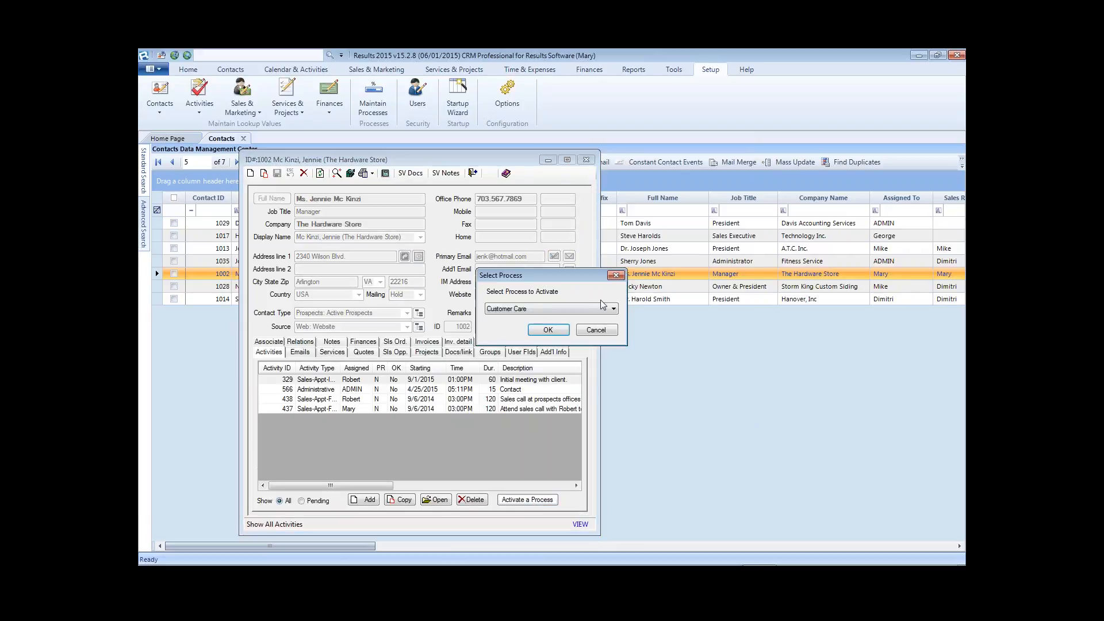
left_click(608, 313)
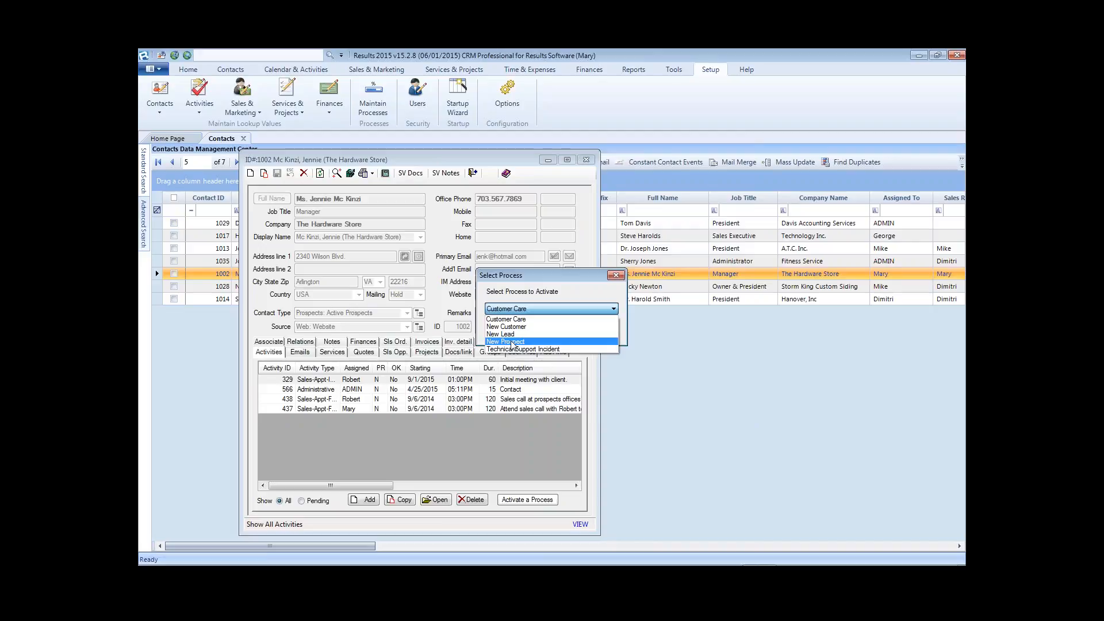
left_click(580, 277)
left_click(555, 331)
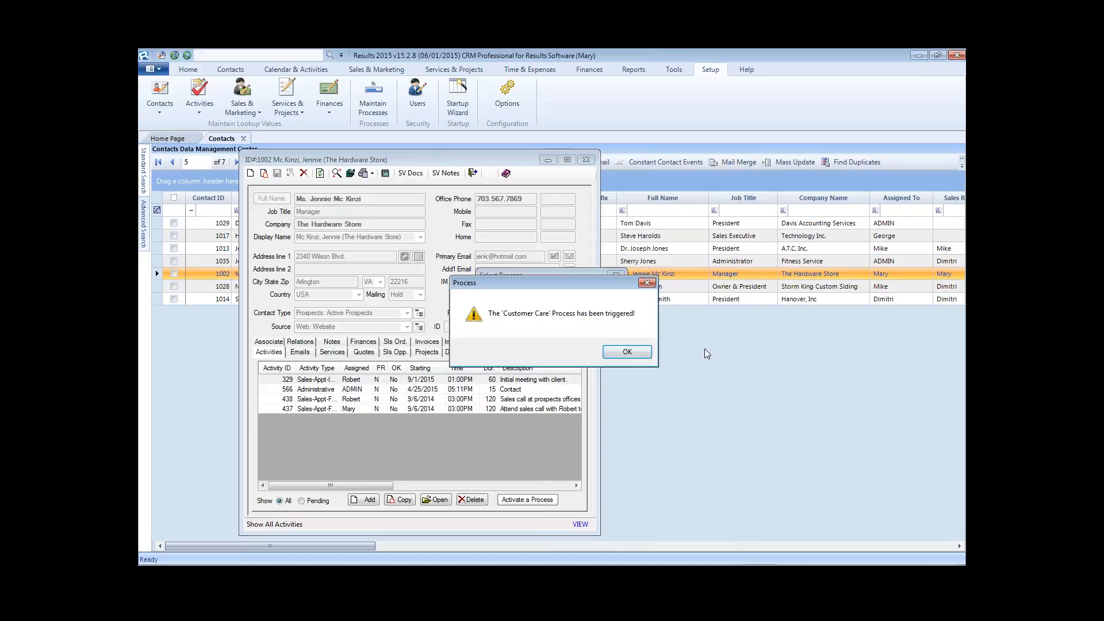
left_click(627, 351)
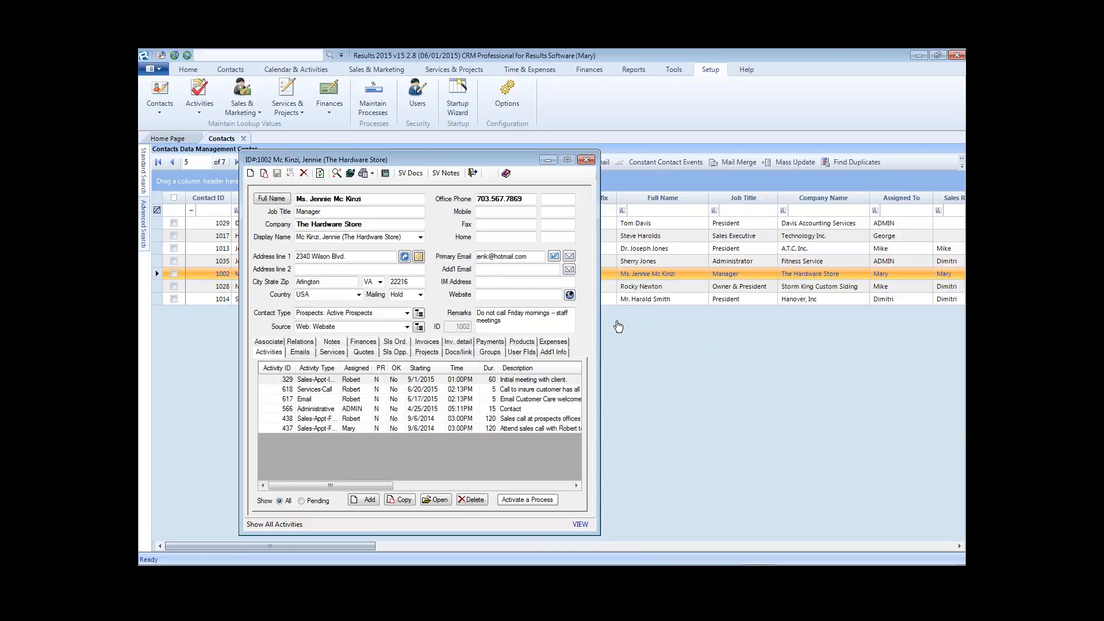
left_click(587, 160)
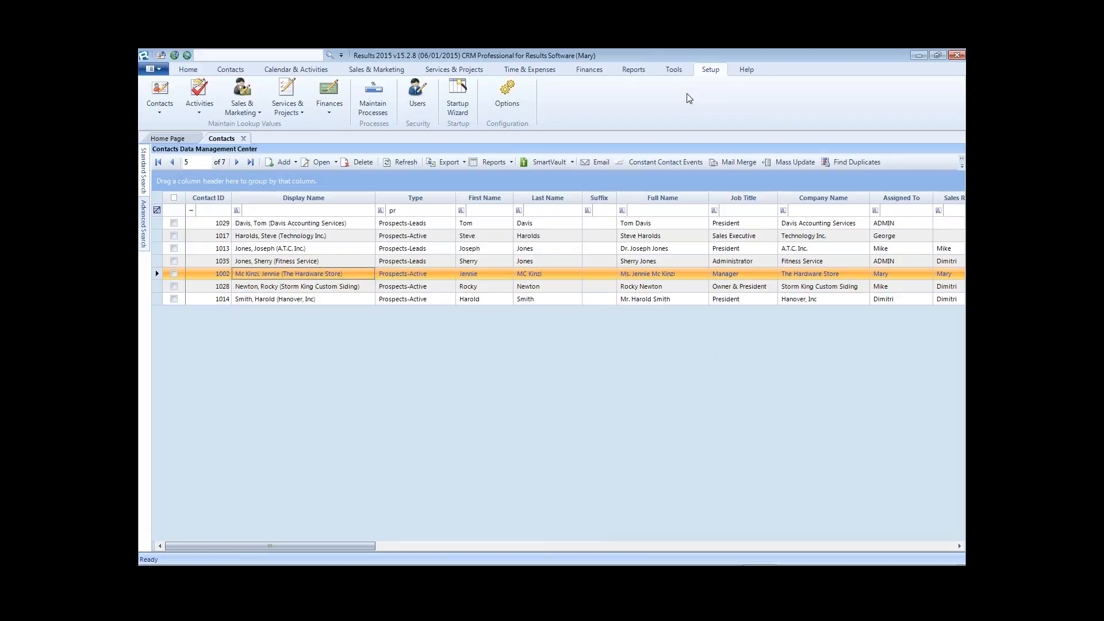
In the contact types setup, set New Lead as the process to activate for the Prospects-Leads type and save it
left_click(169, 102)
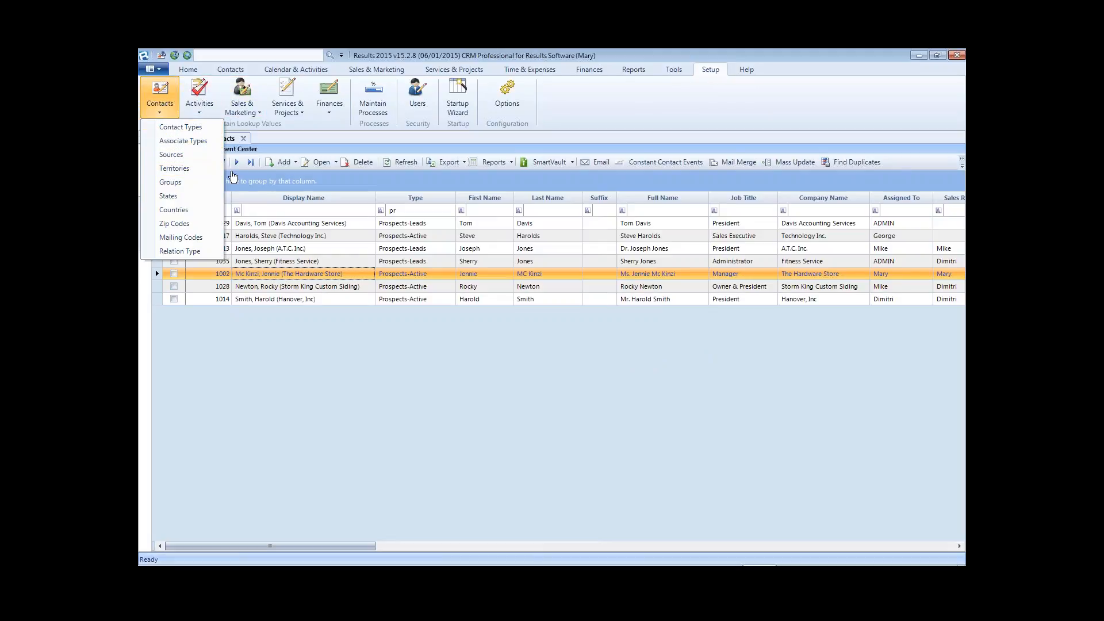
left_click(177, 129)
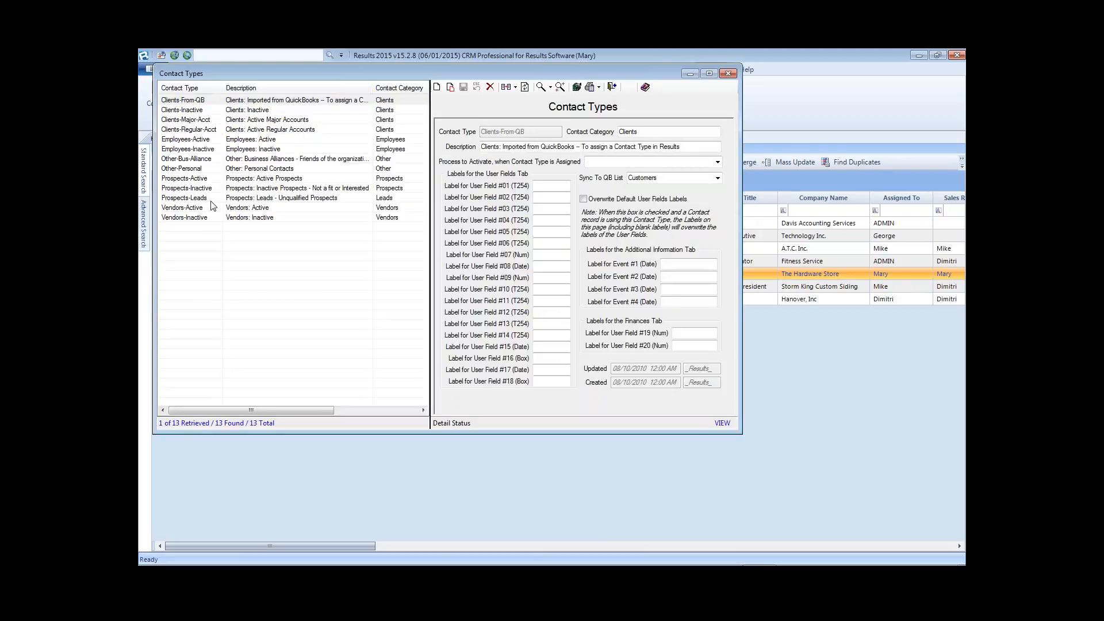
left_click(172, 198)
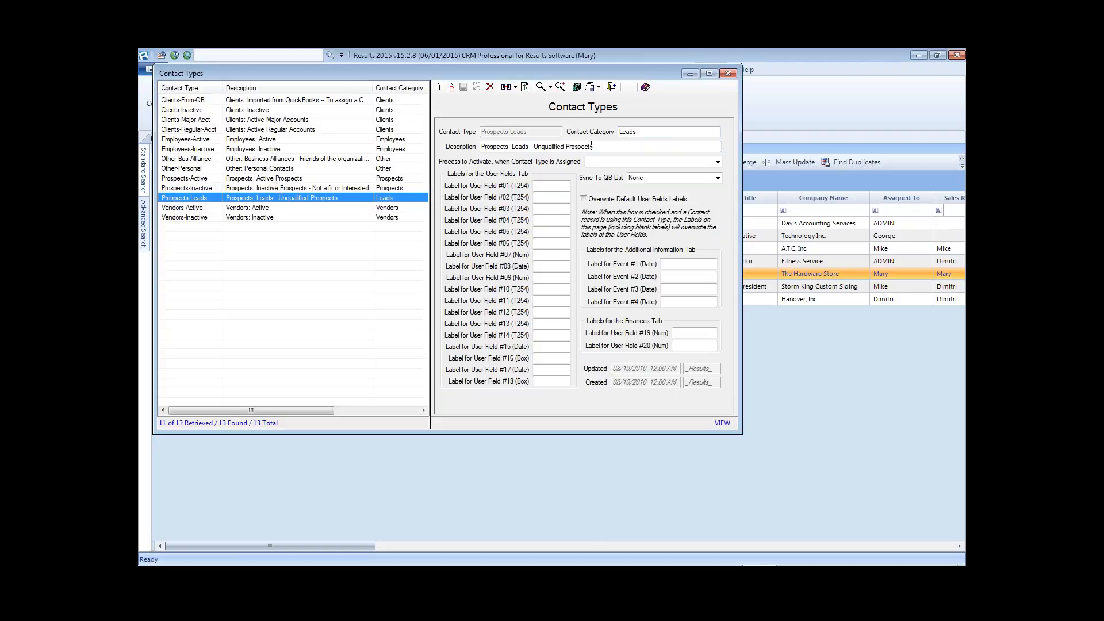
left_click_drag(594, 147, 314, 190)
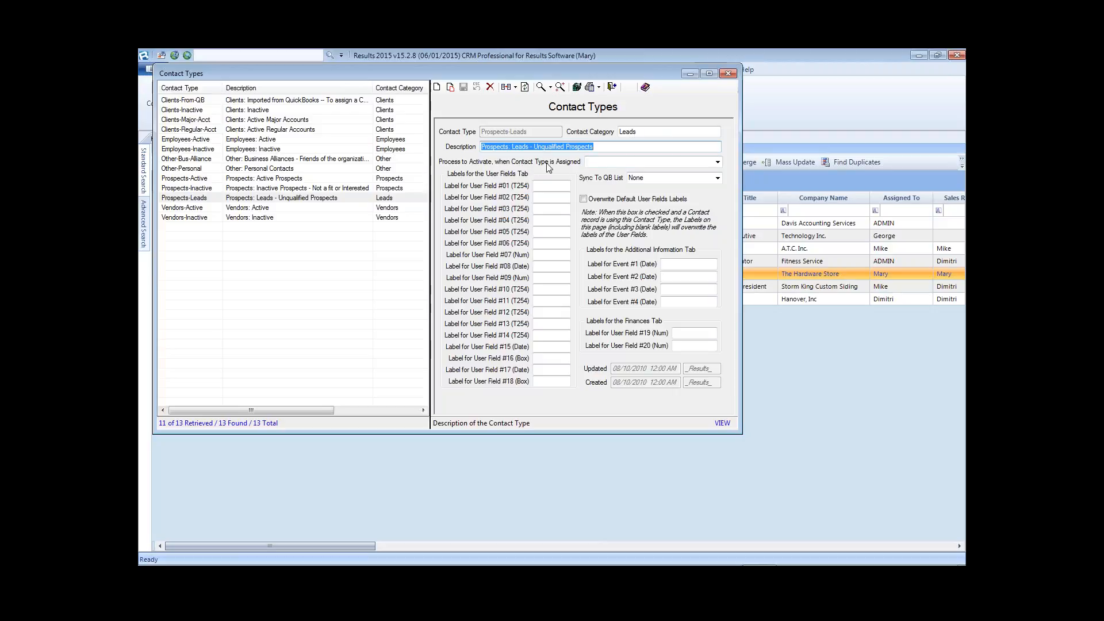
left_click(718, 162)
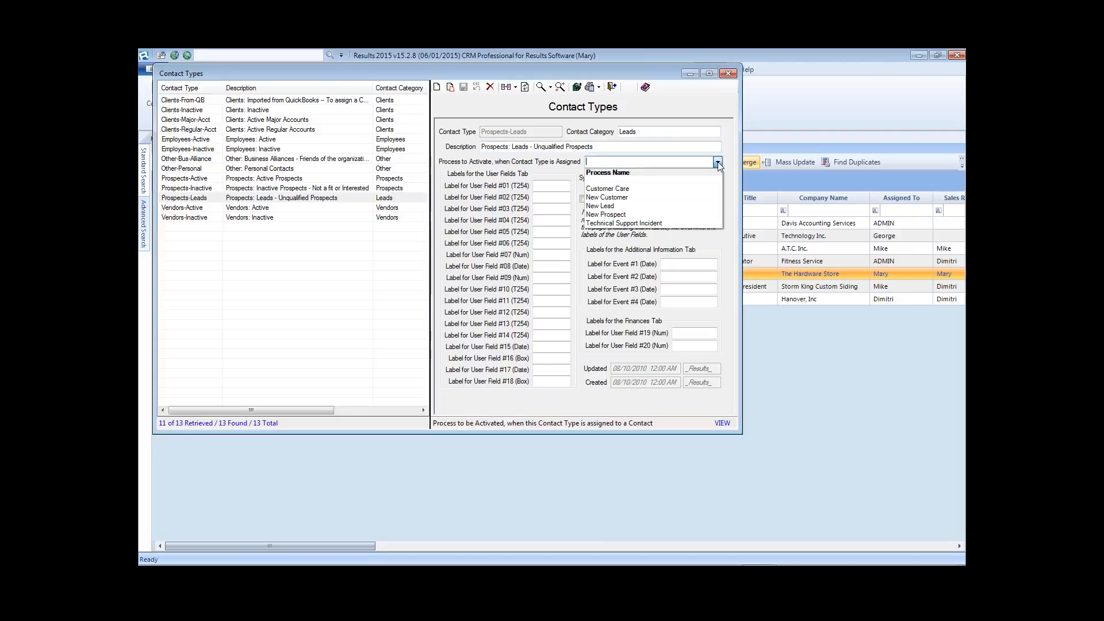
left_click(612, 206)
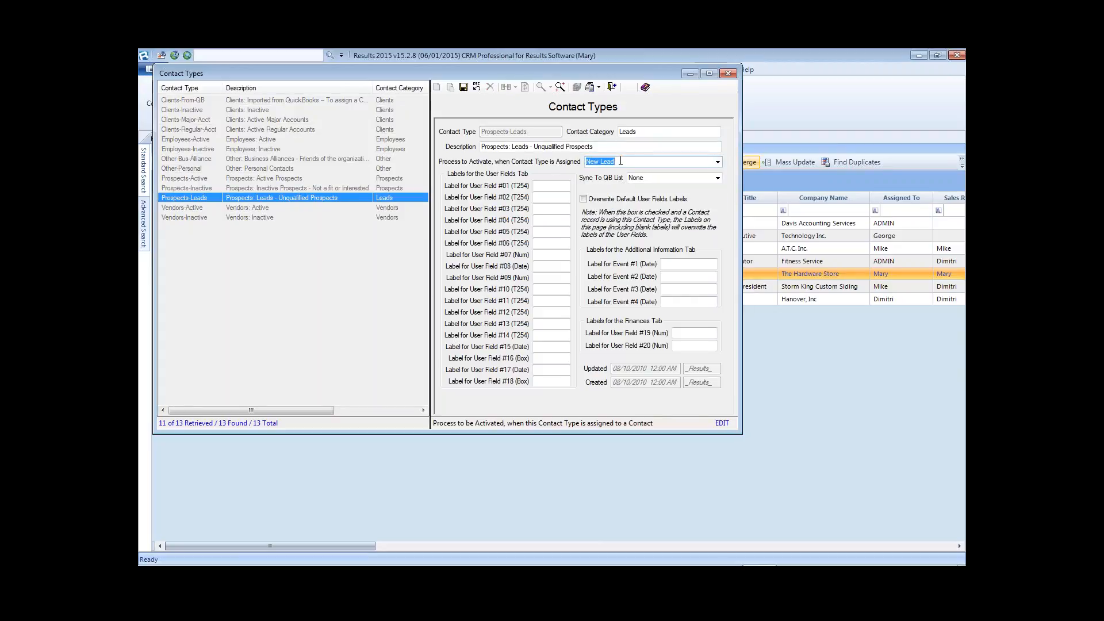
left_click(463, 87)
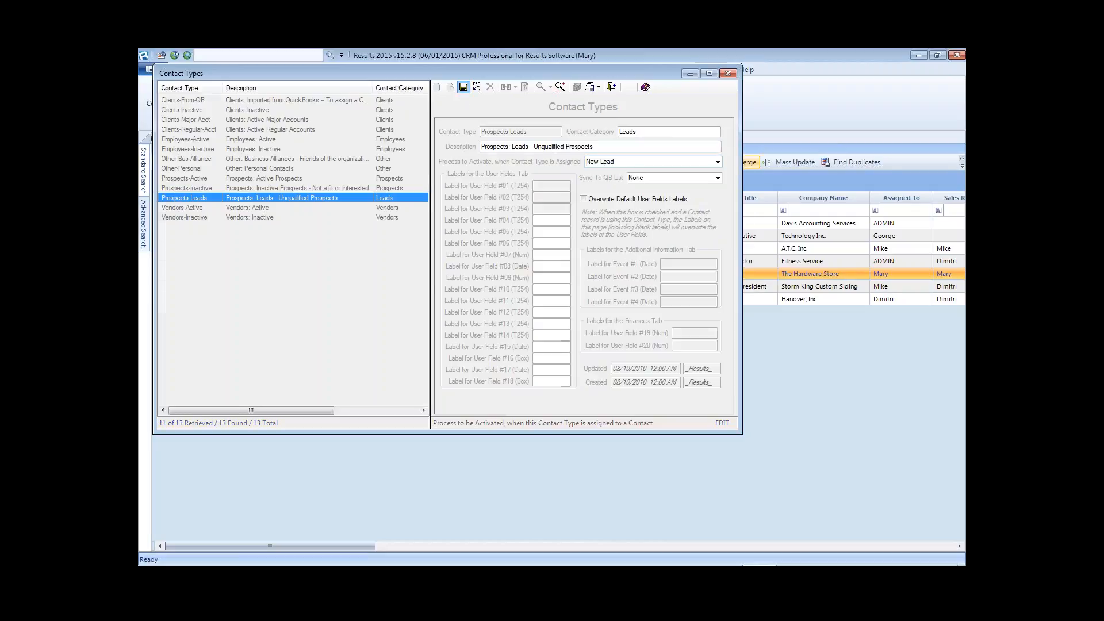
Set New Prospect as the process to activate for the Prospects-Active contact type and save it
left_click_drag(654, 75, 752, 115)
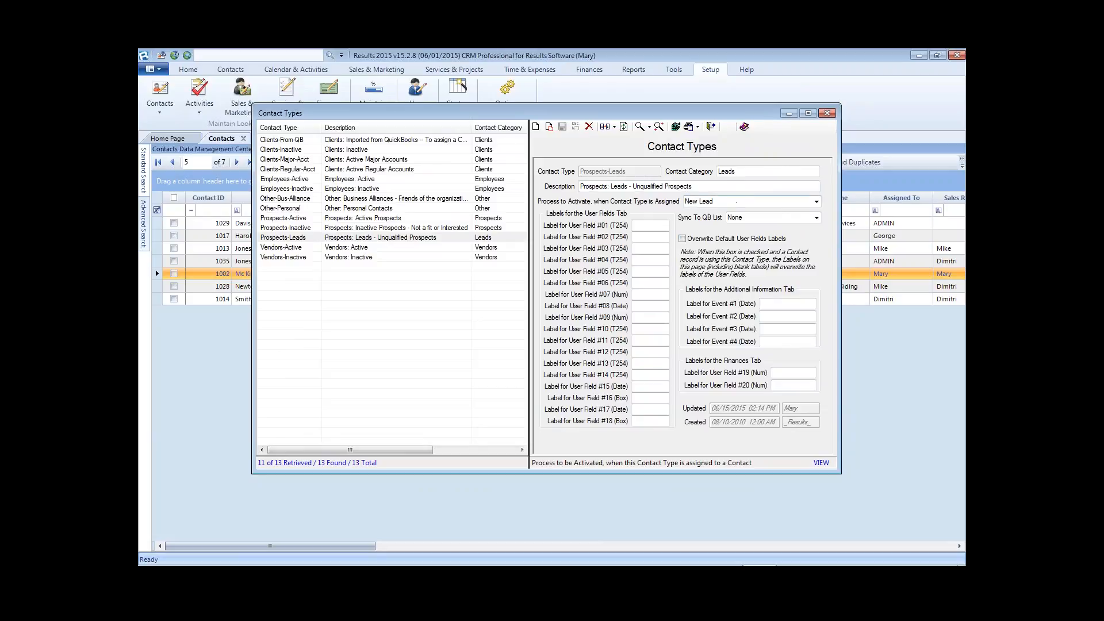
left_click(820, 201)
left_click(291, 220)
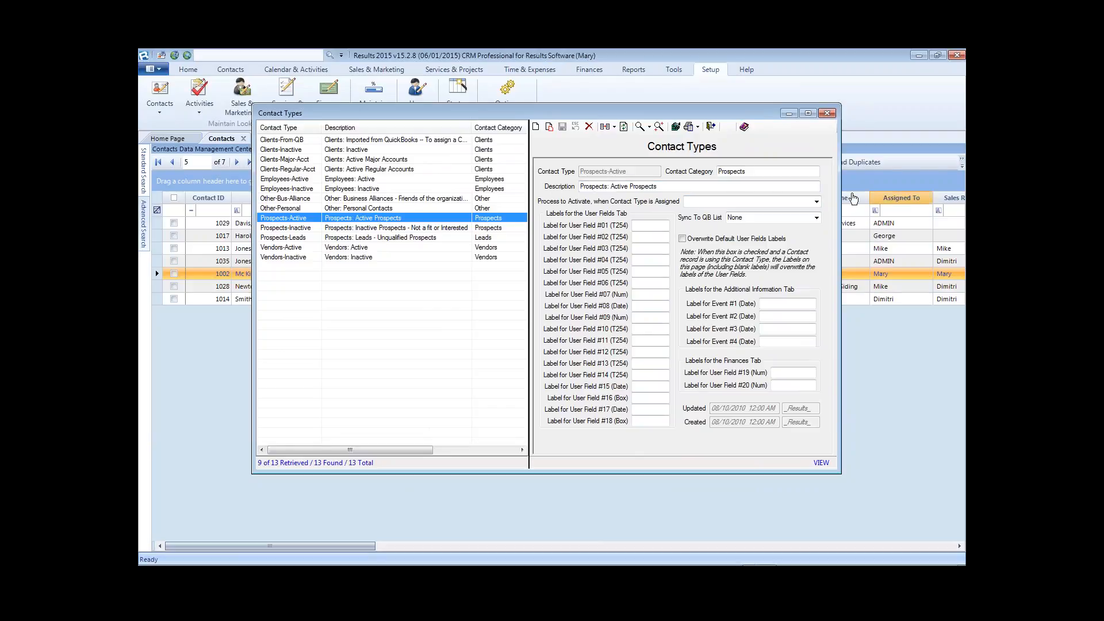
left_click(816, 202)
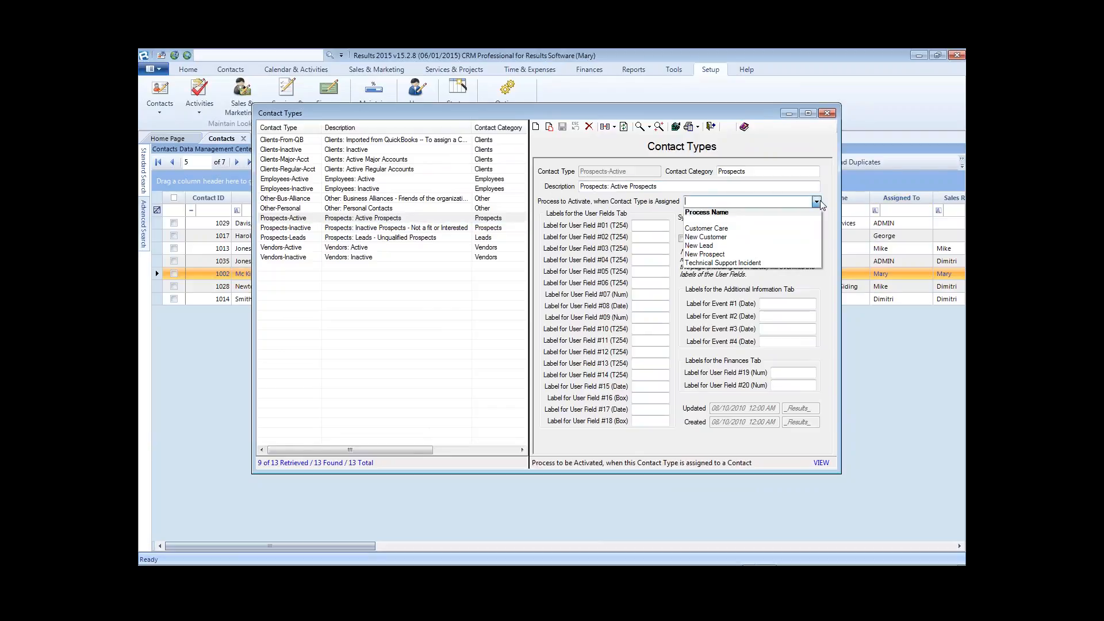
left_click(705, 254)
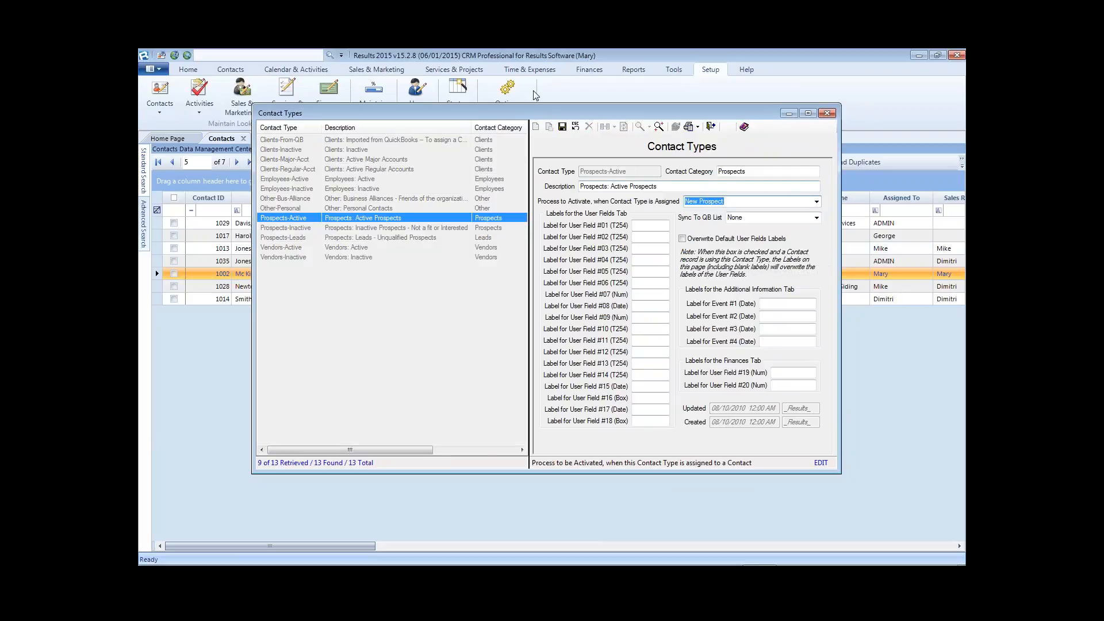
left_click(562, 128)
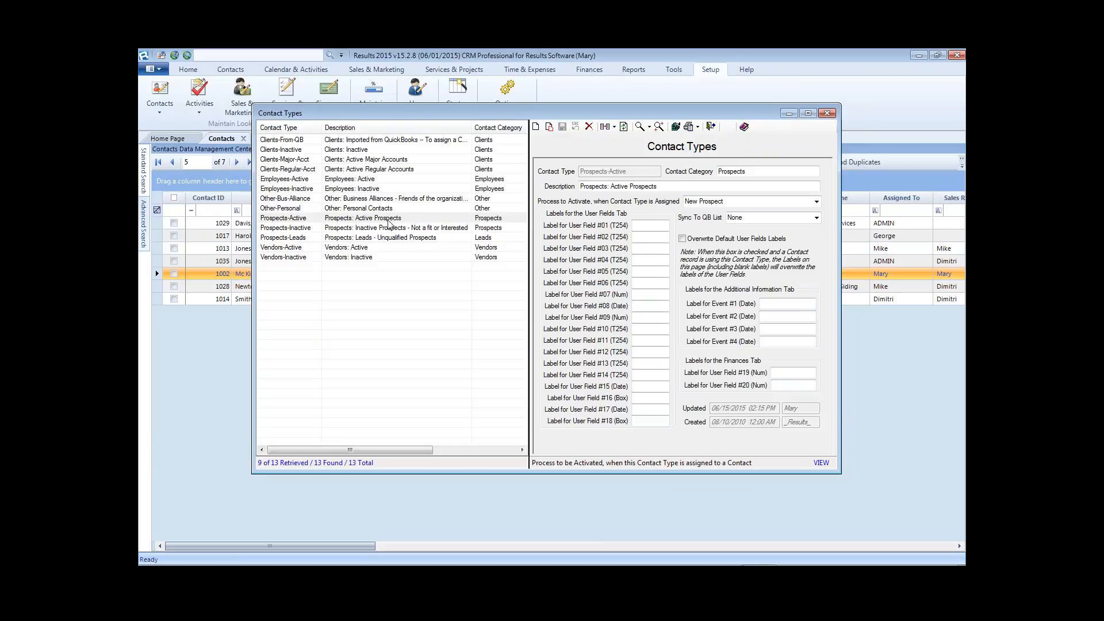
Set New Customer as the process to activate for the Clients-Regular-Acct type, save it and close the contact types setup
left_click(296, 171)
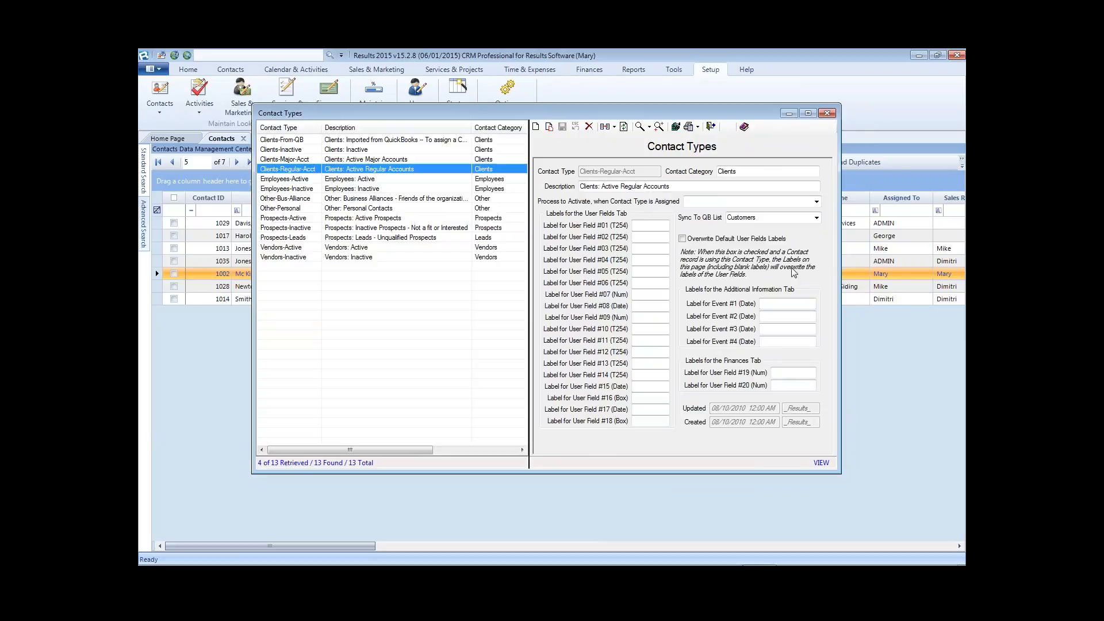
left_click(818, 202)
left_click(816, 202)
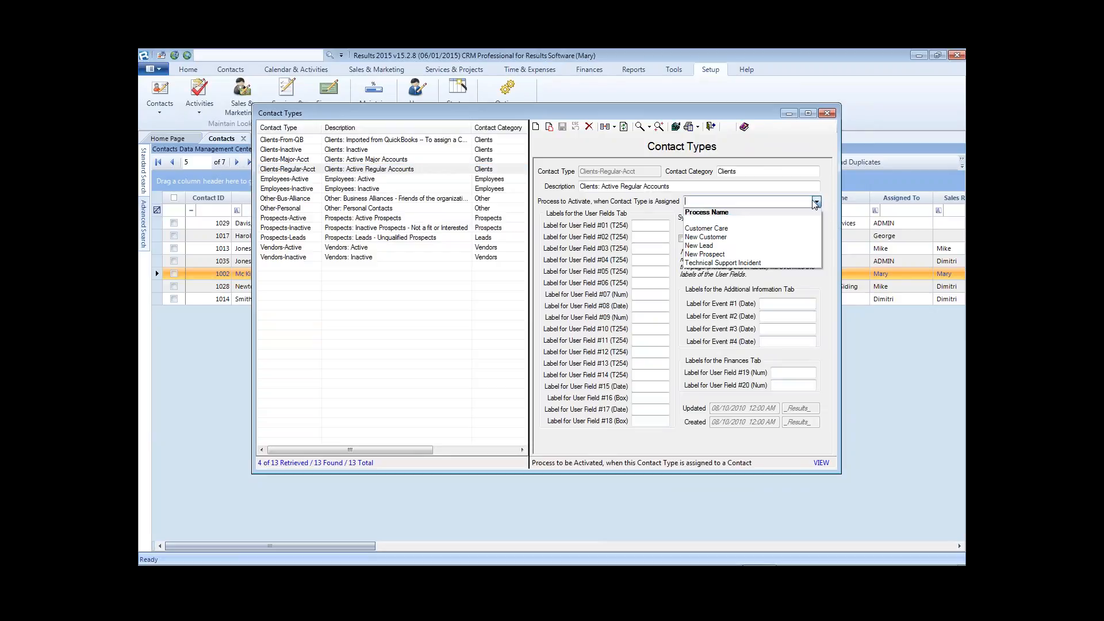
left_click(706, 238)
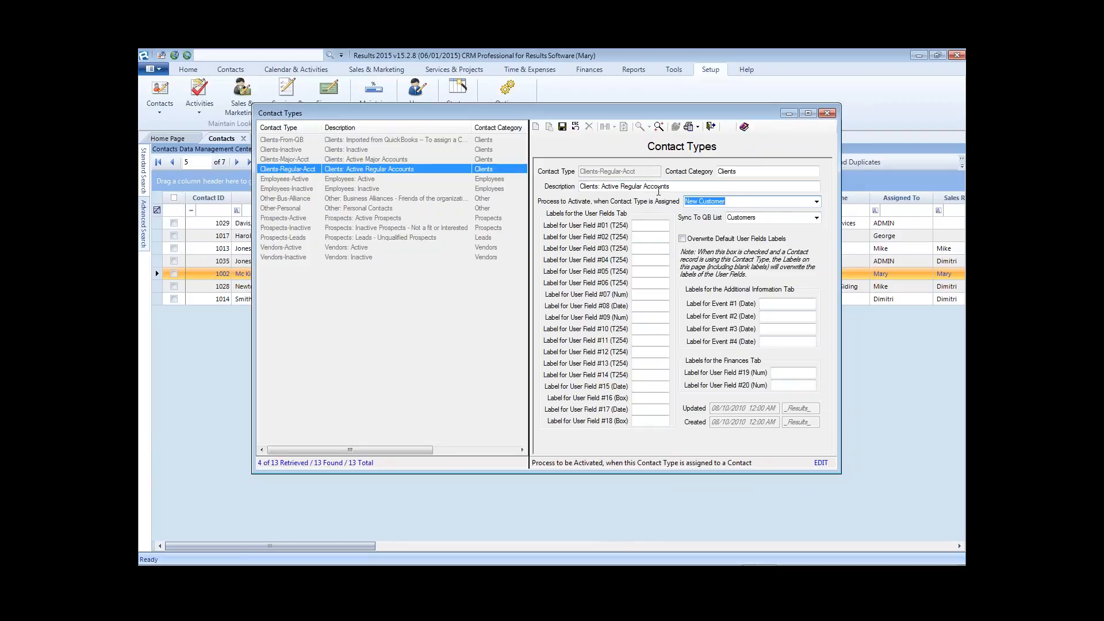
left_click(563, 126)
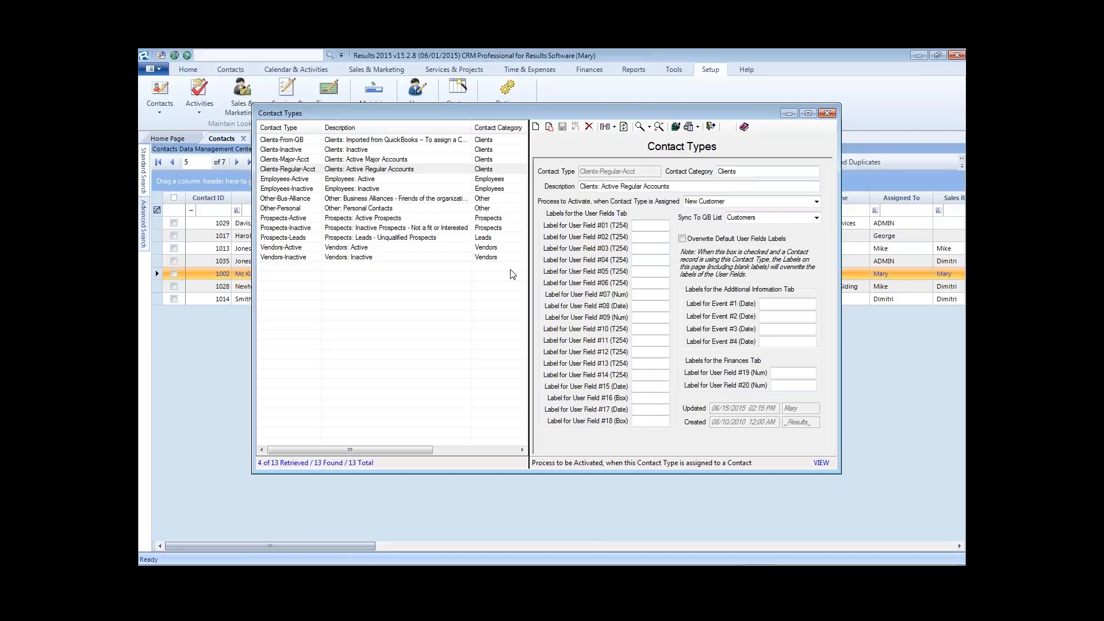
left_click(827, 114)
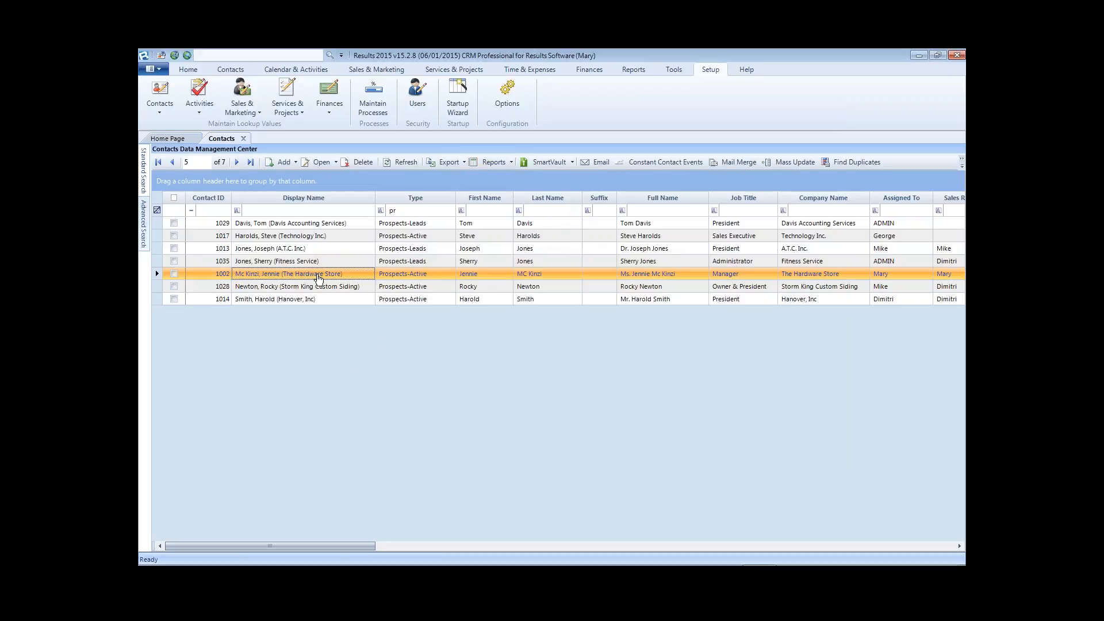
Open the Fitness Service contact's activities, change its contact type to Clients: Active Regular Accounts and save to trigger the linked process
double_click(304, 262)
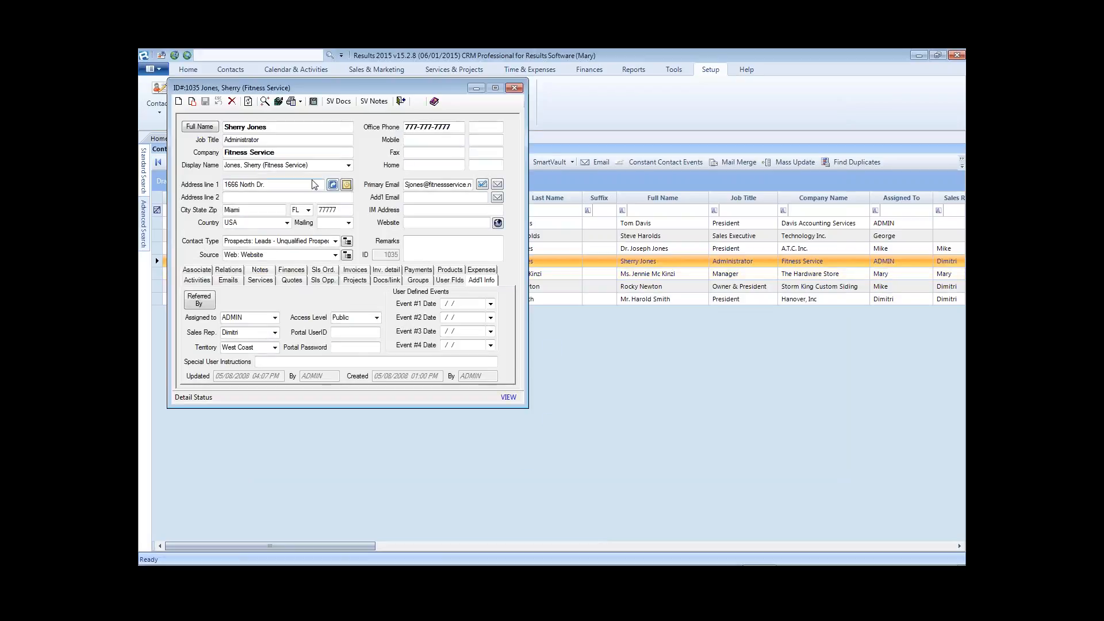
left_click(197, 280)
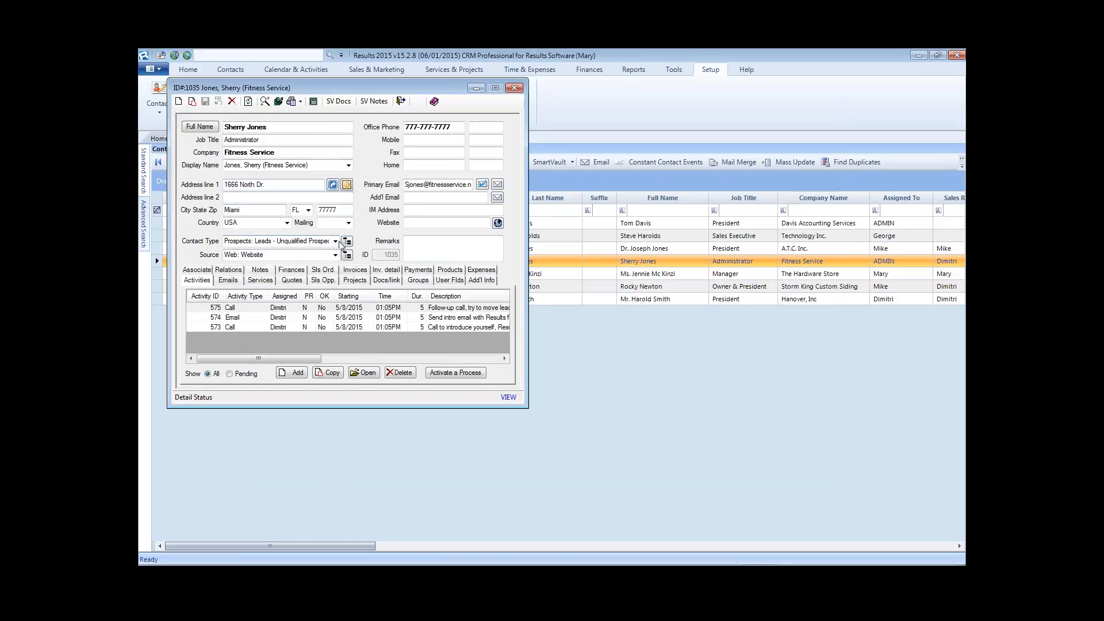
left_click(336, 242)
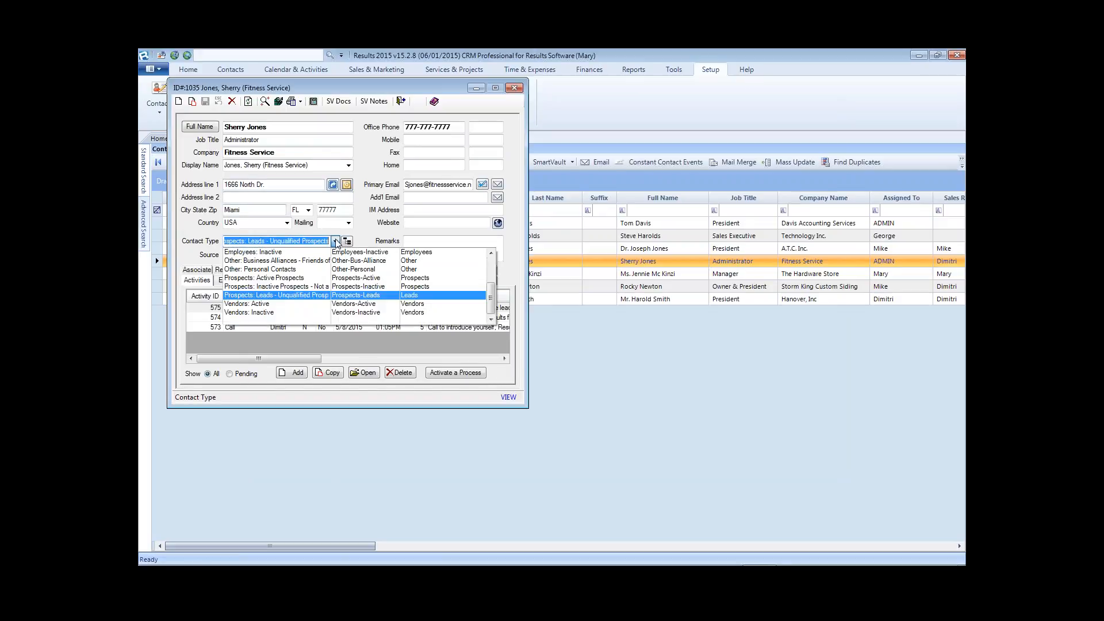
scroll(497, 287, "up", 4)
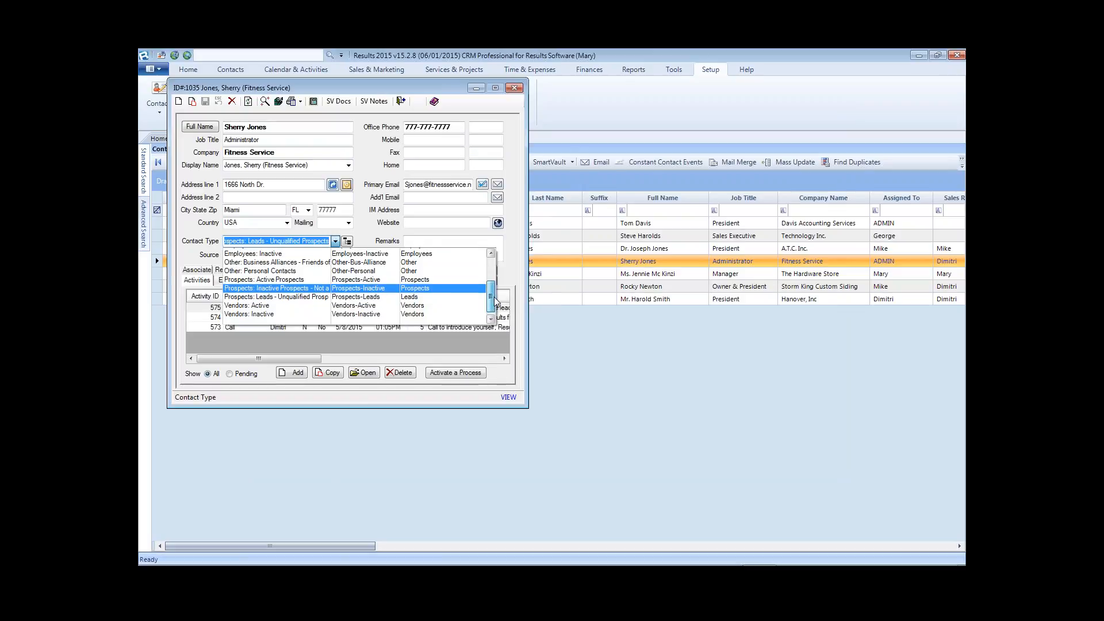
scroll(498, 288, "up", 2)
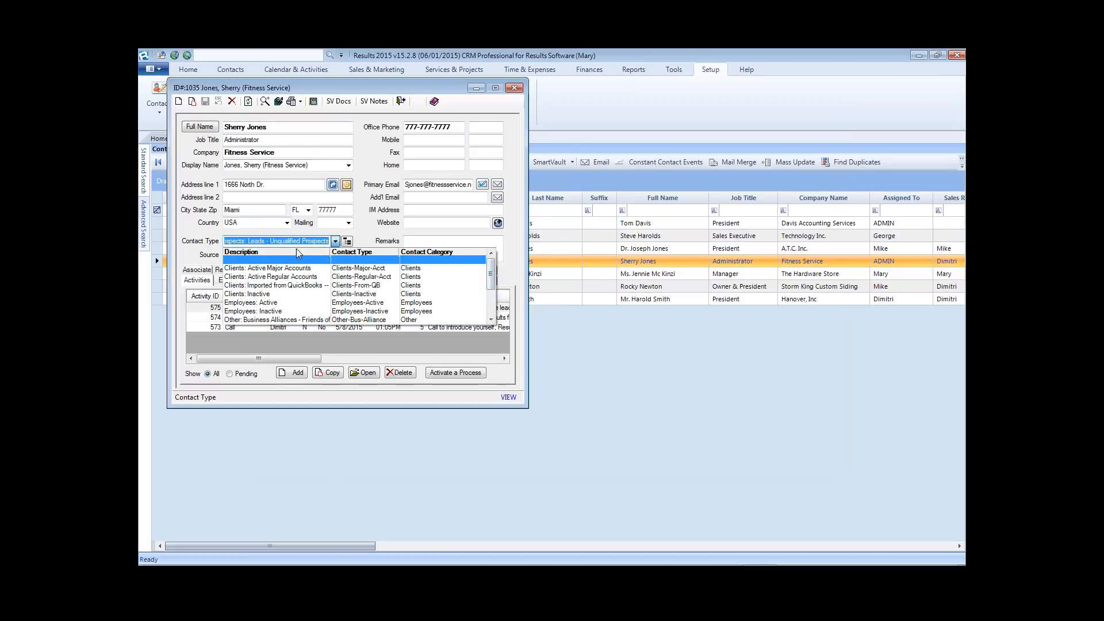
left_click(264, 277)
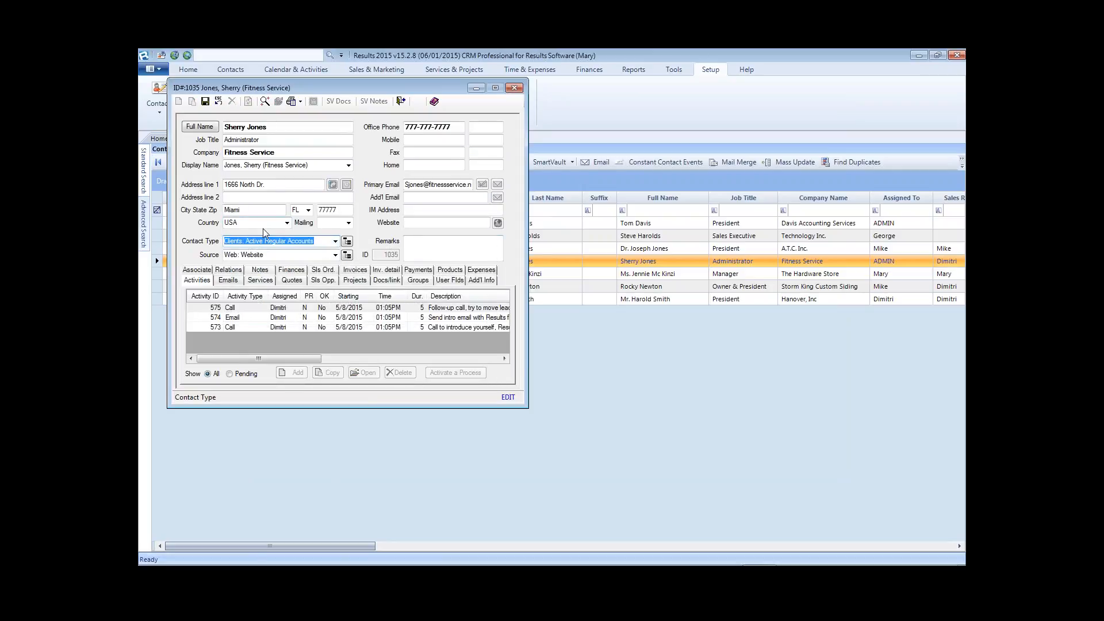
left_click(205, 101)
left_click_drag(572, 283, 444, 157)
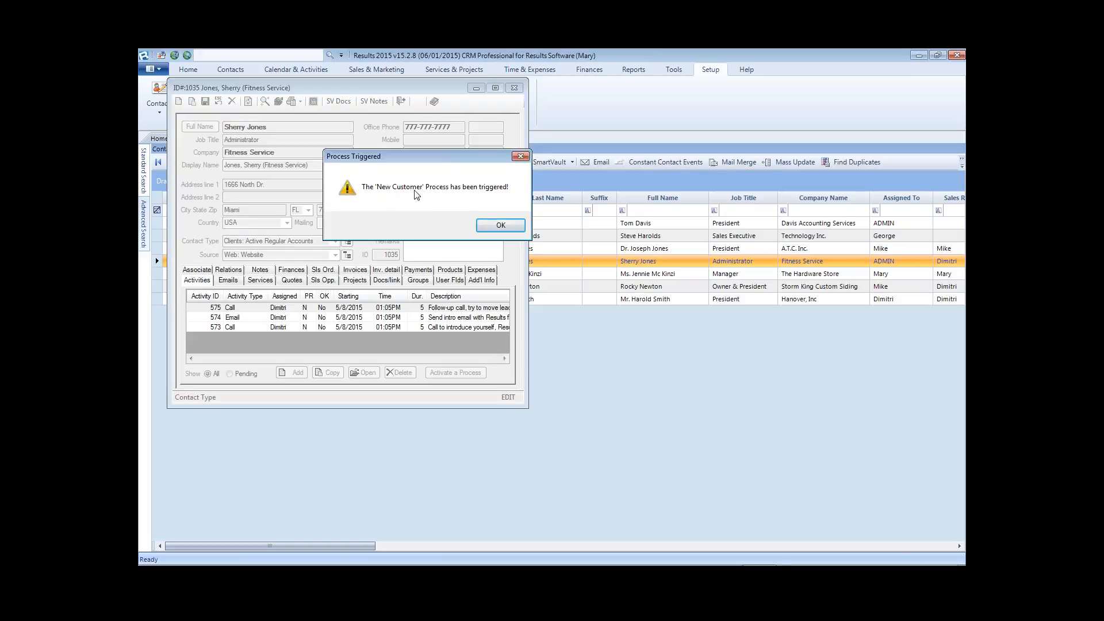
left_click(501, 226)
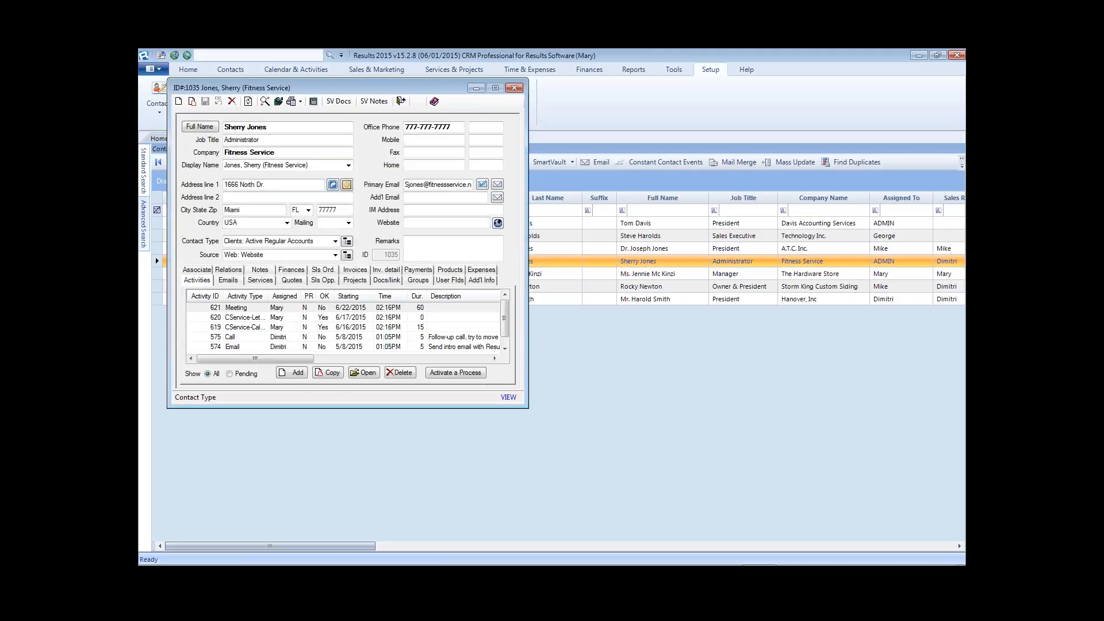
Examine the types and start dates of the newly added activities on the Fitness Service contact, and close the record
left_click(247, 327)
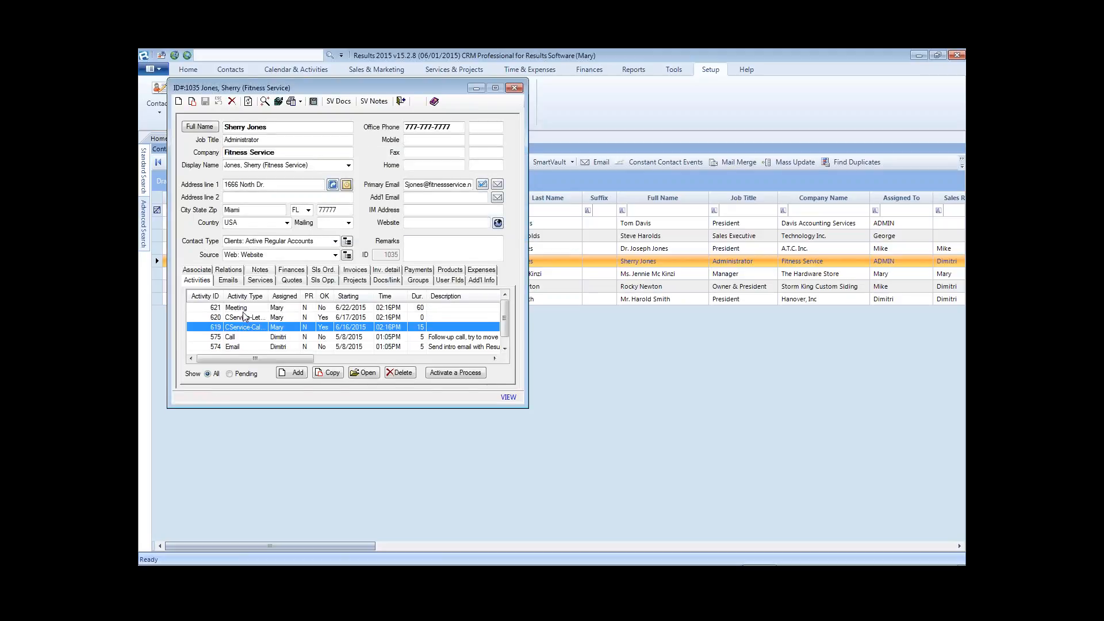
left_click(249, 318)
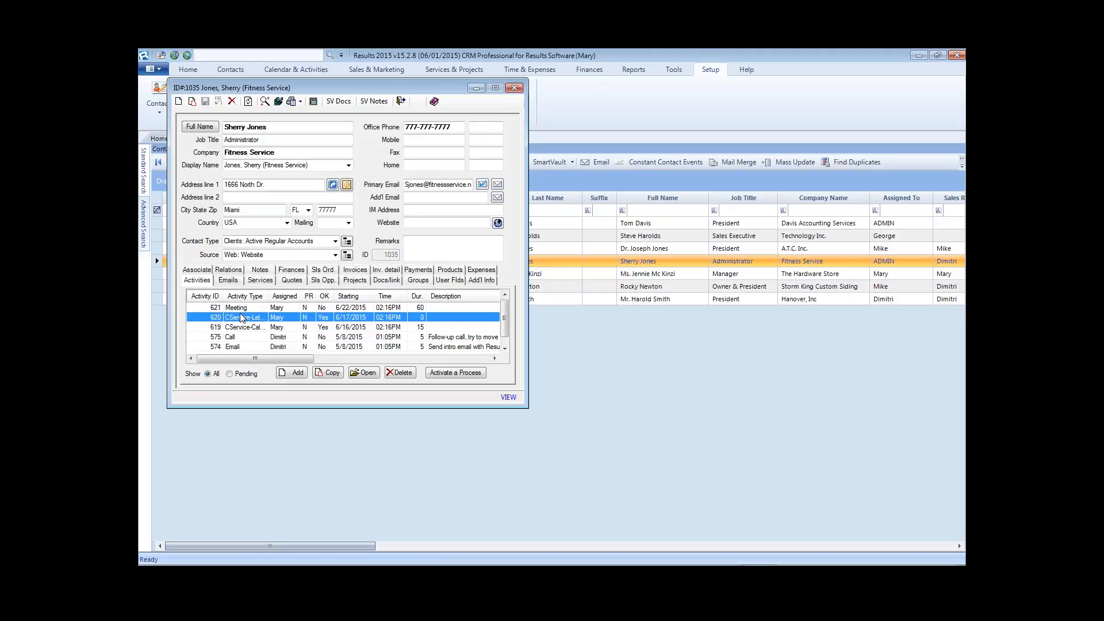
left_click(350, 327)
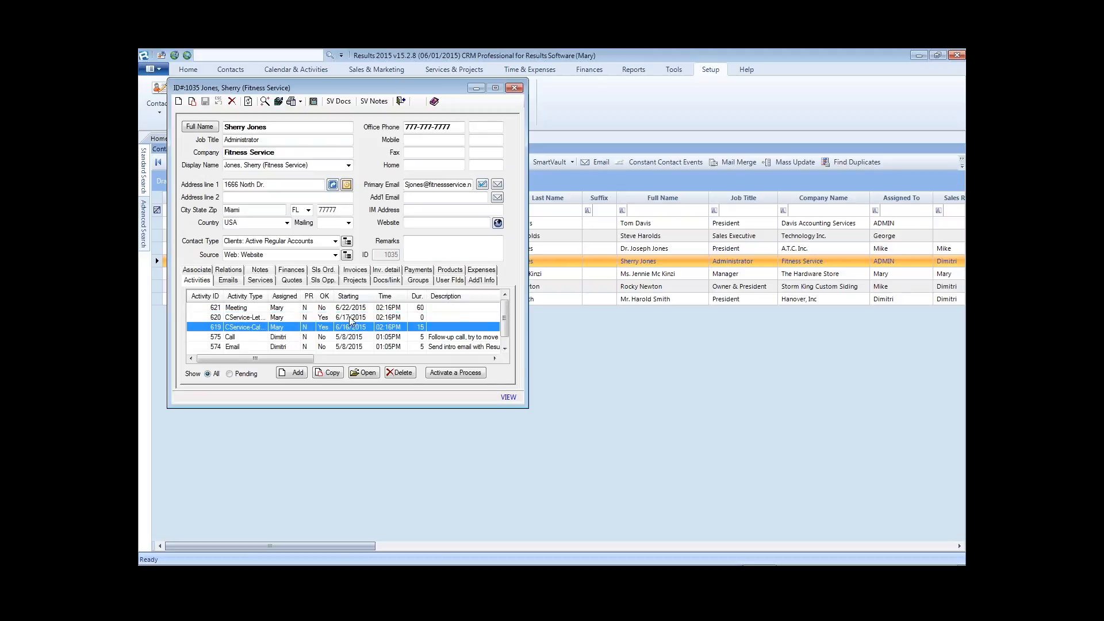
left_click(351, 318)
left_click(356, 309)
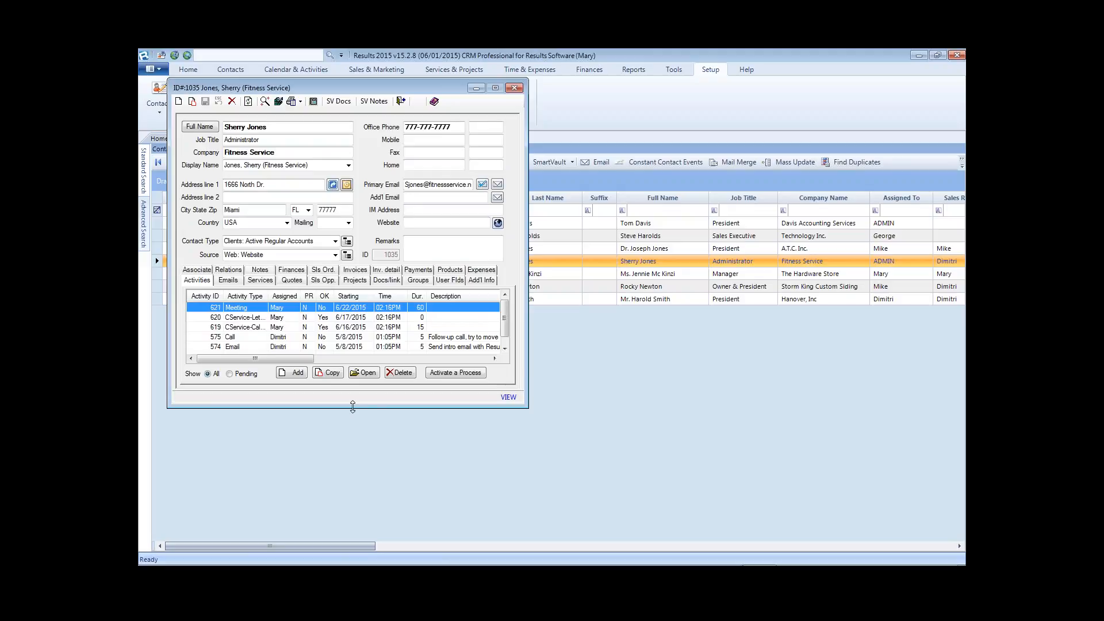
left_click_drag(353, 409, 355, 434)
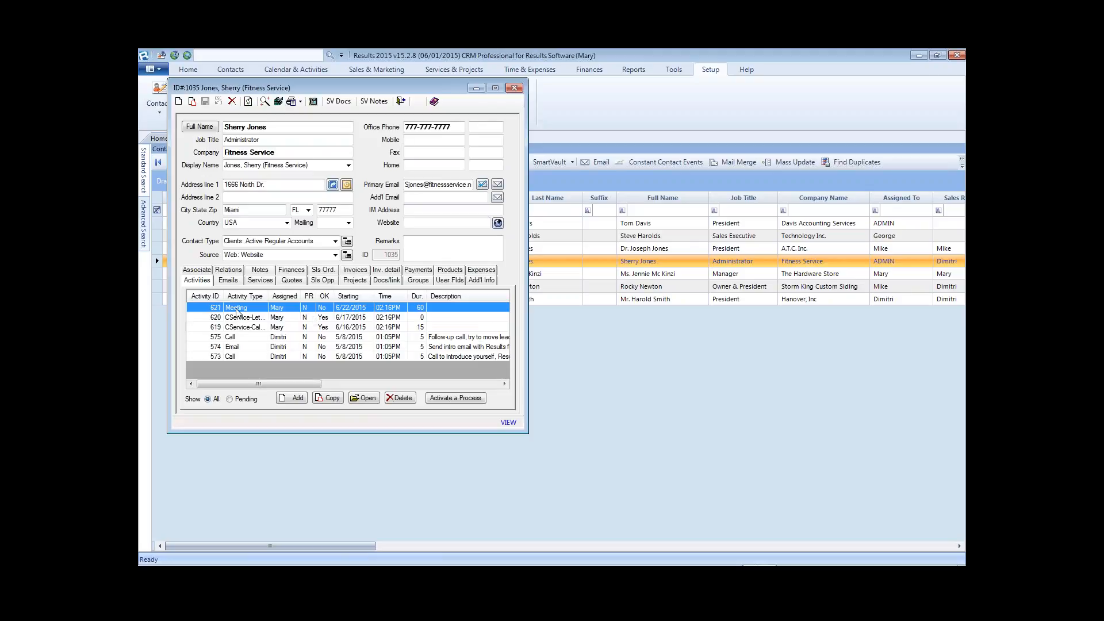
left_click(351, 328)
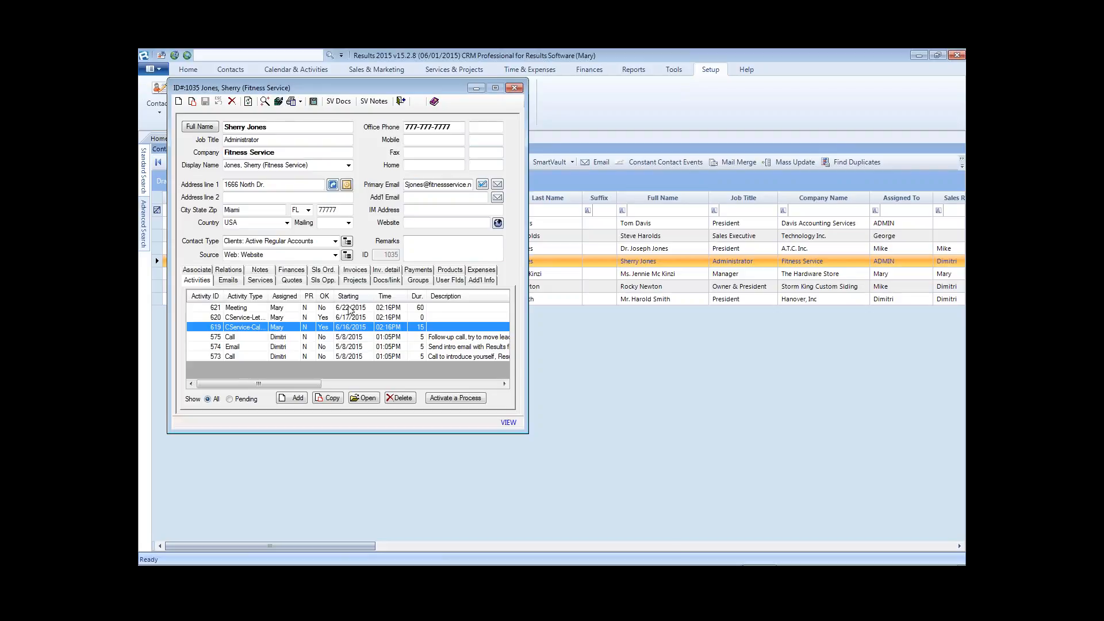
left_click(514, 88)
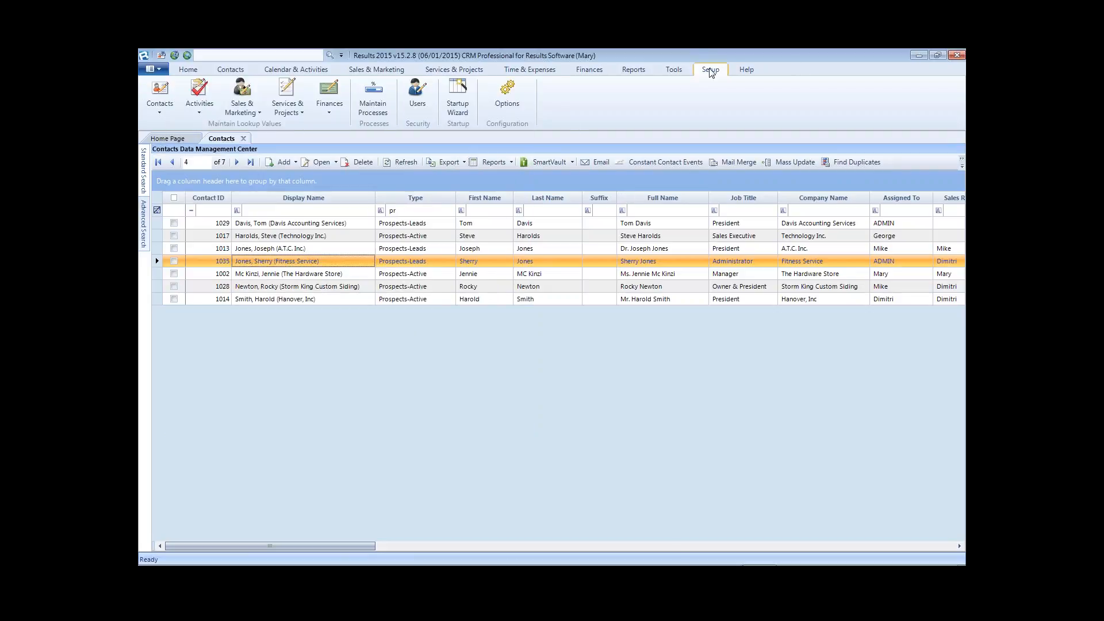
left_click(682, 71)
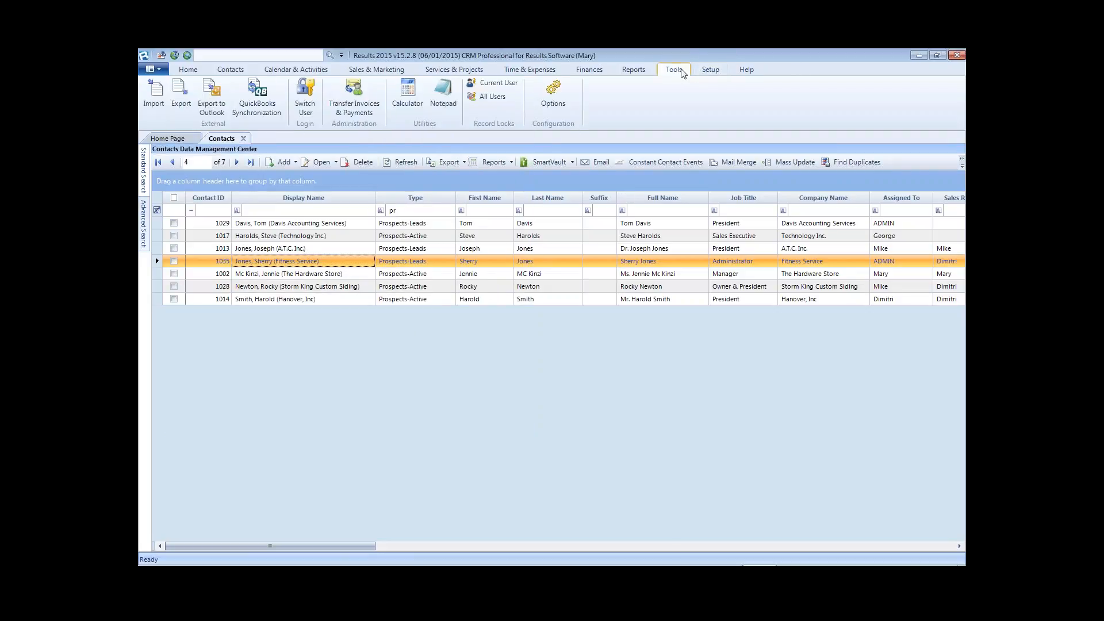
left_click(710, 70)
left_click(506, 95)
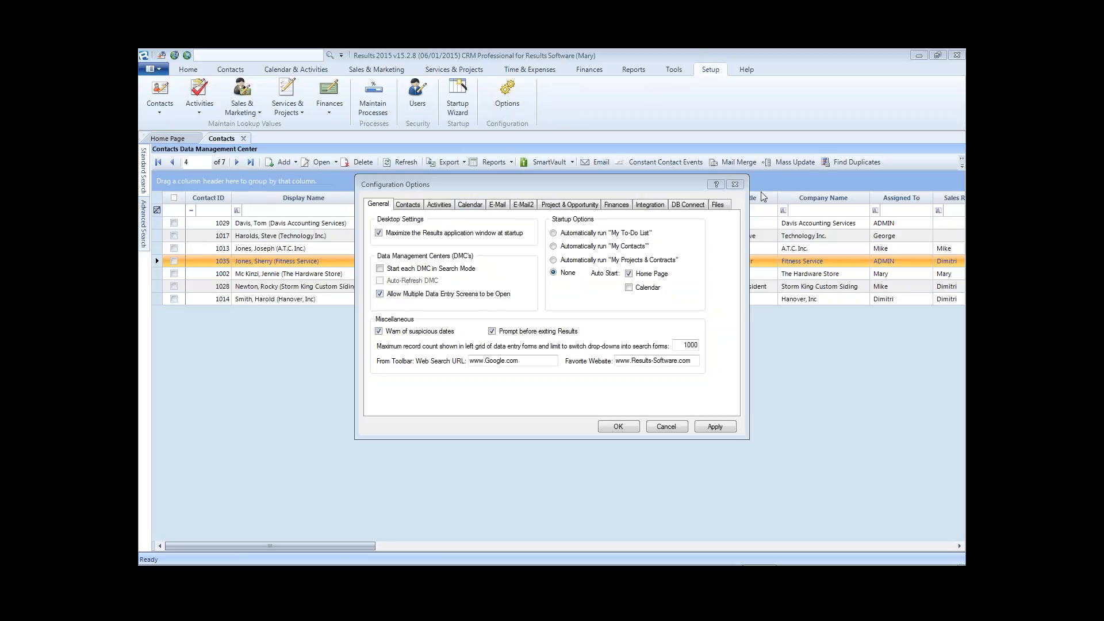
left_click(736, 186)
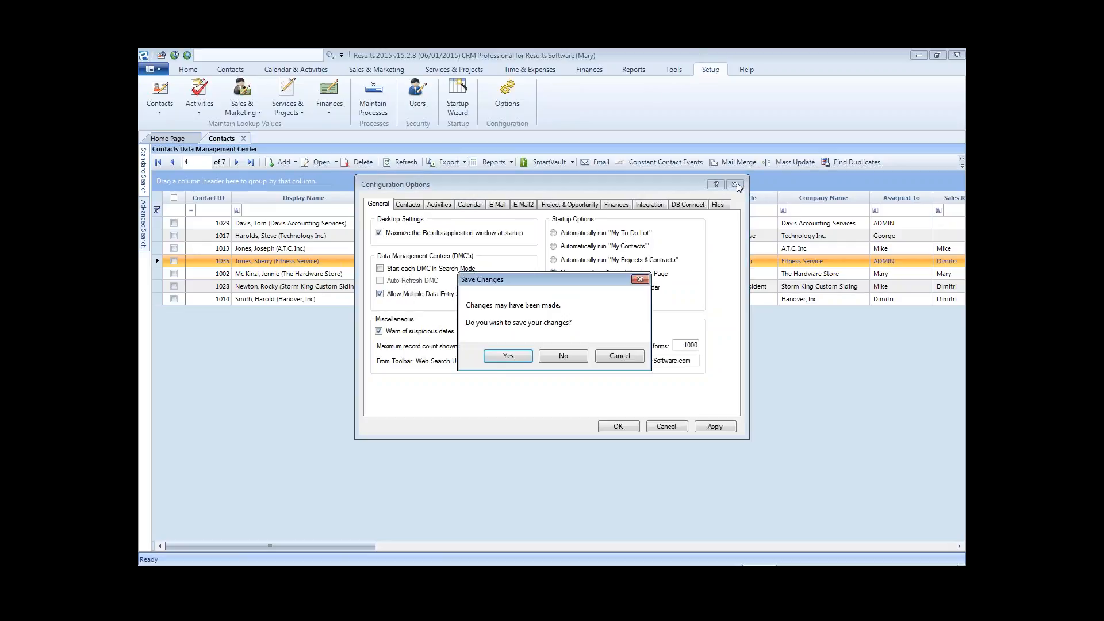
left_click(509, 358)
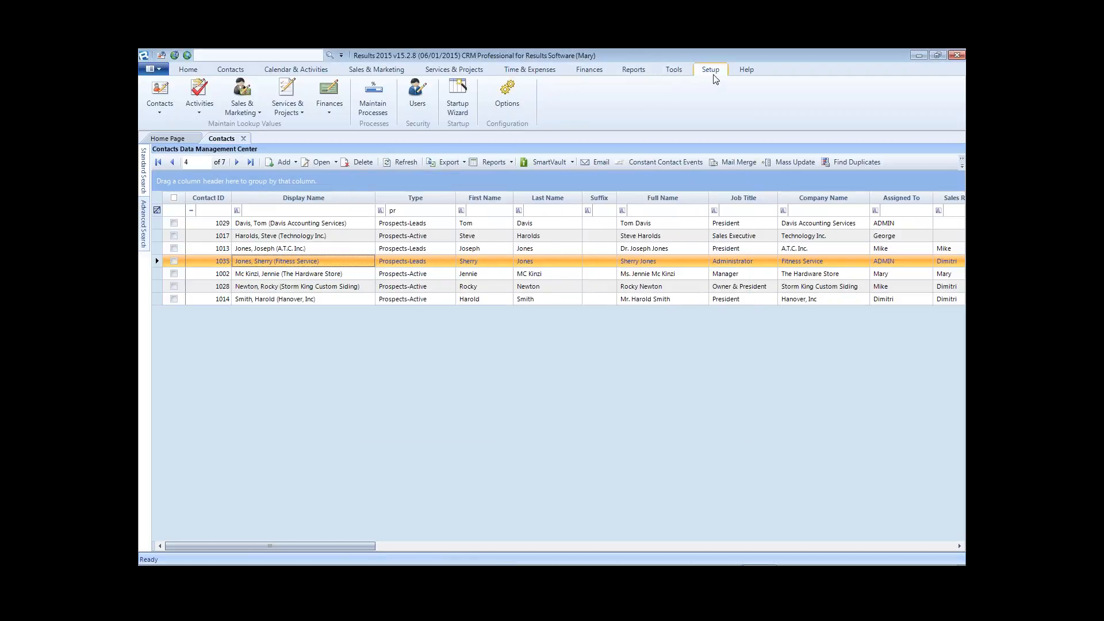
Review the activity steps and day intervals of the New Customer process in the process setup
left_click(377, 106)
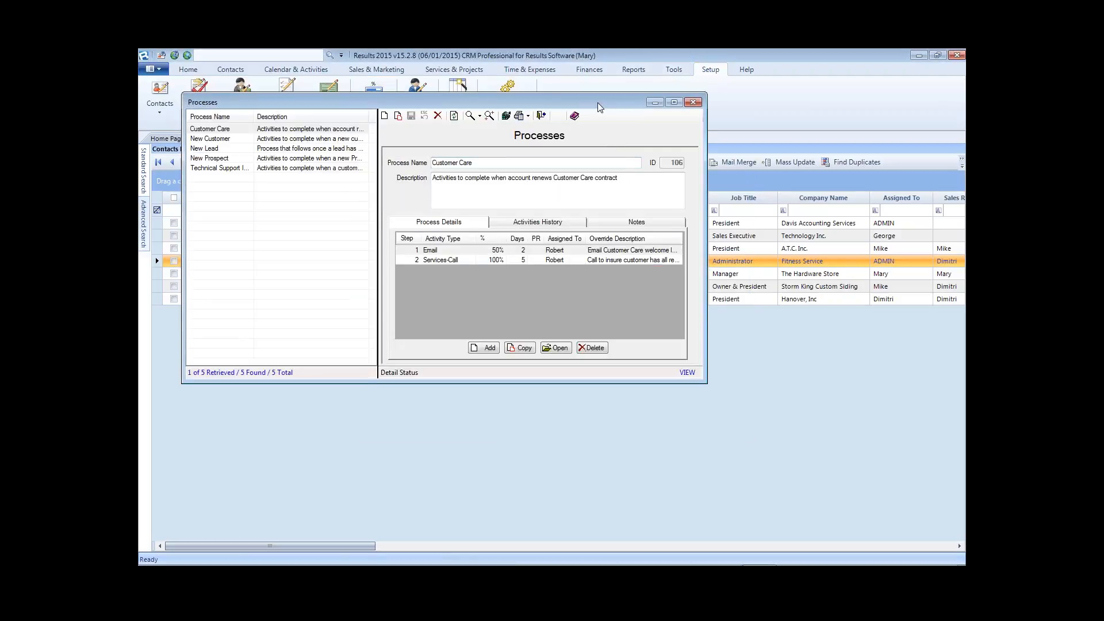
left_click(453, 149)
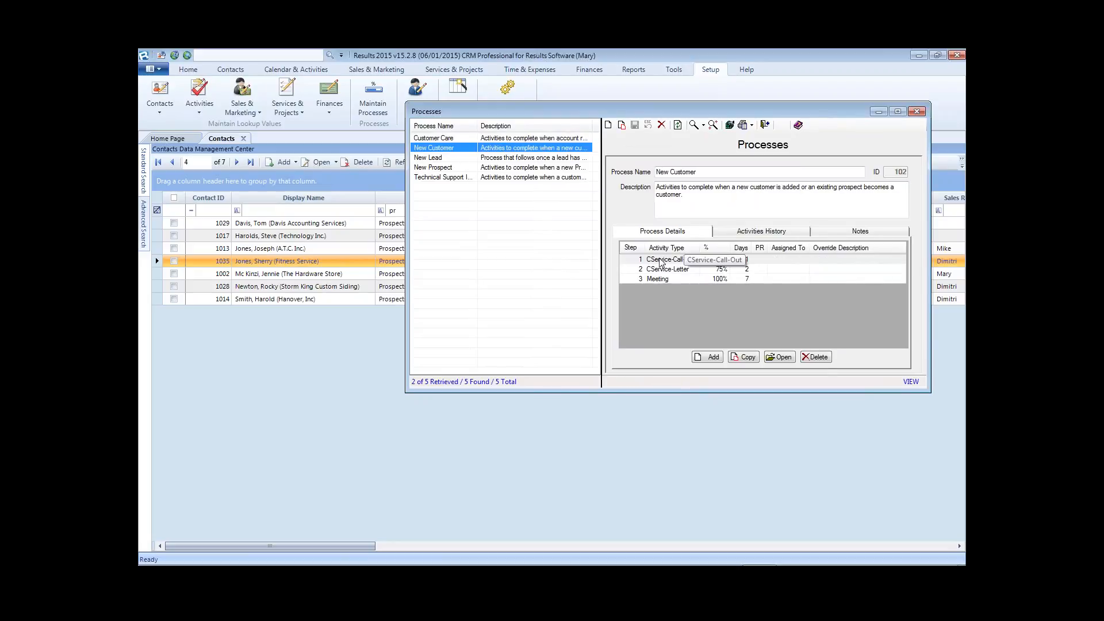
left_click(688, 270)
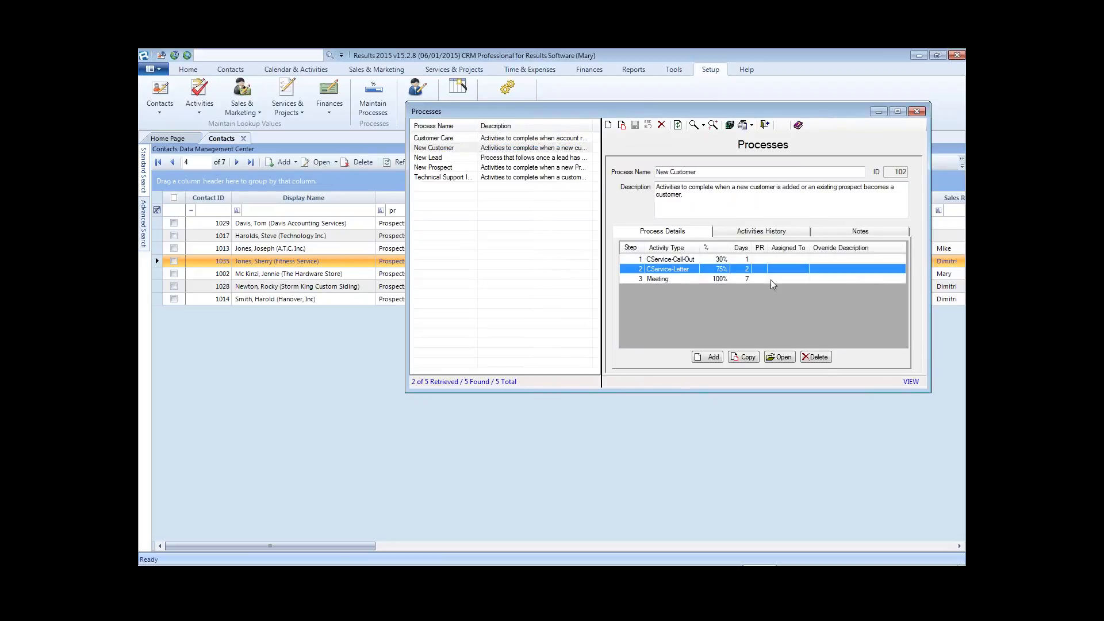
left_click(664, 279)
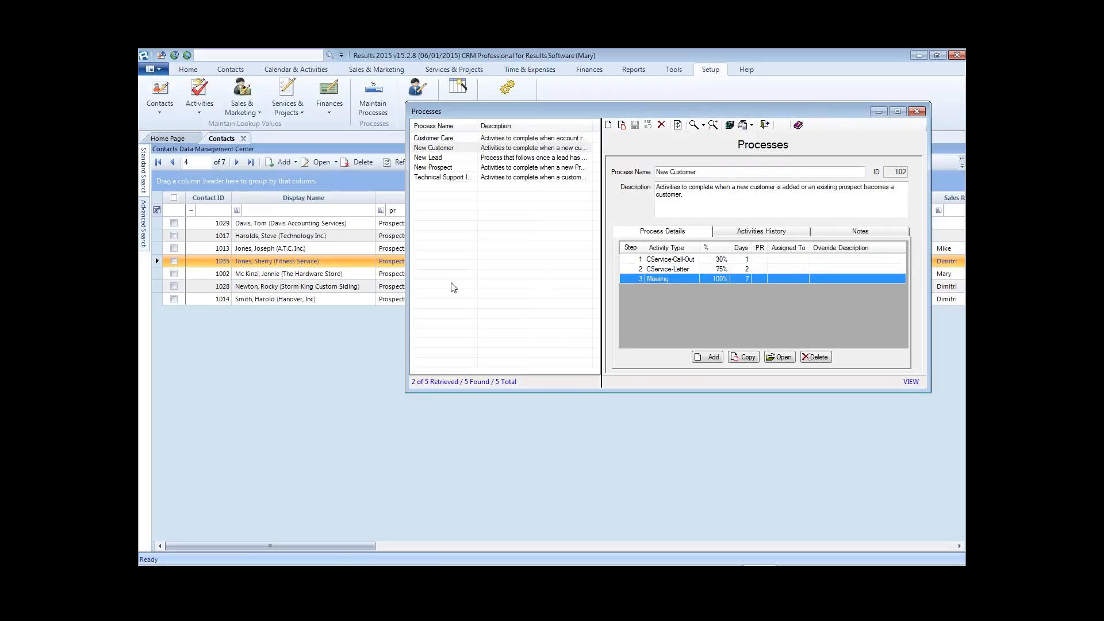
left_click(303, 263)
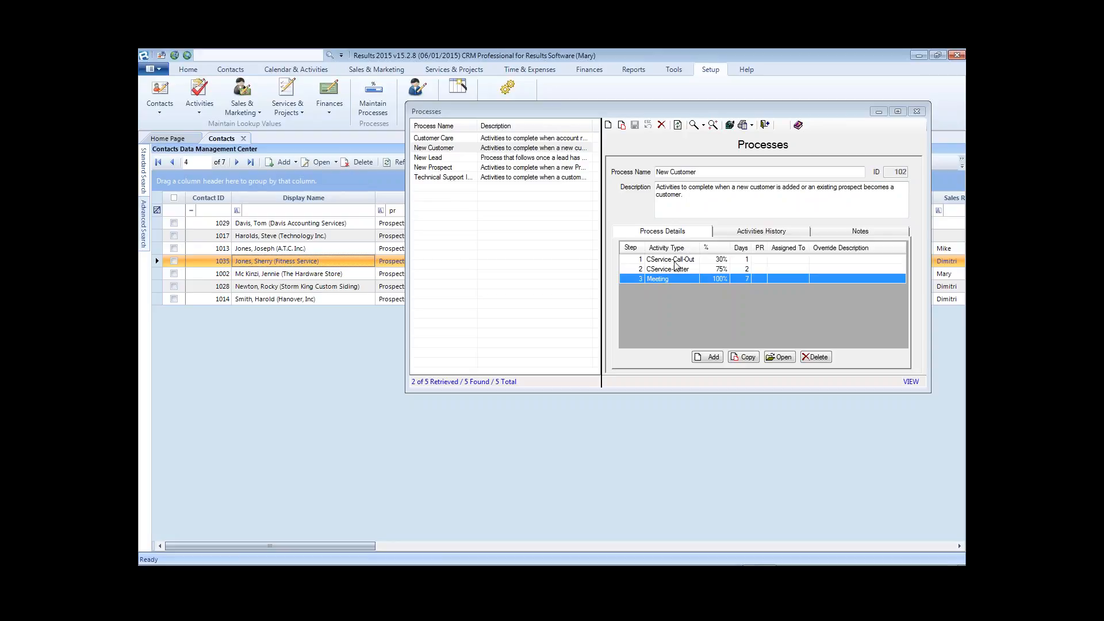
View the details of the CService-Call-Out step in the New Customer process and close them
double_click(667, 260)
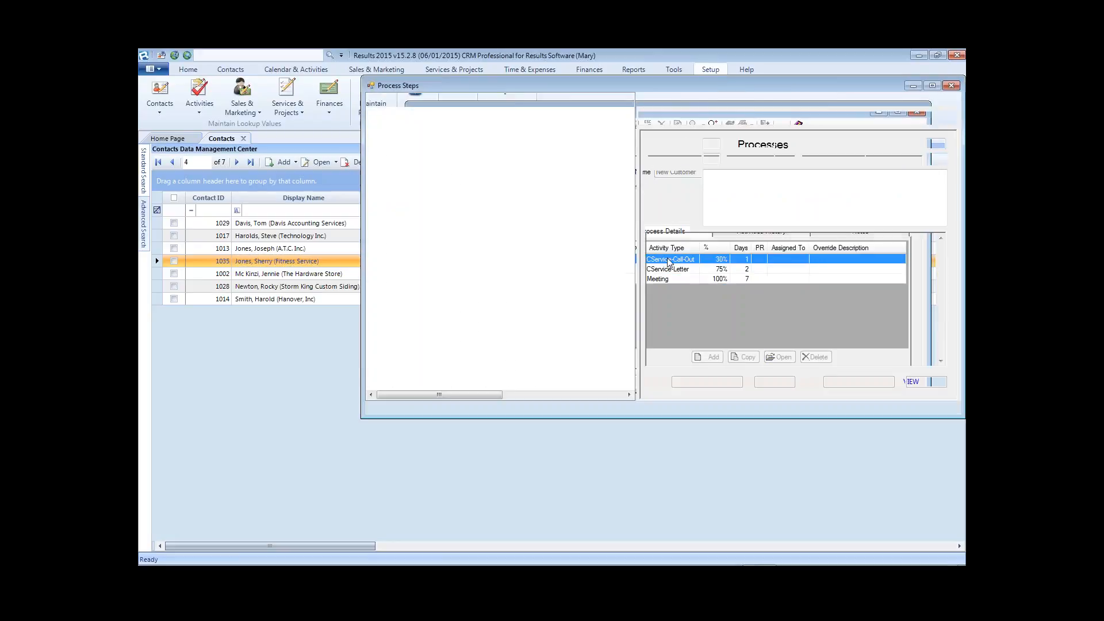
left_click(951, 85)
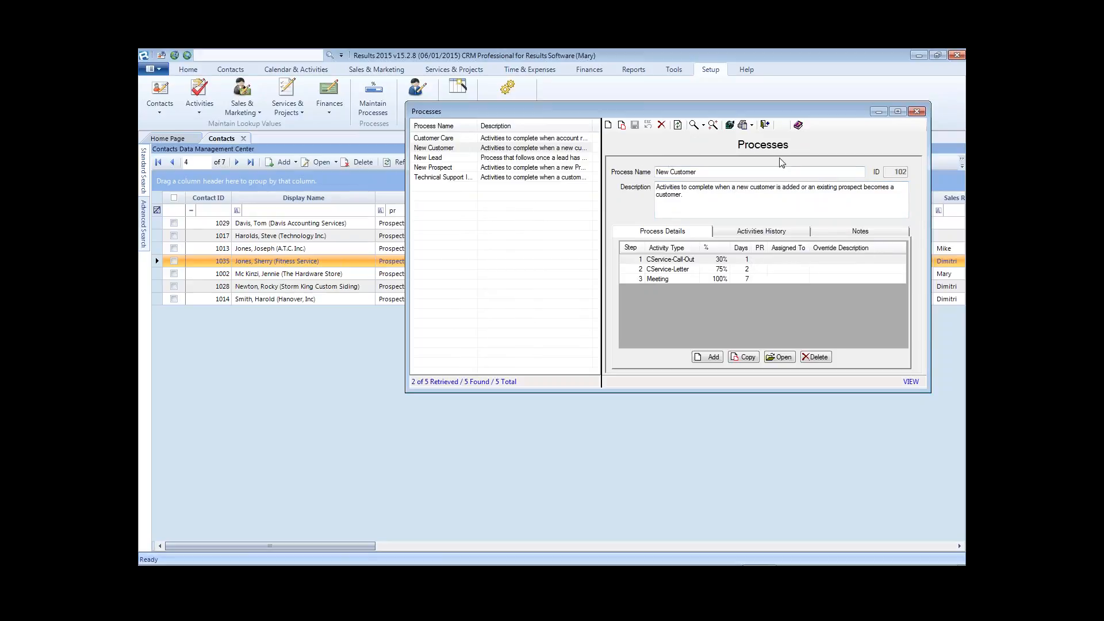
left_click_drag(801, 116, 733, 122)
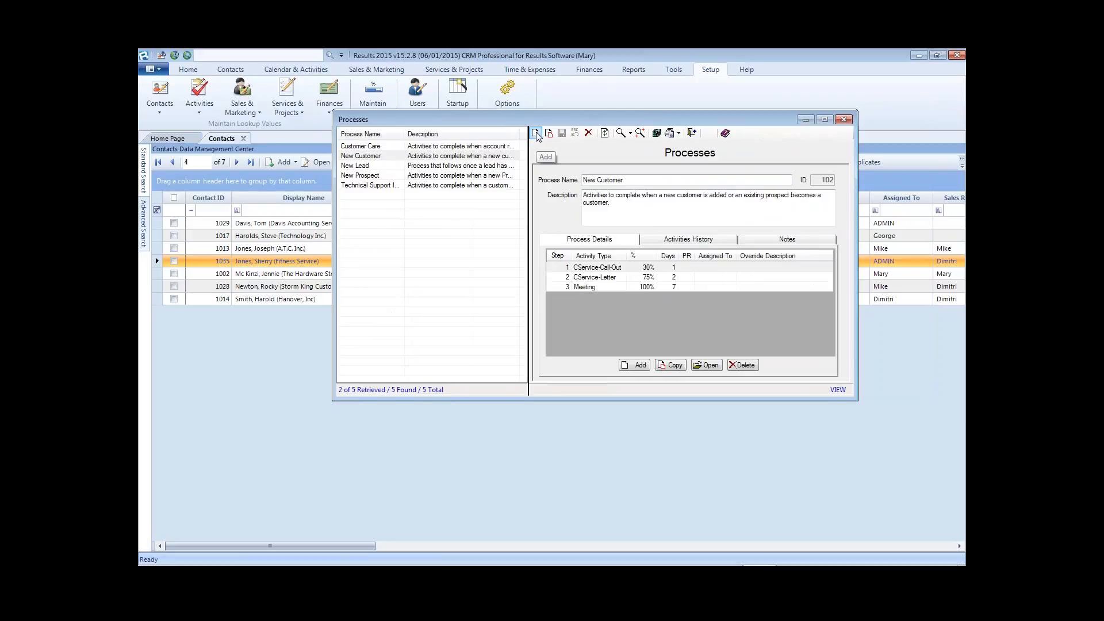
Create and save a process named "Onsite work" with the description "steps taken when working on site"
left_click(535, 134)
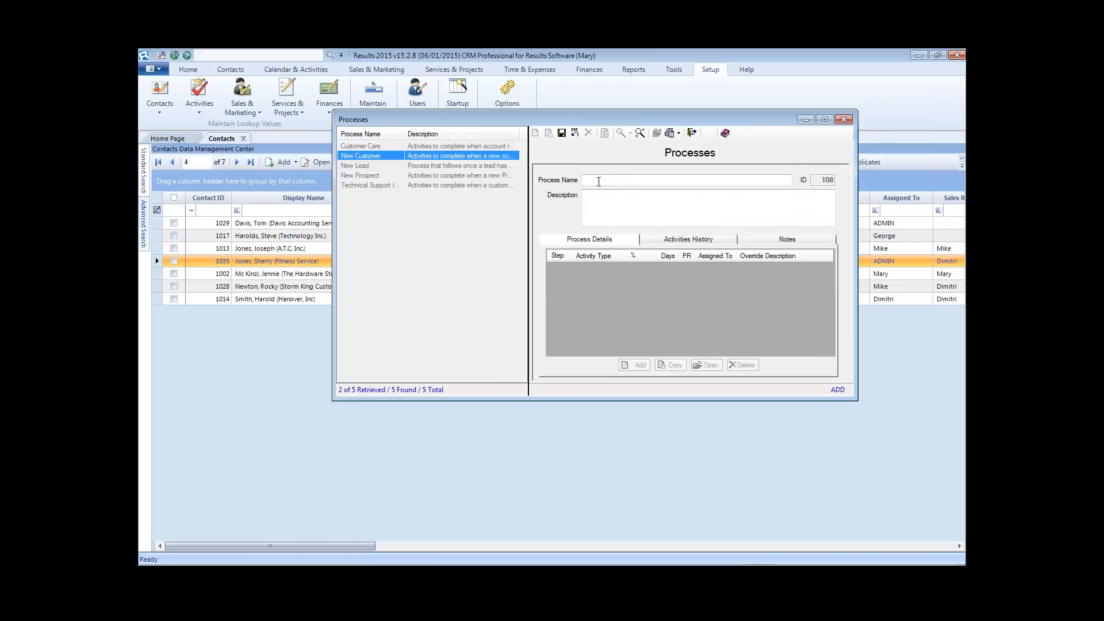
left_click(607, 177)
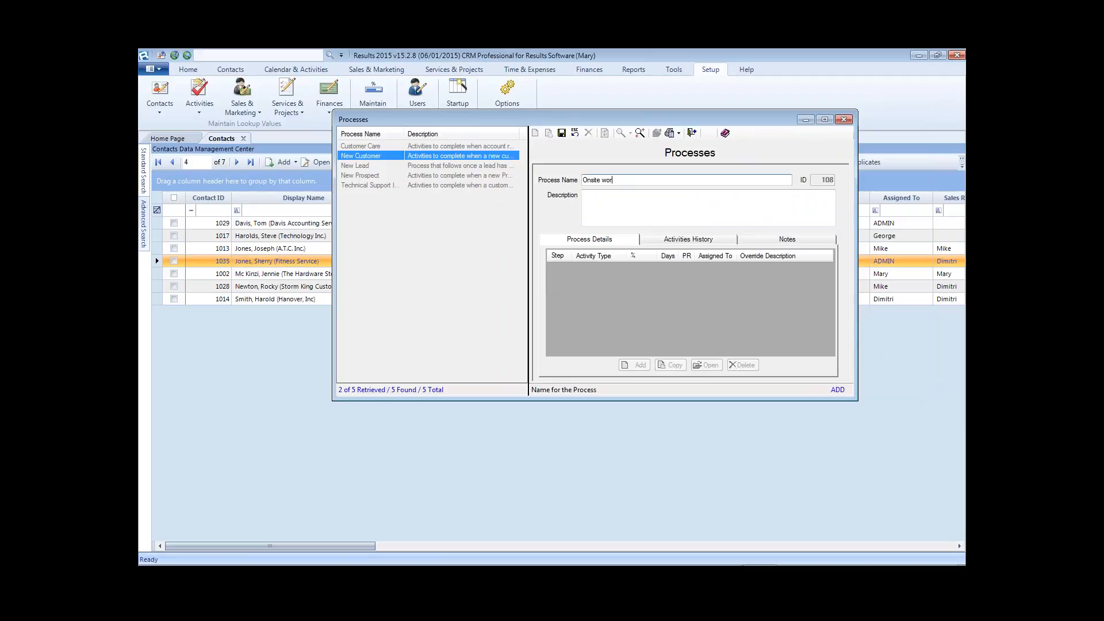
key("Tab")
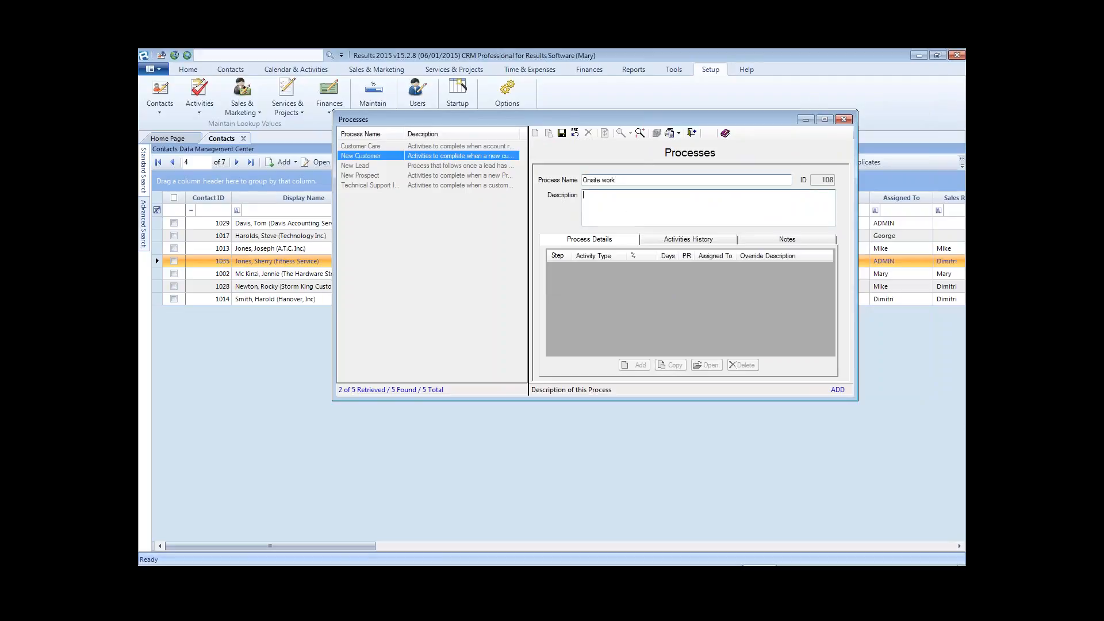
type("steps taken")
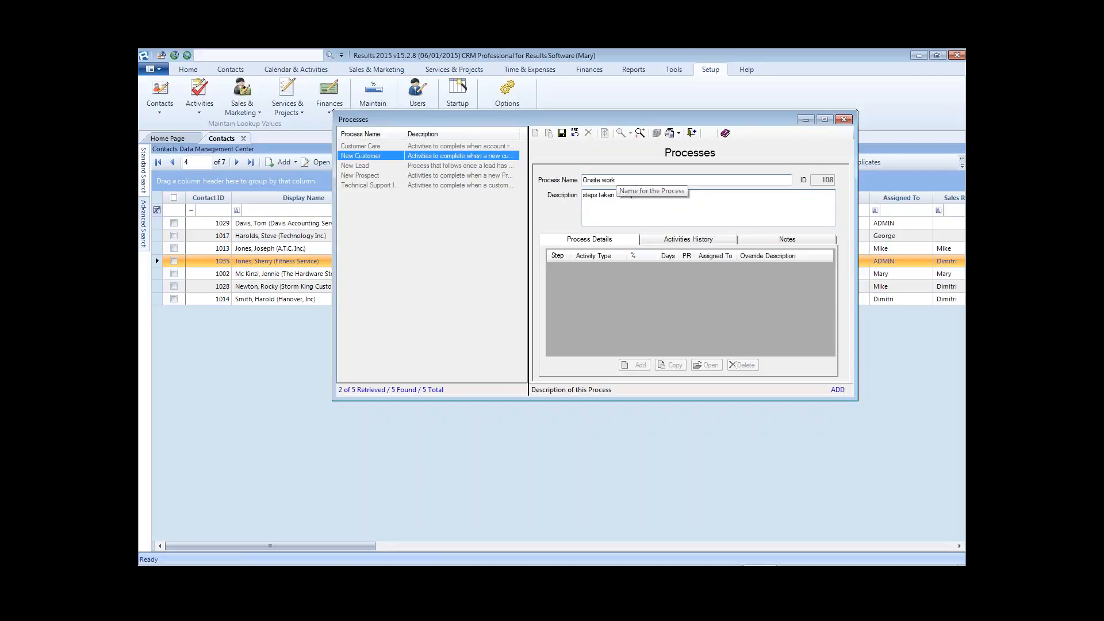
type(" when workinmg")
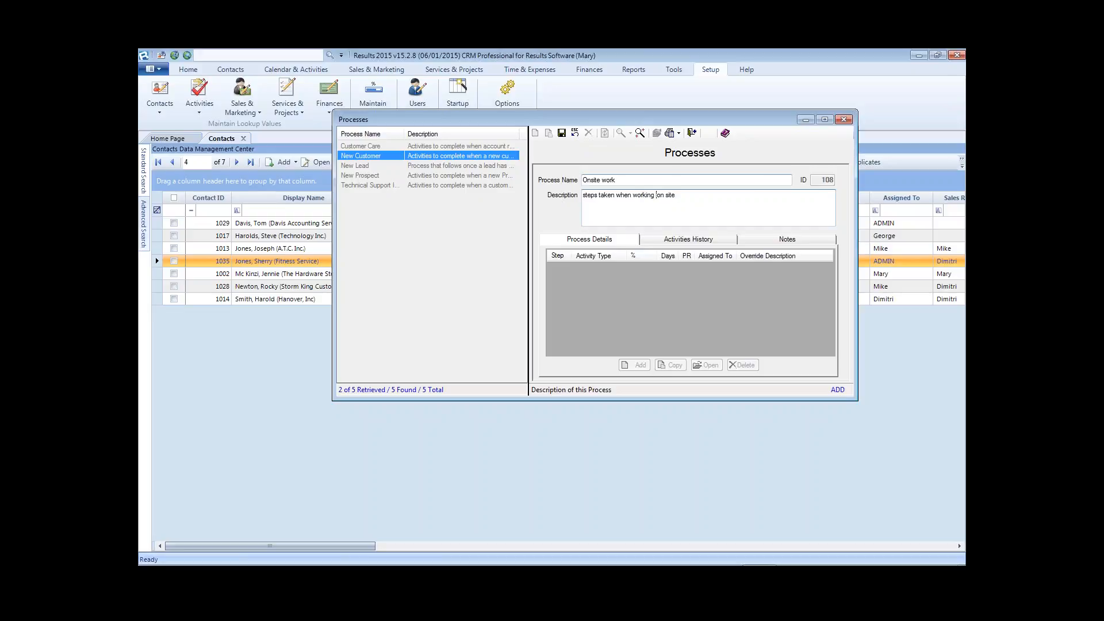
left_click(561, 132)
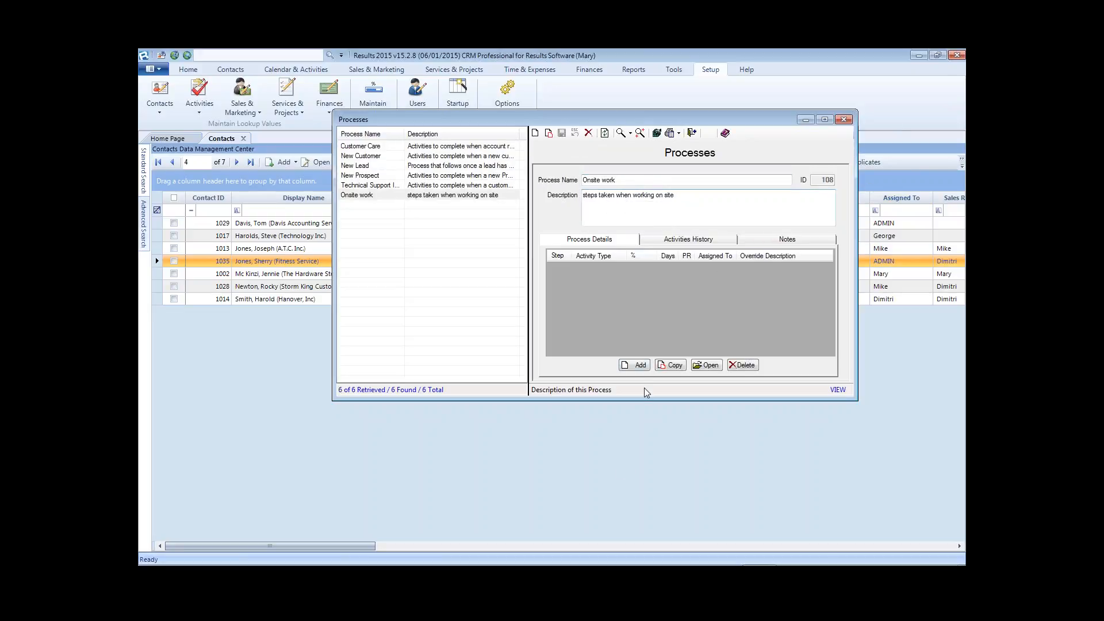
Add a step numbered 10 to the Onsite work process, with activity type Call and 0 days from trigger
left_click(639, 365)
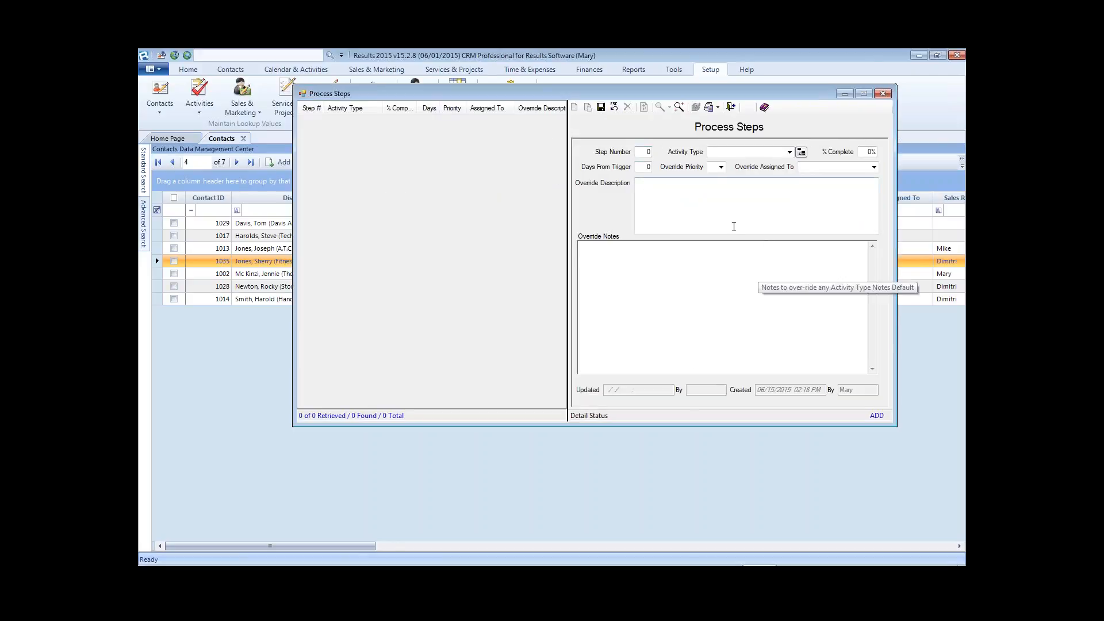
left_click(640, 151)
type("1")
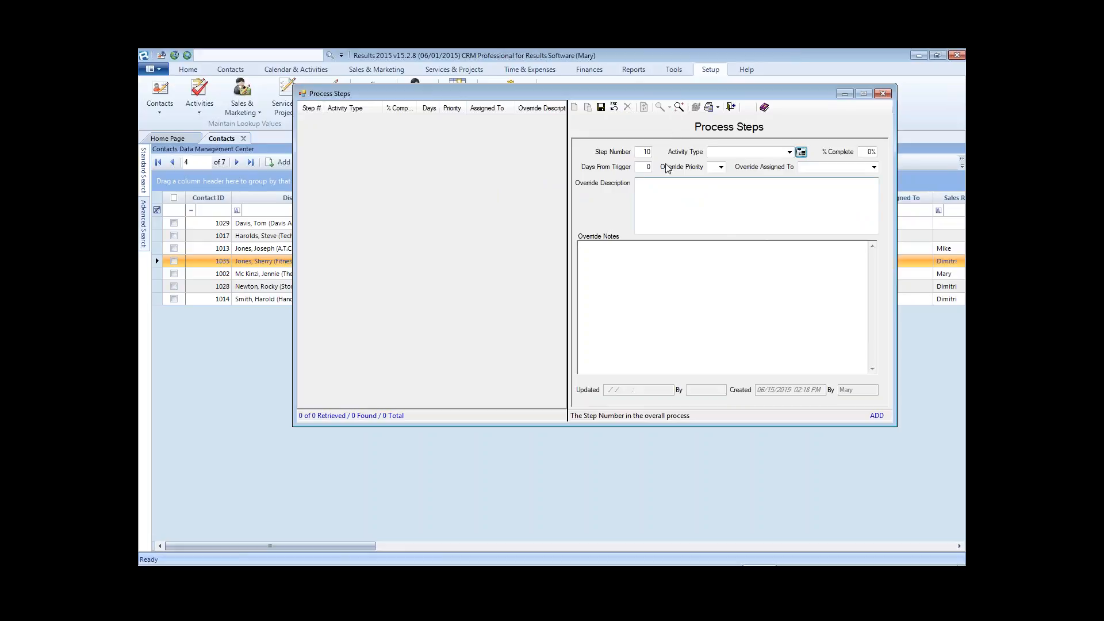
left_click(789, 152)
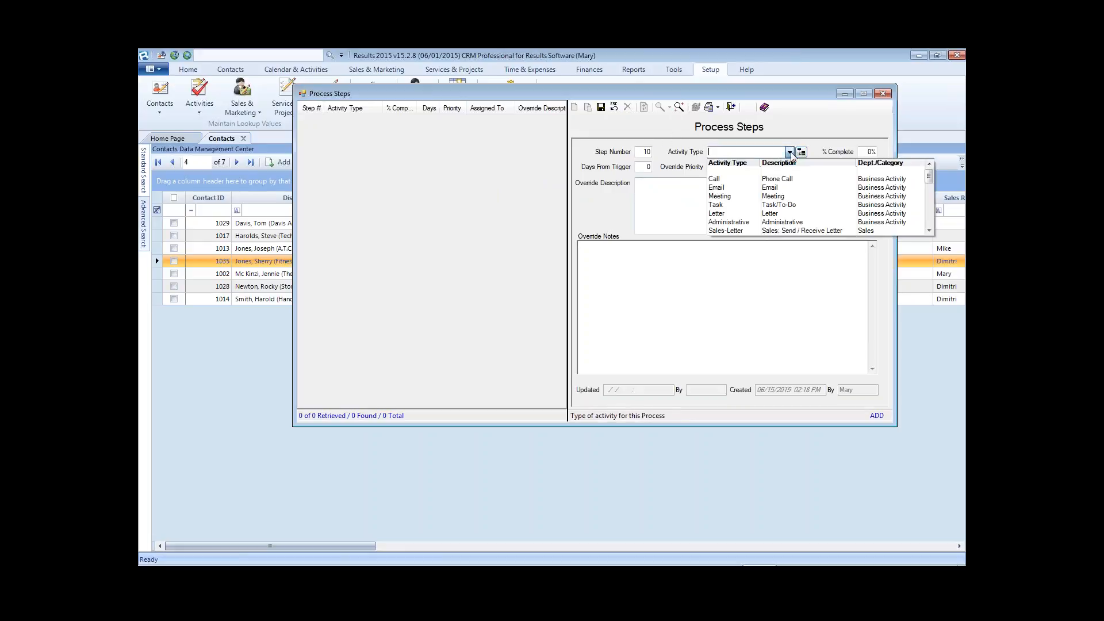
left_click(725, 179)
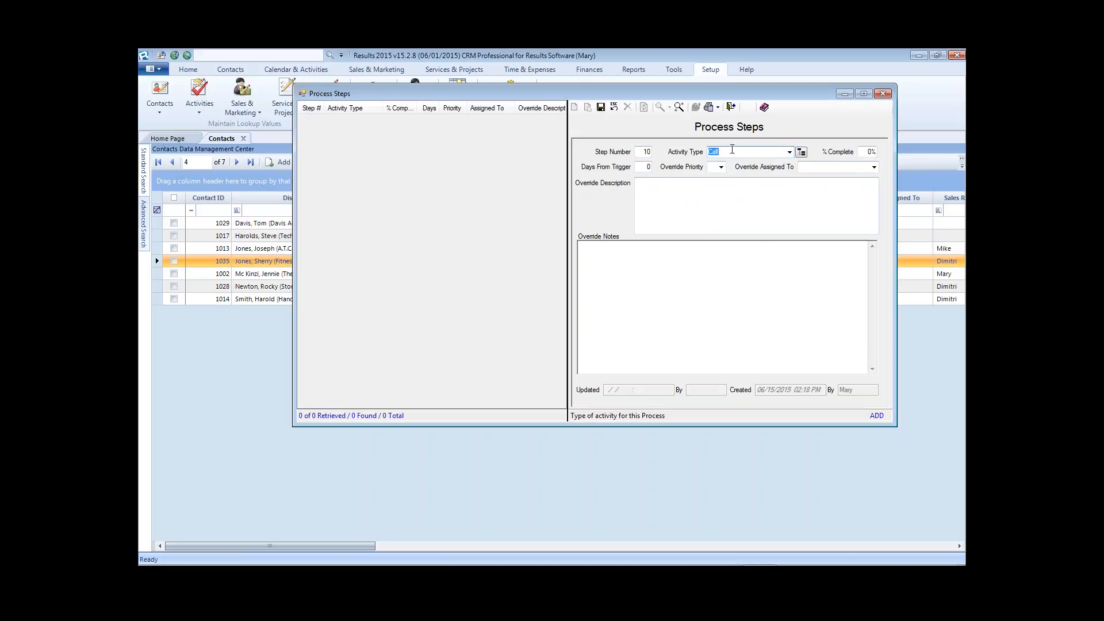
left_click(790, 151)
left_click(790, 152)
left_click(644, 167)
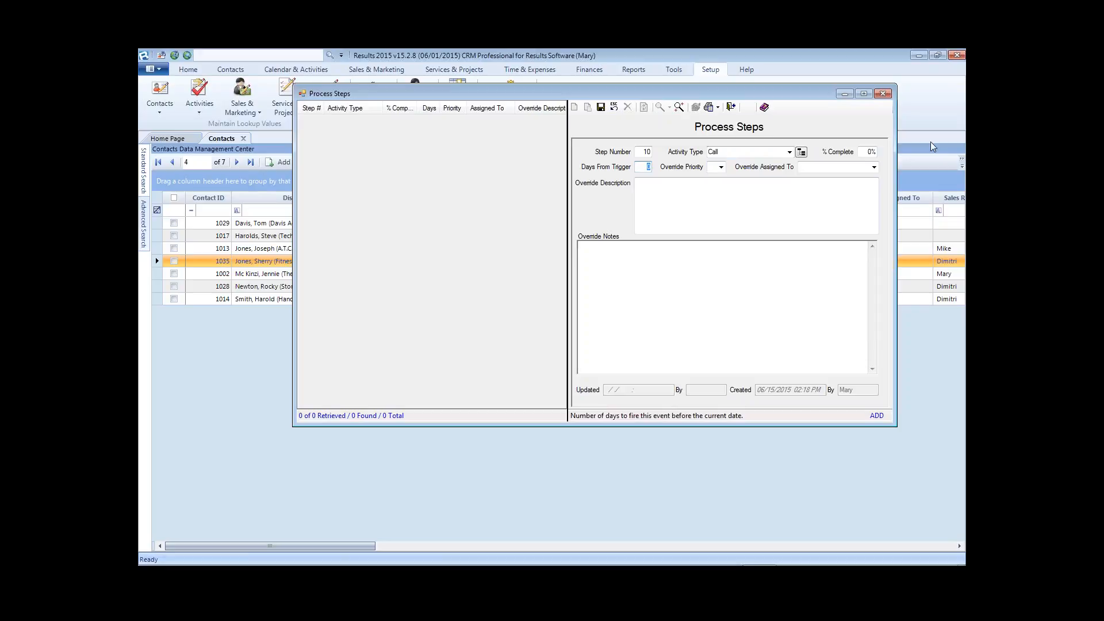
type("1")
key("BackSpace")
type("0")
key("Tab")
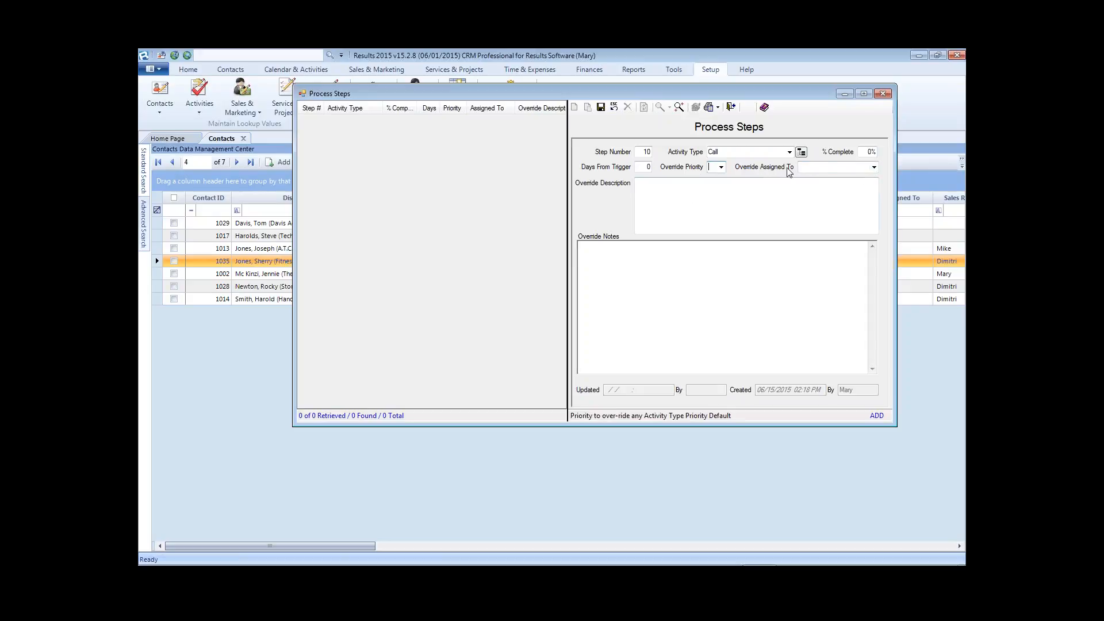
Assign the Call step to a specific staff user and set its override description to "Call and schedule onsite visit"
left_click(874, 167)
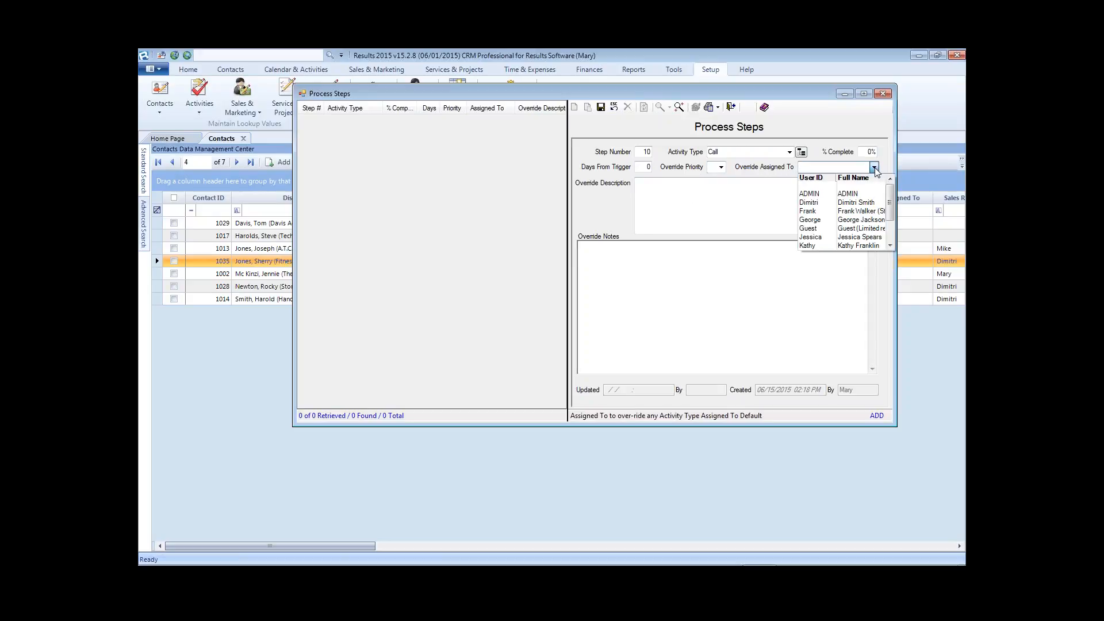
left_click(828, 220)
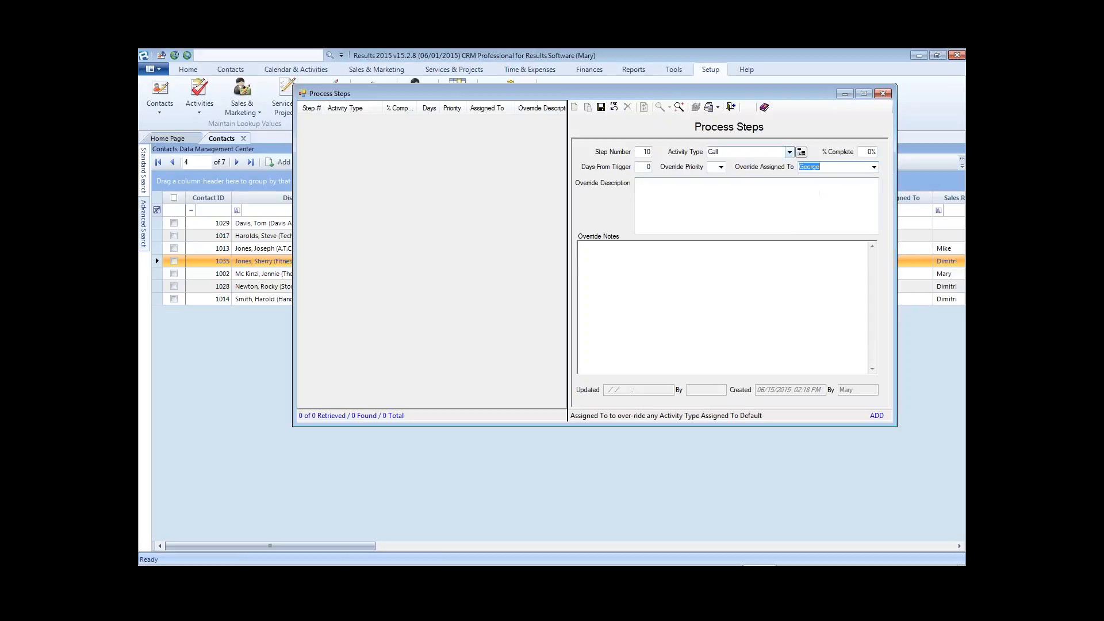
left_click(658, 190)
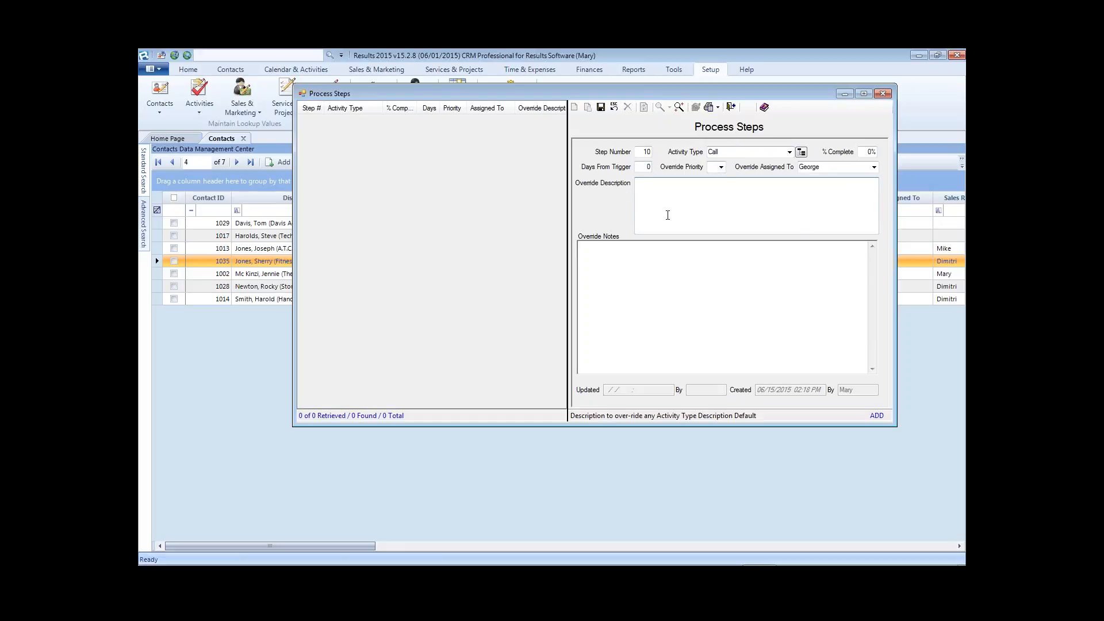
type("Call and schedule ")
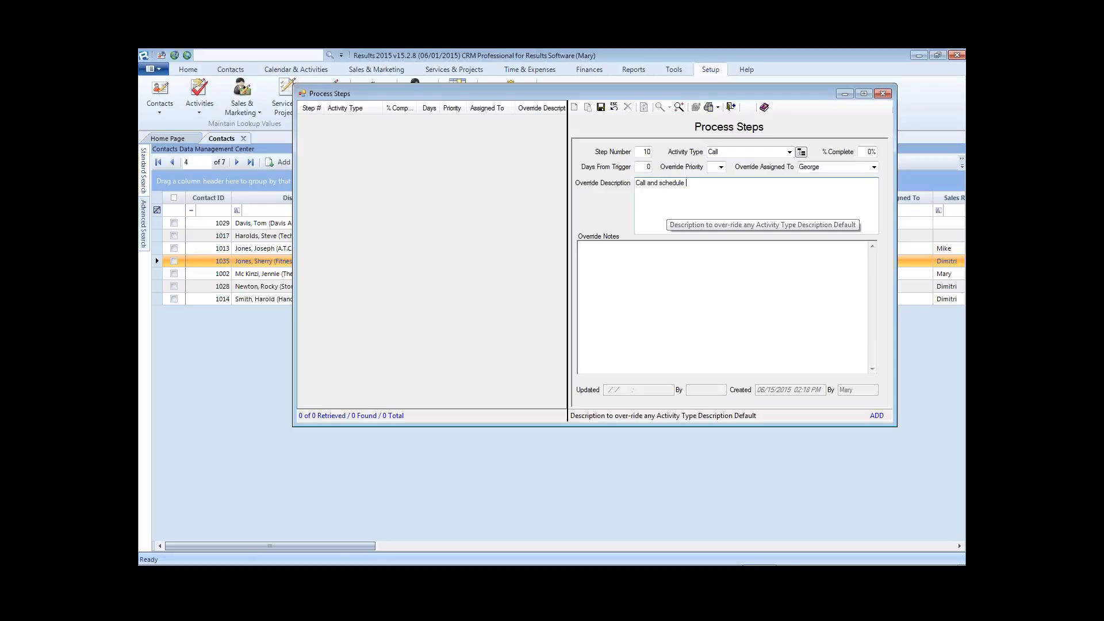
type("onsite visit")
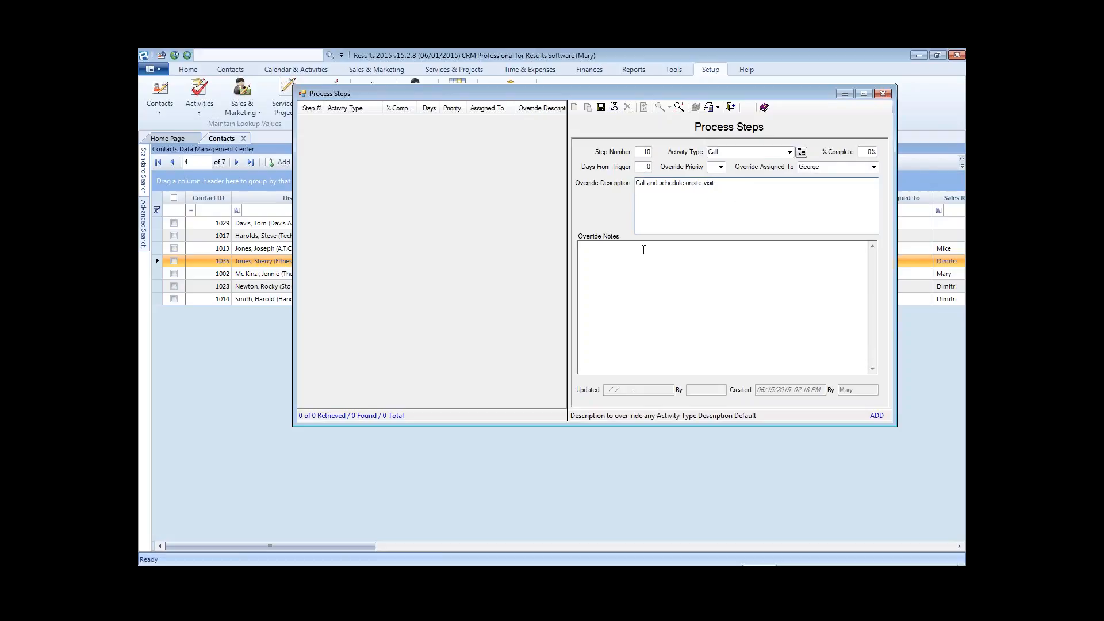
Enter the override notes "ask for mobile number" and "ask for another member of the family to contact", and save the Call step
left_click(618, 253)
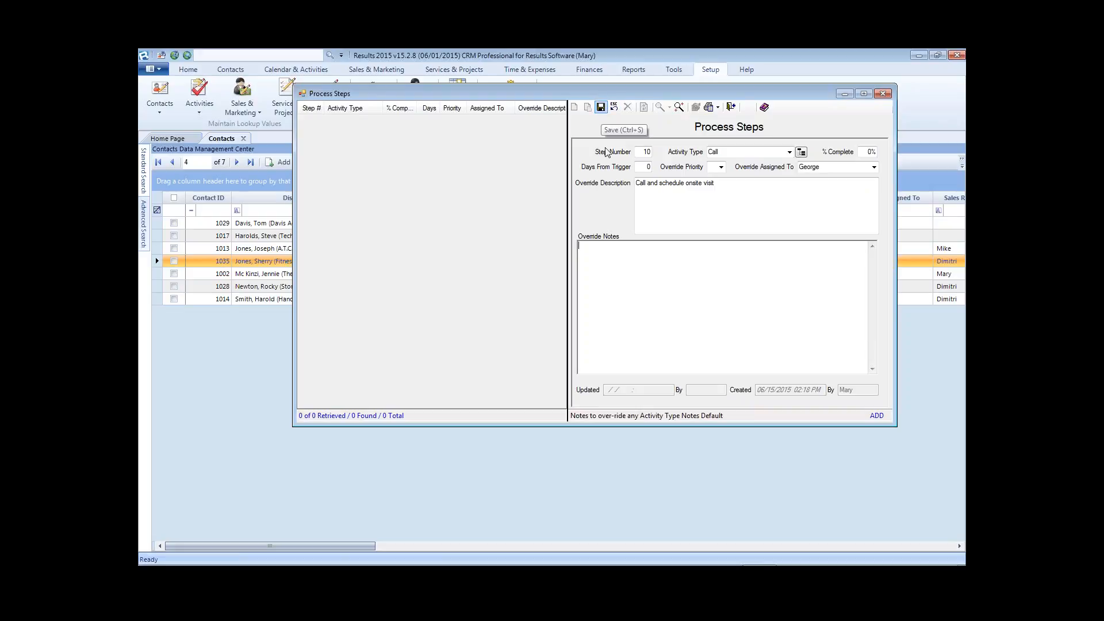
type("ask")
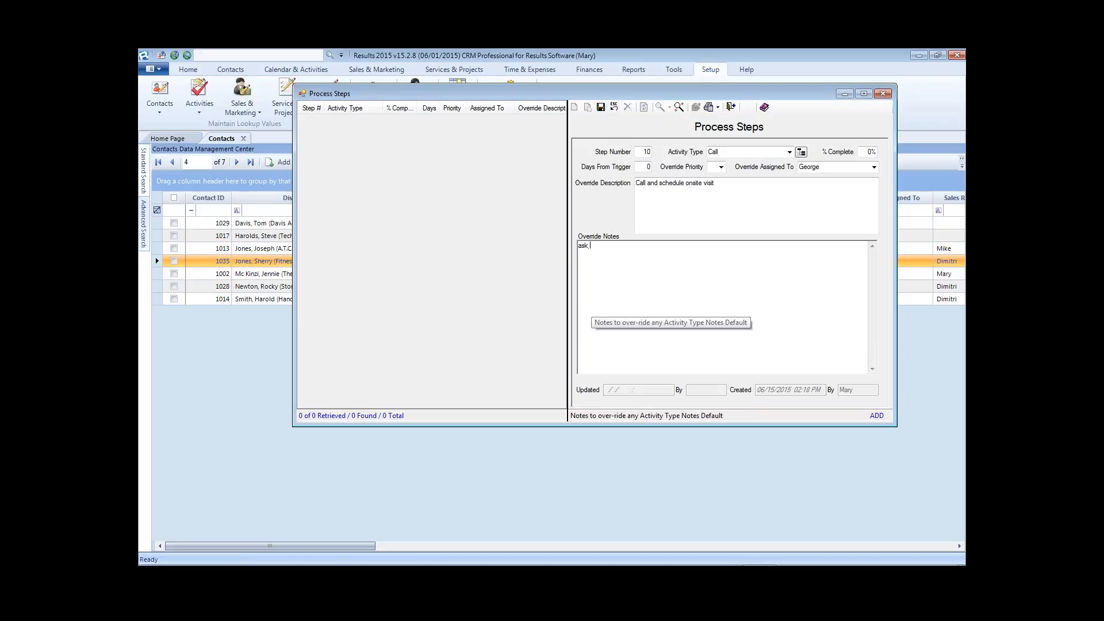
type(",for mobile number")
key("Return")
type("ask ")
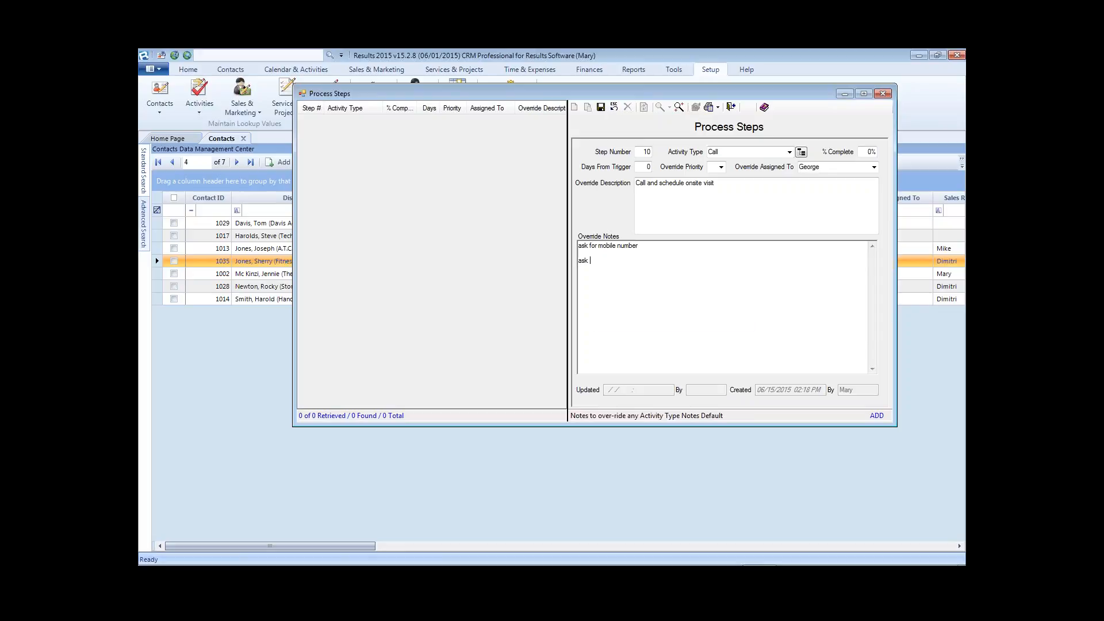
type("for another member of the family to contact")
left_click(600, 107)
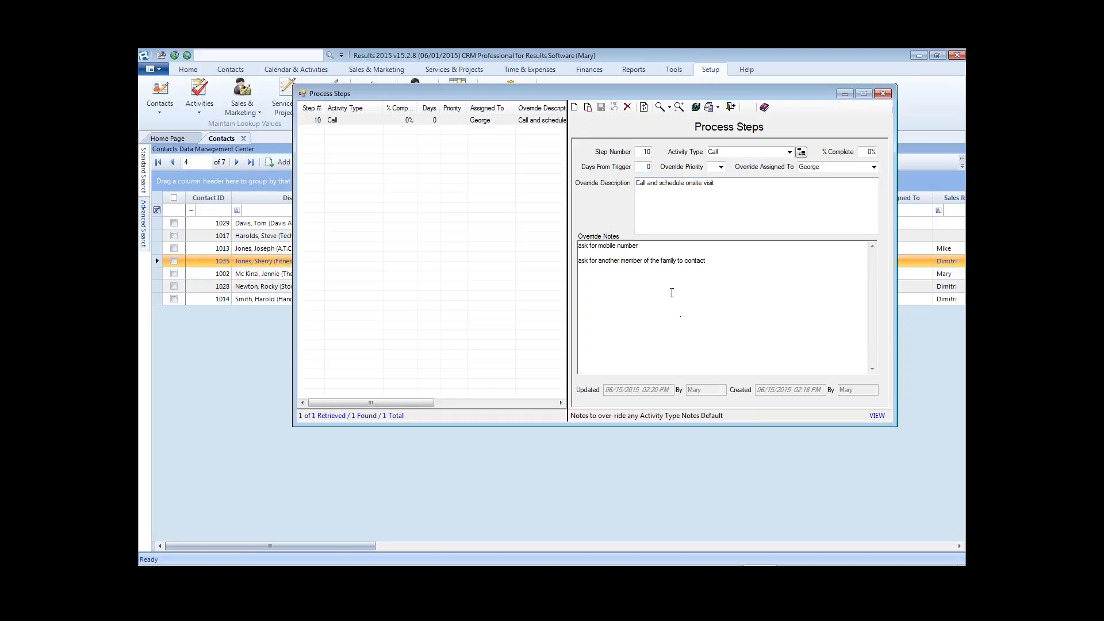
Add a second process step numbered 20 with activity type Services-Onsite and save it
left_click(574, 107)
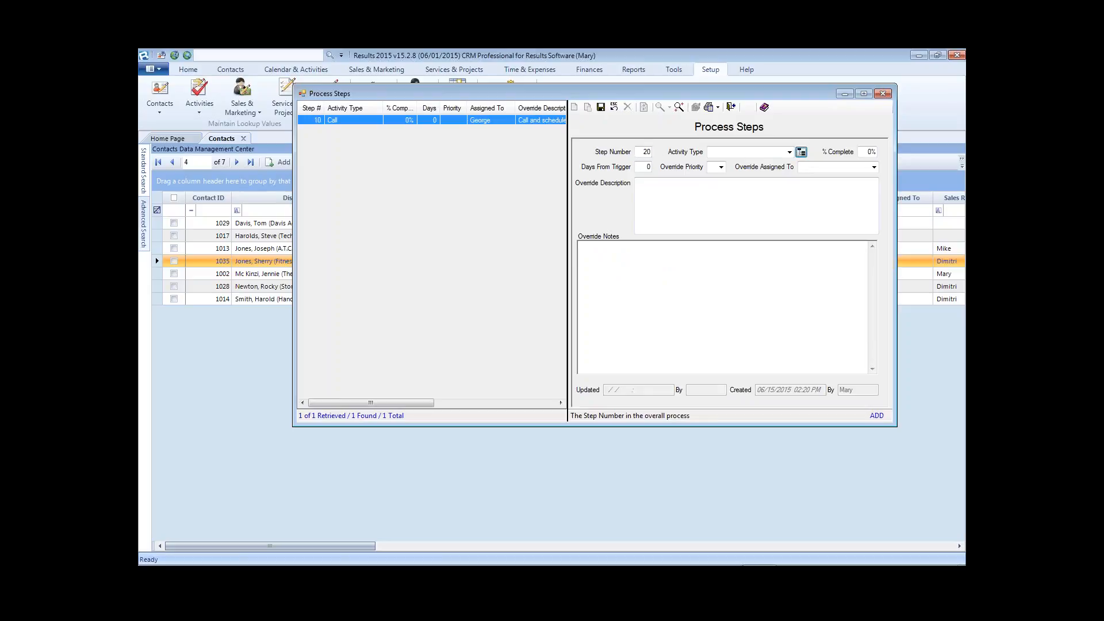
left_click(790, 152)
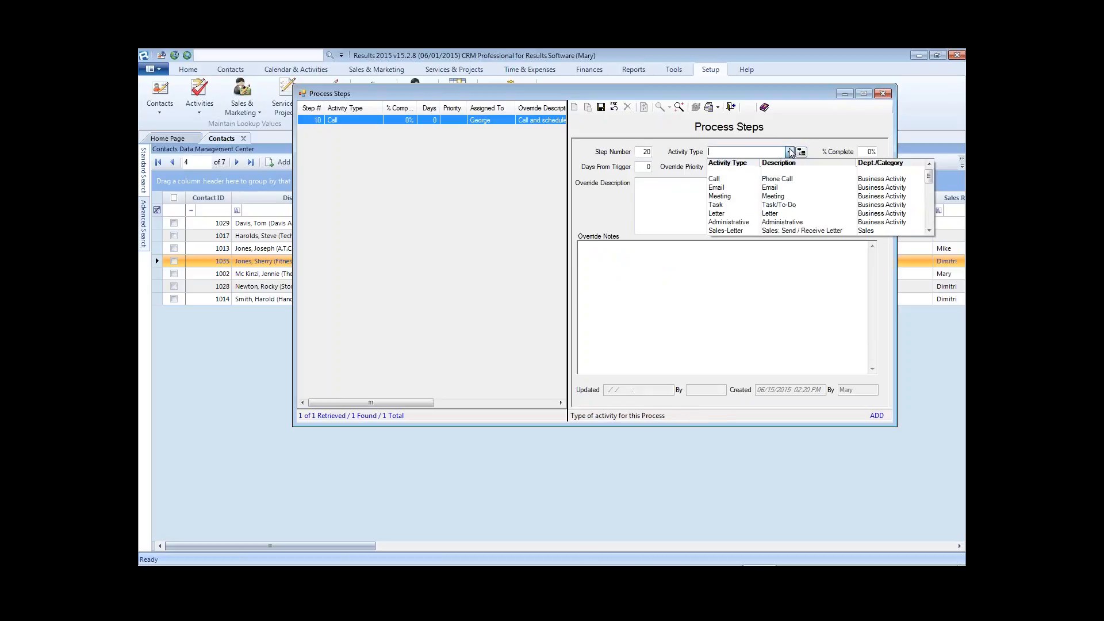
left_click(927, 220)
scroll(927, 221, "down", 1)
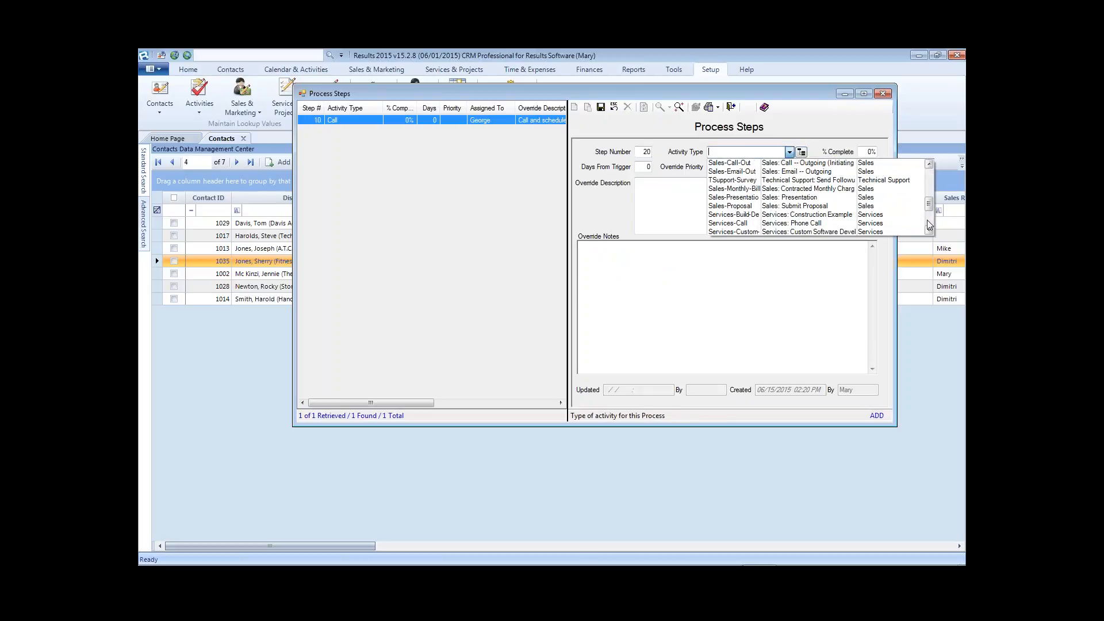
scroll(929, 229, "down", 3)
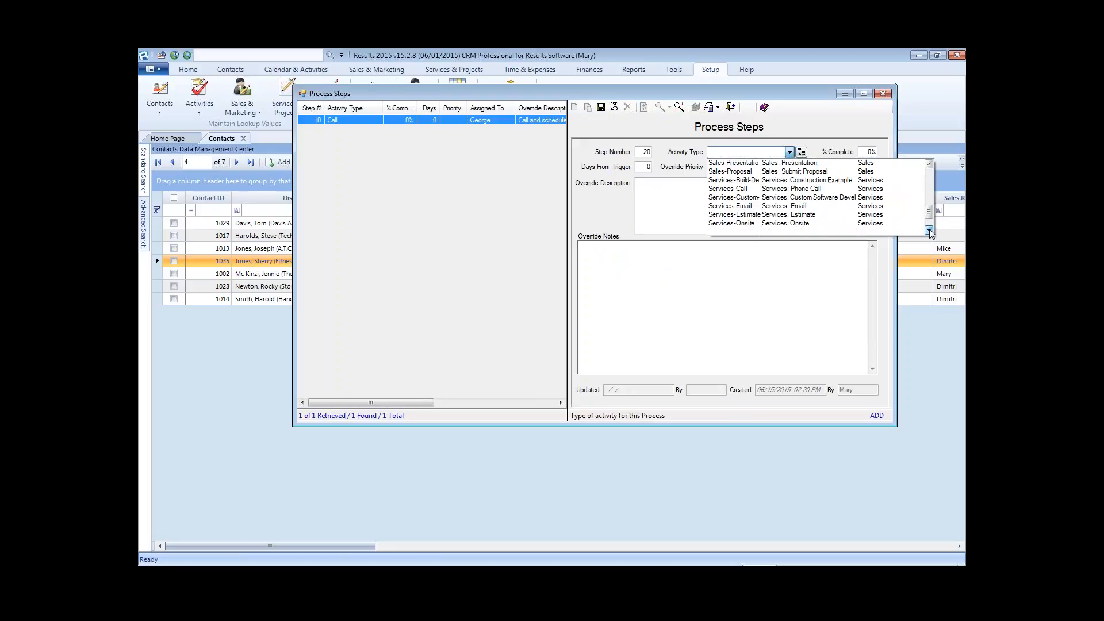
left_click(748, 198)
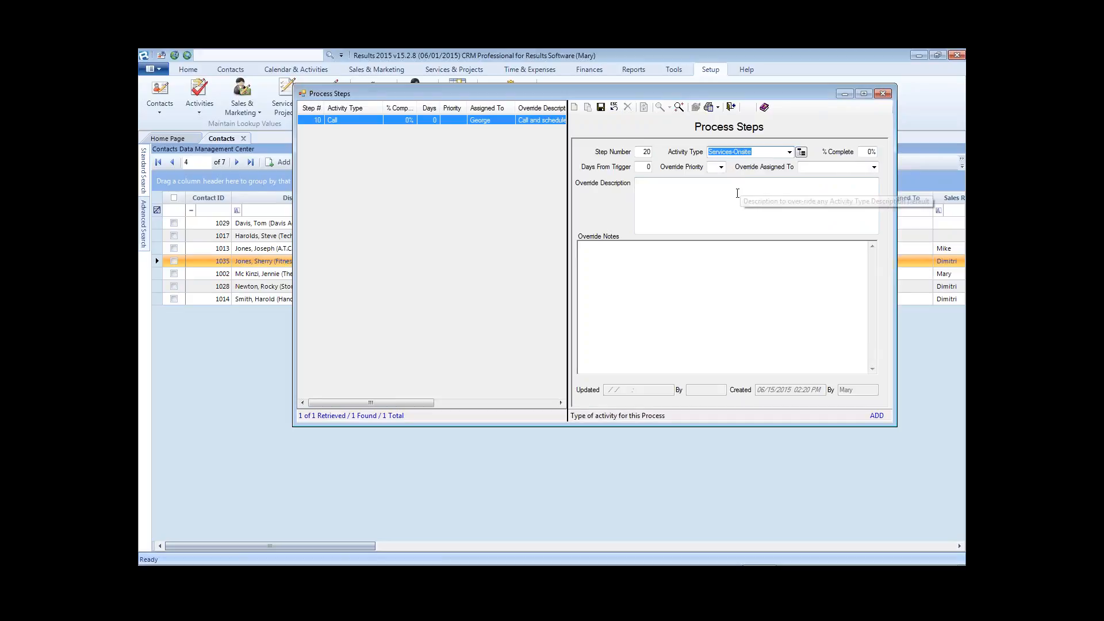
left_click(638, 186)
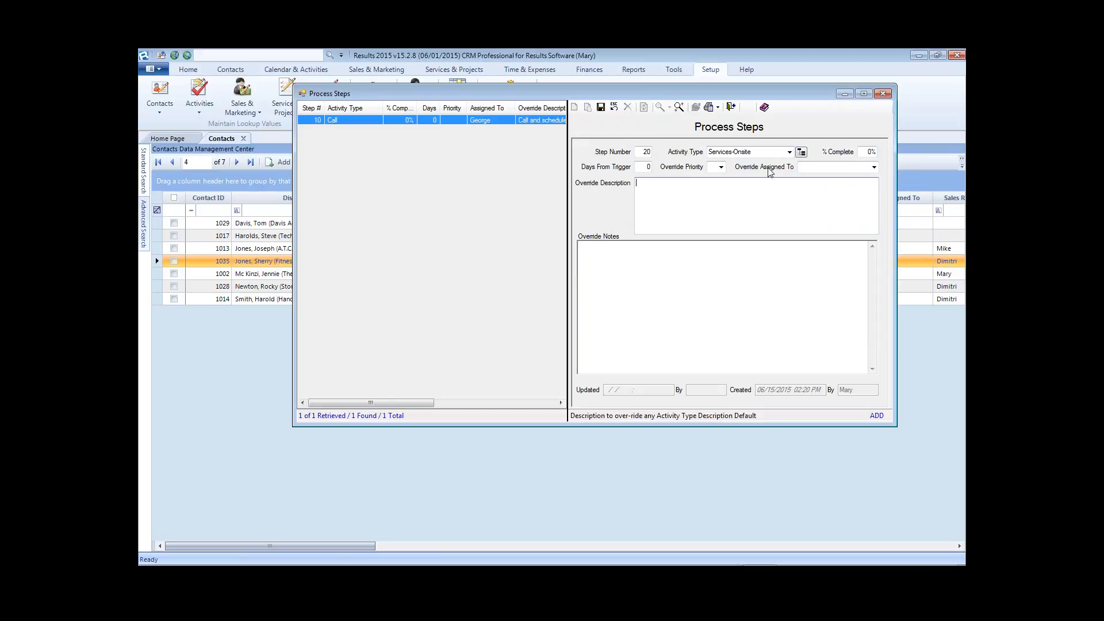
left_click(757, 152)
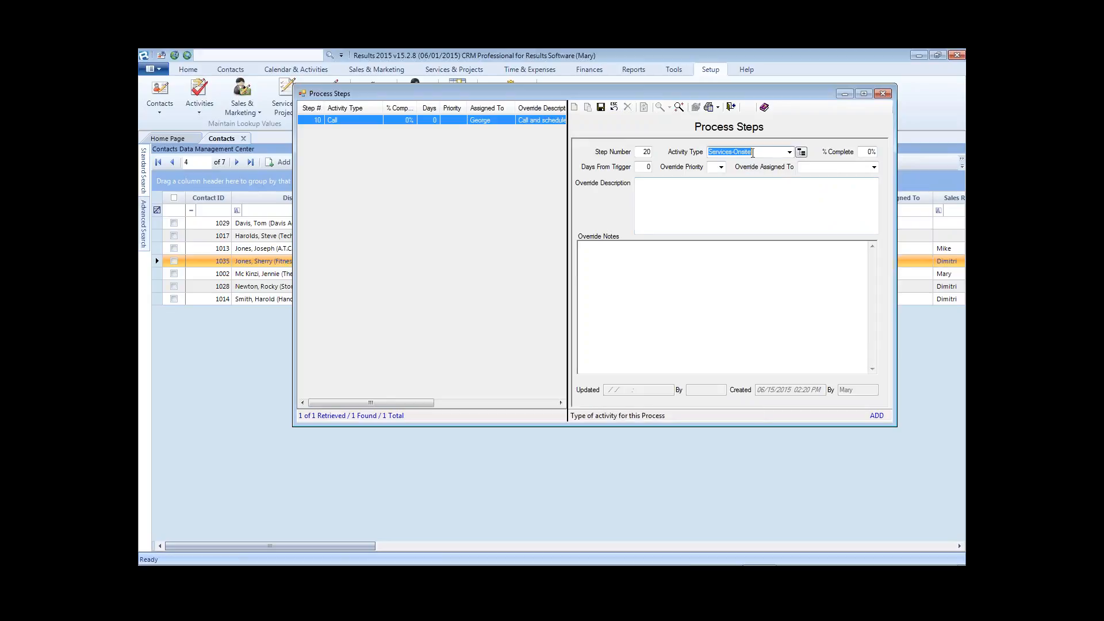
left_click(600, 107)
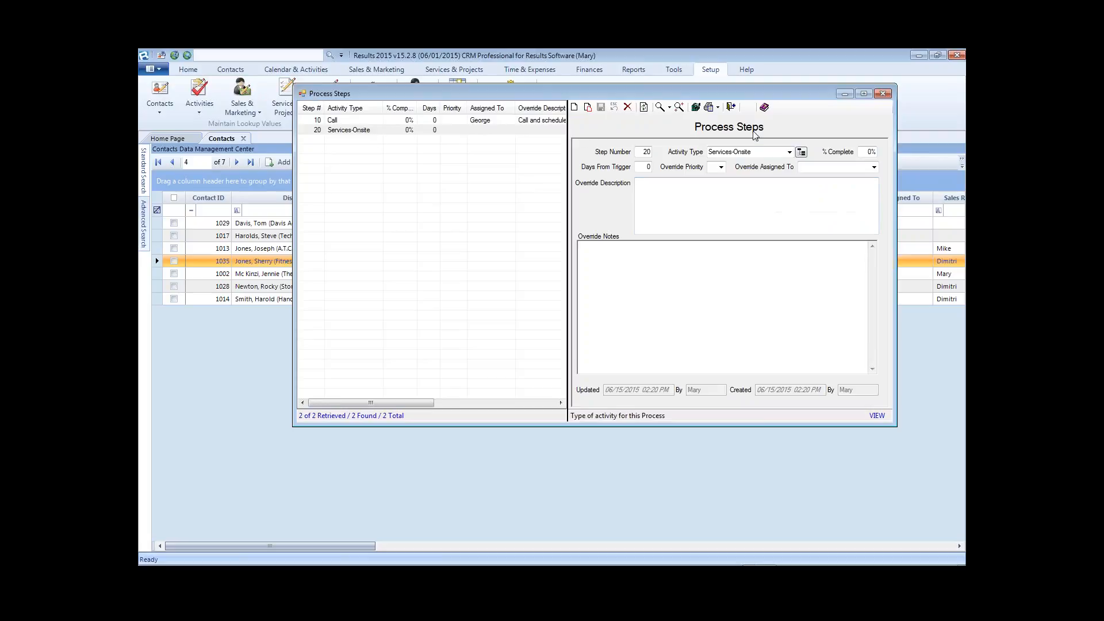
Close the process steps, select the Onsite work process in the list and close the process setup
left_click(883, 93)
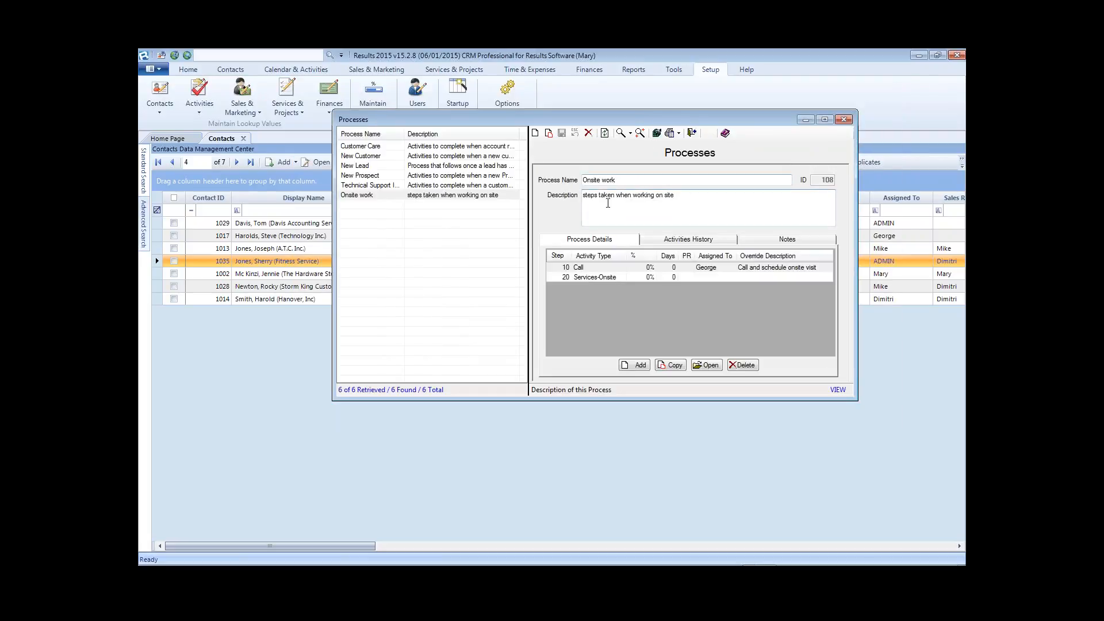
left_click(445, 197)
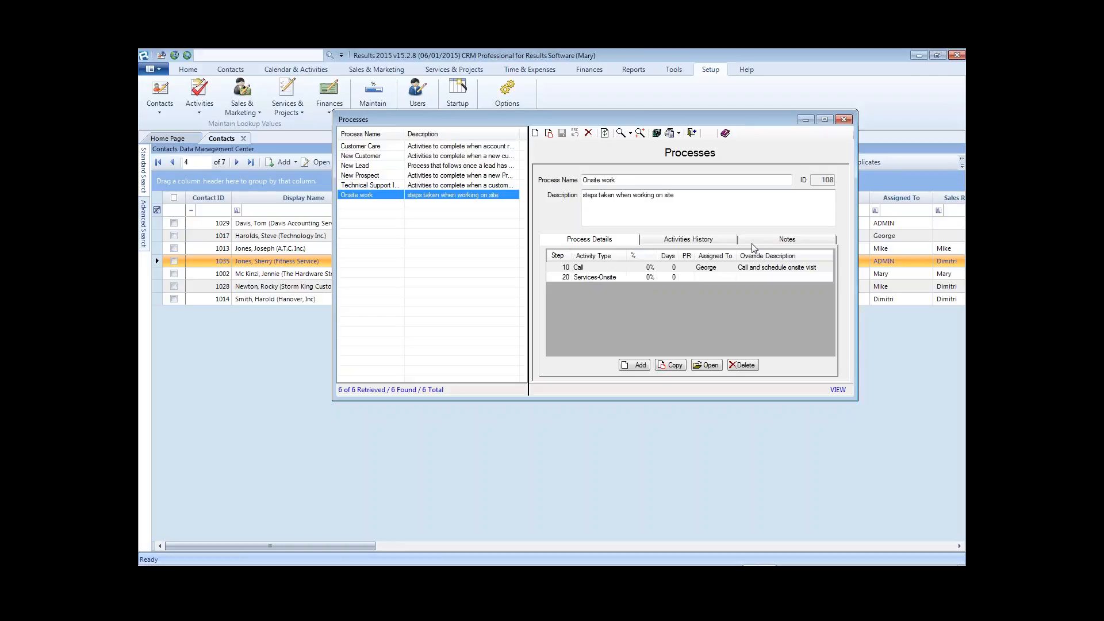
left_click(844, 119)
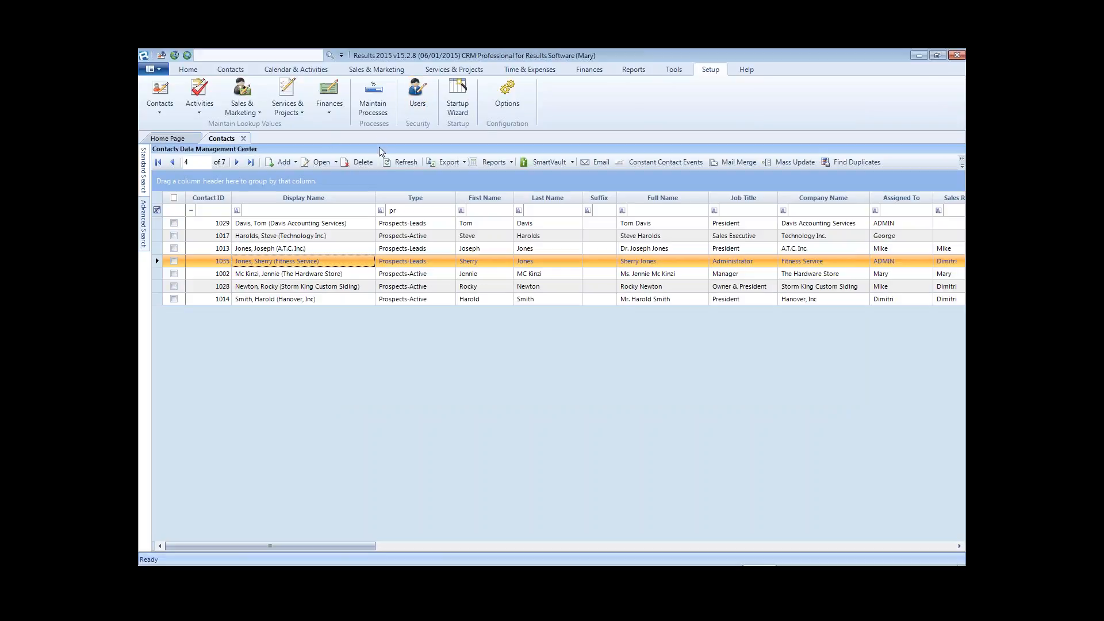
Set the Services-Onsite activity type to activate the Technical Support Incident process when an activity is flagged as completed
left_click(209, 98)
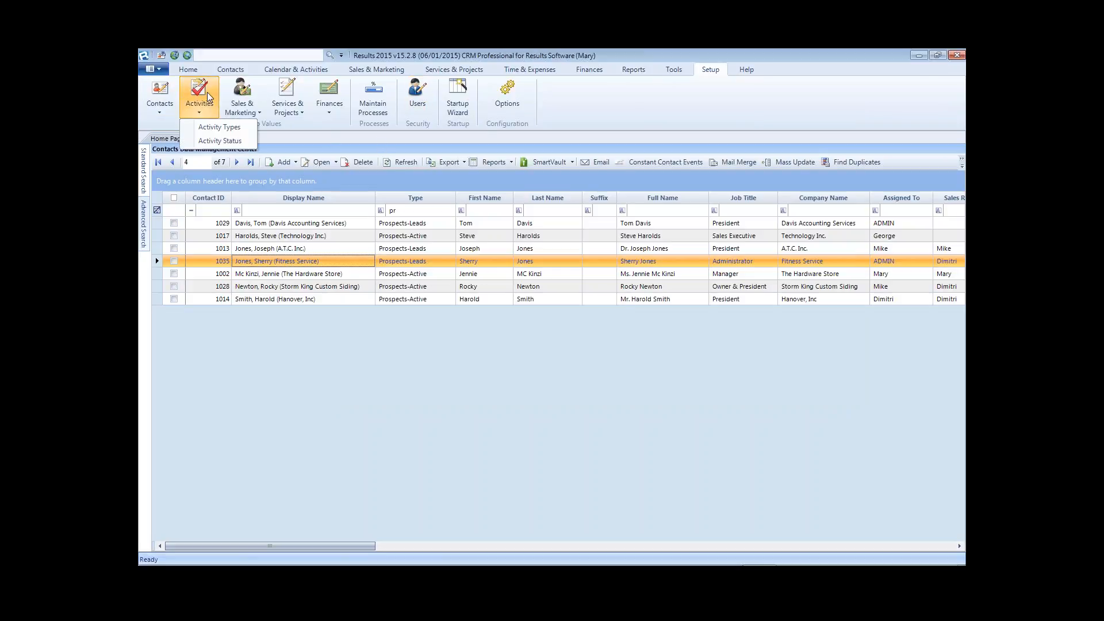
left_click(229, 128)
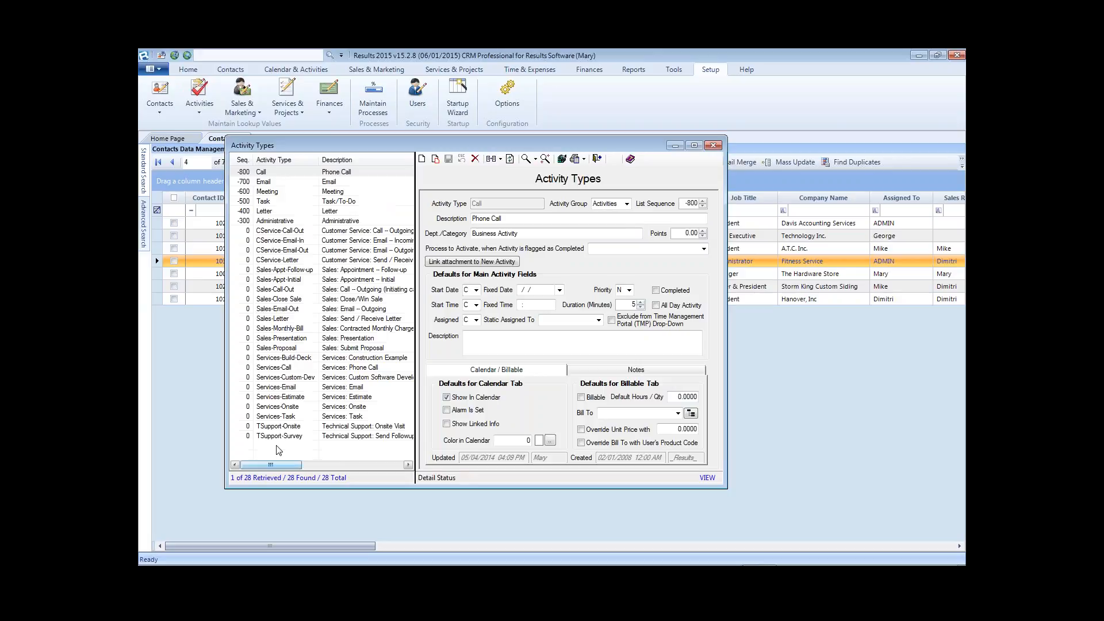
left_click(277, 427)
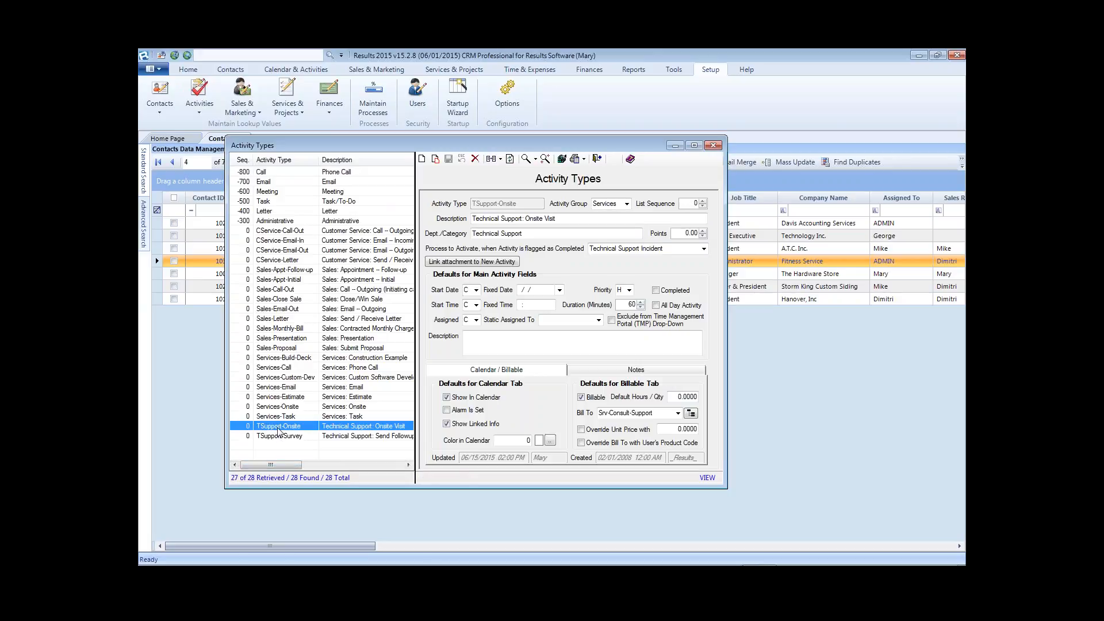
left_click(277, 407)
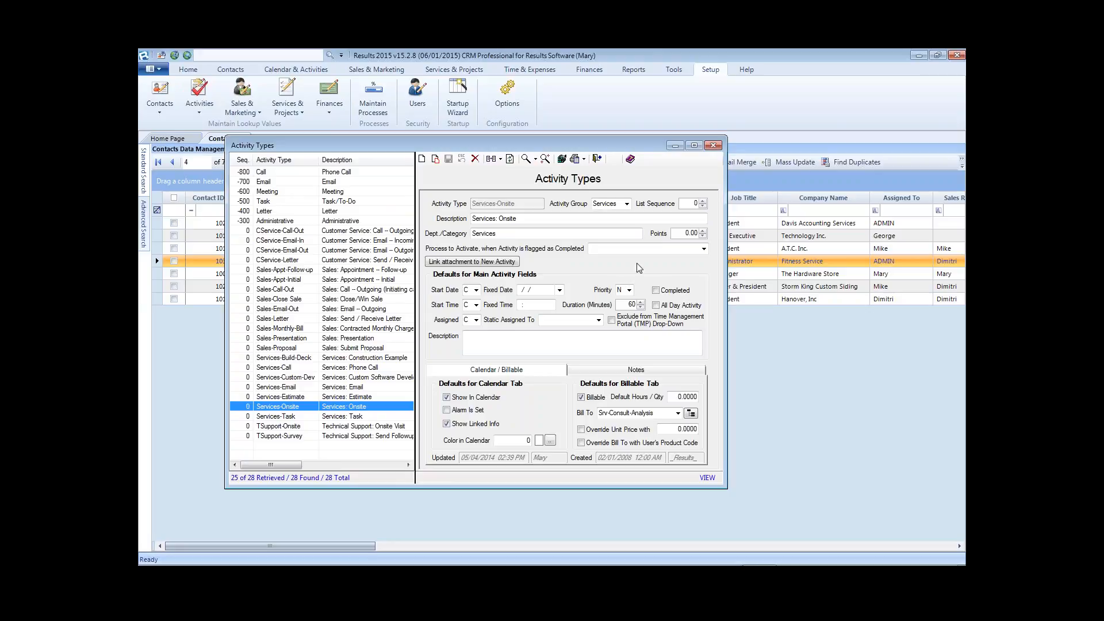
left_click(703, 248)
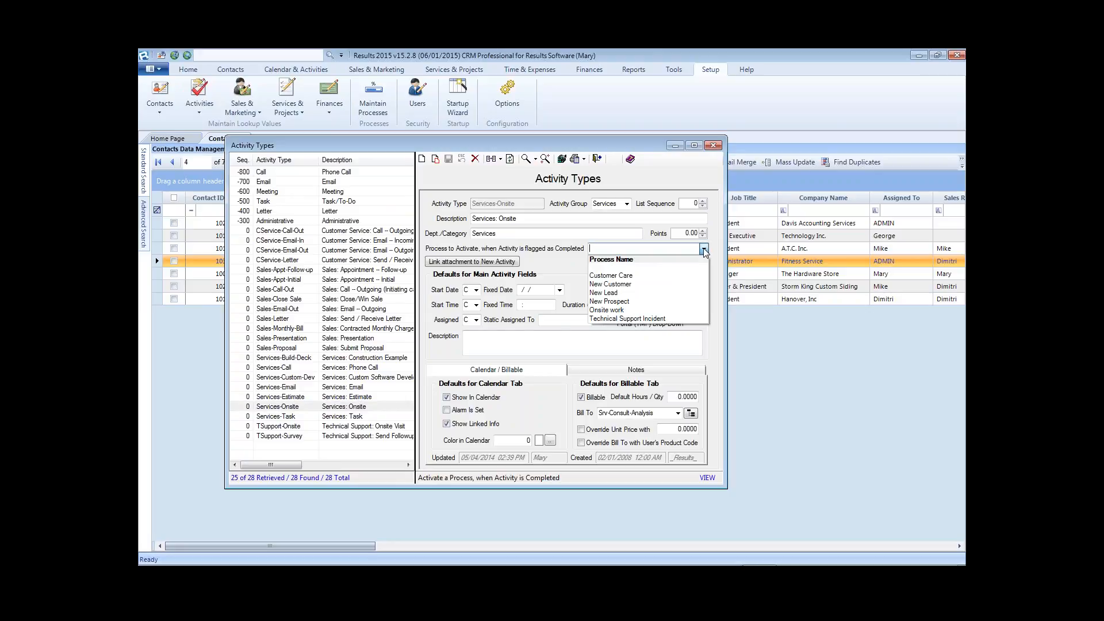
left_click(650, 319)
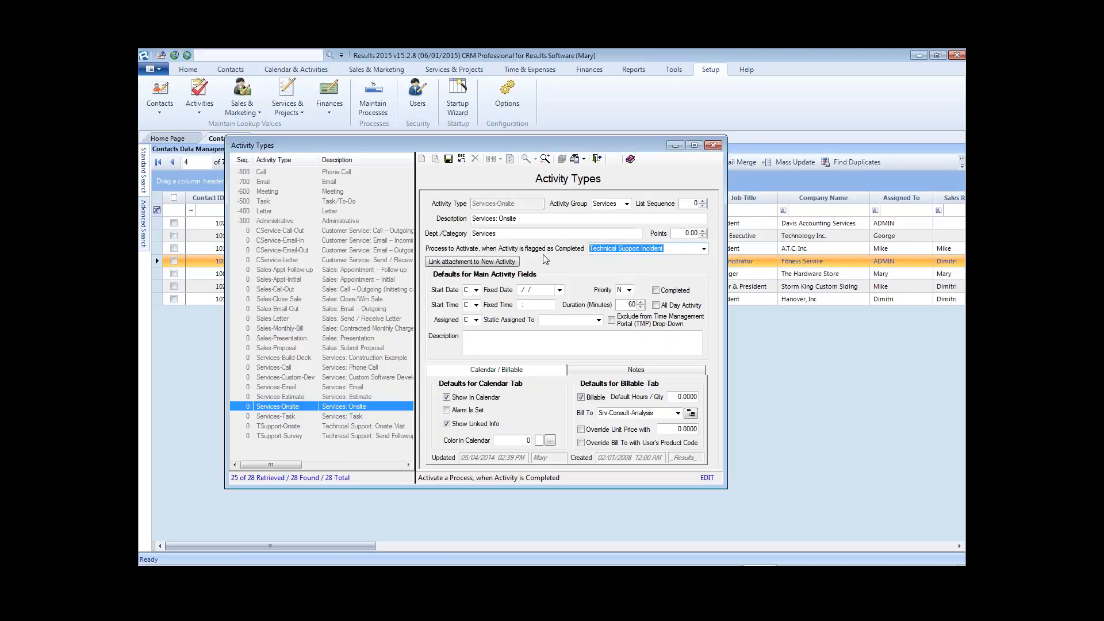
Link the document "Check list of things we do for an Onsite Service" to new Services-Onsite activities, save the type and close the activity types
left_click(495, 261)
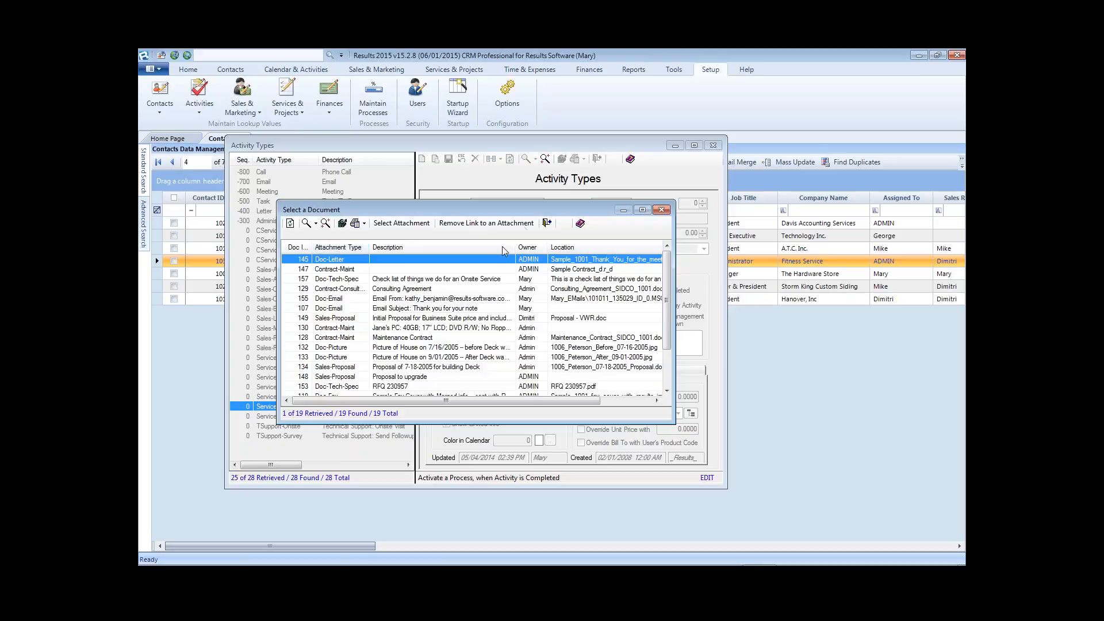
left_click_drag(598, 210, 856, 150)
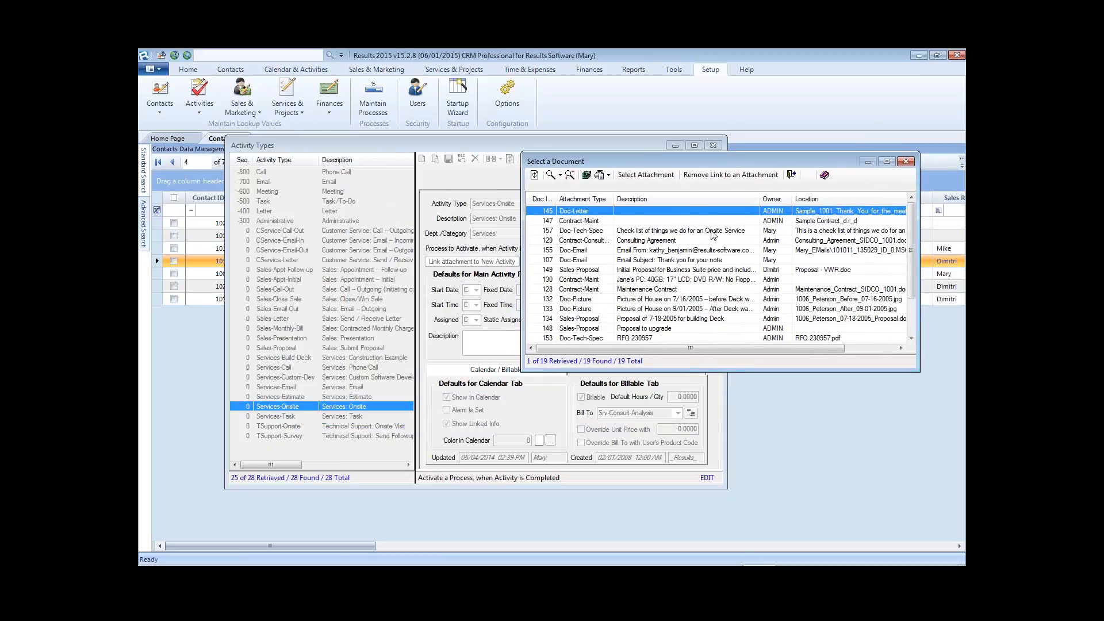
double_click(640, 230)
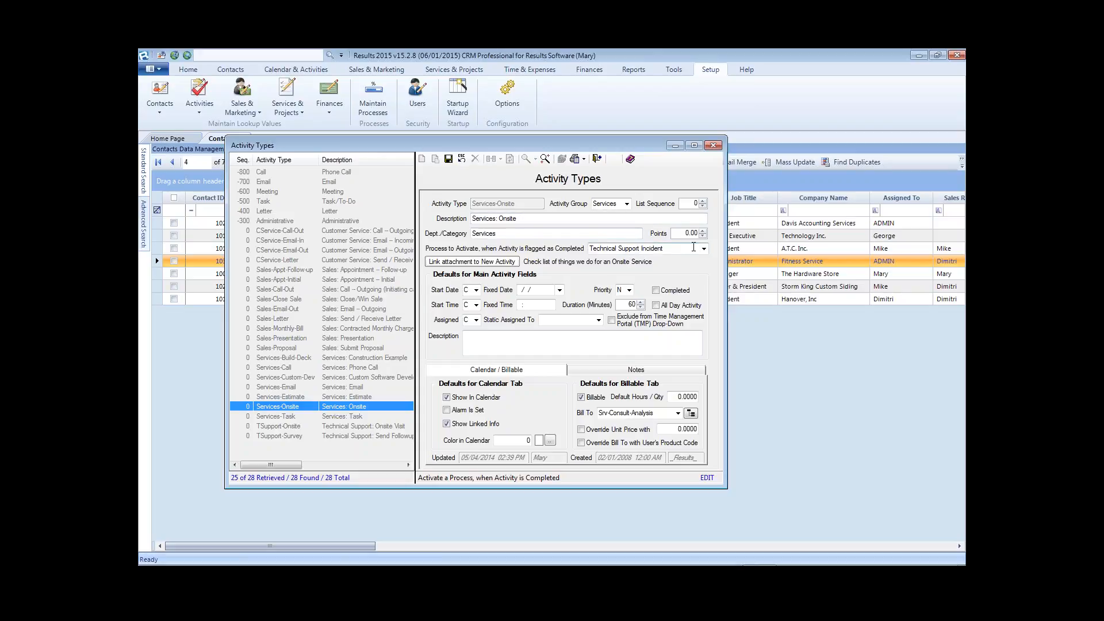
left_click(448, 158)
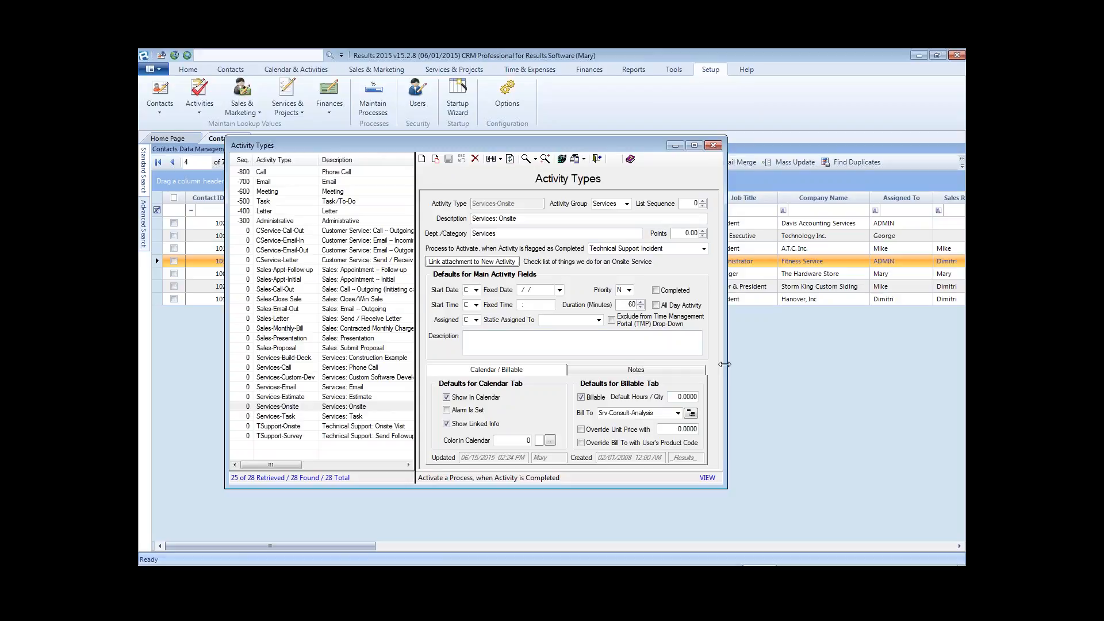
left_click(713, 146)
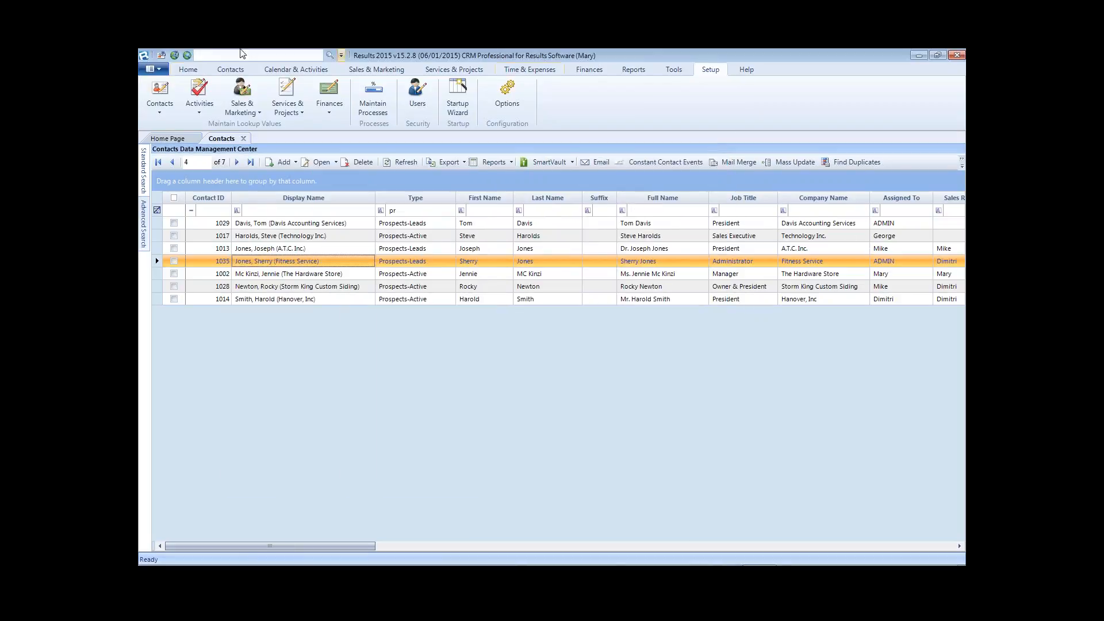
Display the full contacts list and open the record of the Clients-From-QB contact listed just below Conner Garden Supplies
left_click(230, 69)
left_click(156, 94)
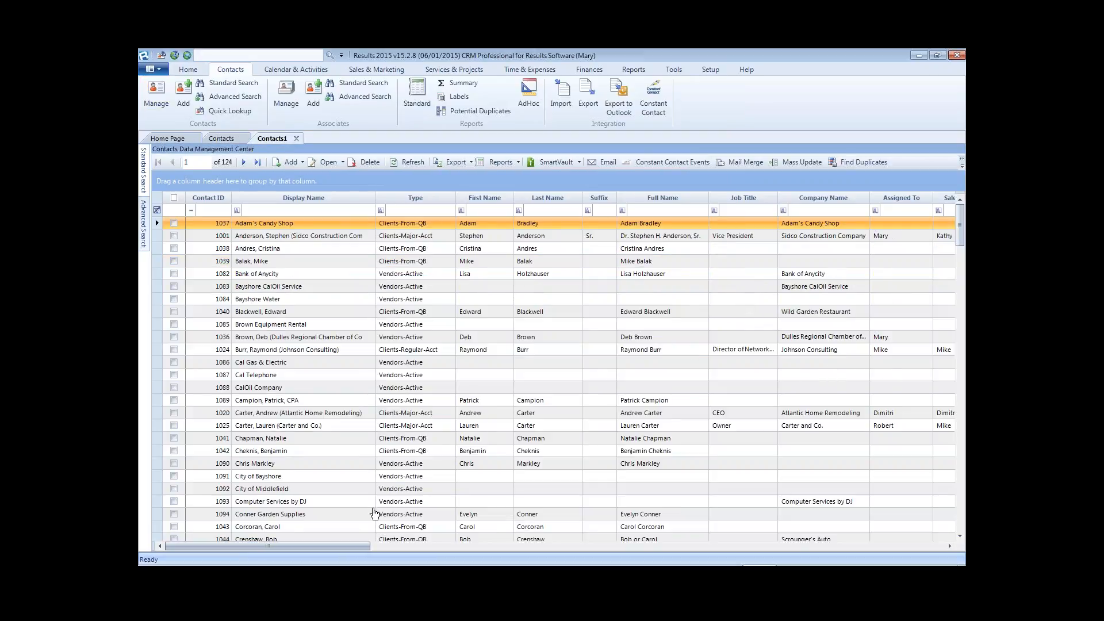
double_click(275, 527)
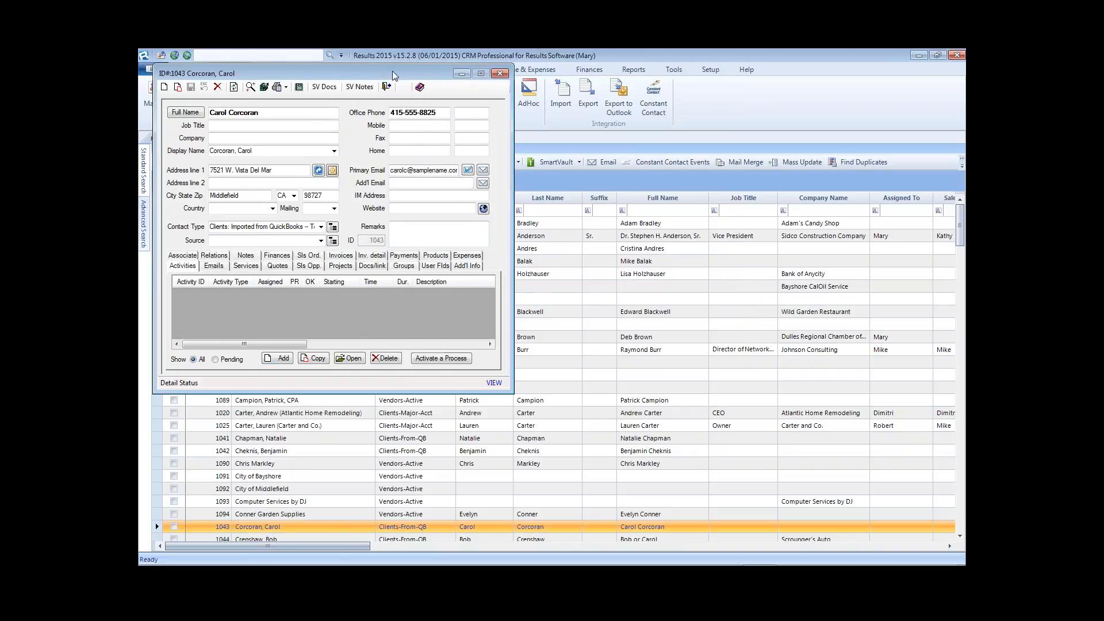
left_click_drag(392, 72, 518, 78)
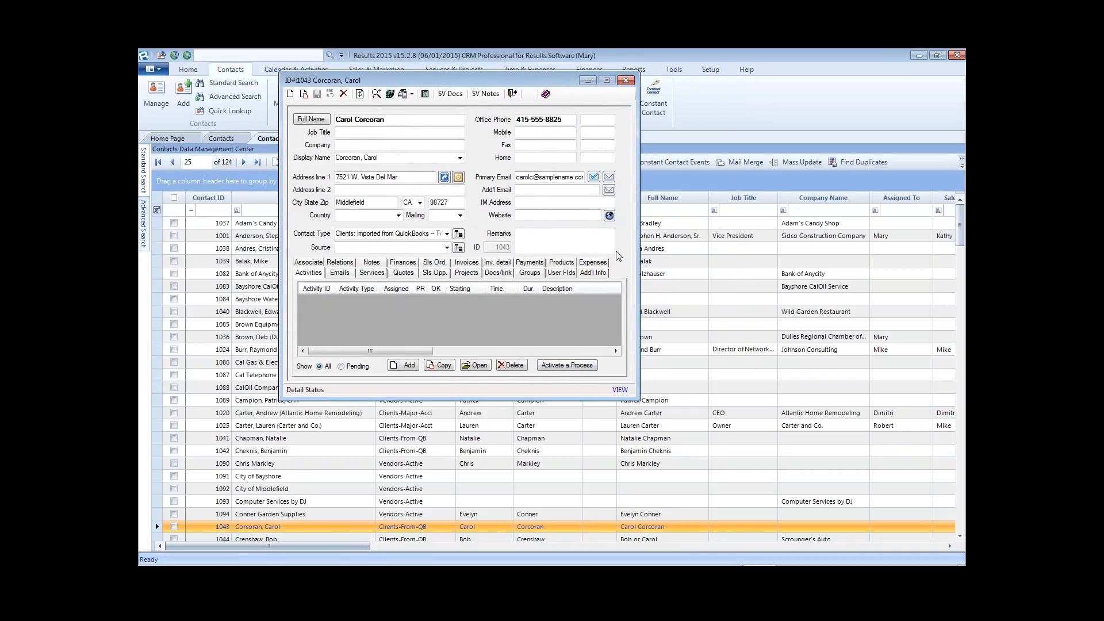
Activate the Onsite work process for the open contact and acknowledge the confirmation
left_click(565, 368)
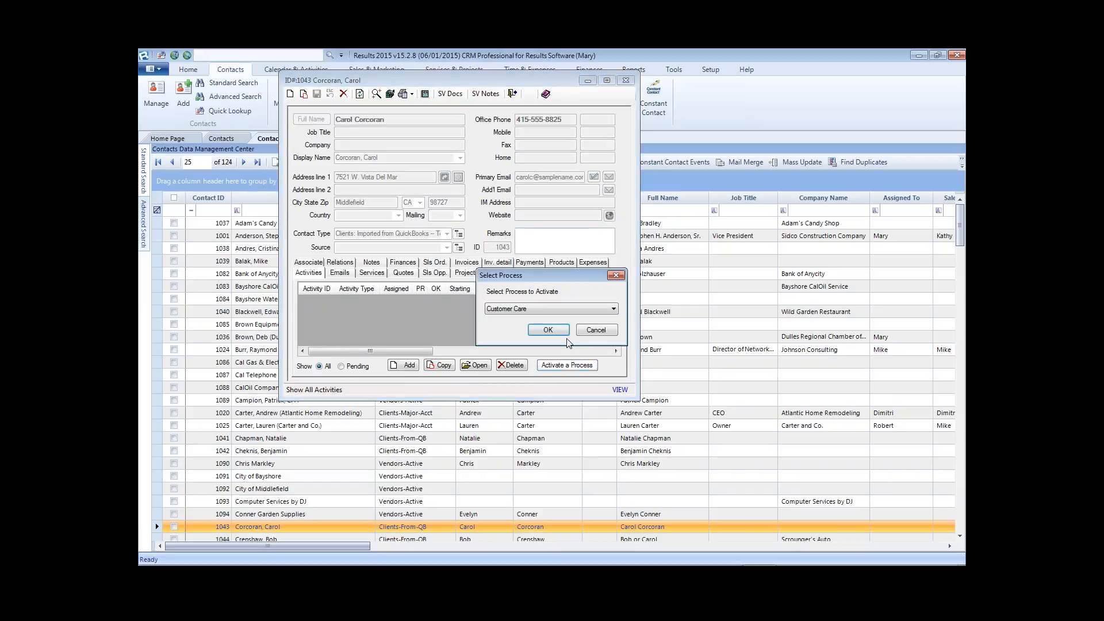
left_click(613, 309)
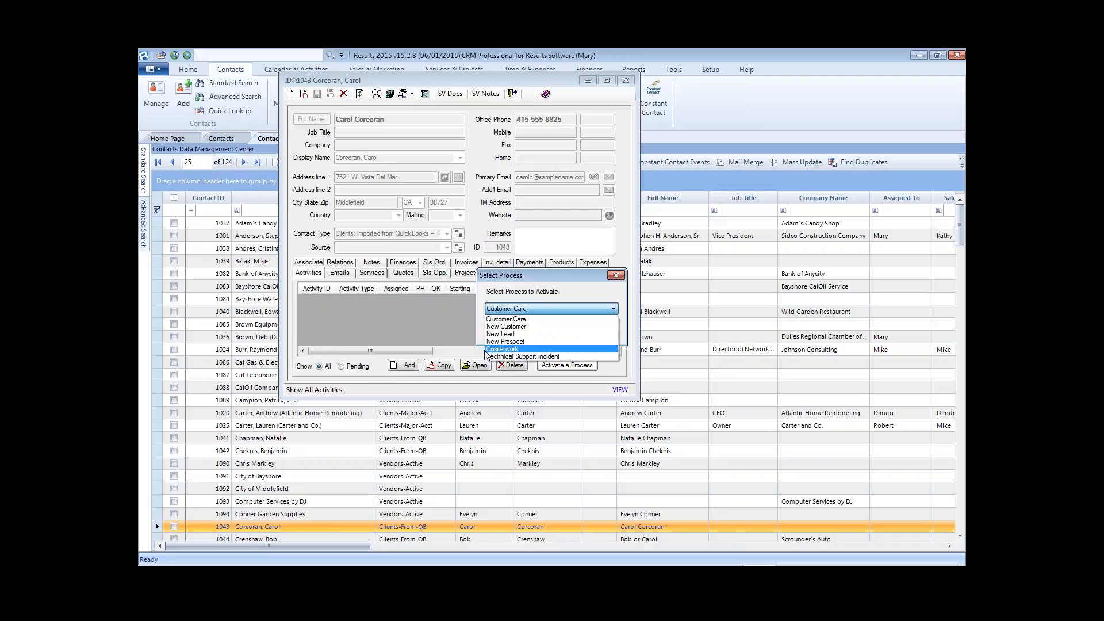
left_click(516, 351)
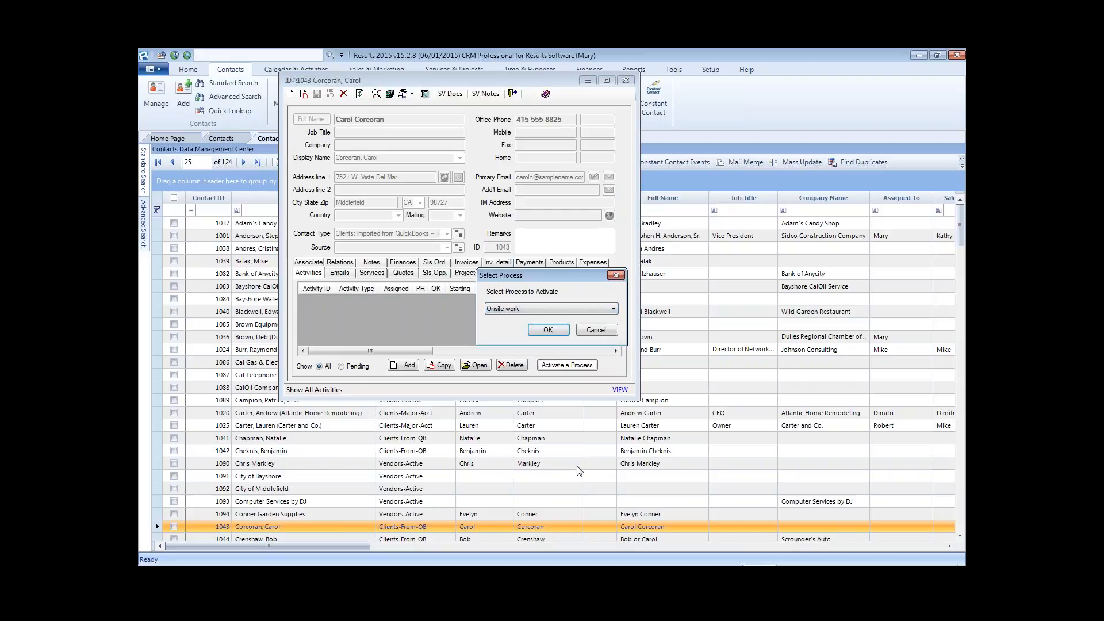
left_click(549, 331)
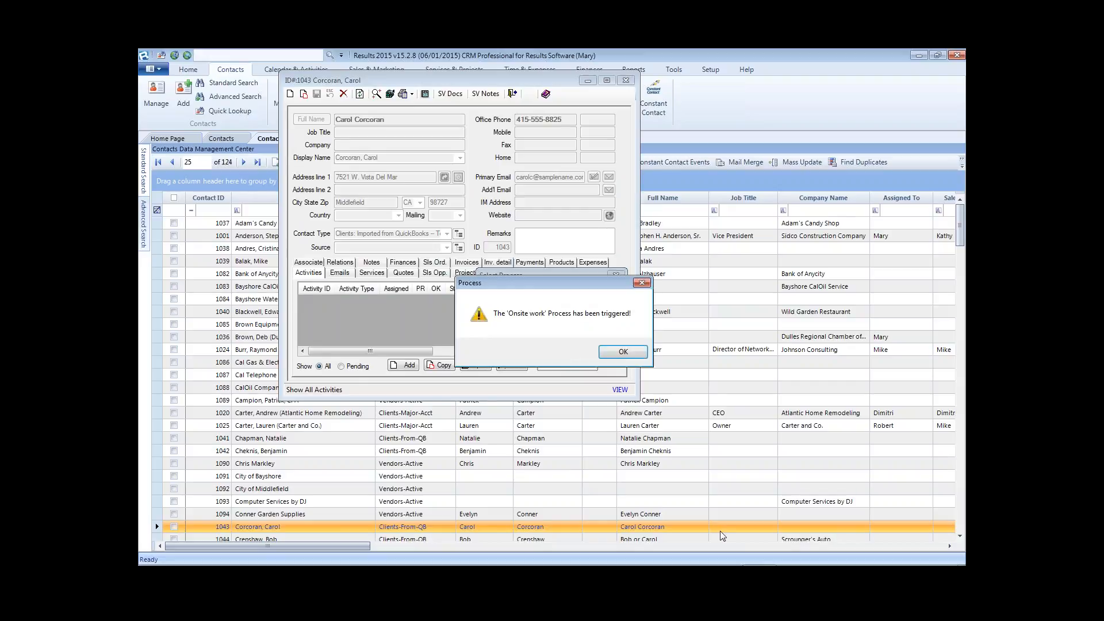
left_click(616, 353)
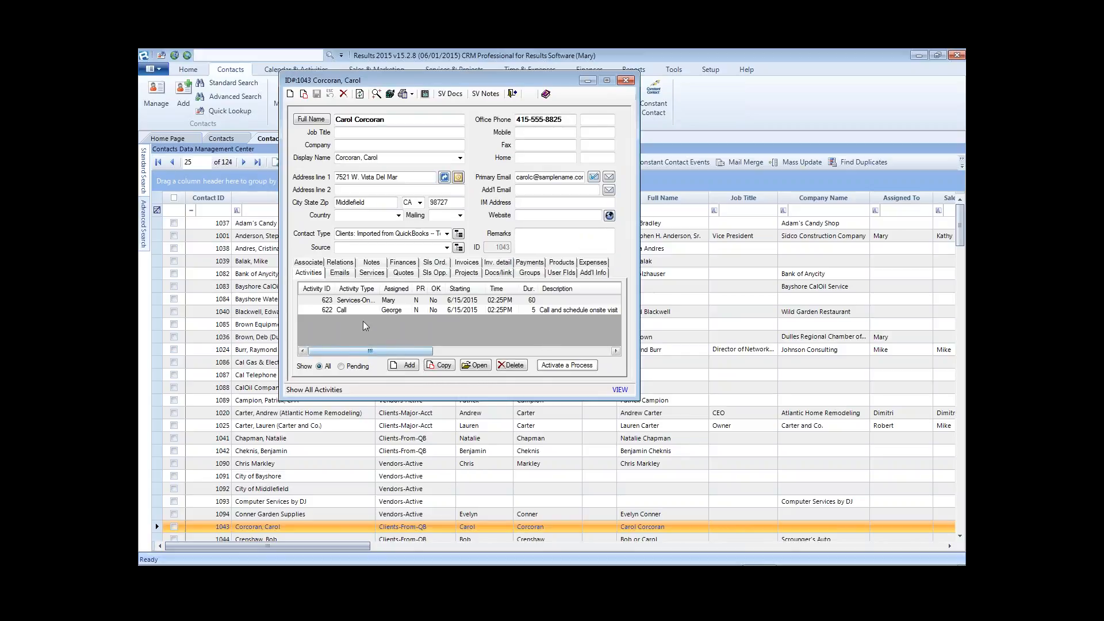
Look over the two activities generated on the contact record and open the Call activity
left_click(340, 310)
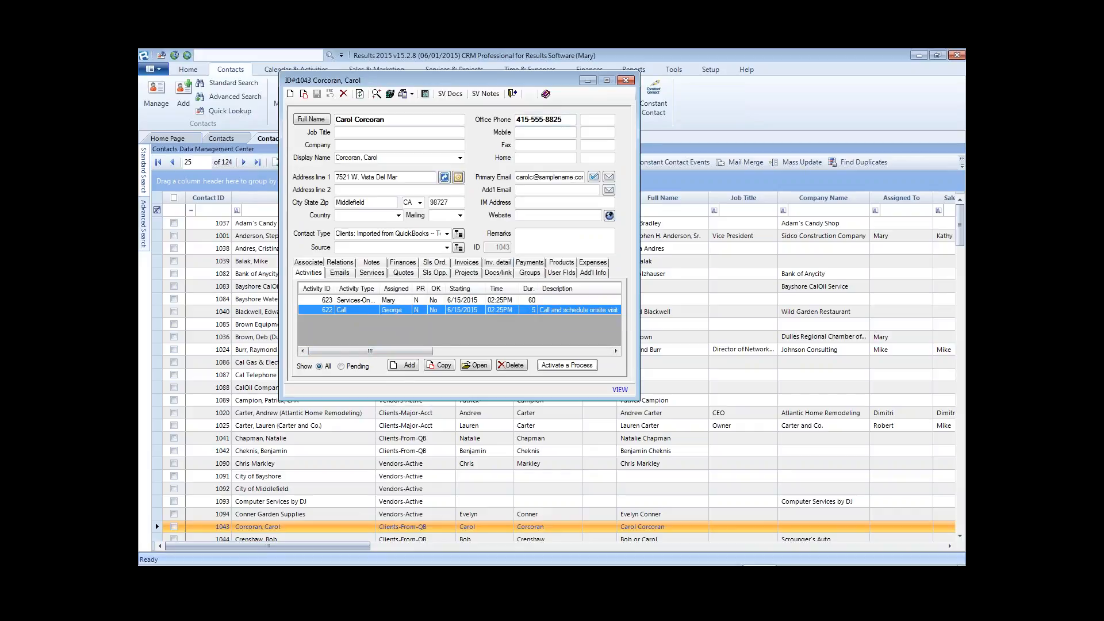
left_click(347, 301)
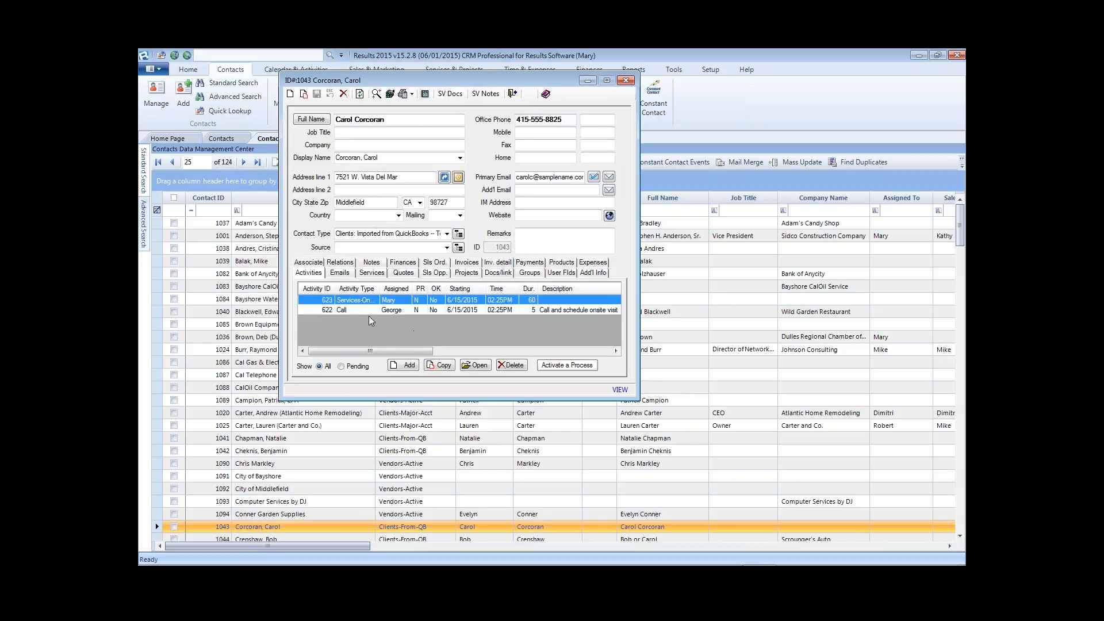
double_click(350, 310)
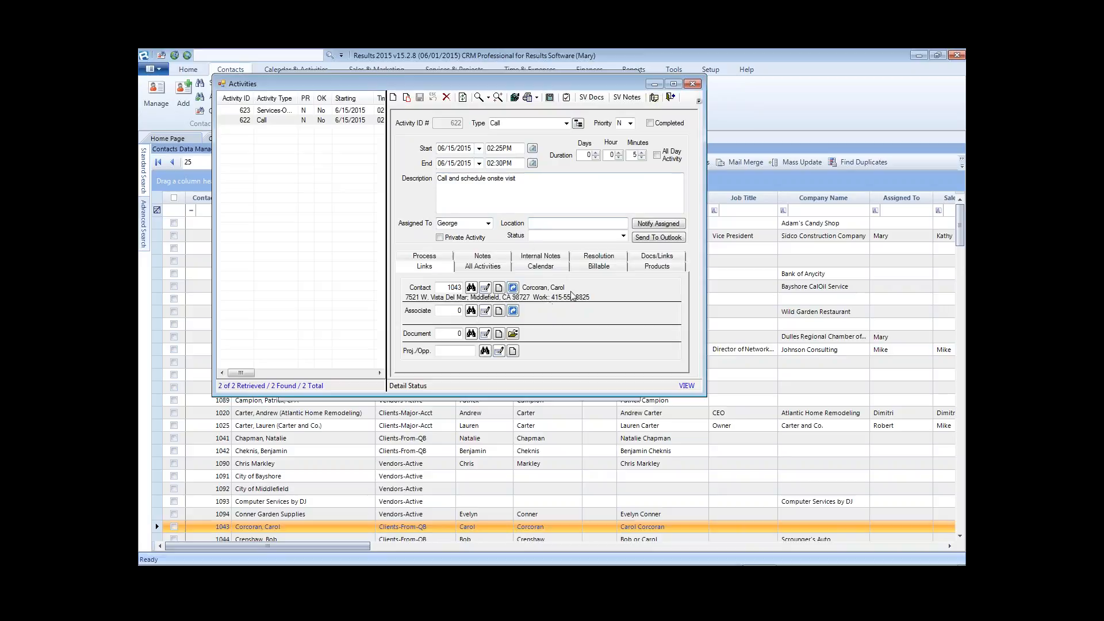
Open the contact record linked to the Call activity, review its activities and finances, and close it
left_click(512, 288)
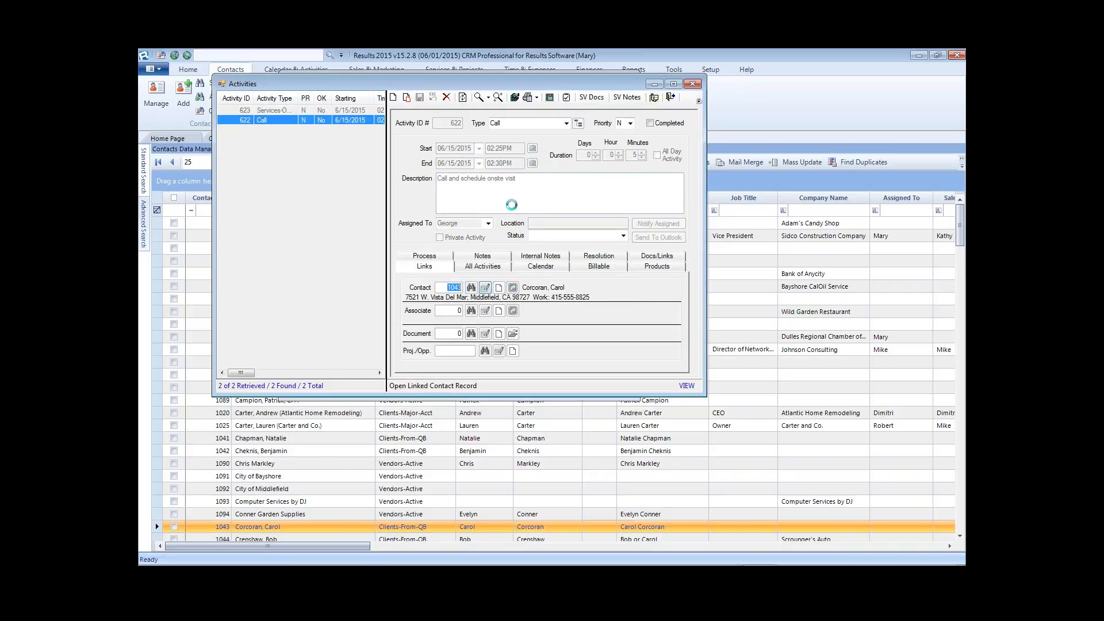
left_click_drag(547, 79, 801, 161)
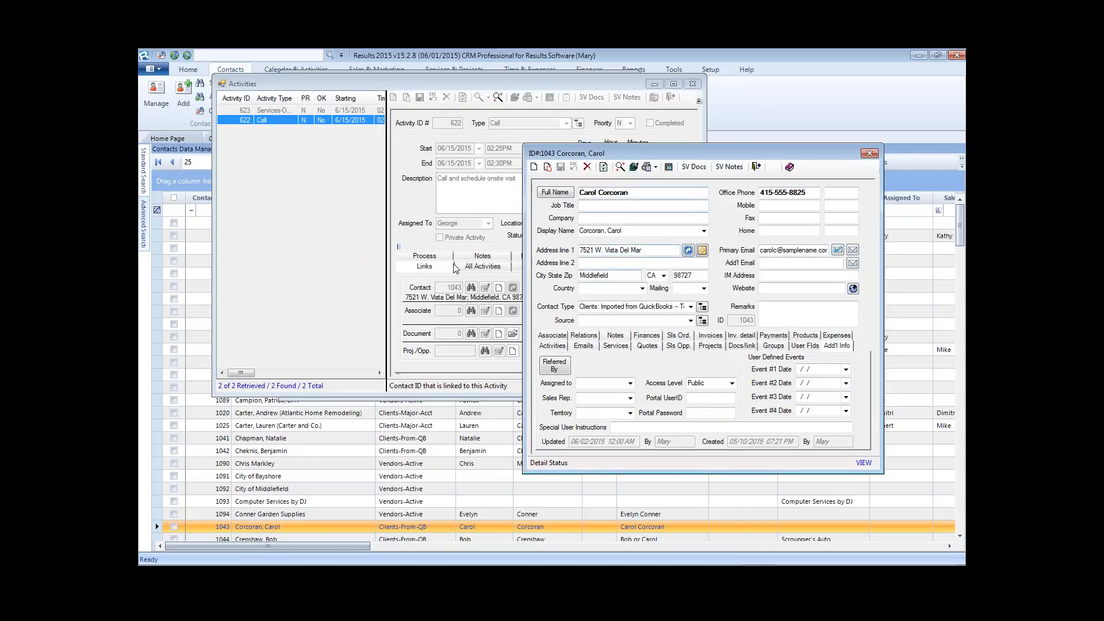
left_click(553, 346)
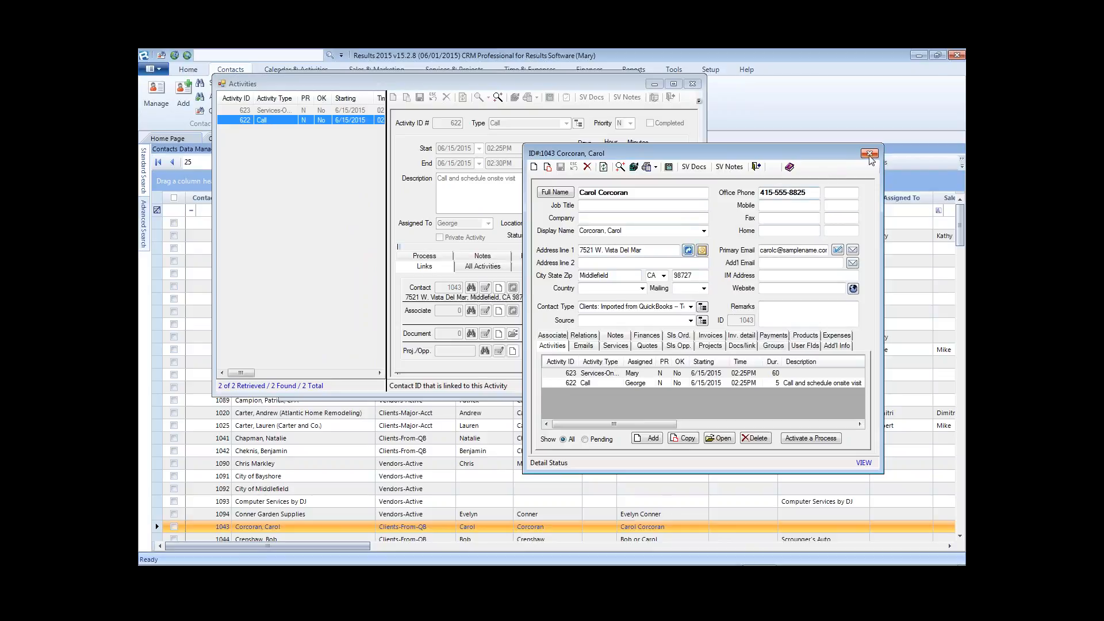
left_click(645, 337)
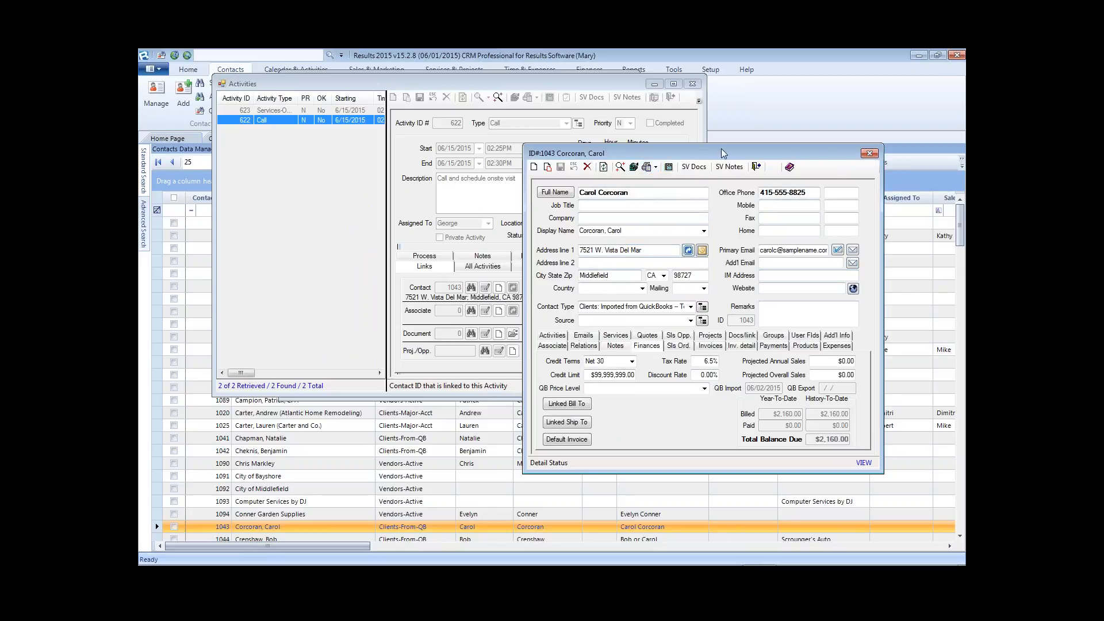
left_click(869, 153)
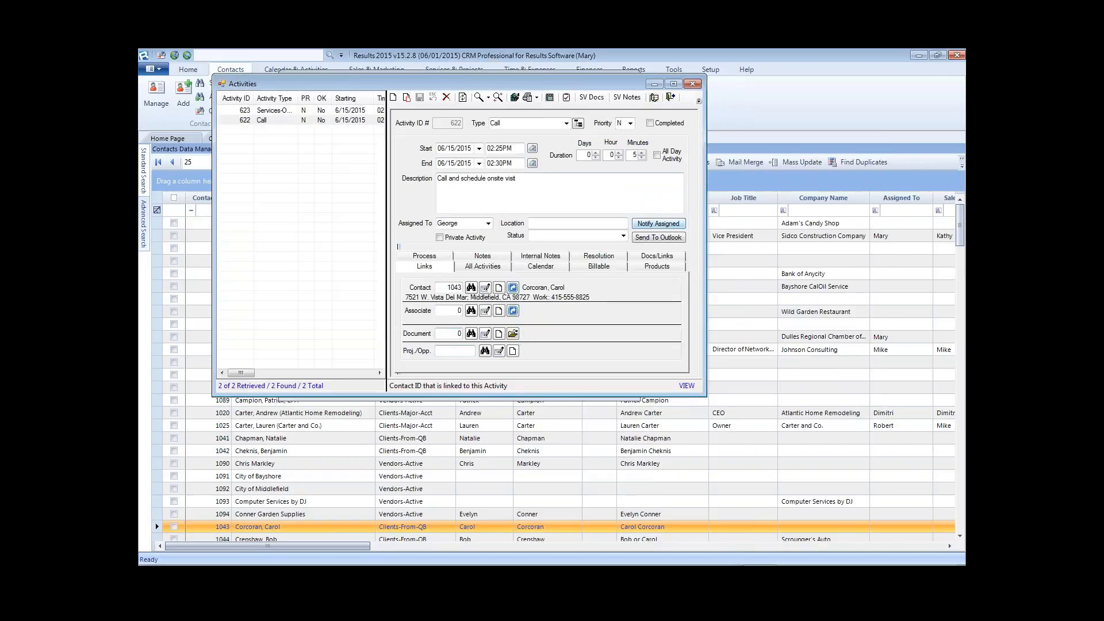
Mark the Call activity as completed and save it
left_click(650, 124)
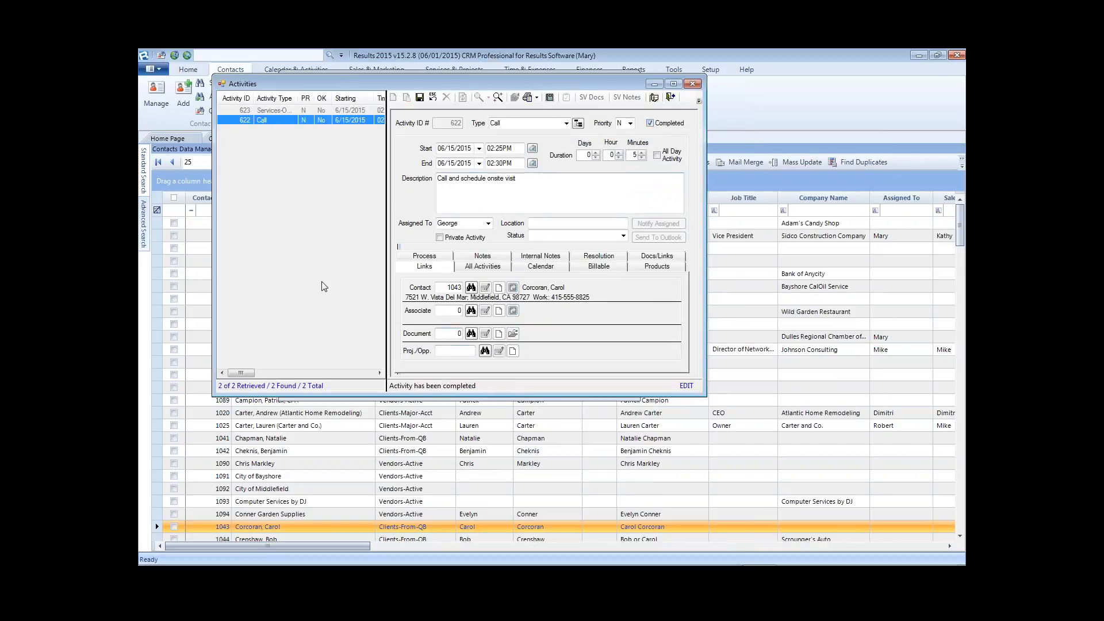
left_click(420, 98)
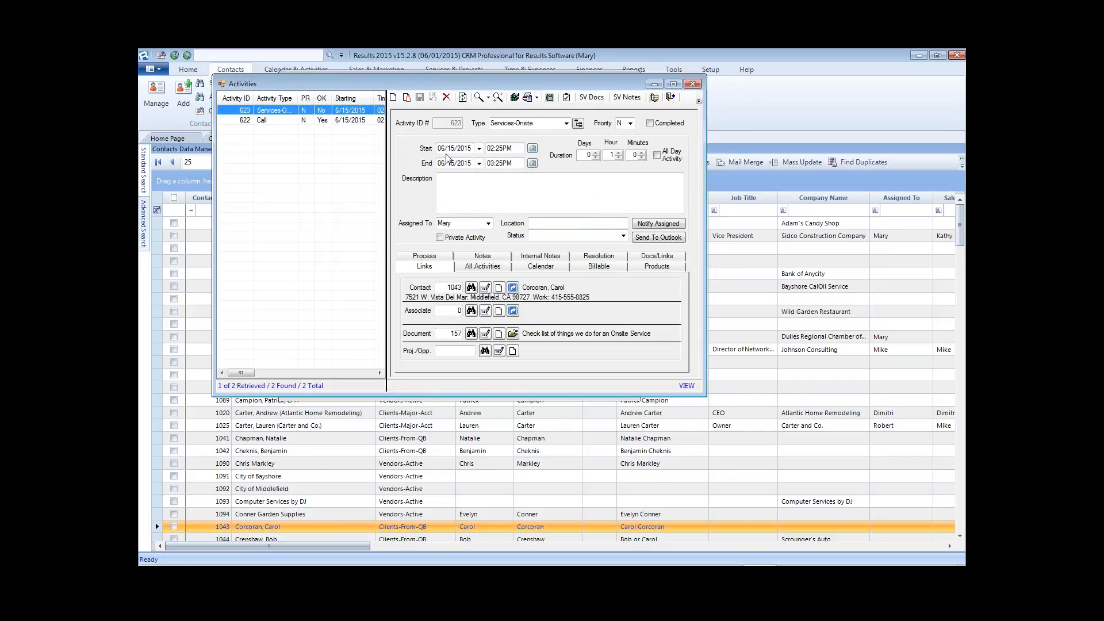
Reschedule the Services-Onsite activity to start 06/16/2015 at 03:00PM and set its duration minutes to 30
left_click(479, 148)
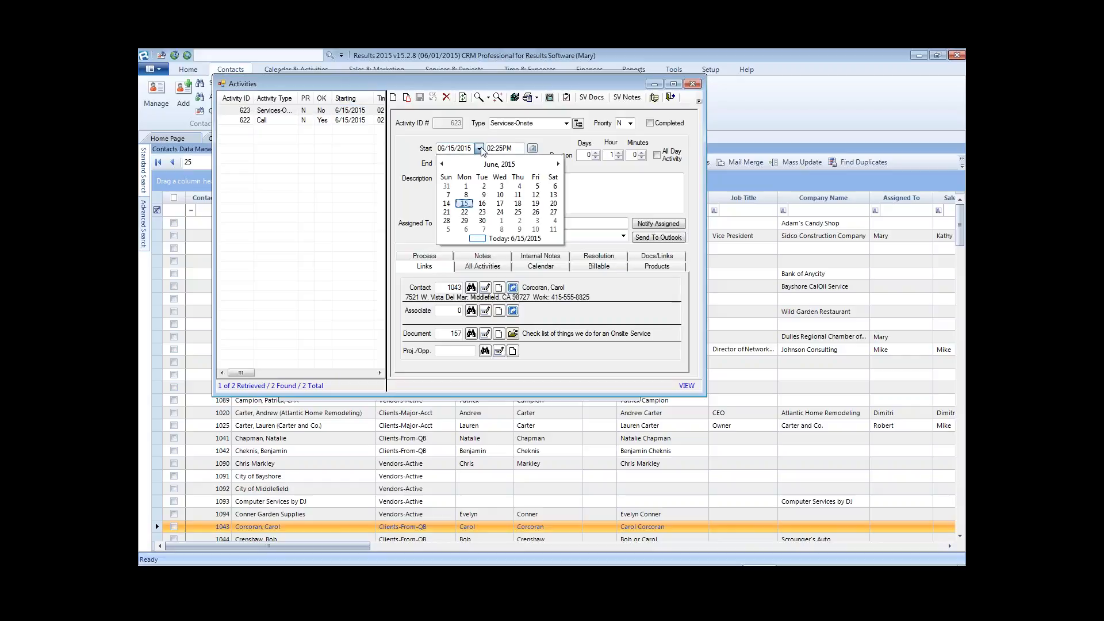
left_click(483, 210)
left_click(519, 148)
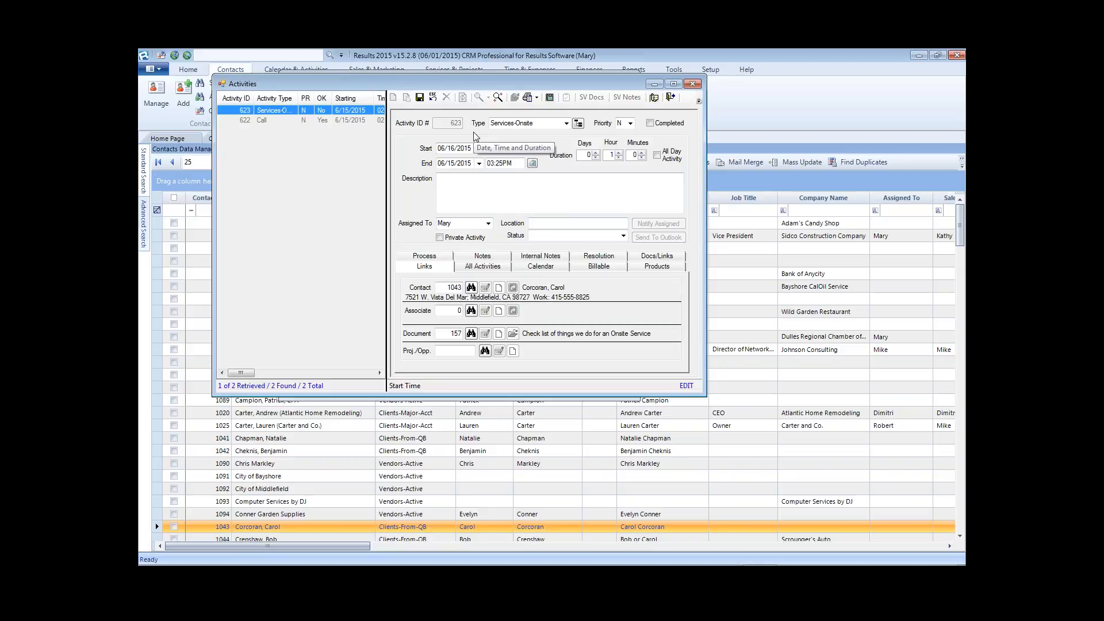
type("03:00p")
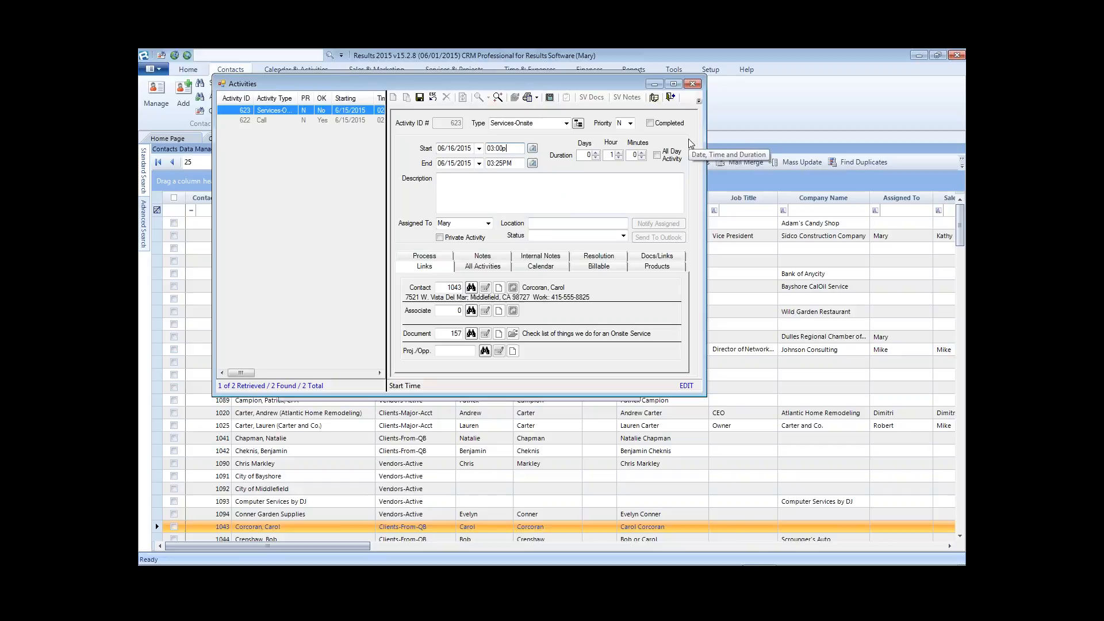
type("300p")
key("Tab")
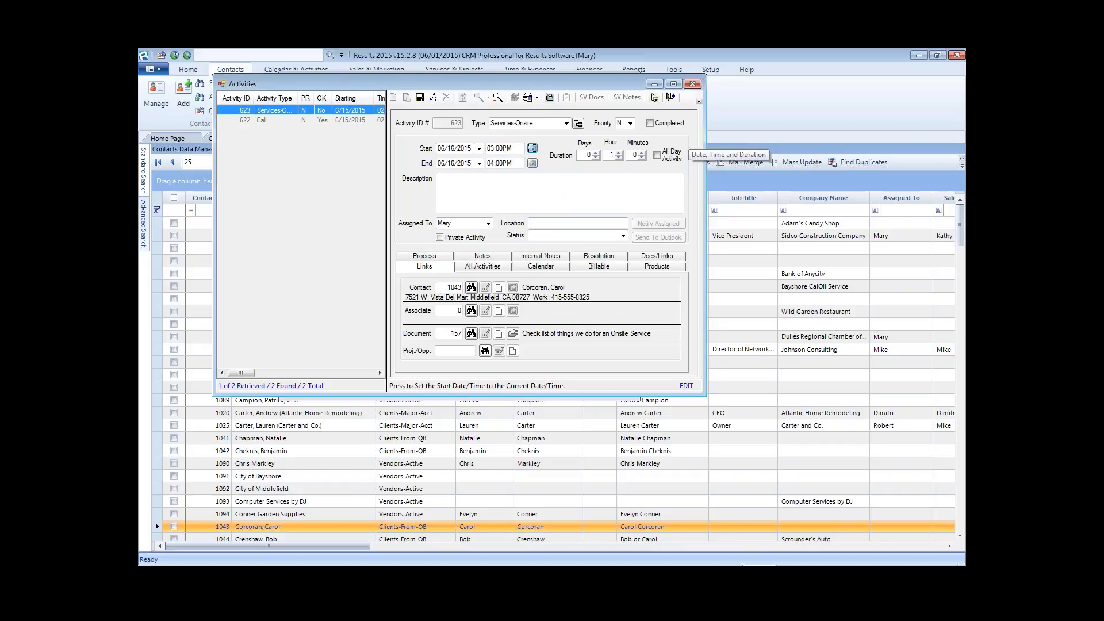
left_click(636, 156)
type("30")
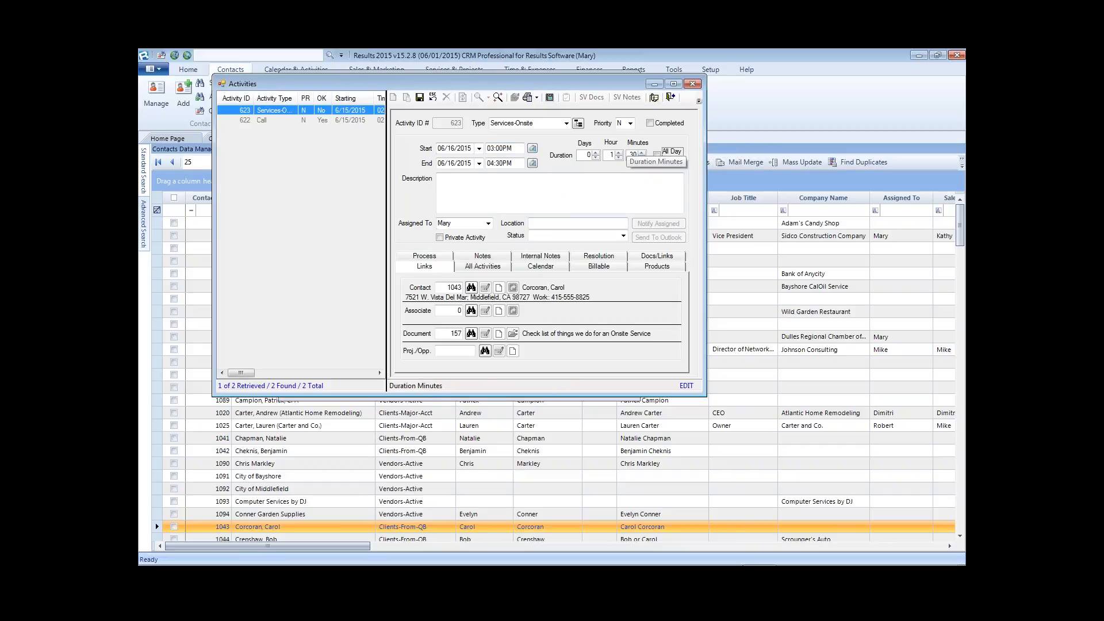
key("Tab")
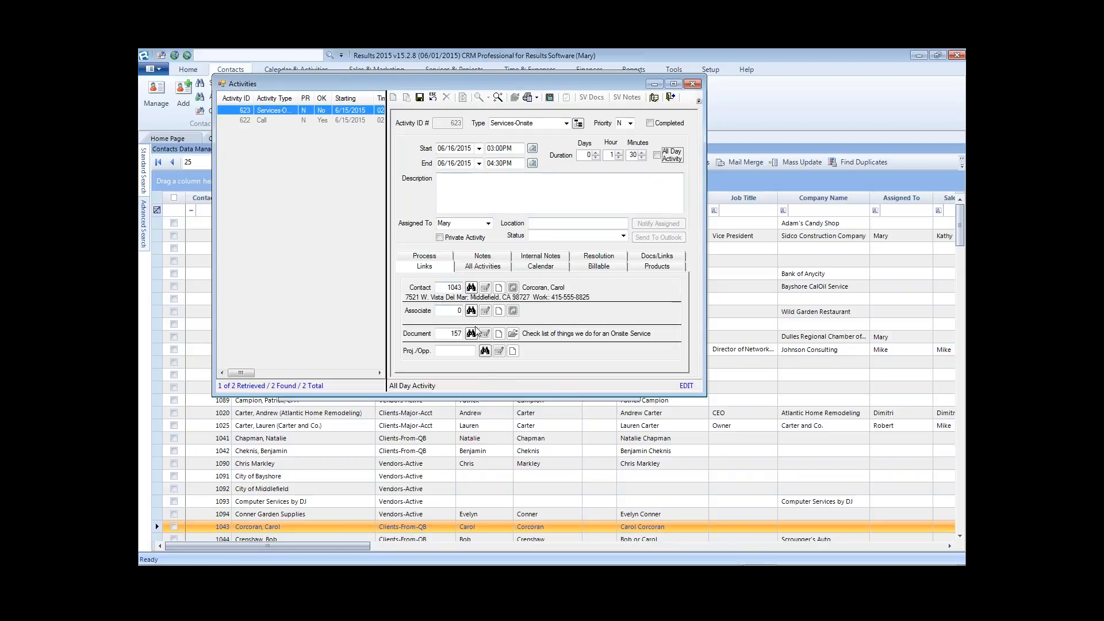
Reassign the Services-Onsite activity to another staff member, enter "Do onsite work" as its description, and save it
left_click(488, 223)
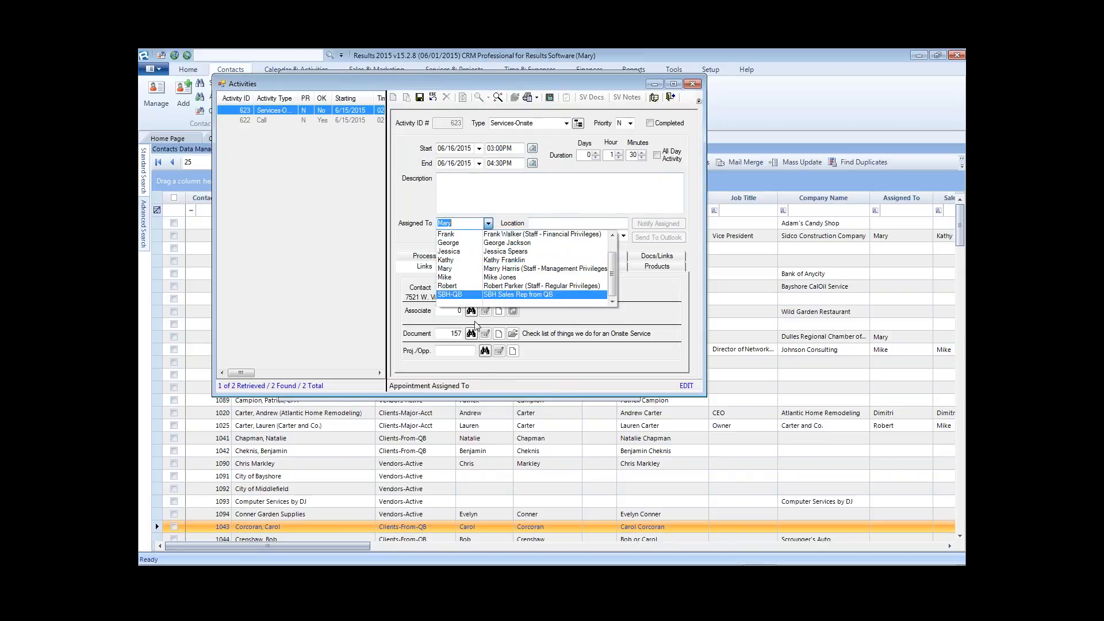
left_click(445, 278)
left_click(420, 98)
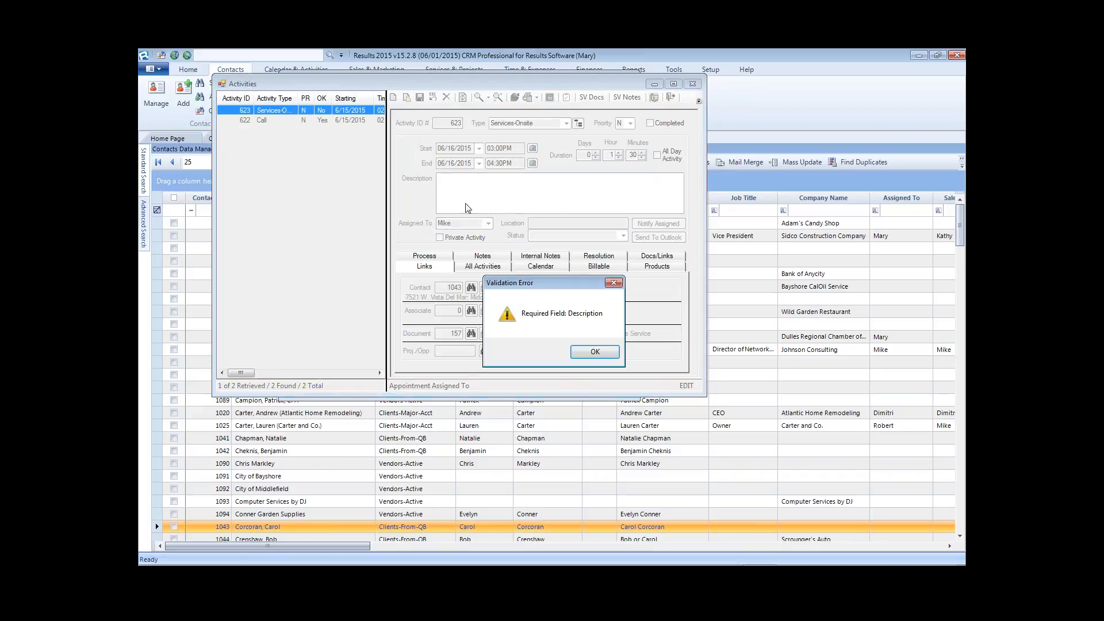
left_click(594, 352)
left_click(457, 190)
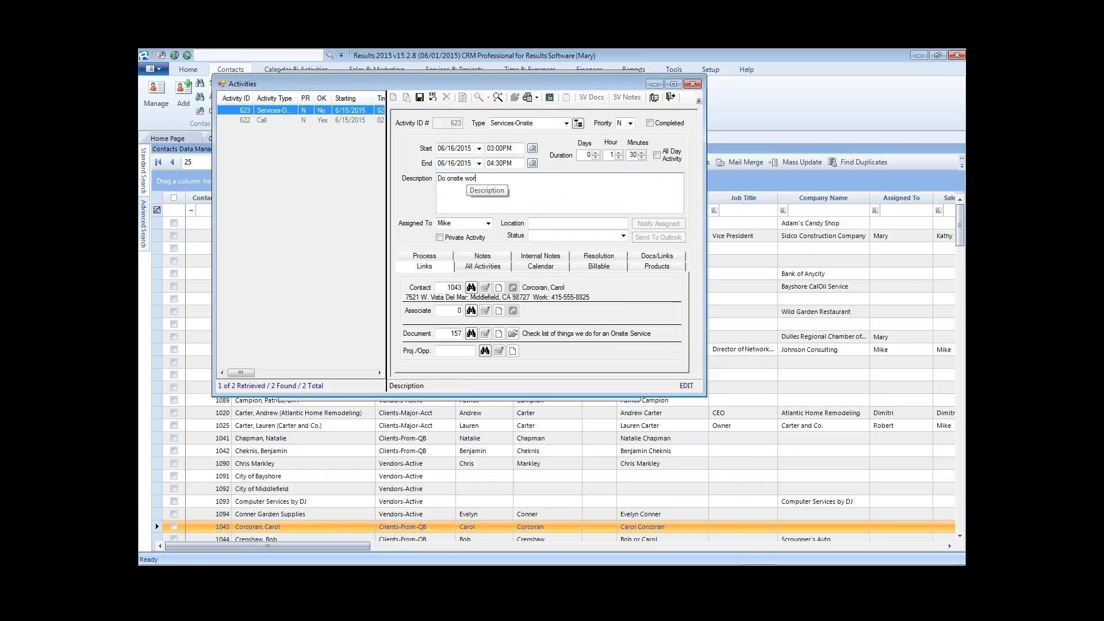
left_click(420, 98)
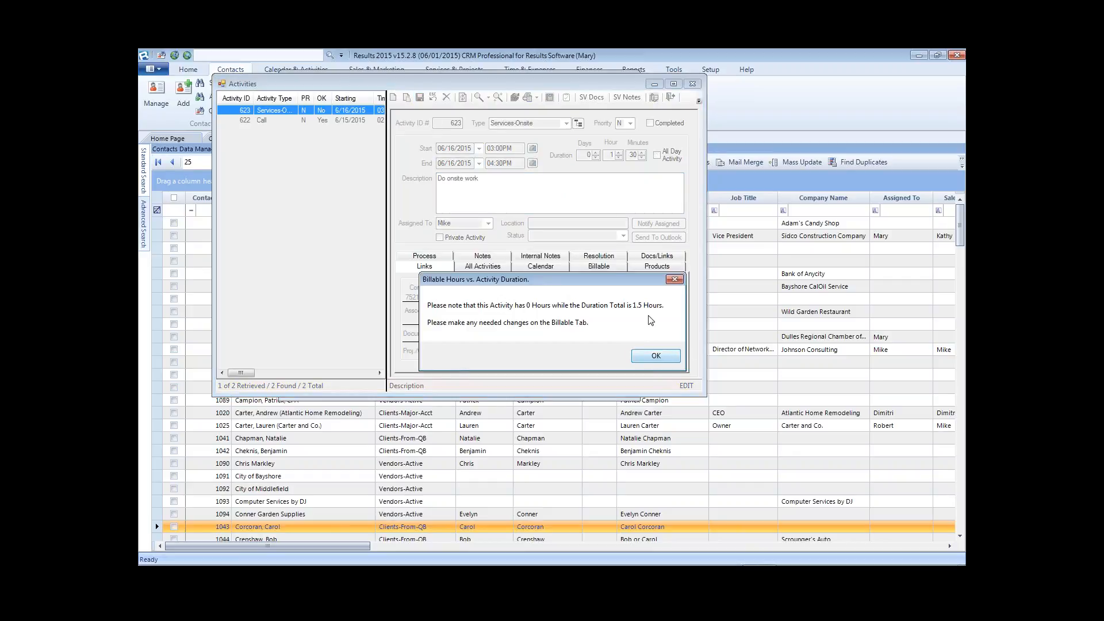
left_click_drag(553, 278, 370, 166)
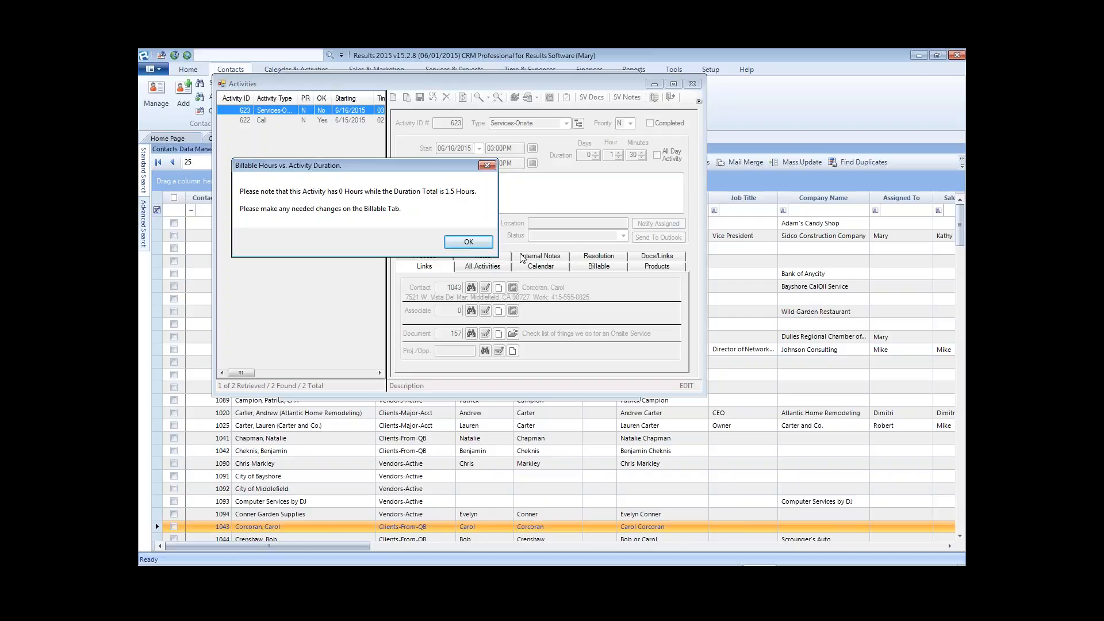
left_click(468, 241)
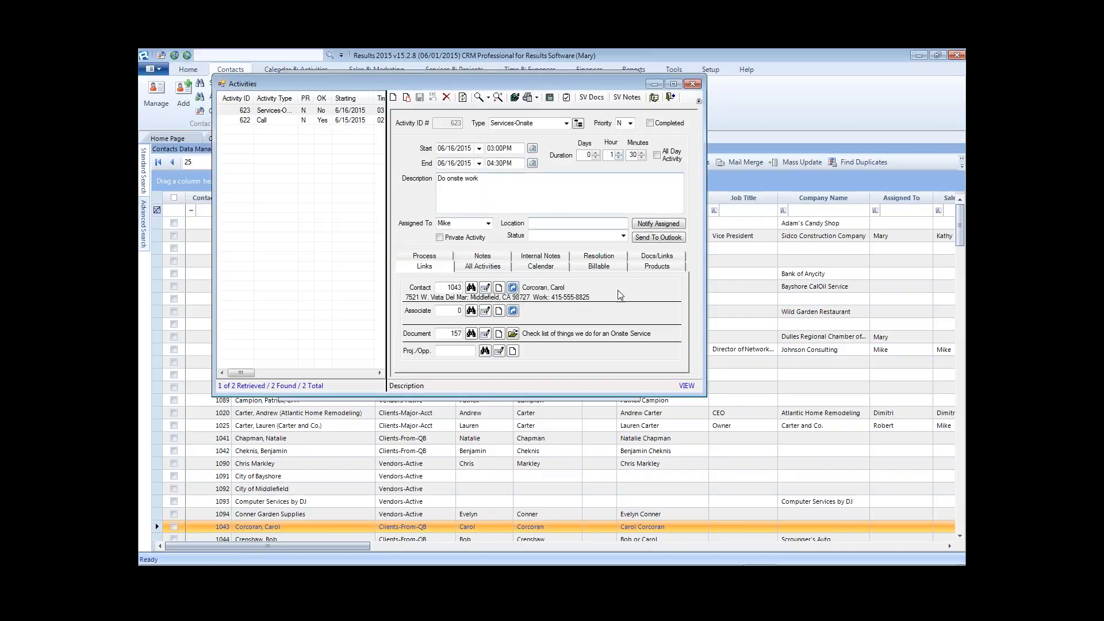
Review the Services-Onsite activity's billable details and compare its billable hours with its duration
left_click(609, 268)
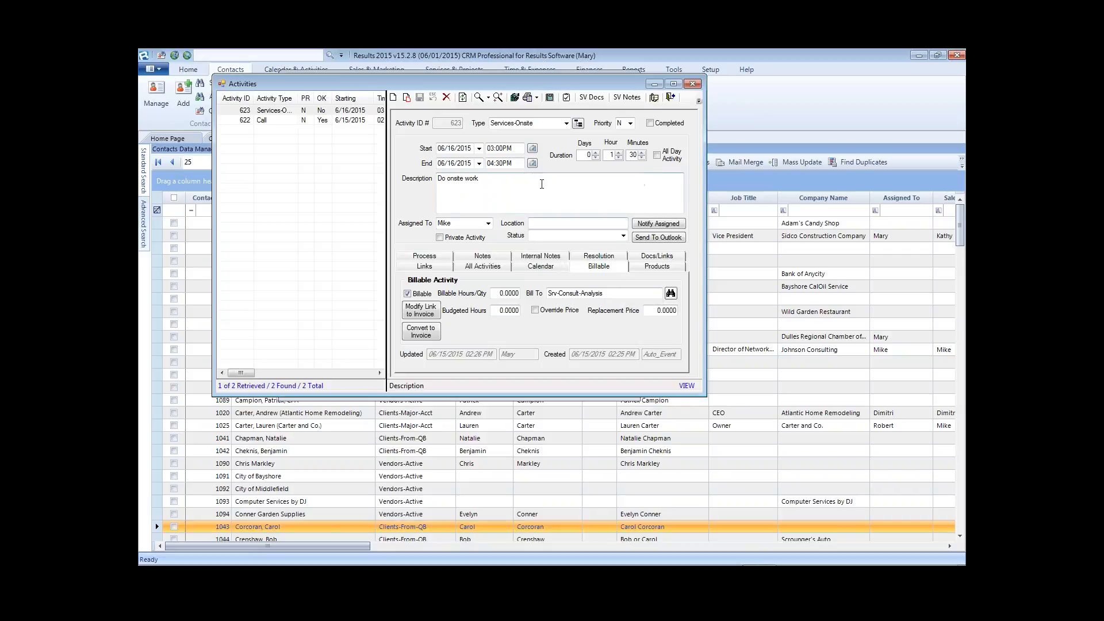
left_click(498, 293)
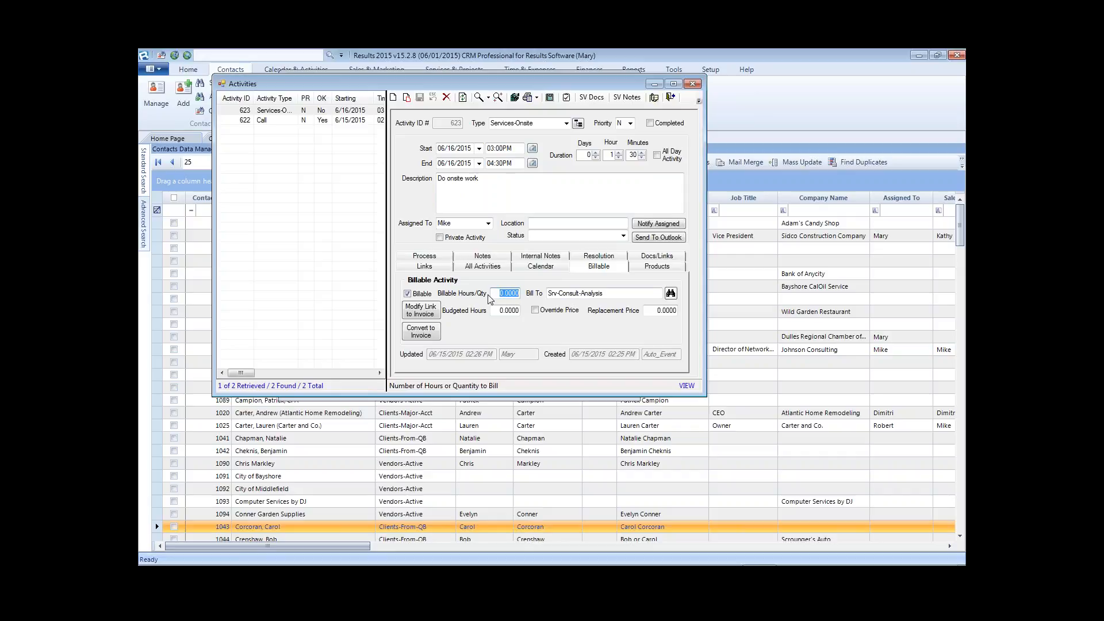
left_click(608, 154)
left_click(631, 154)
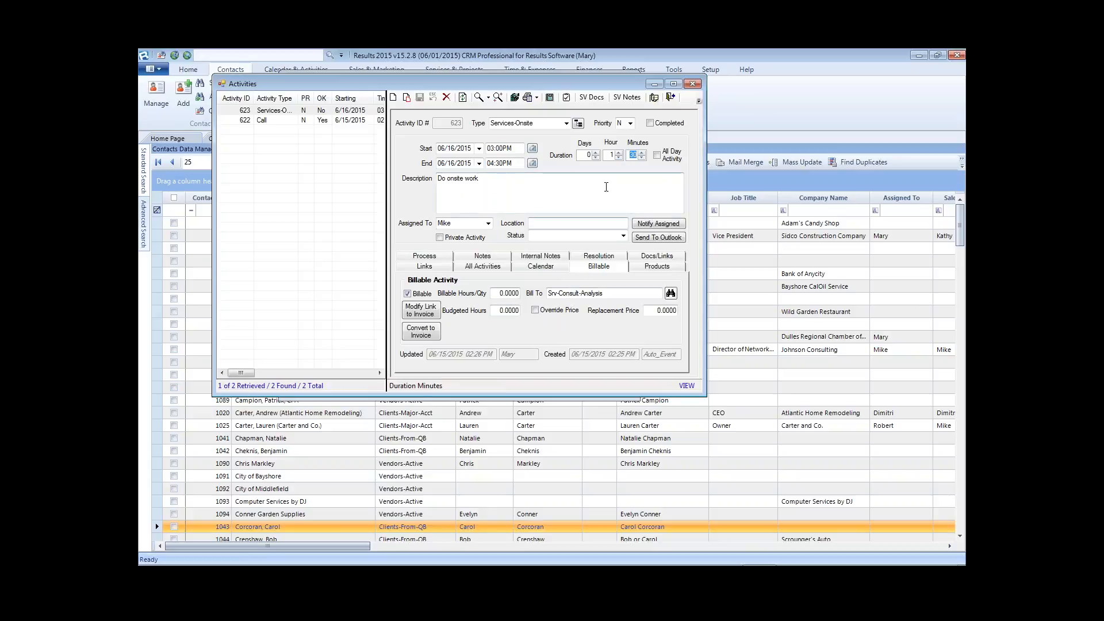
left_click(501, 293)
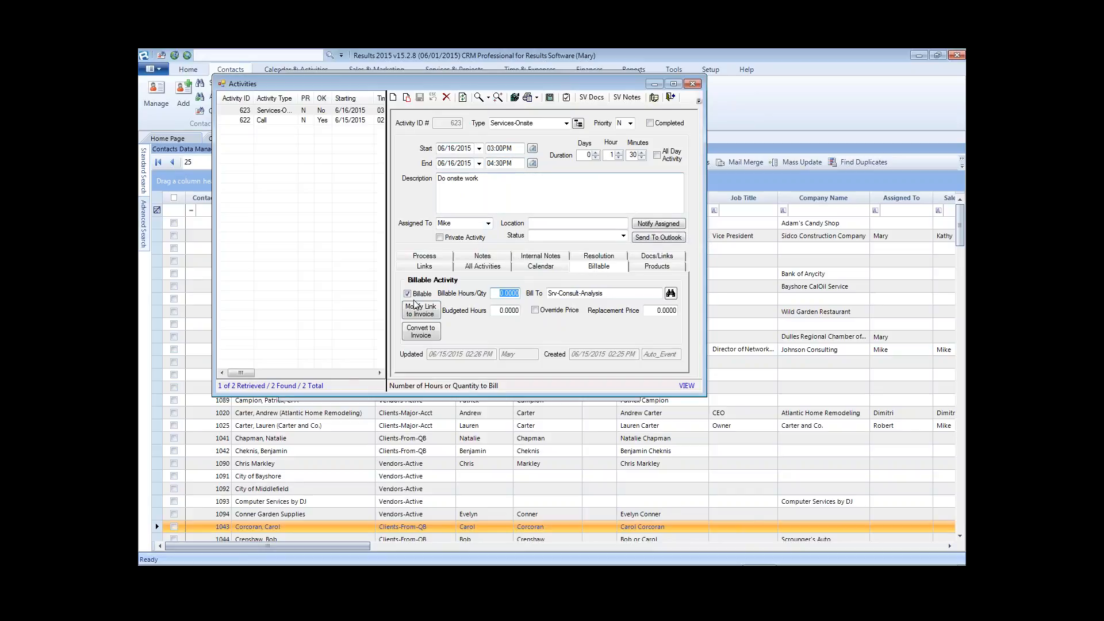
Open the onsite service check list document linked to the activity, look it over enlarged, and close it
left_click(429, 267)
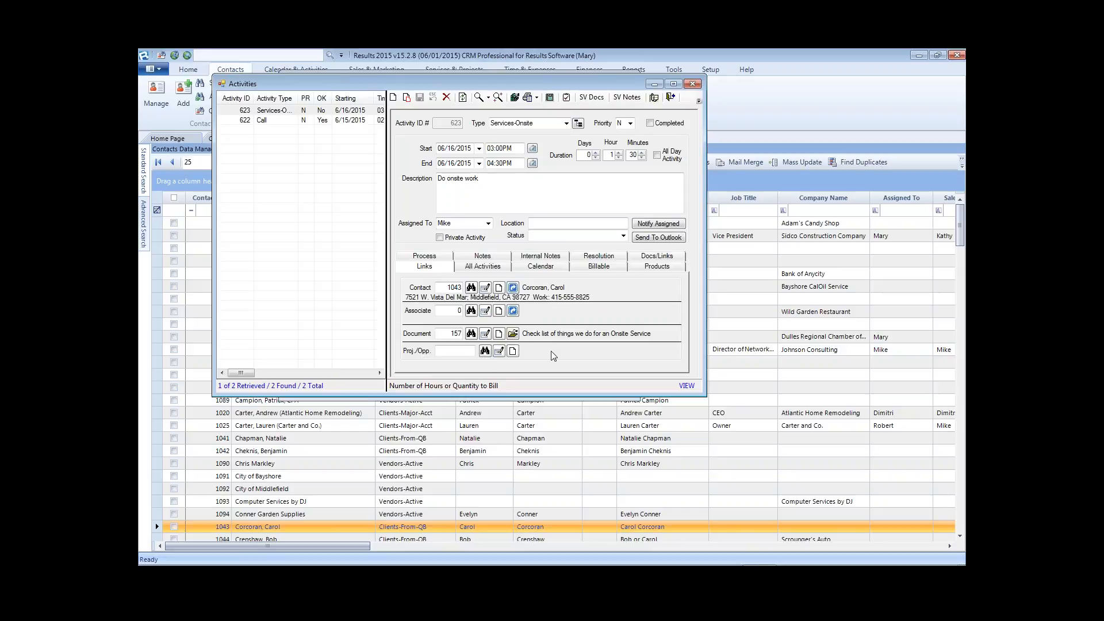
left_click(512, 334)
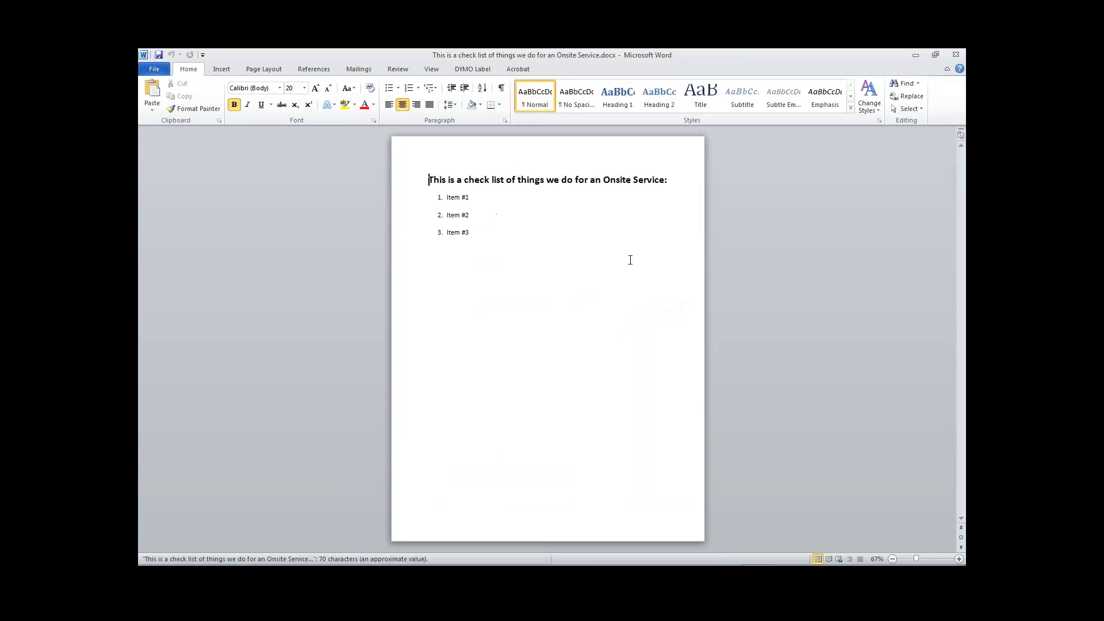
scroll(630, 260, "up", 4)
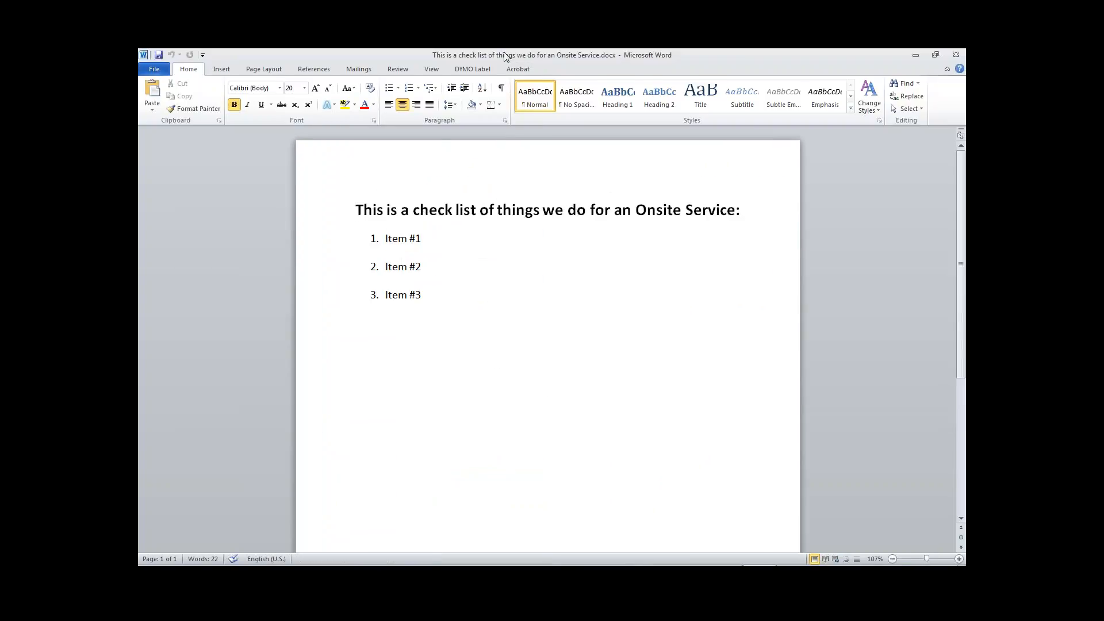
left_click(954, 54)
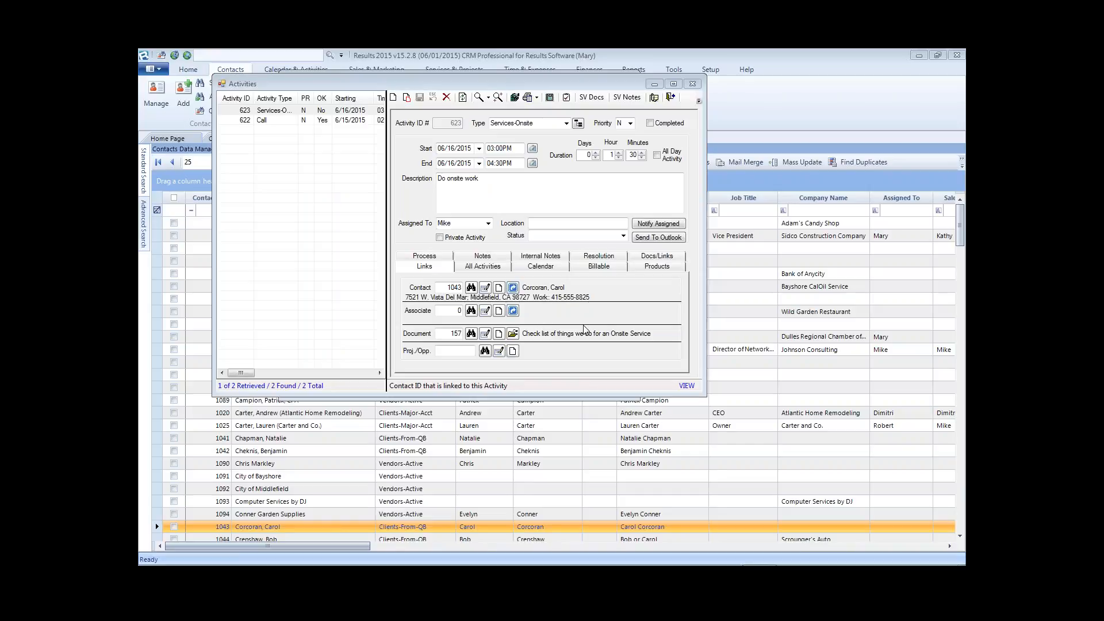
Switch to the Results Web Mobile login page in Chrome and log in to the mobile site with the user name
mouse_move(180, 569)
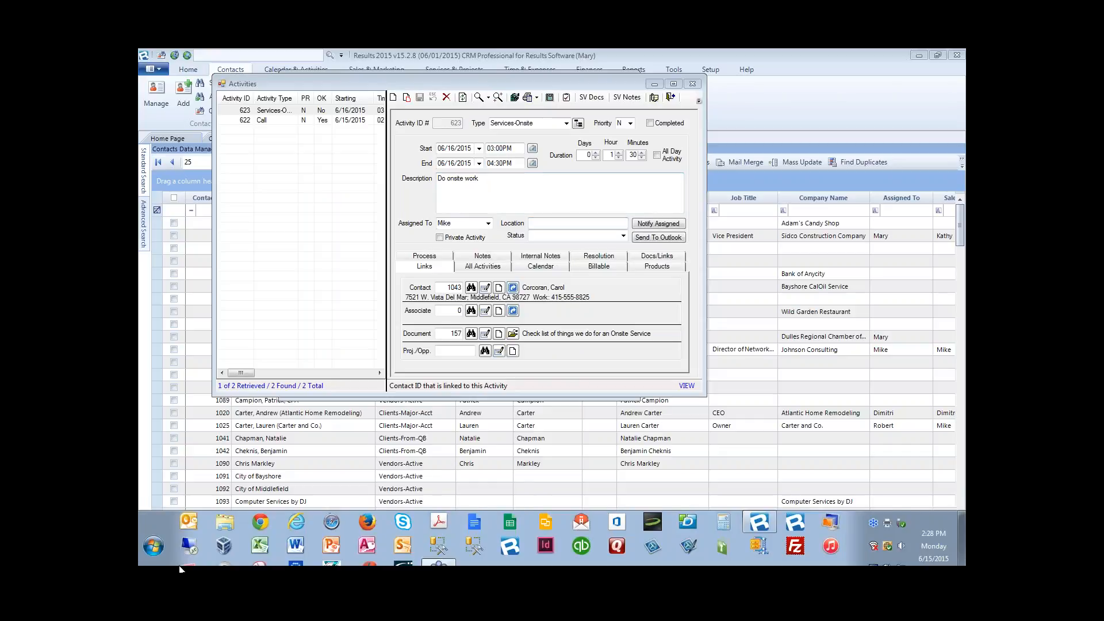
right_click(260, 507)
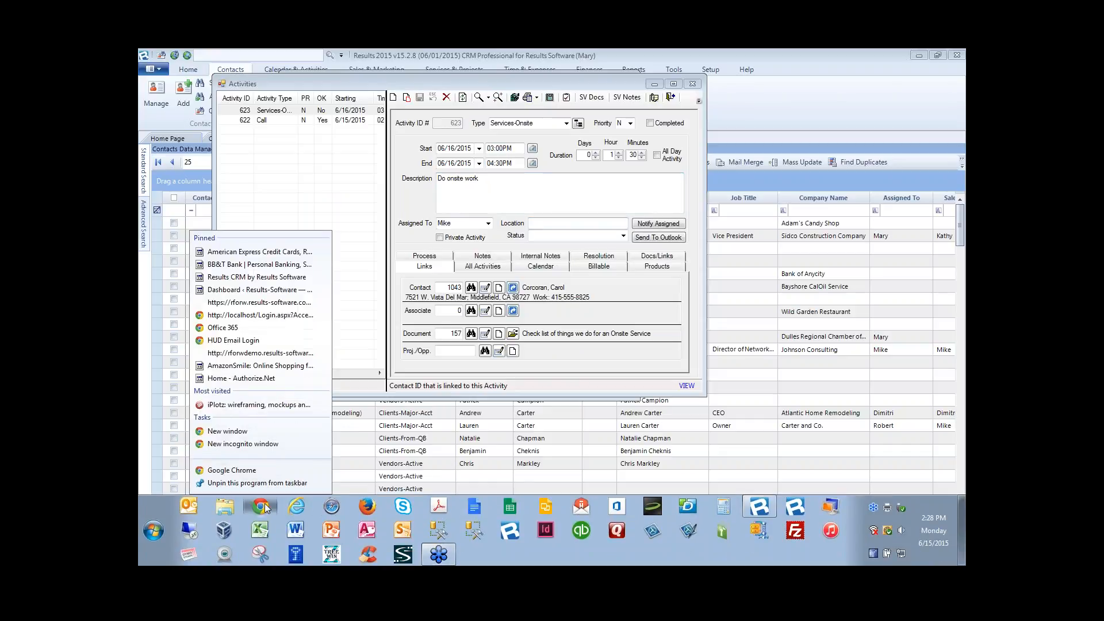
left_click(253, 315)
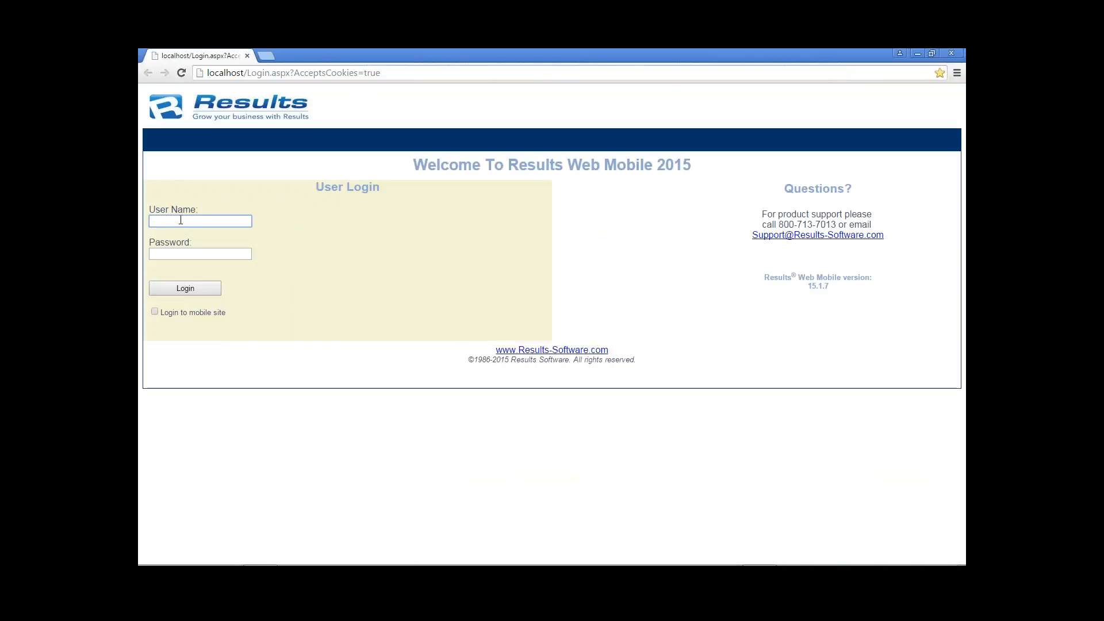
type("mary")
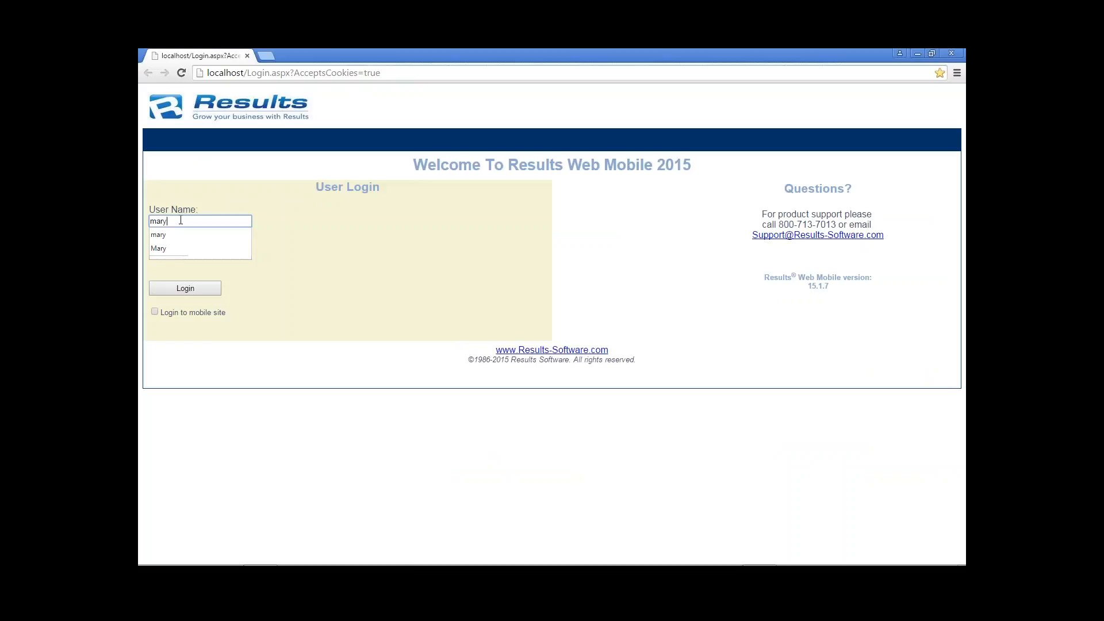
left_click(154, 311)
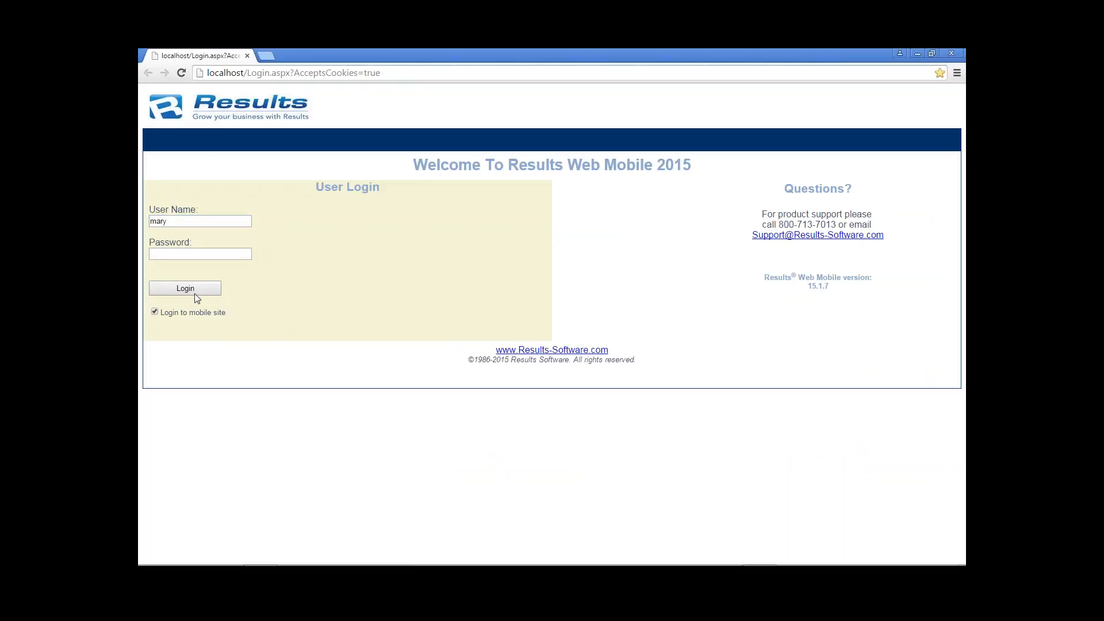
left_click(194, 293)
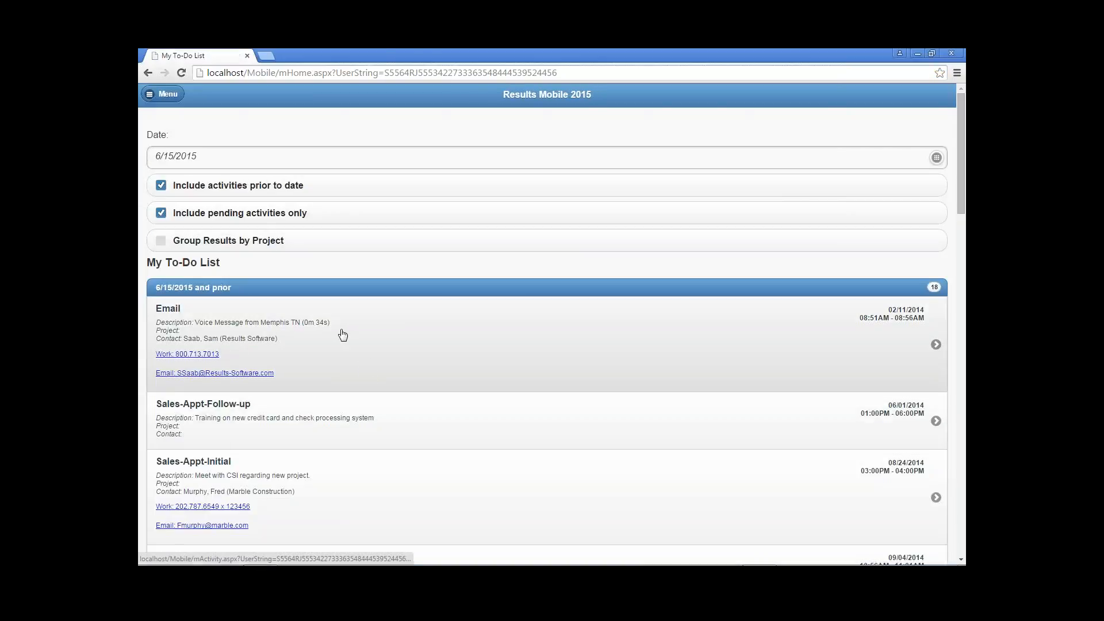
Open the Email activity from the mobile to-do list, collapse its Summary section, and narrow the browser window to phone width
left_click(217, 334)
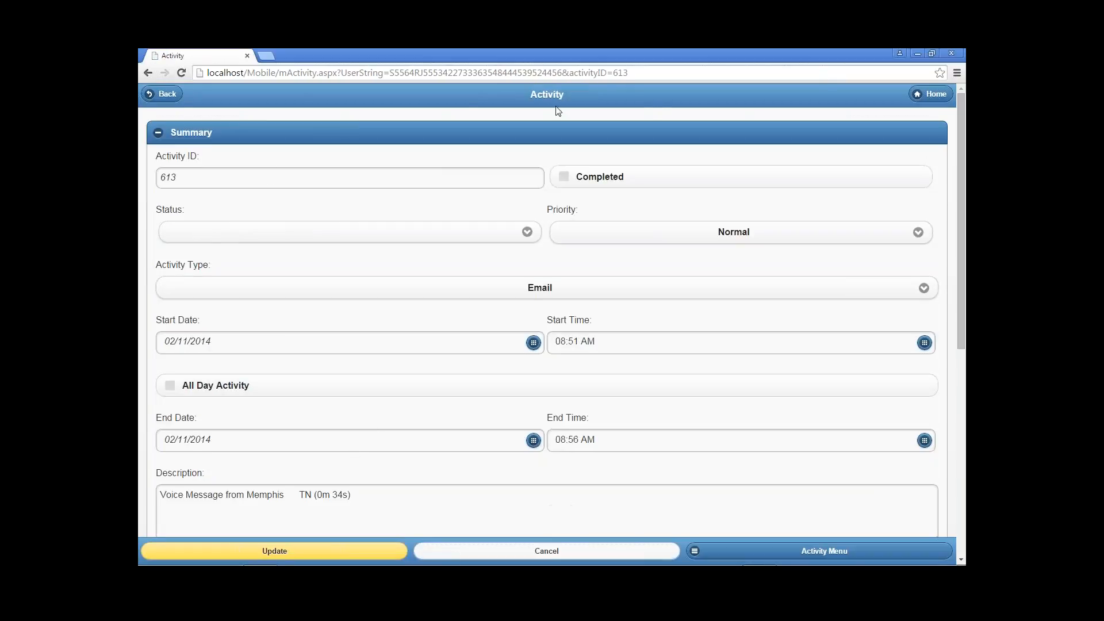
left_click(275, 136)
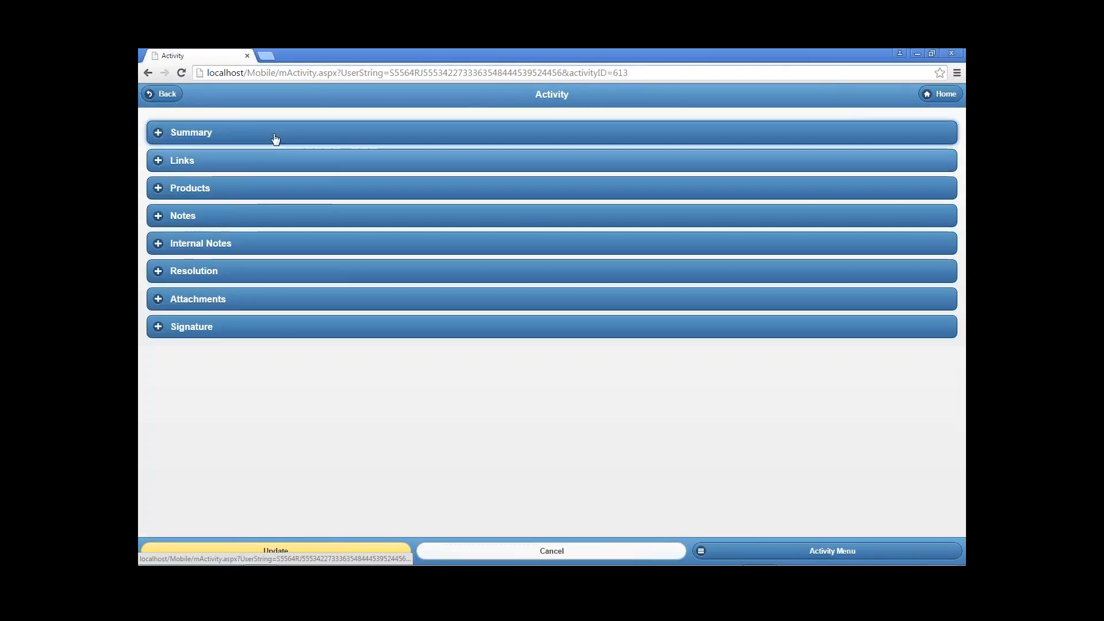
left_click(931, 53)
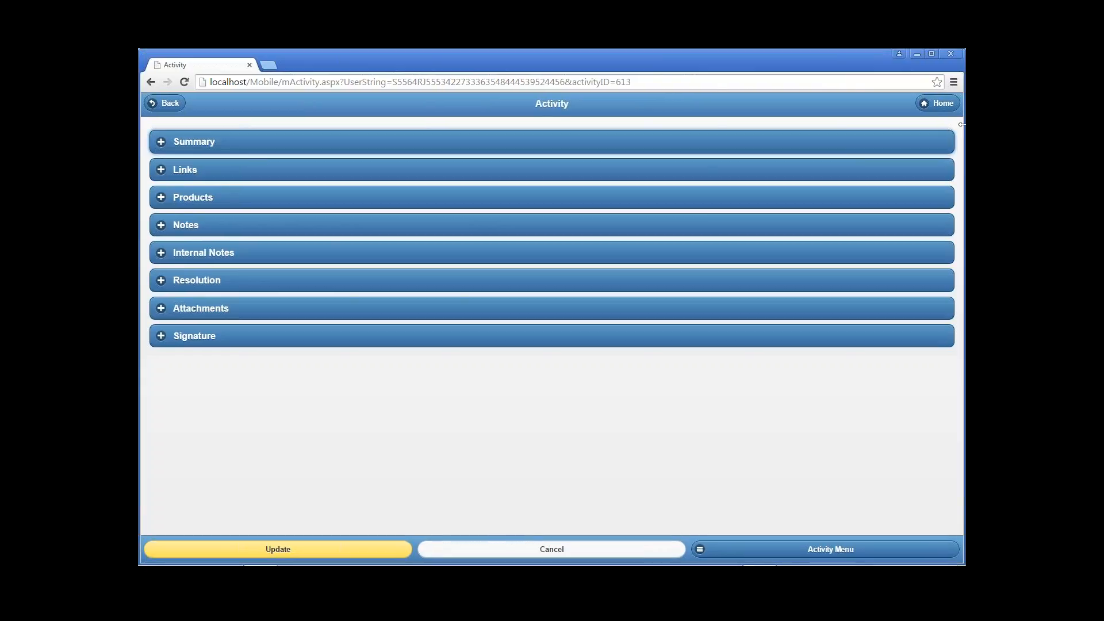
left_click_drag(961, 125, 493, 124)
left_click_drag(395, 60, 547, 77)
Examine the mobile activity's Attachments and Links sections, including its linked document, and minimize the browser
left_click(313, 326)
left_click(314, 326)
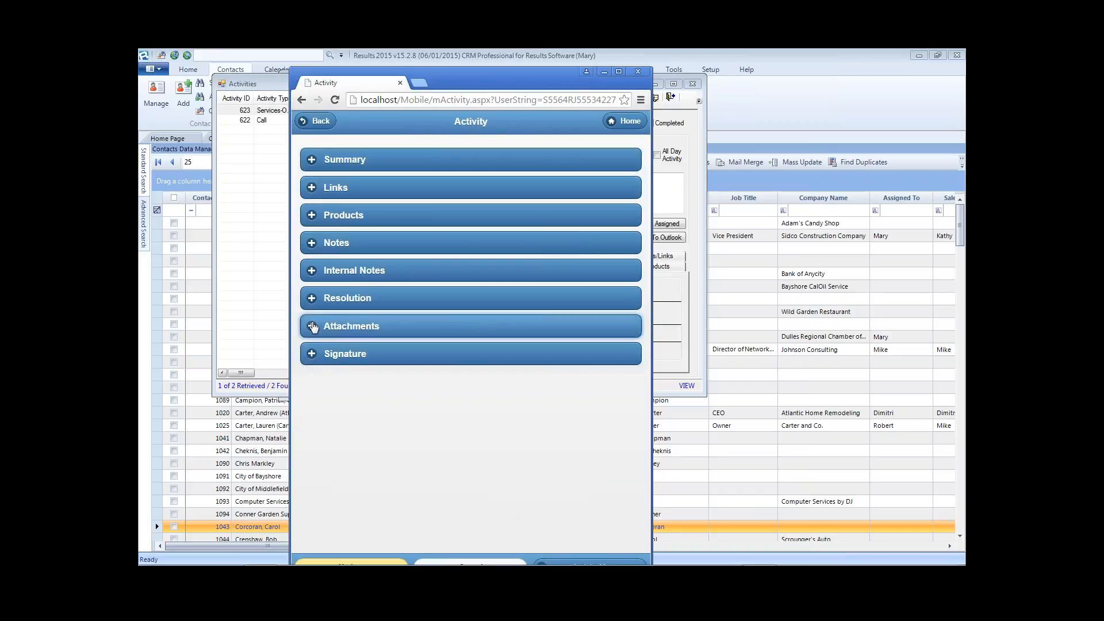
left_click(320, 187)
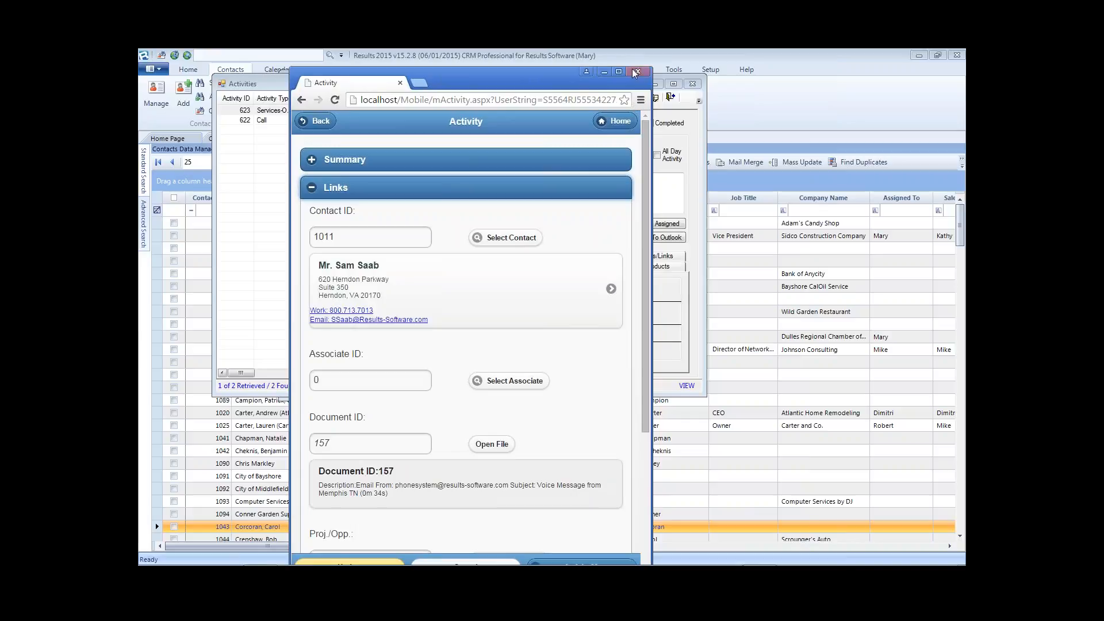
left_click(602, 72)
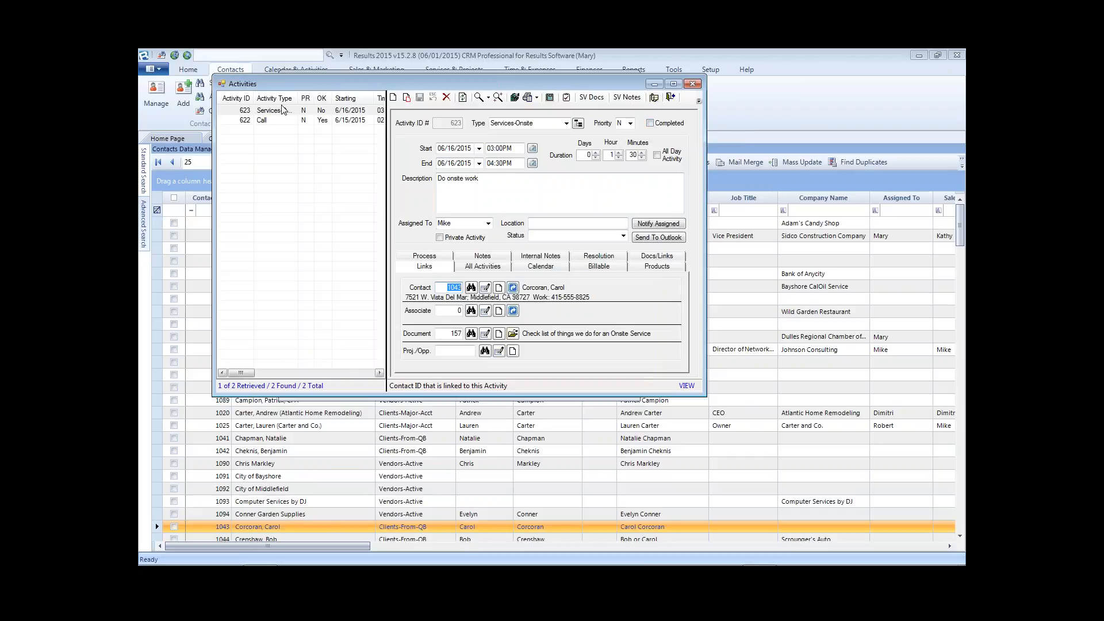
Mark the Services-Onsite activity as completed, save it, and dismiss the notices
left_click(650, 123)
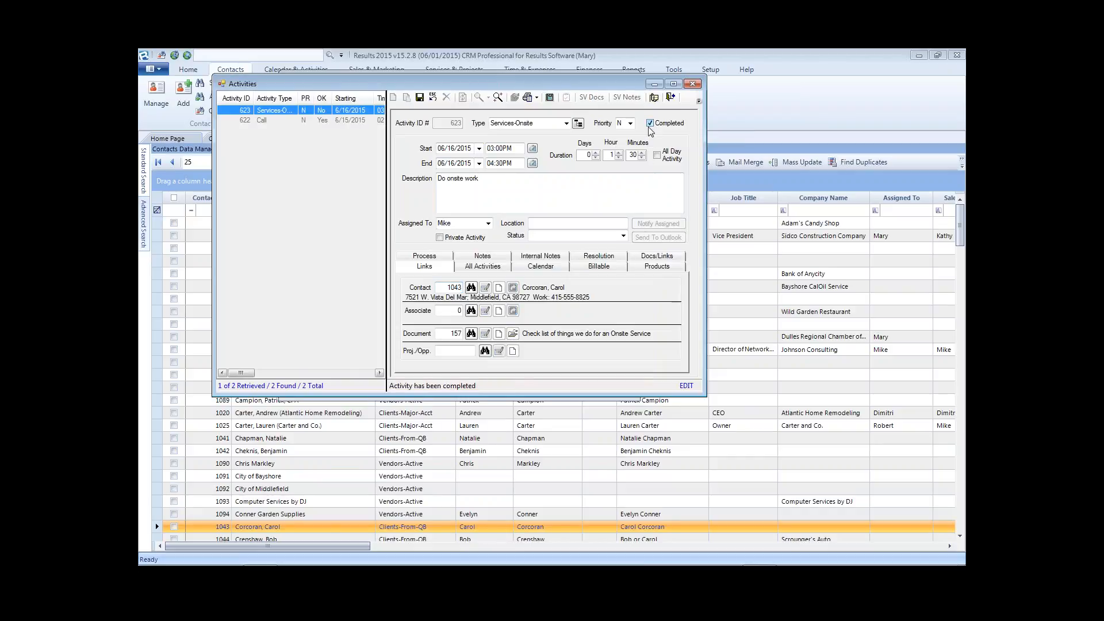
left_click(419, 97)
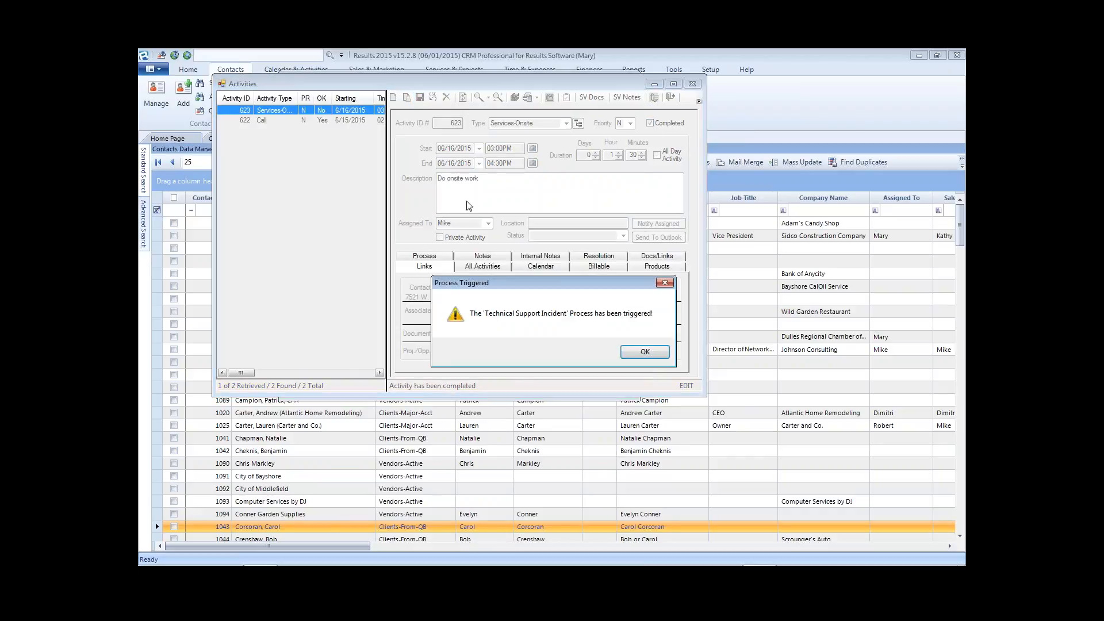
left_click_drag(589, 284, 581, 187)
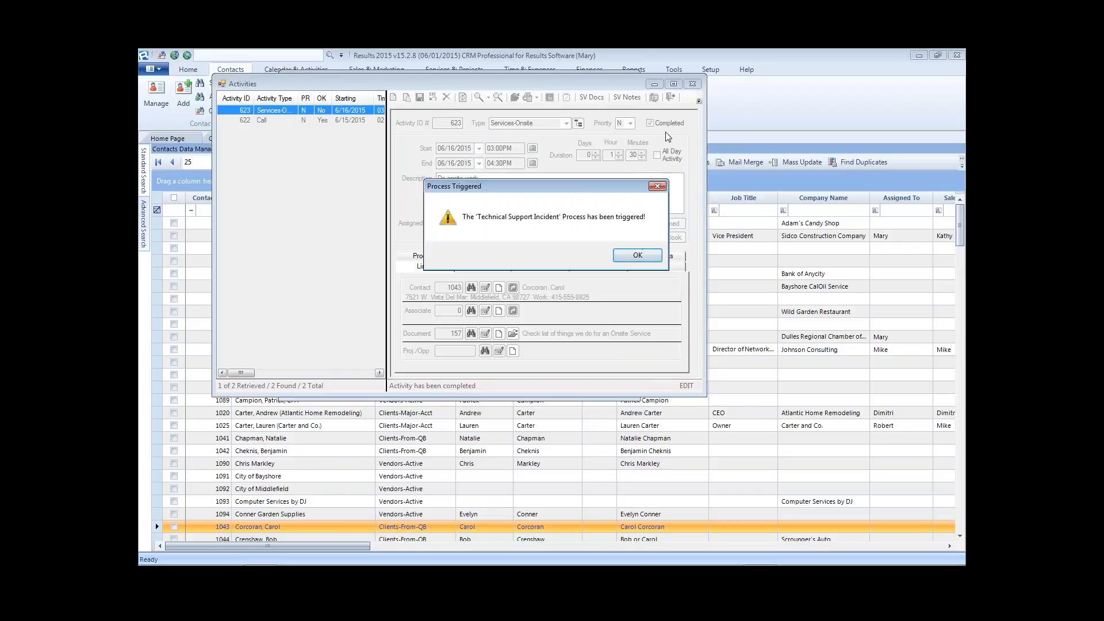
left_click(636, 256)
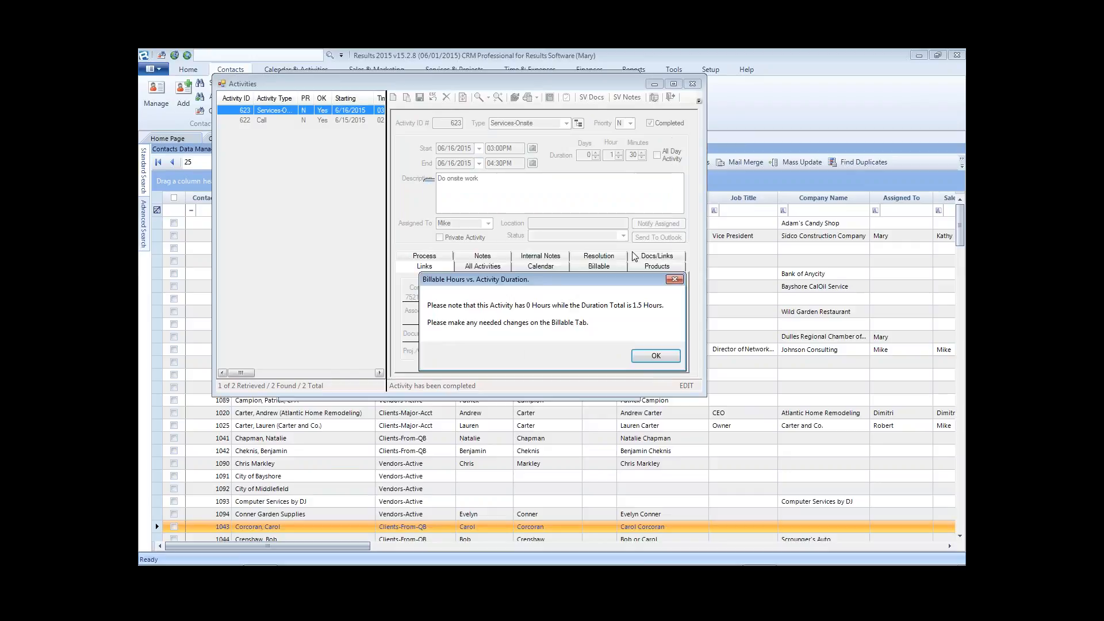
left_click(647, 356)
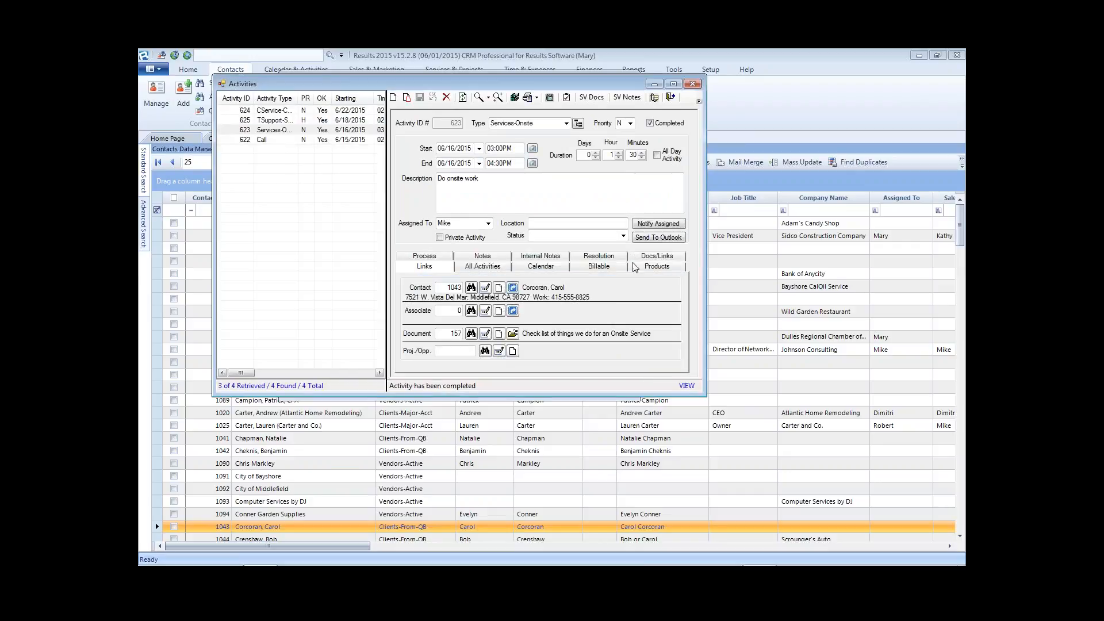
Set the Services-Onsite activity's billable hours to 1.5 and save the change
left_click(599, 266)
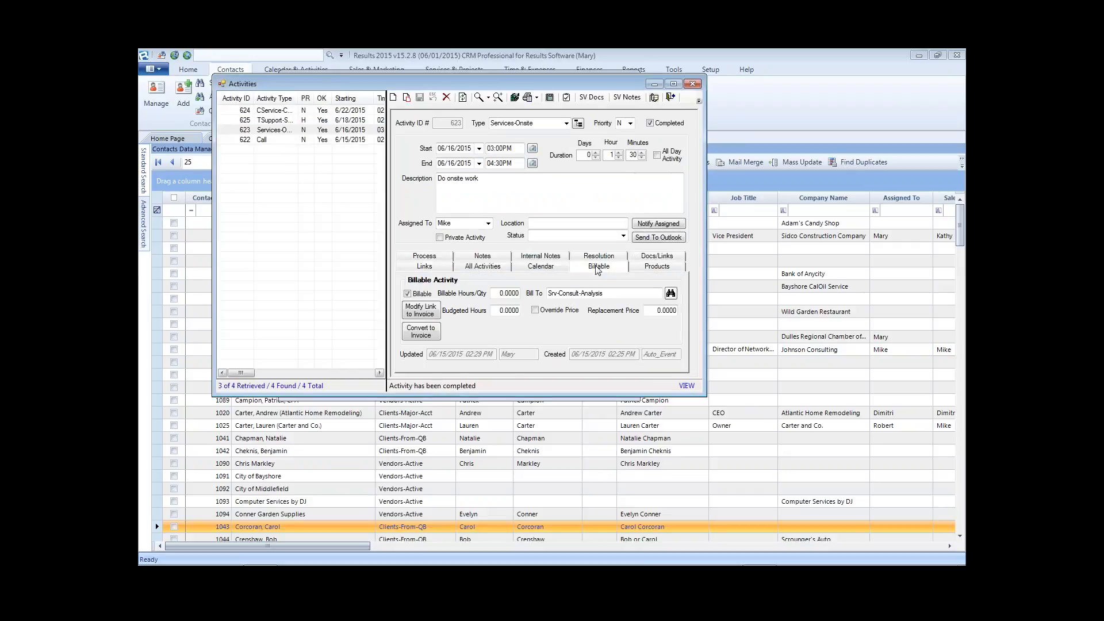
left_click(506, 293)
type("1.5")
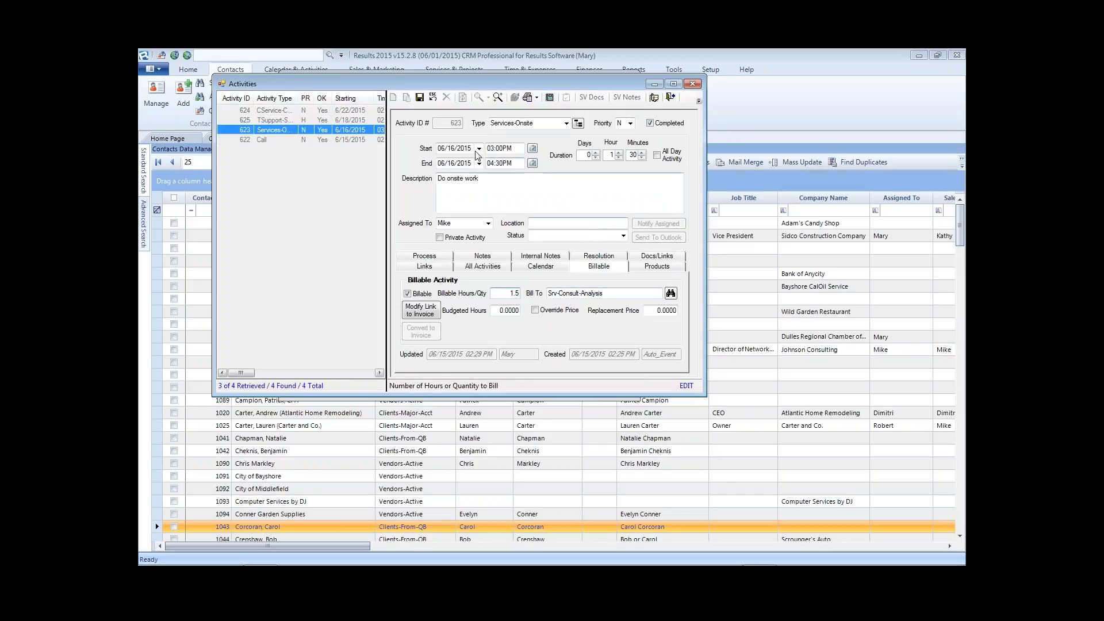
key("ctrl+s")
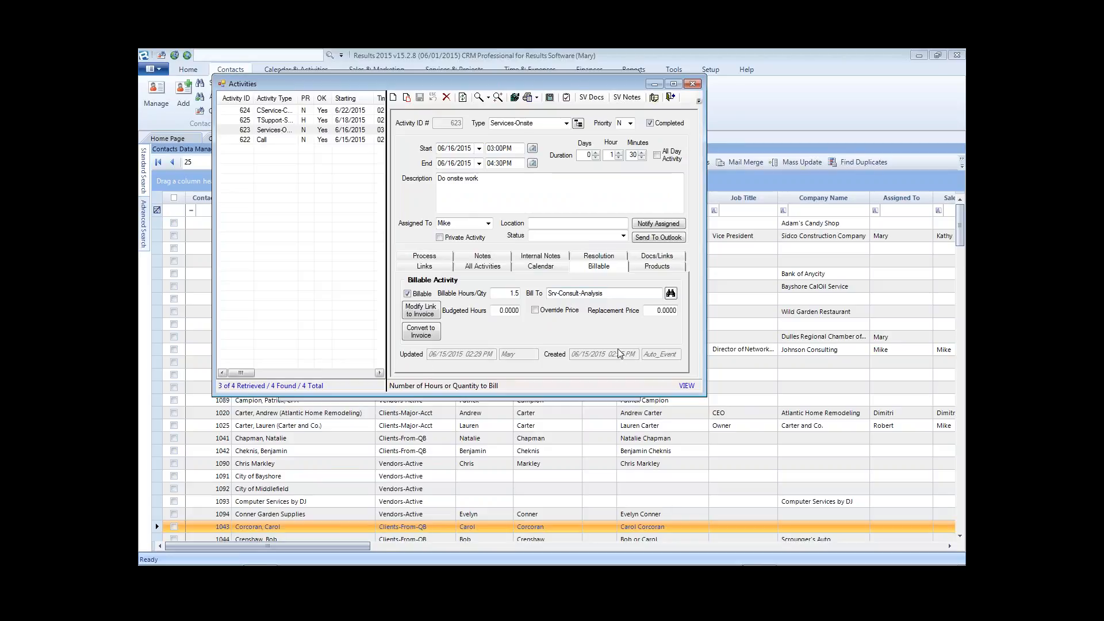
Widen the Activity Type column in the activities list and open the TSupport-Survey activity
left_click_drag(298, 99, 314, 98)
left_click(290, 119)
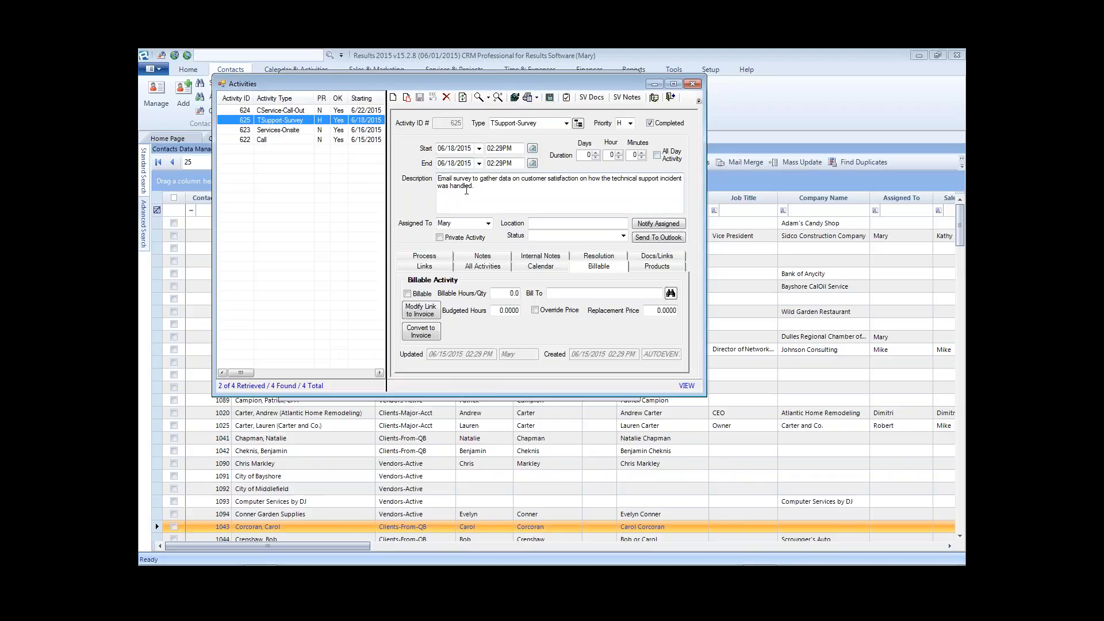
Review the CService-Call-Out activity, close the activities window, and view the contact's process activation prompt without activating a process
left_click(287, 112)
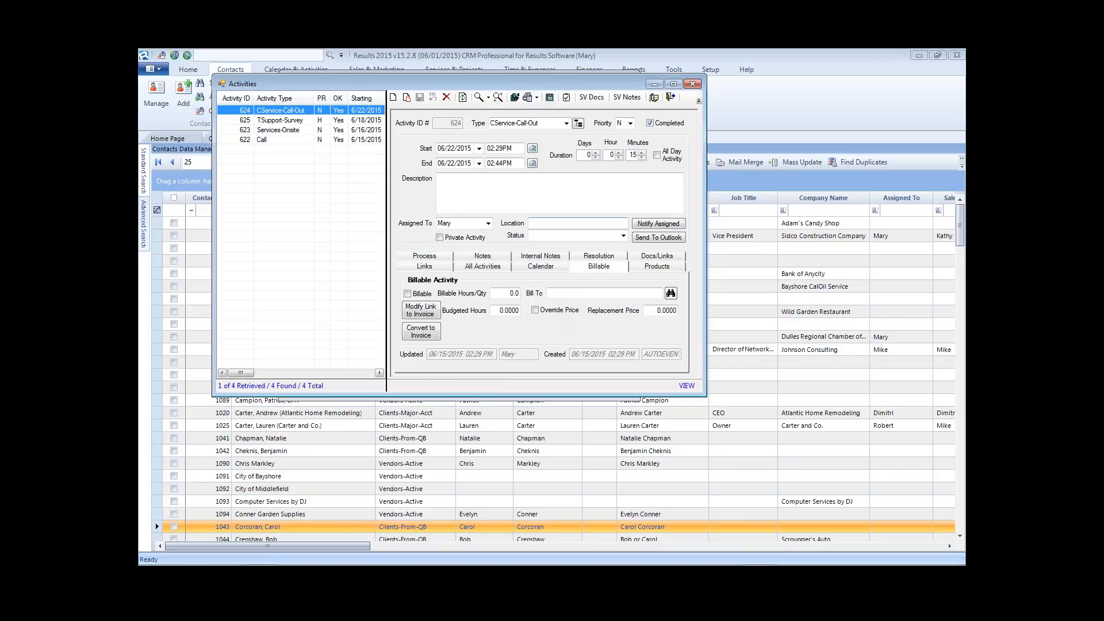
left_click(693, 83)
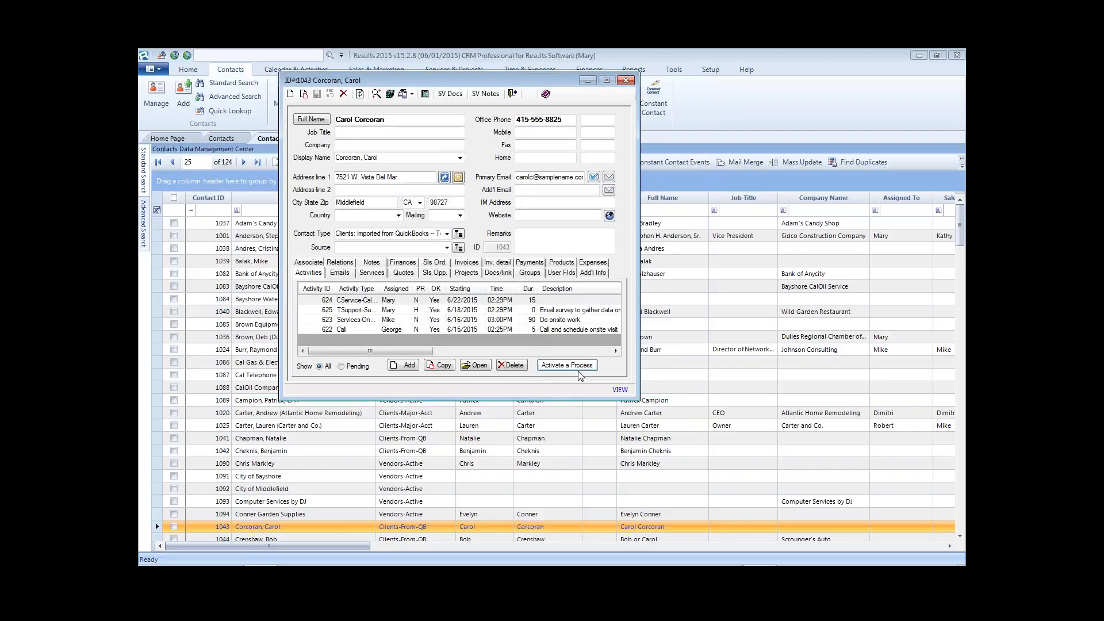
left_click(573, 368)
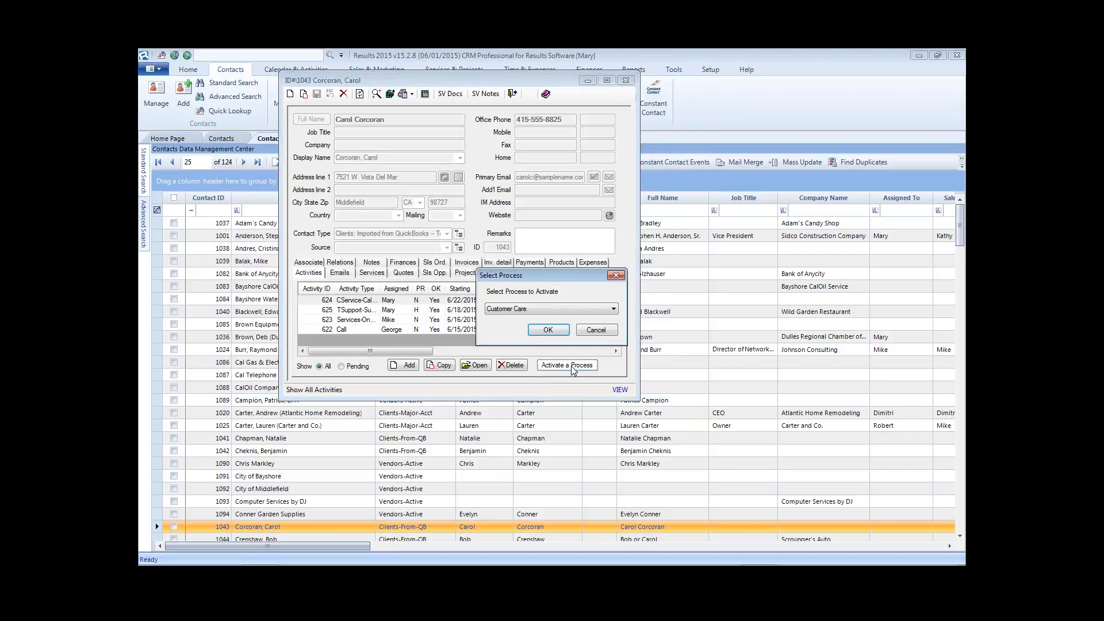
left_click(593, 329)
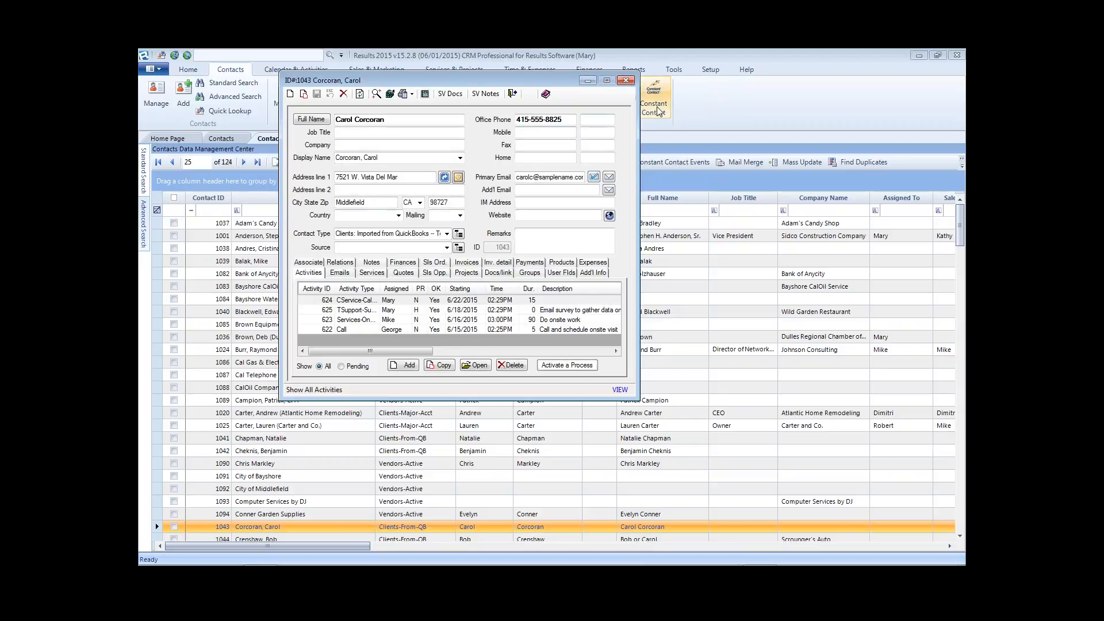
Reopen the contact's activities, review the CService-Call-Out and TSupport-Survey entries, and view the process activation prompt from TSupport-Survey without activating a process
double_click(458, 301)
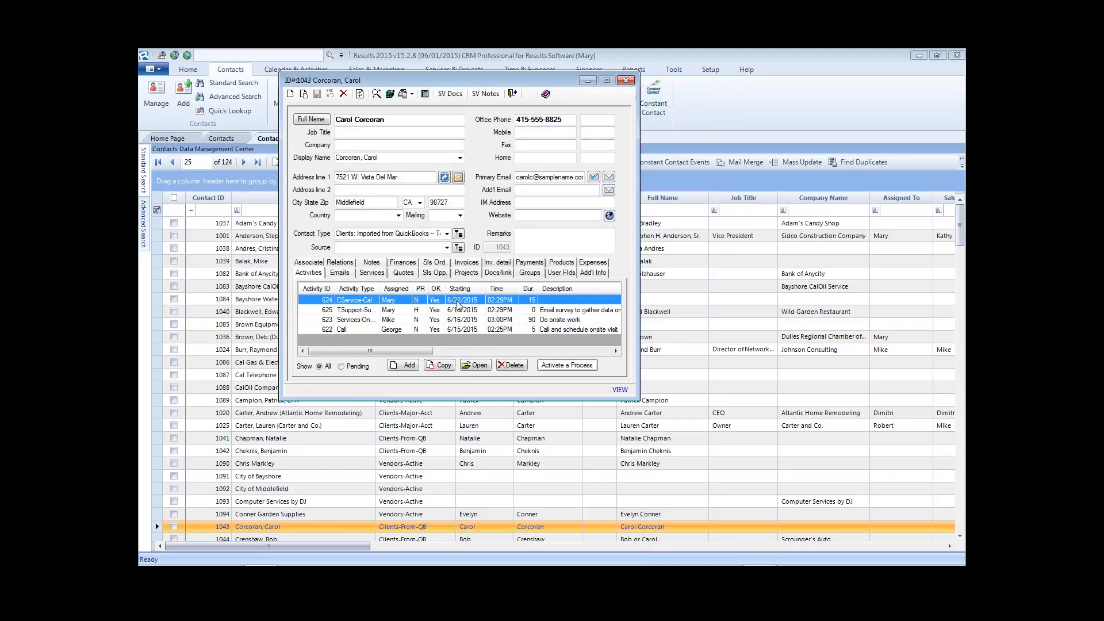
left_click(262, 121)
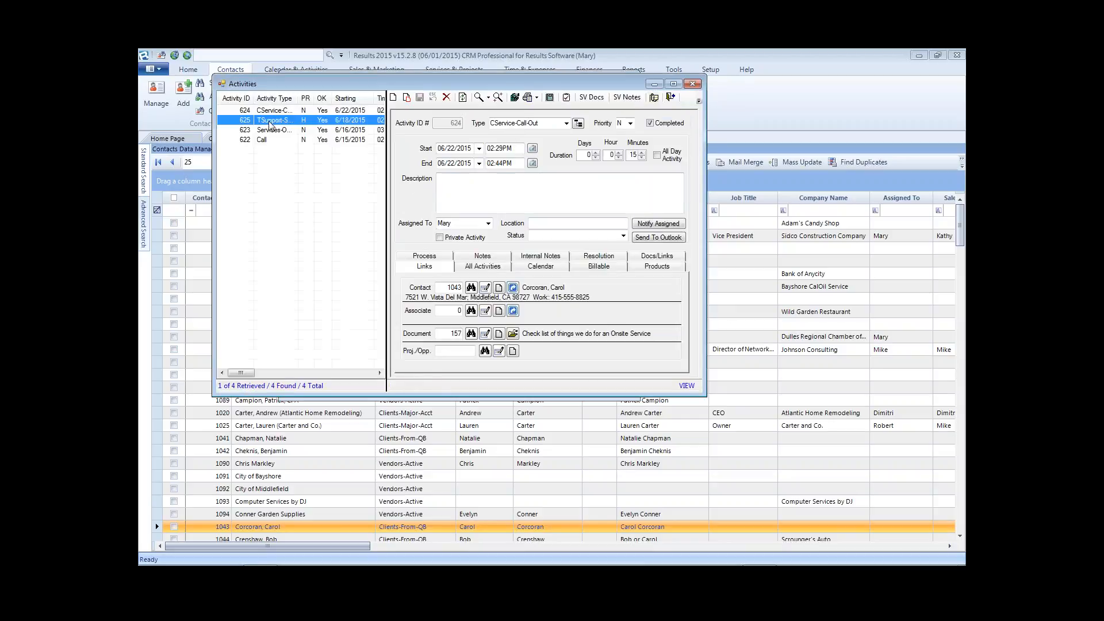
left_click(273, 111)
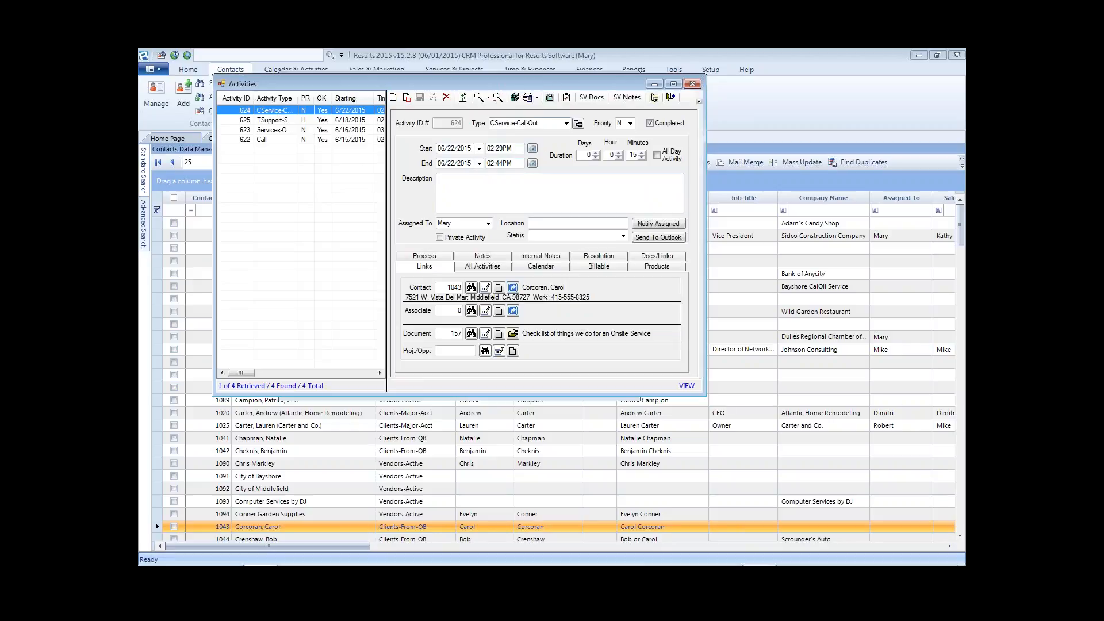
left_click(281, 121)
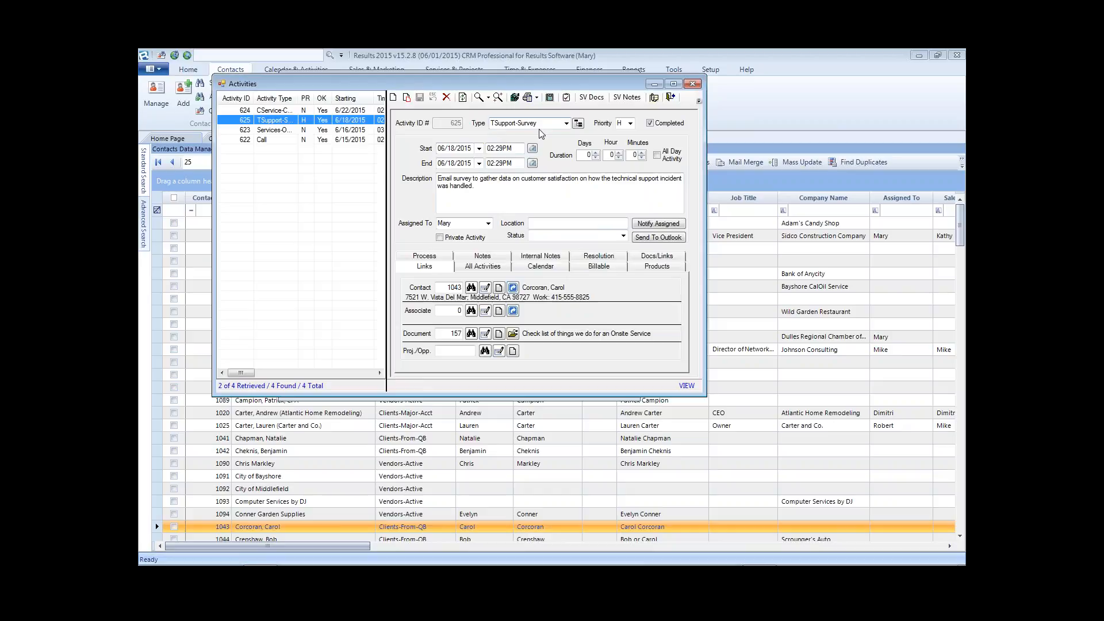
left_click(567, 98)
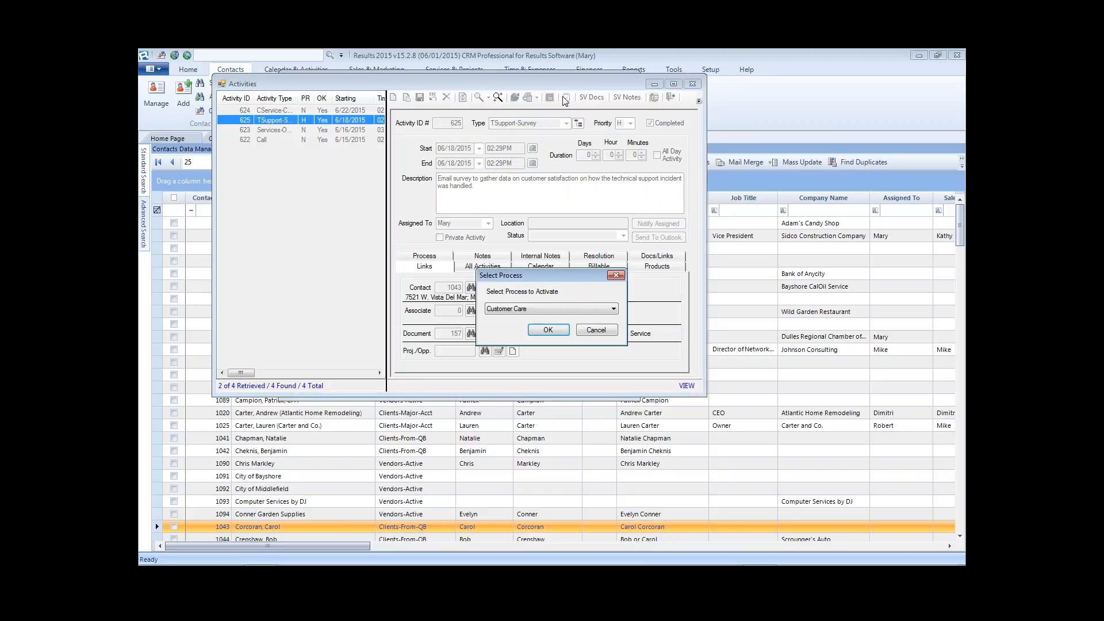
left_click(616, 275)
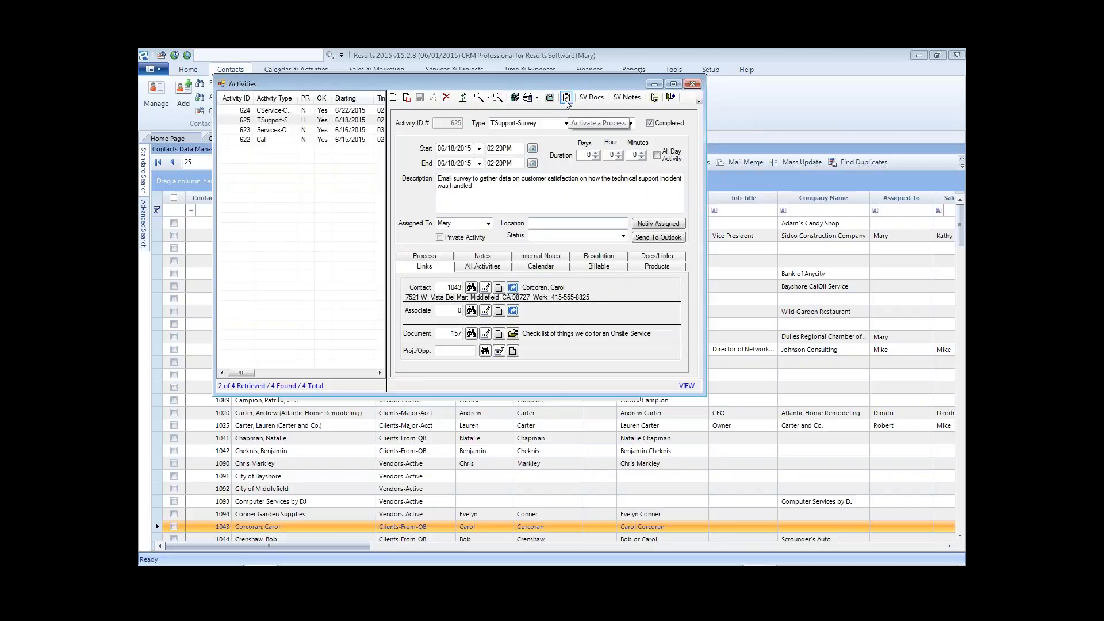
Activate the Onsite work process from the TSupport-Survey activity and dismiss the notice
left_click(566, 100)
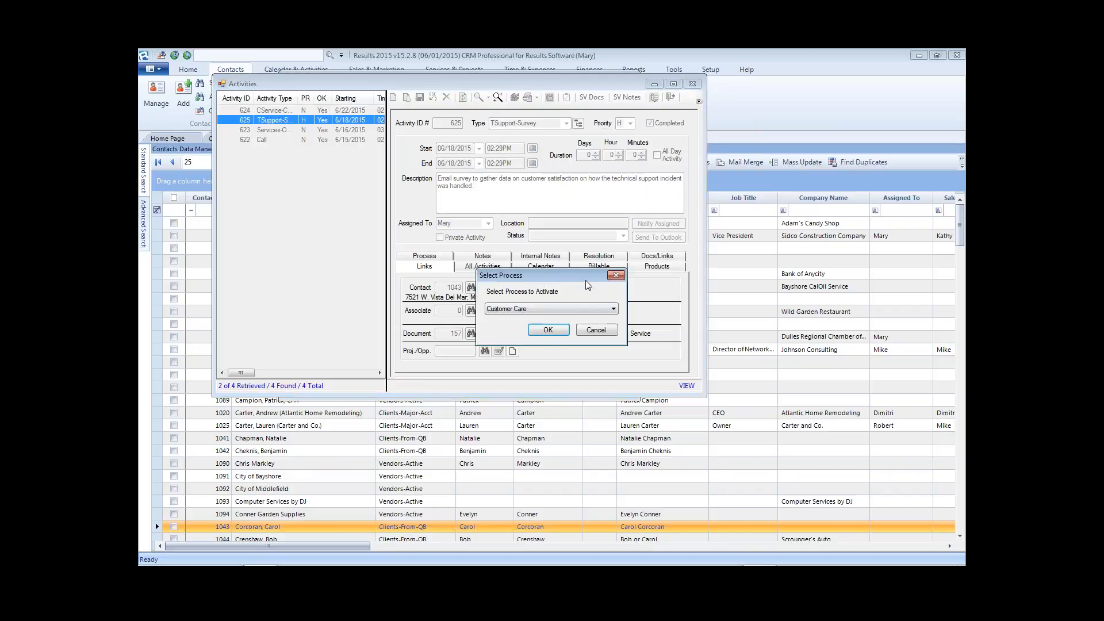
left_click_drag(585, 280, 593, 198)
left_click(619, 226)
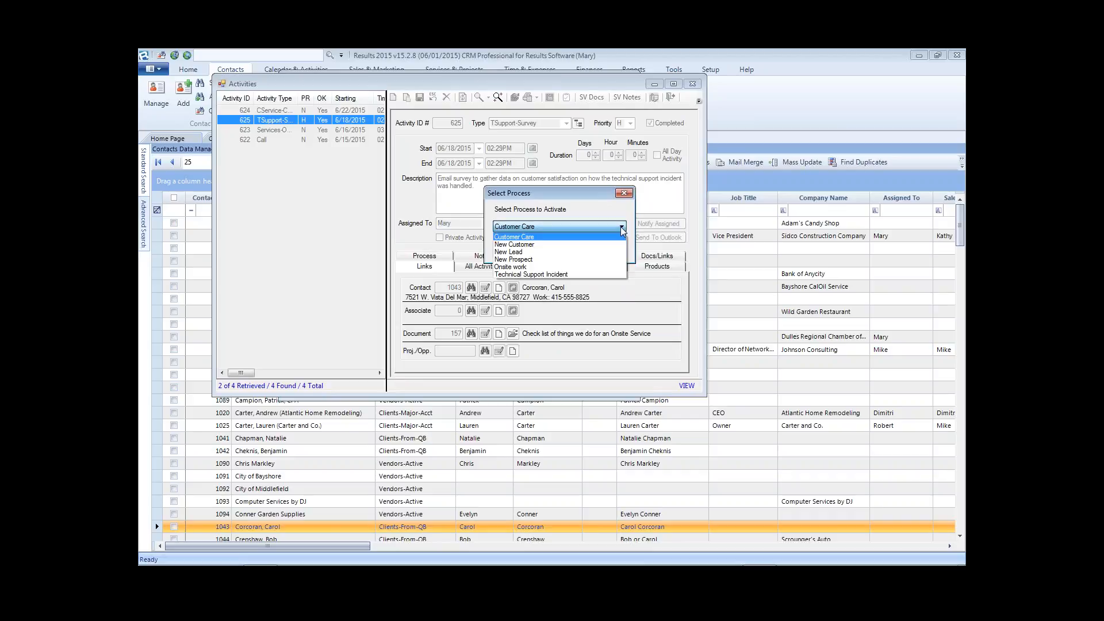
left_click(514, 267)
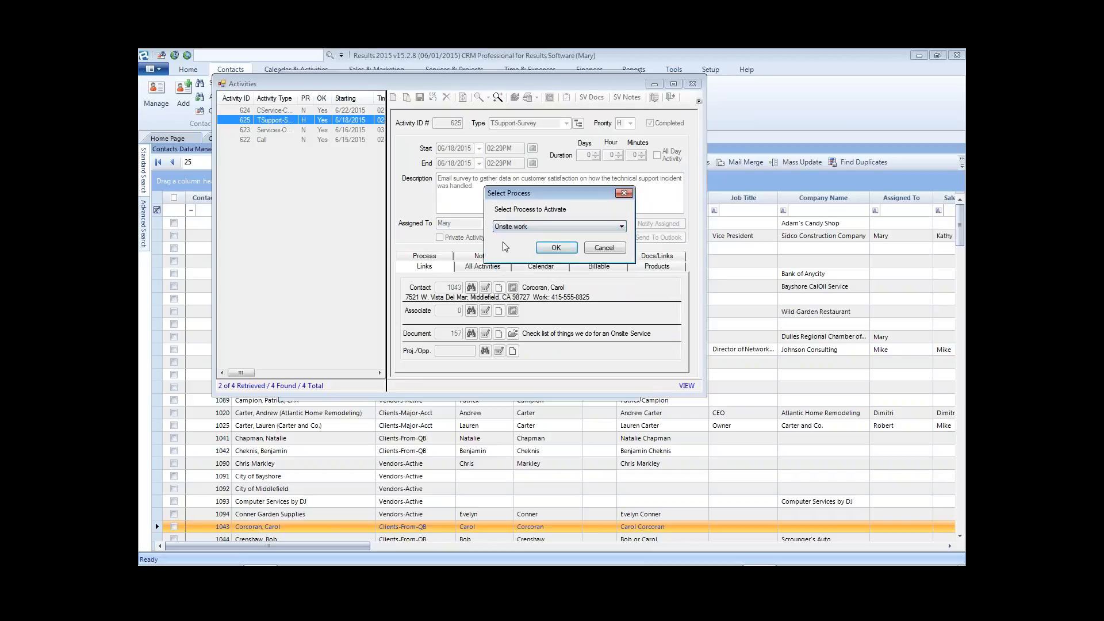
left_click(551, 248)
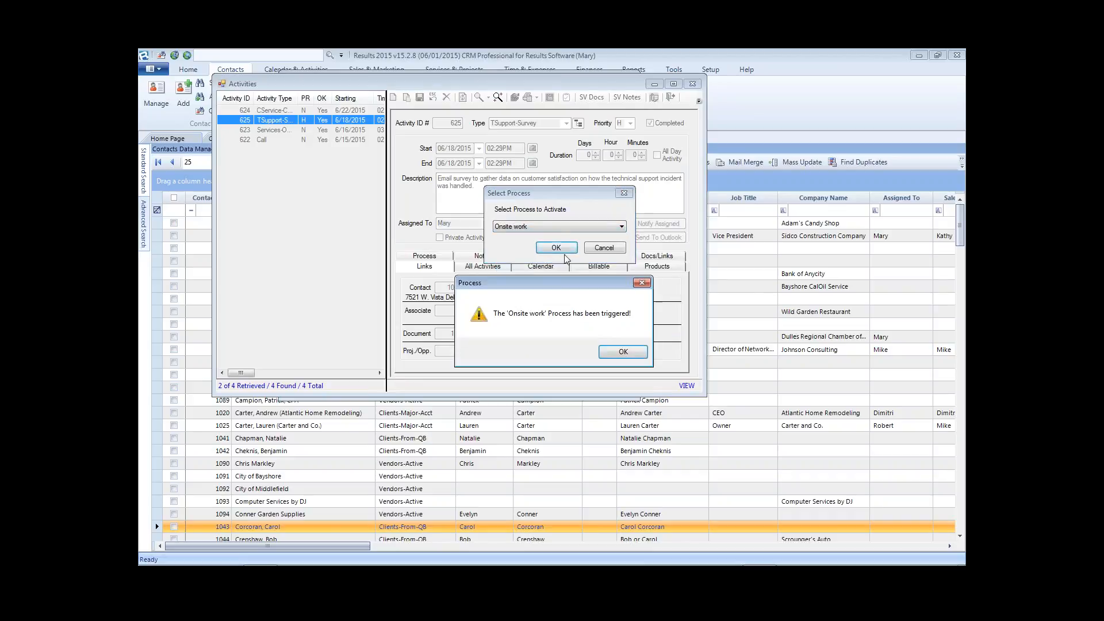
left_click(623, 353)
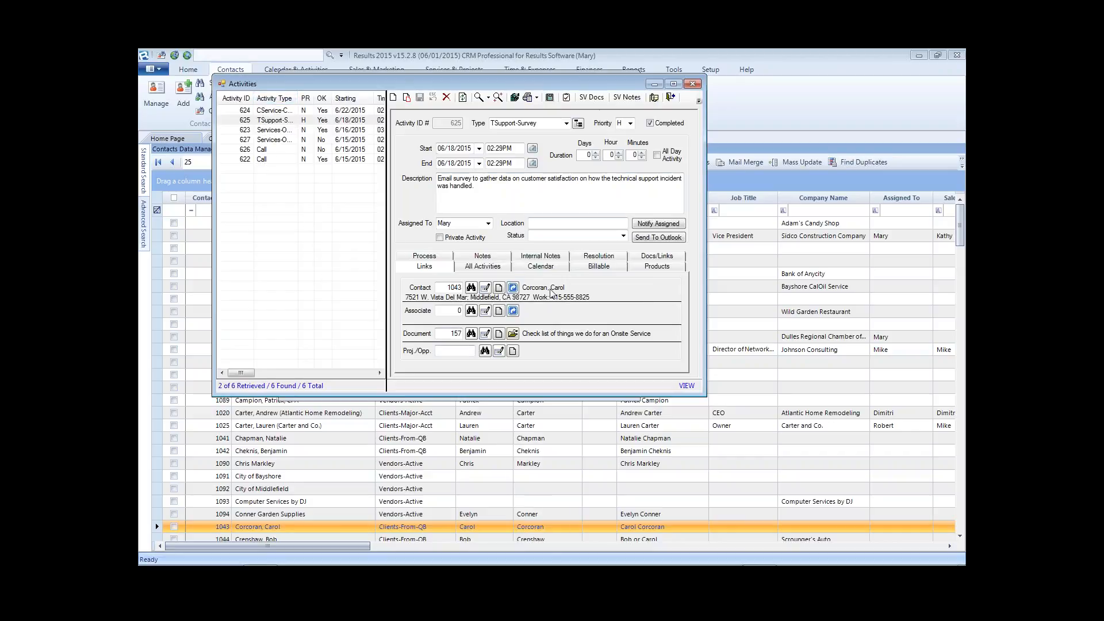
View the activity's process activation prompt again, cancel it, and close the activities and contact windows
left_click(456, 351)
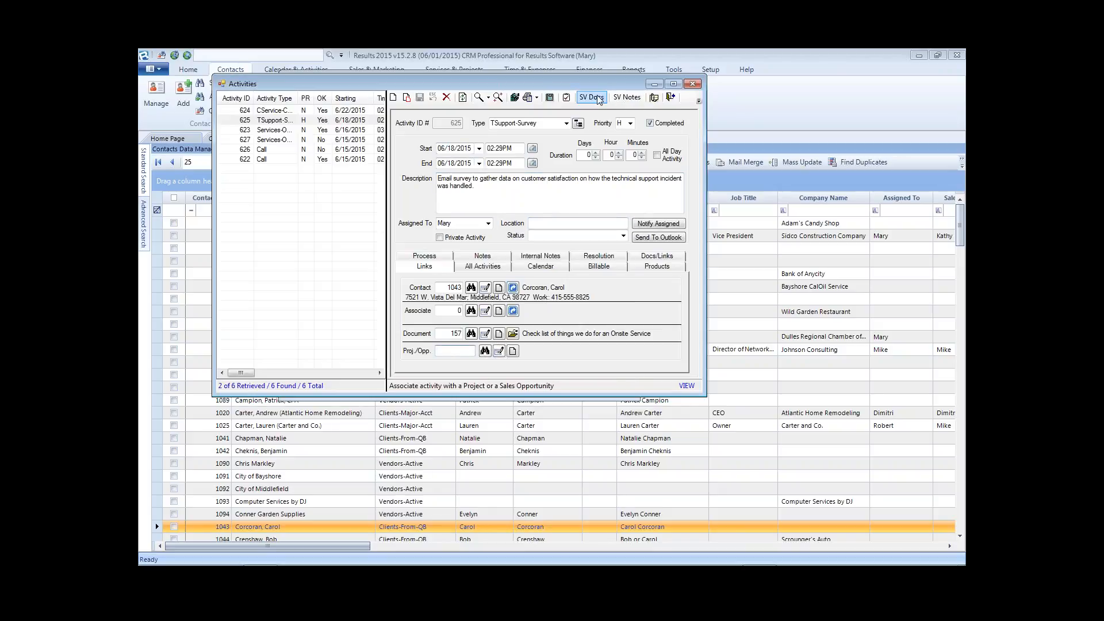
left_click(566, 99)
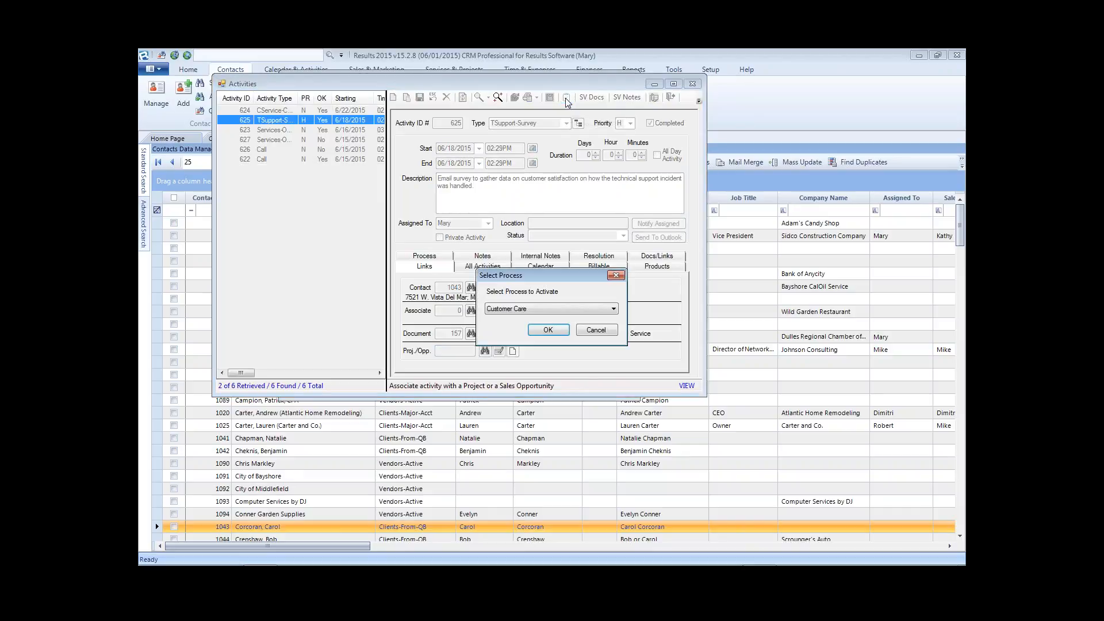
left_click(616, 274)
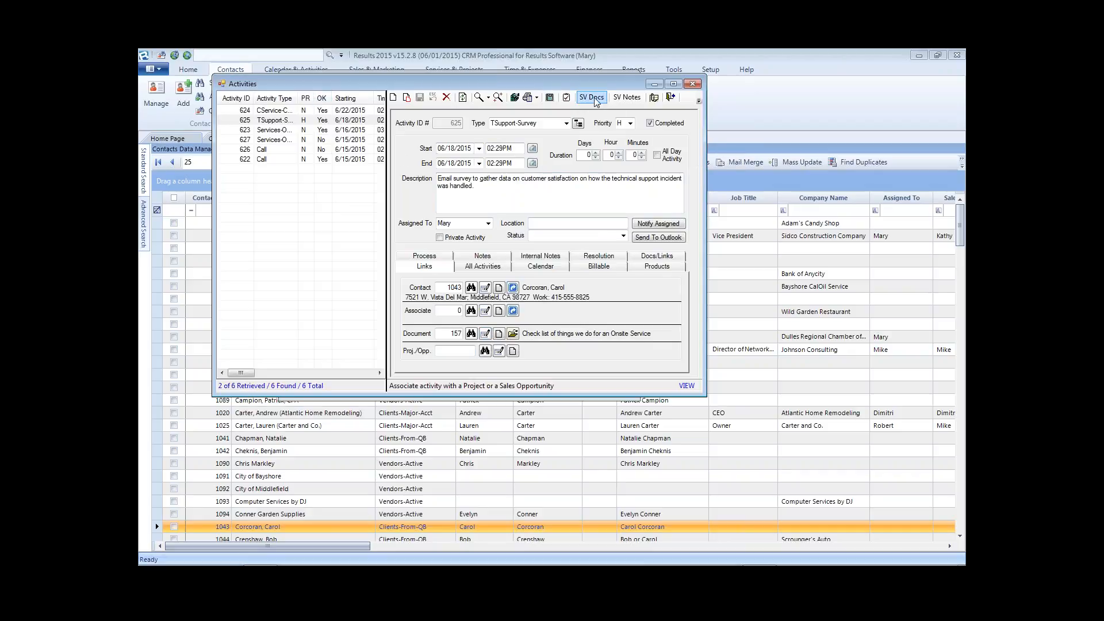
left_click(693, 83)
left_click(633, 79)
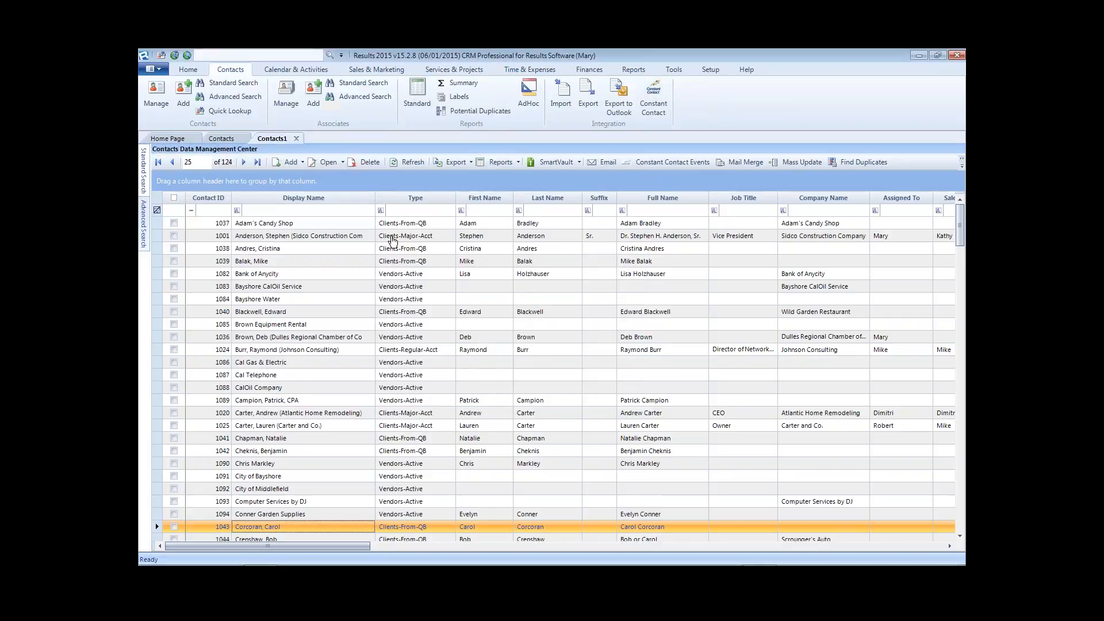
Open the Conner Garden Supplies contact, check its activities list, and close the record
left_click(281, 517)
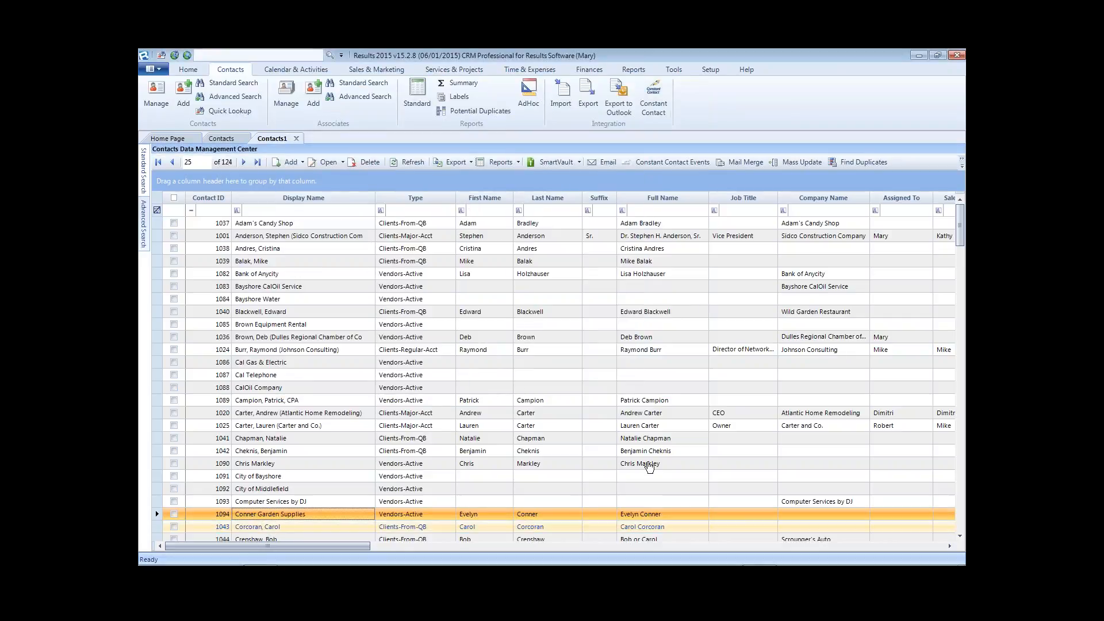
double_click(307, 513)
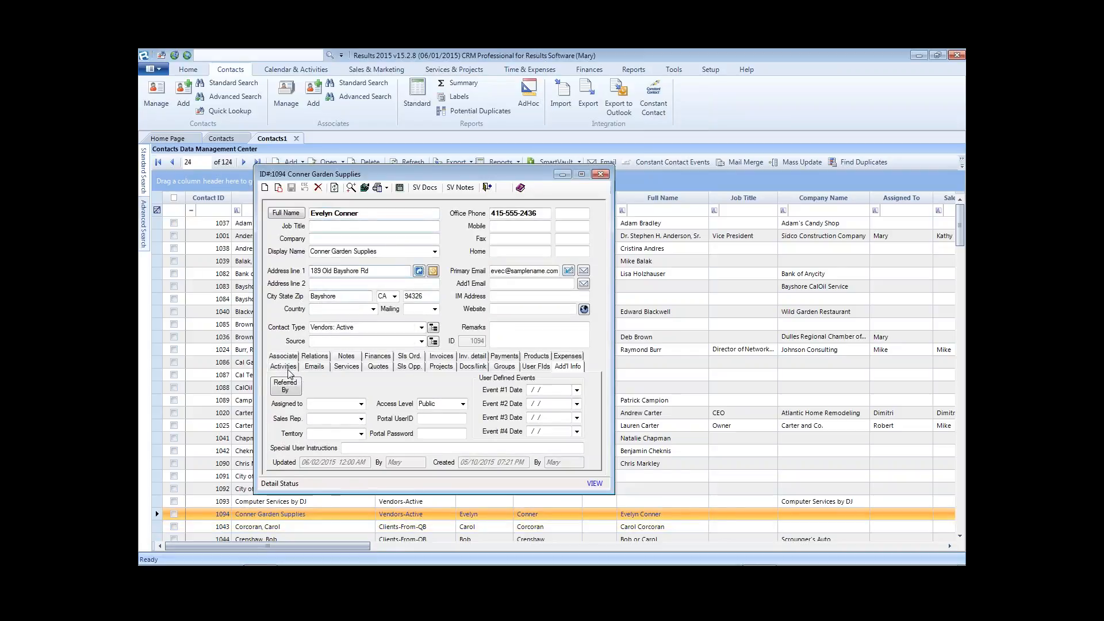
left_click(287, 368)
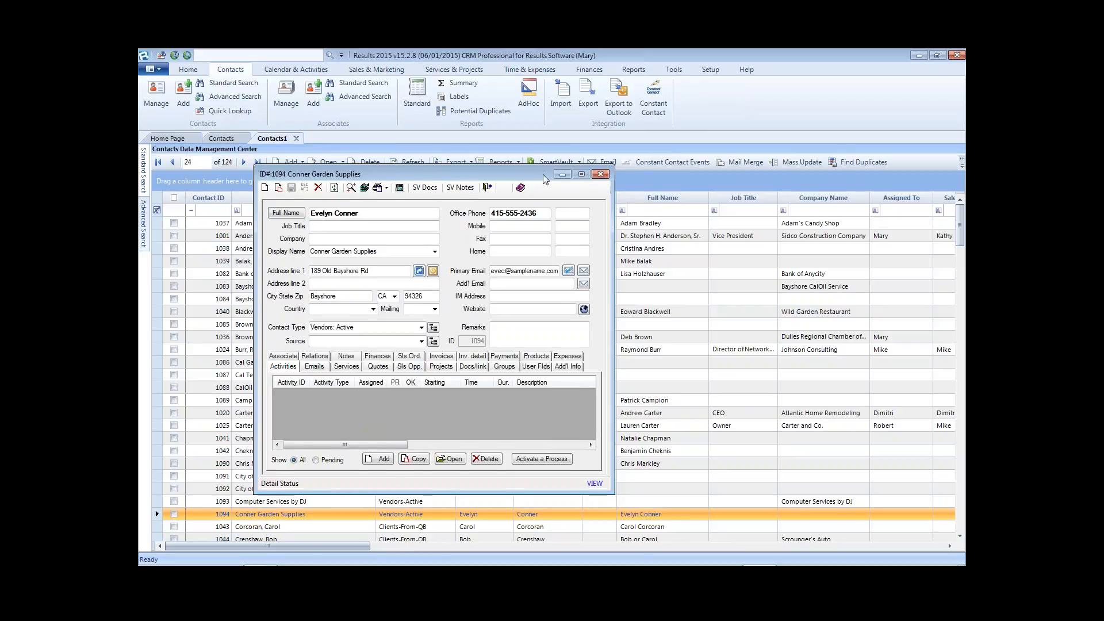
left_click_drag(543, 174, 546, 152)
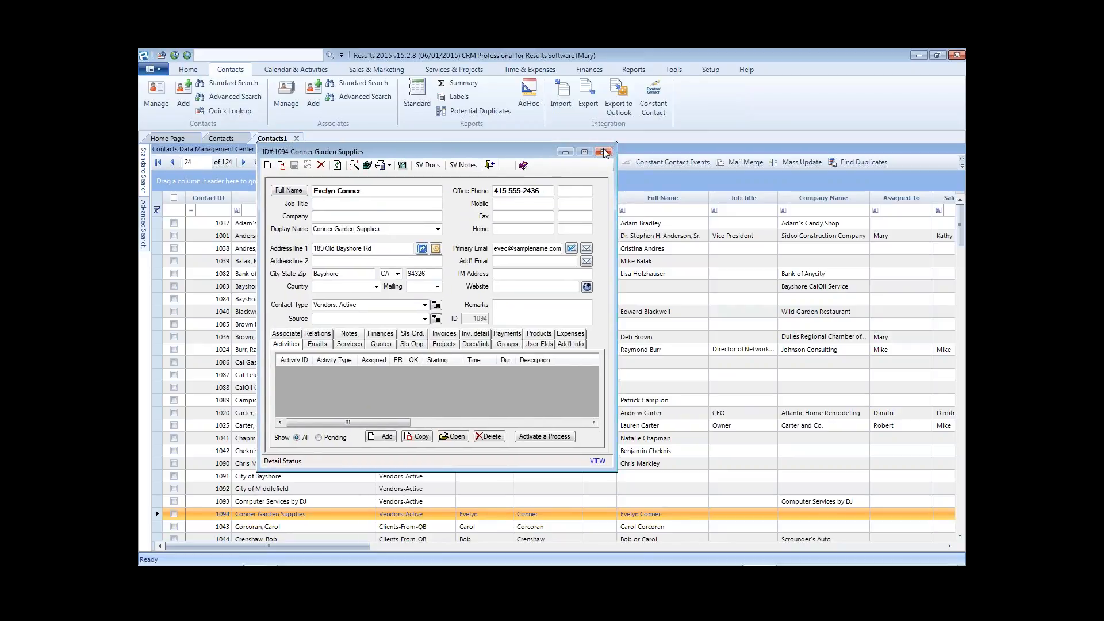
left_click(604, 152)
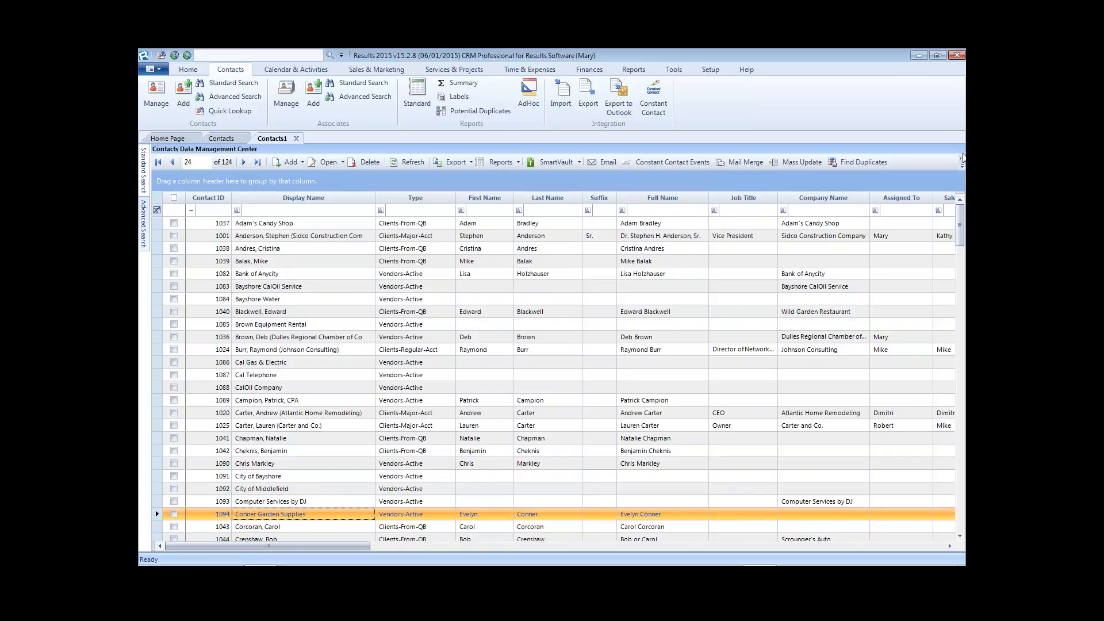
Activate the Customer Care process for Conner Garden Supplies from the contacts list and check the activities on its record
left_click(960, 166)
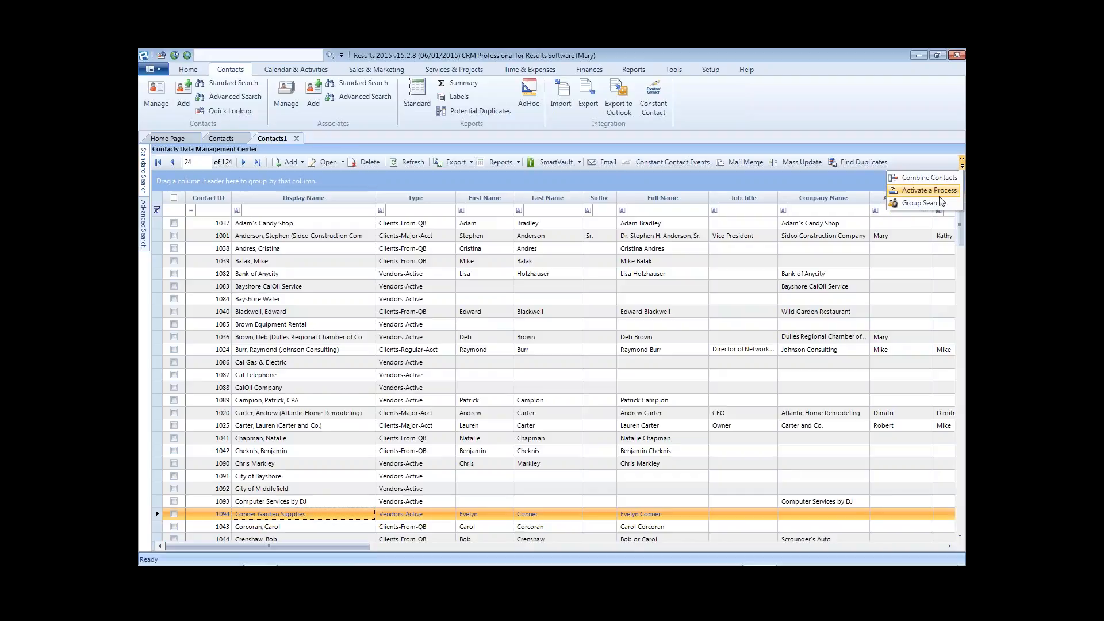
left_click(913, 189)
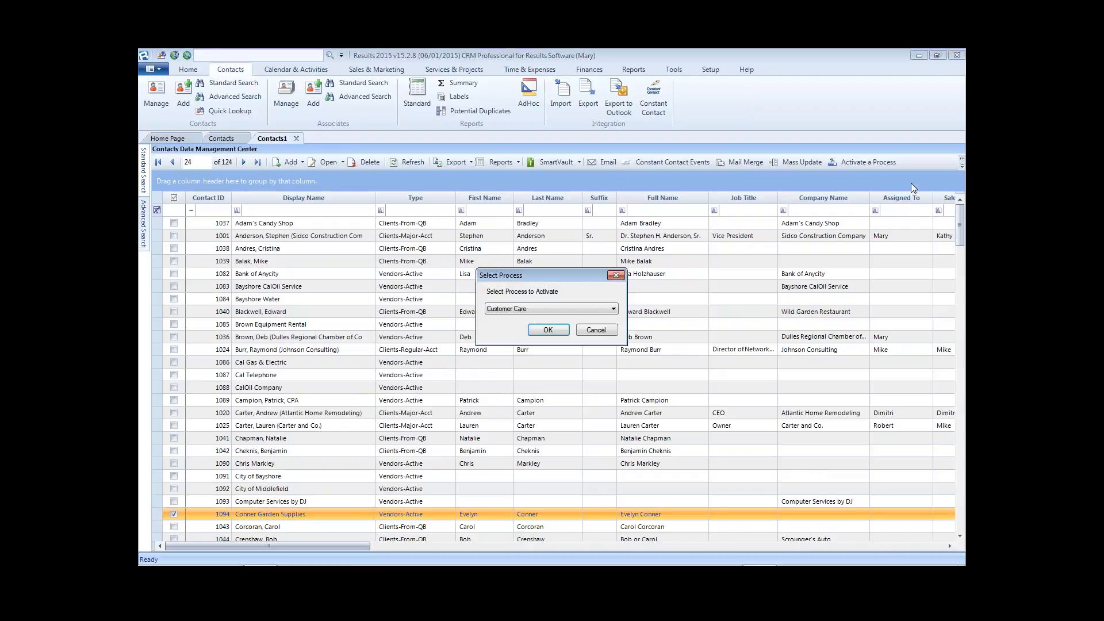
left_click(613, 309)
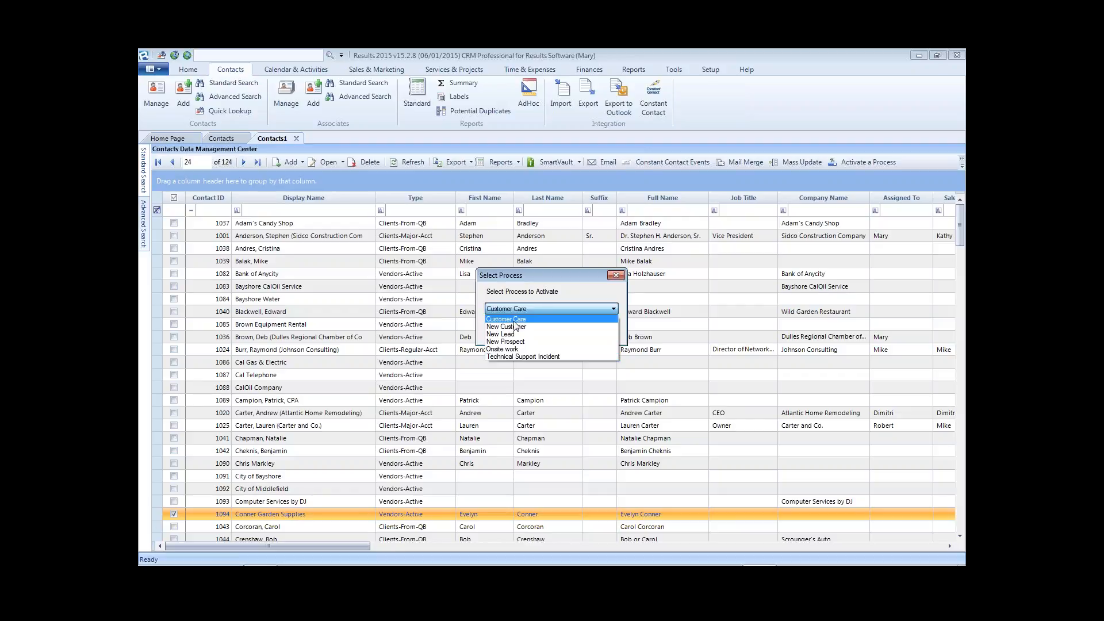
left_click(515, 320)
left_click(548, 330)
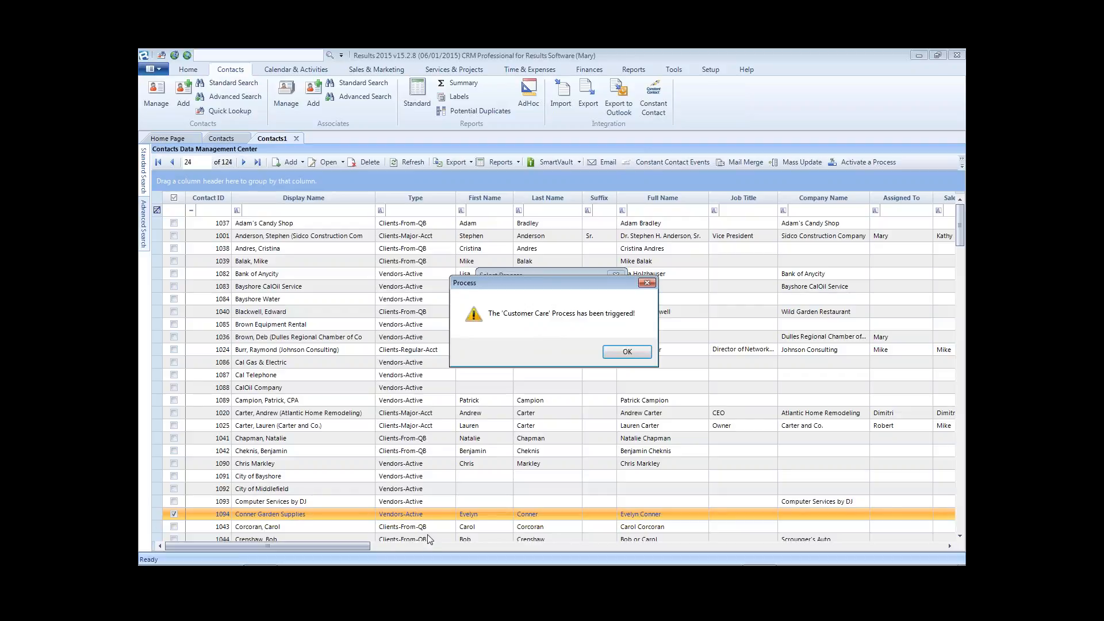
left_click(621, 352)
double_click(263, 513)
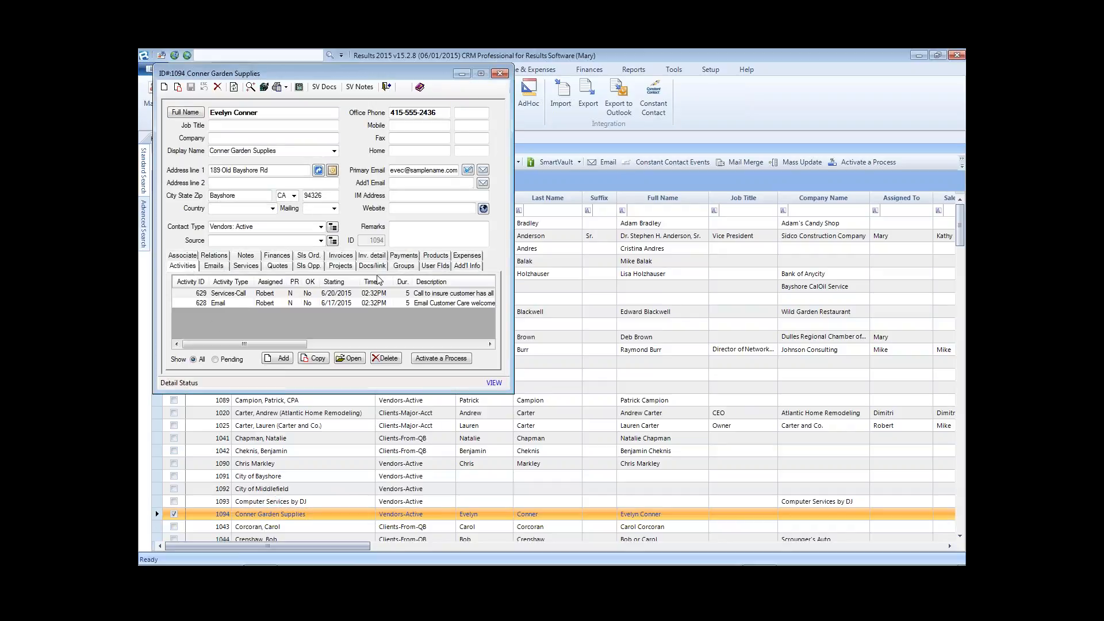
left_click(500, 73)
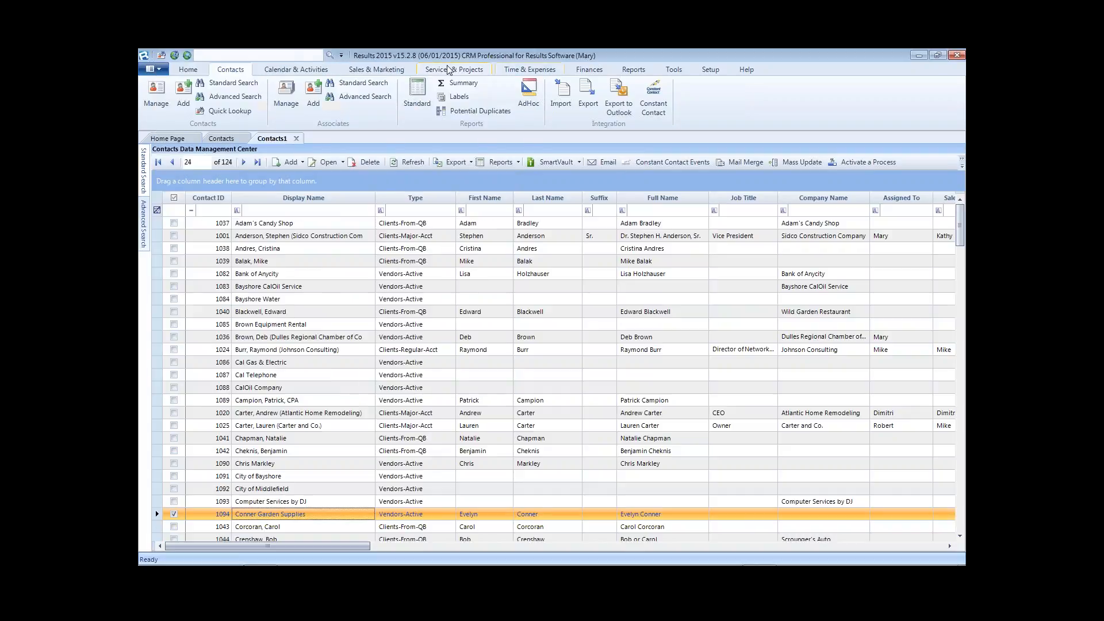
Open the HANOVER sales opportunity from the sales opportunities list and show its activities
left_click(296, 70)
left_click(377, 70)
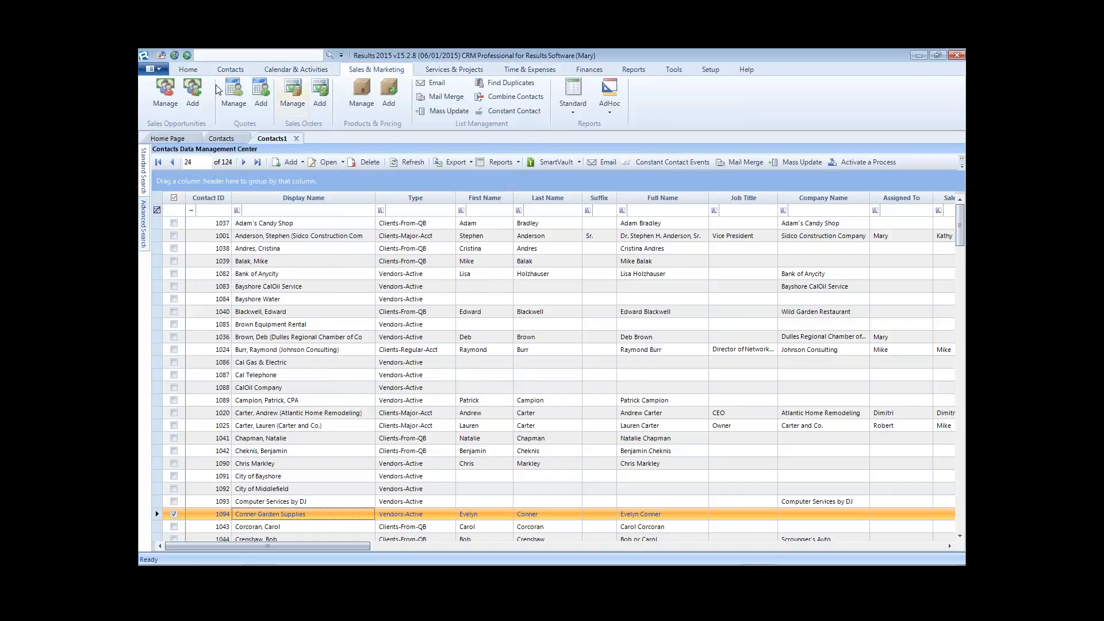
left_click(165, 92)
double_click(328, 248)
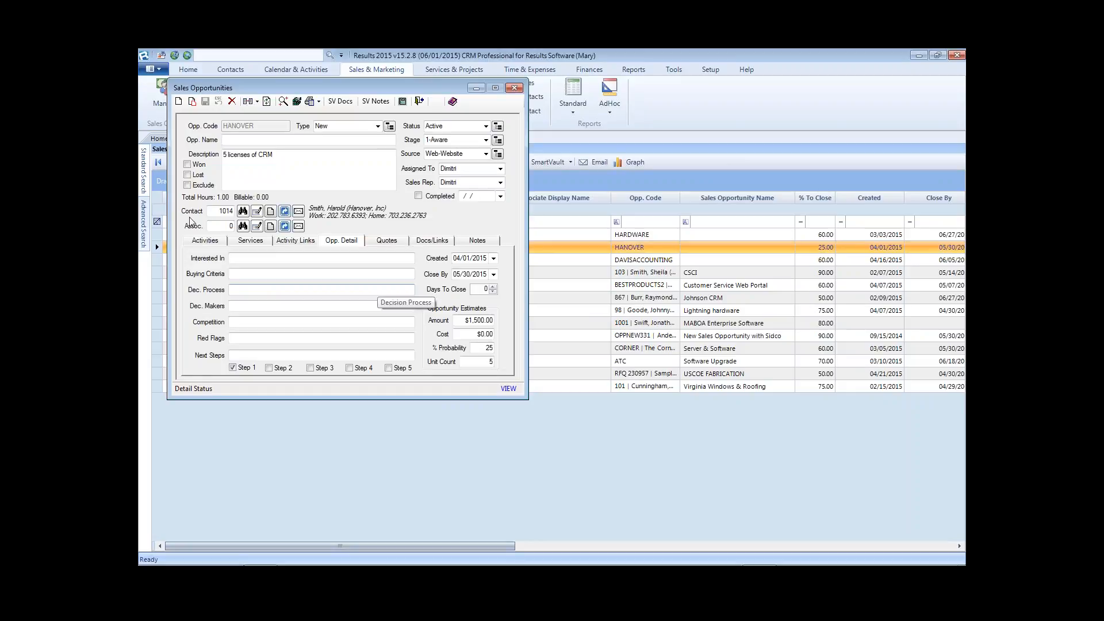
left_click(212, 245)
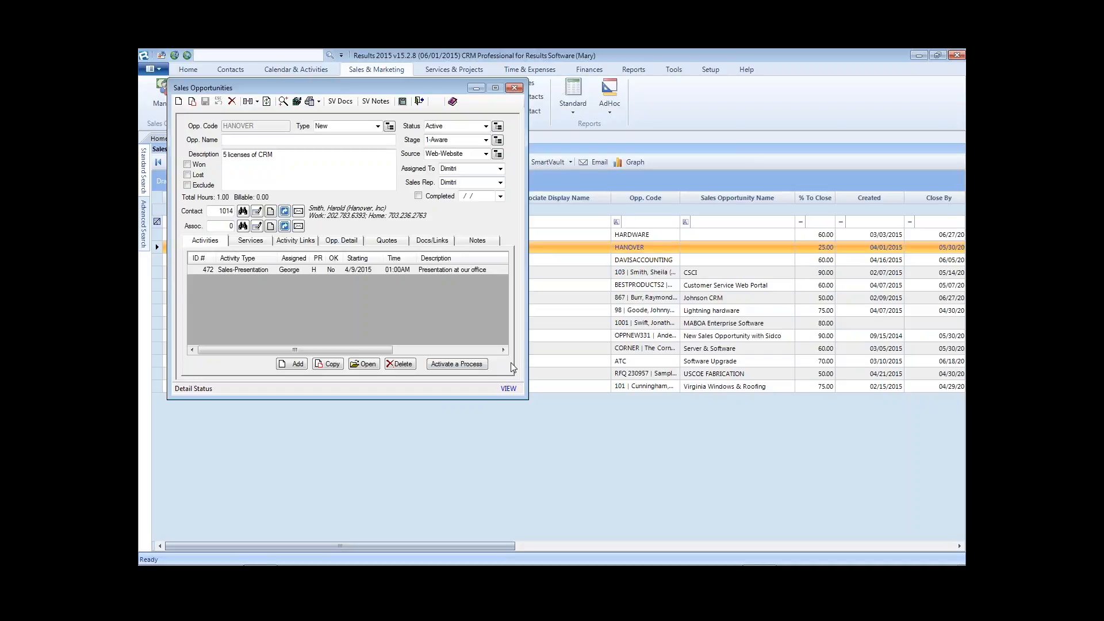
View the processes that can be activated for the HANOVER opportunity, cancel without activating one, and close the record
left_click(475, 364)
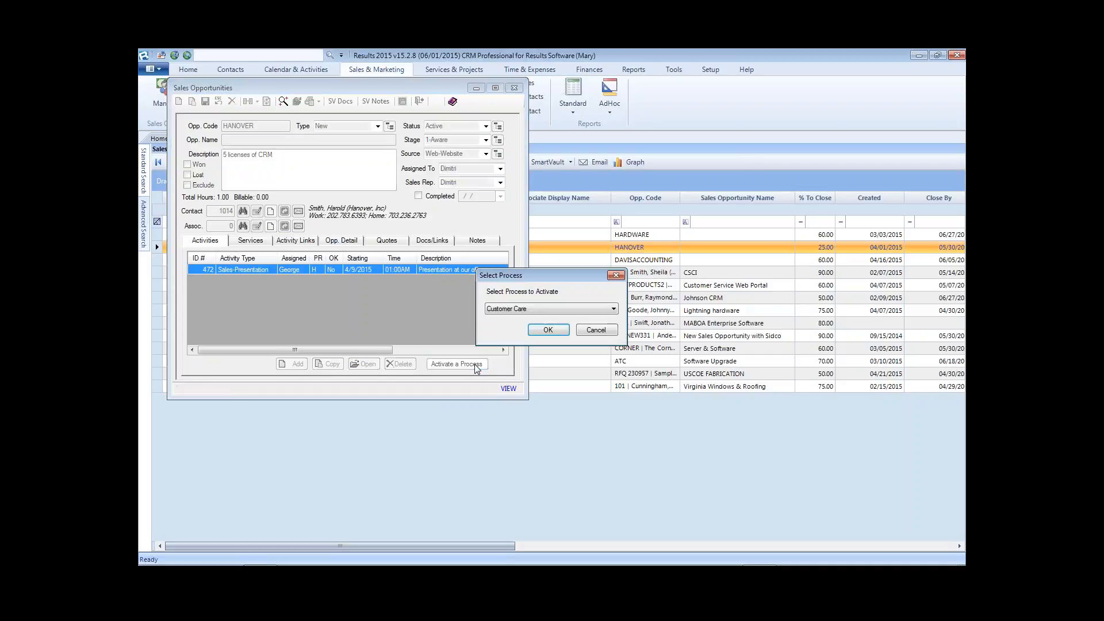
left_click(614, 309)
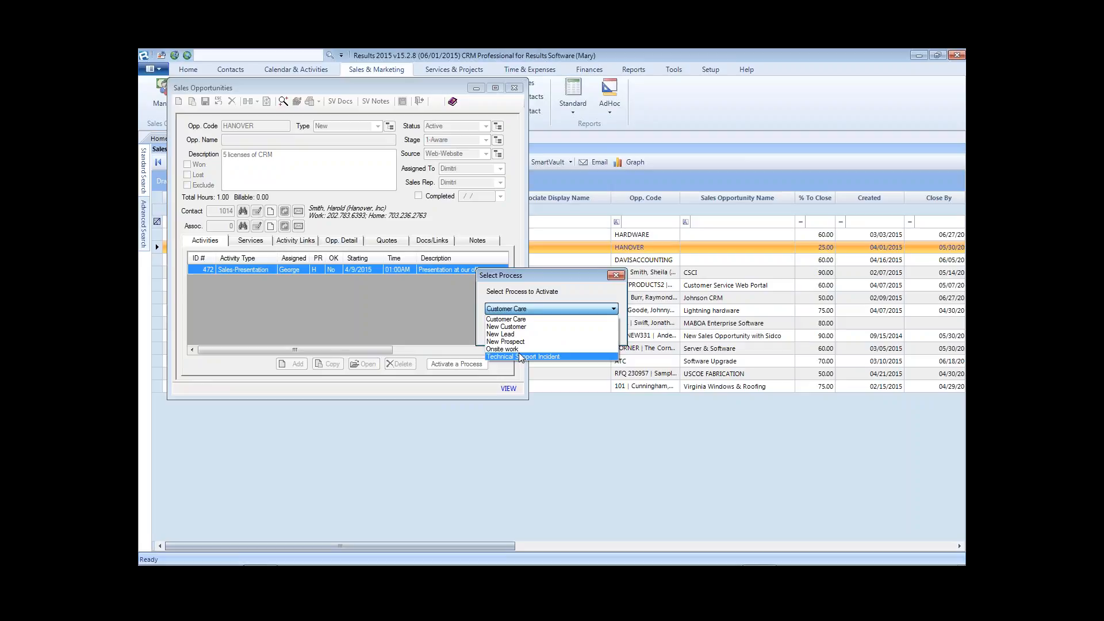
left_click(620, 278)
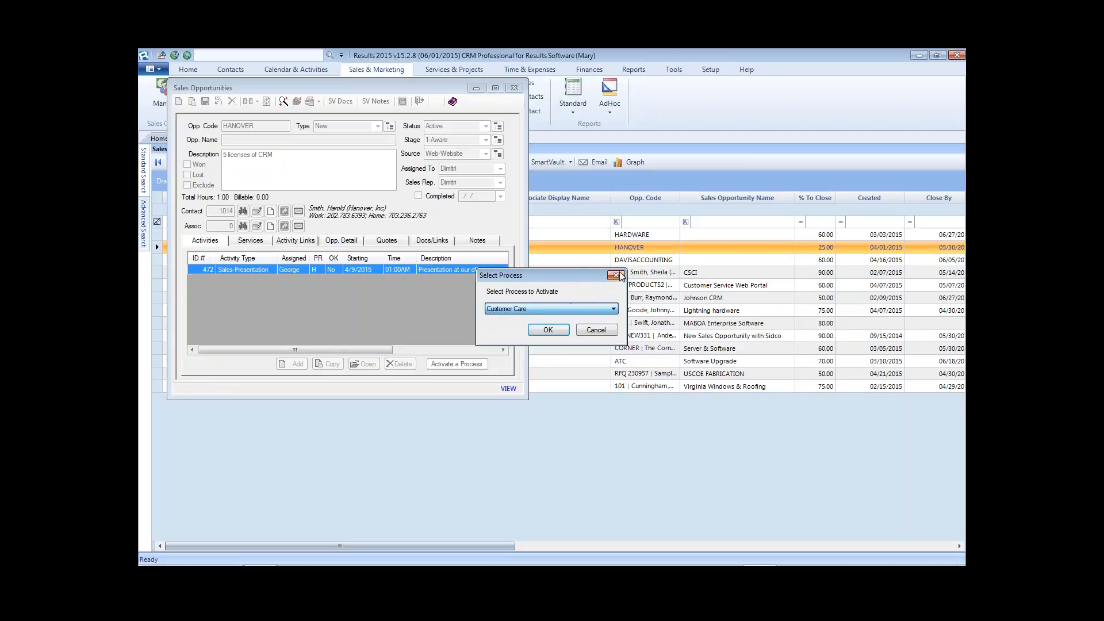
left_click(616, 275)
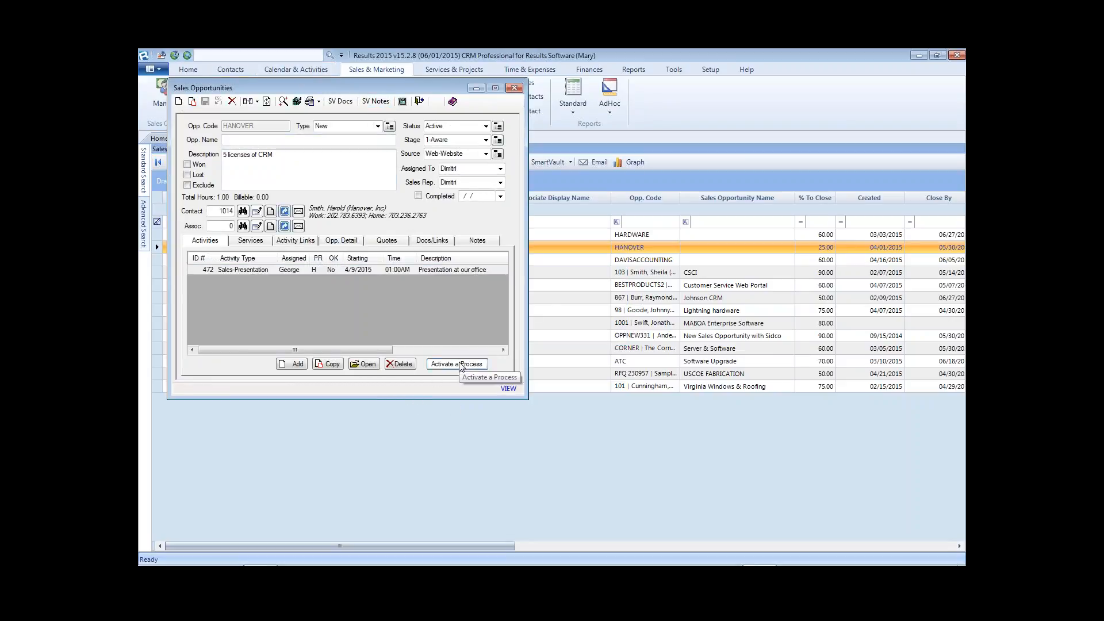
left_click(514, 88)
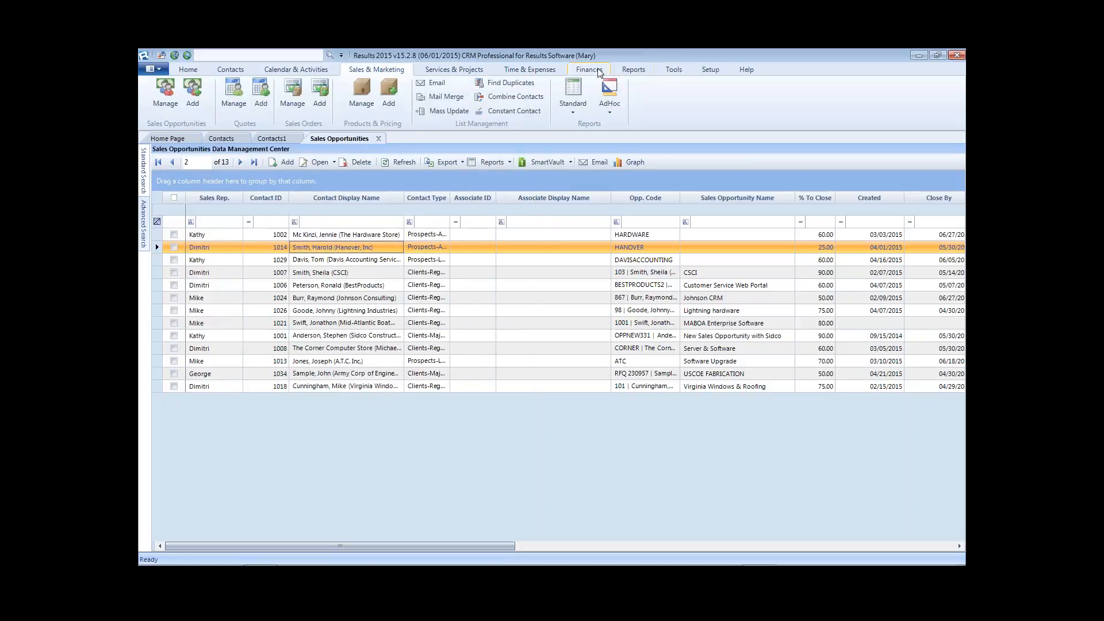
Open the seventh project in the projects and contracts list and show its activities
left_click(458, 70)
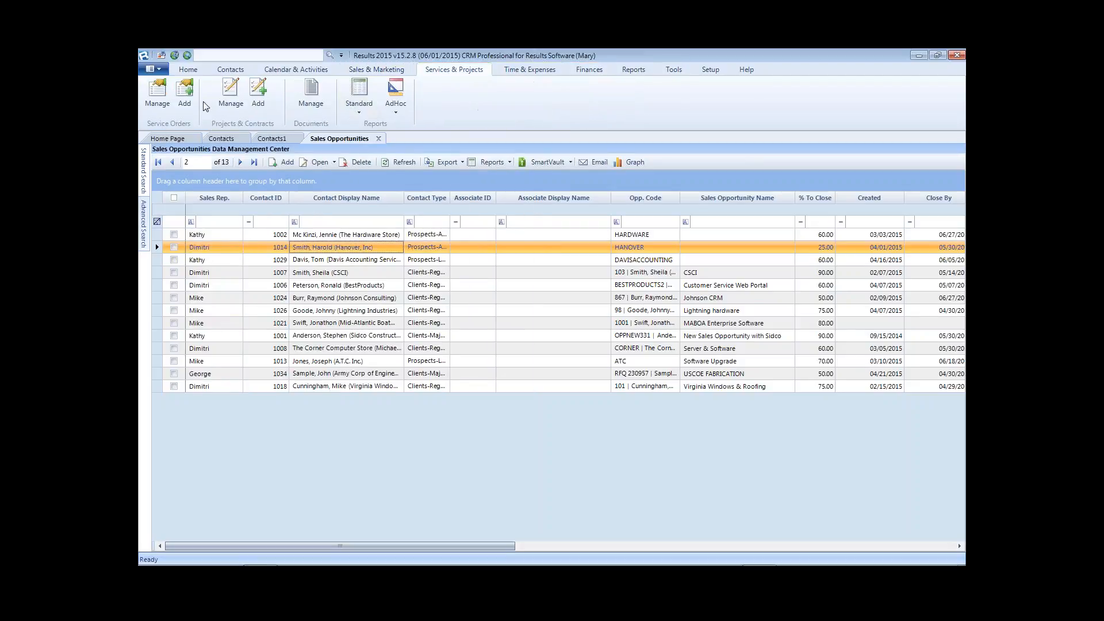
left_click(230, 95)
left_click(348, 299)
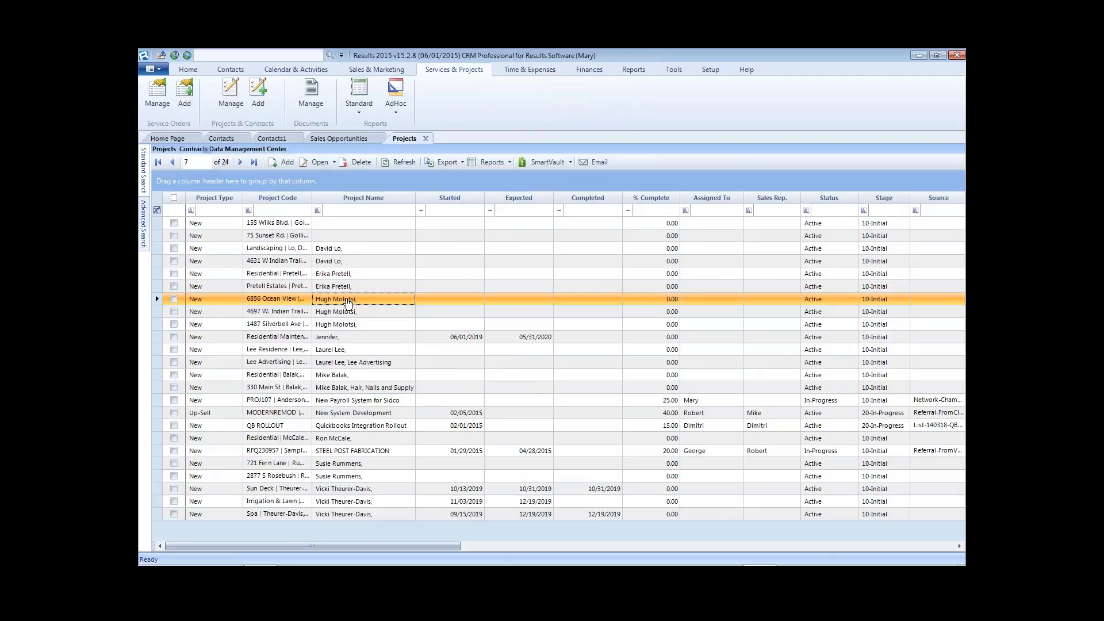
double_click(348, 299)
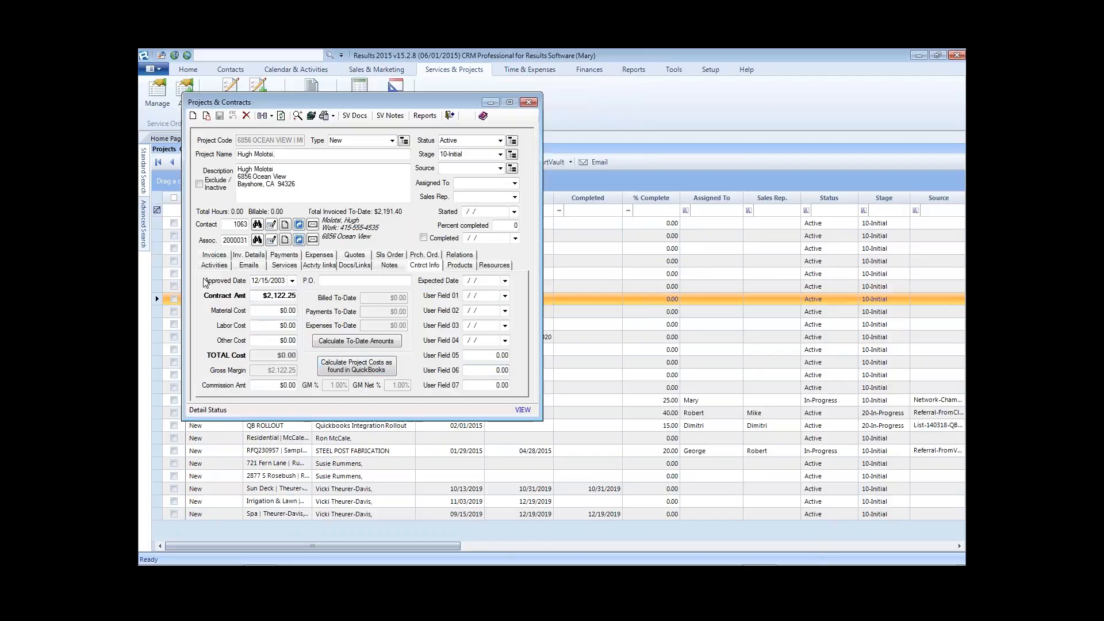
left_click(219, 266)
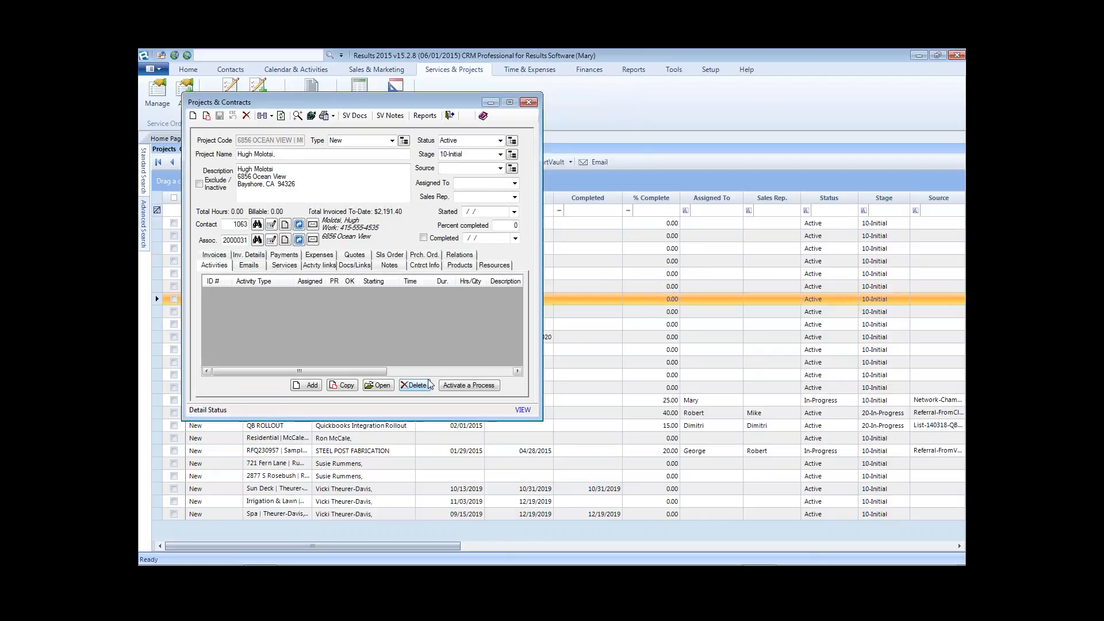
View the processes that can be activated for the project and cancel without choosing one
left_click(469, 385)
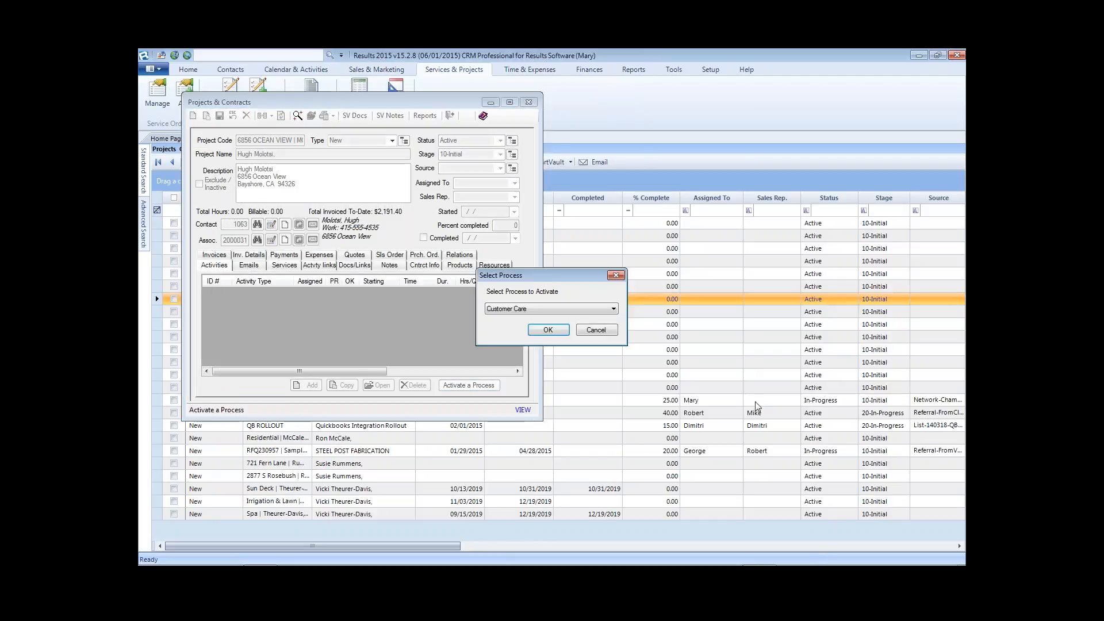
left_click(613, 310)
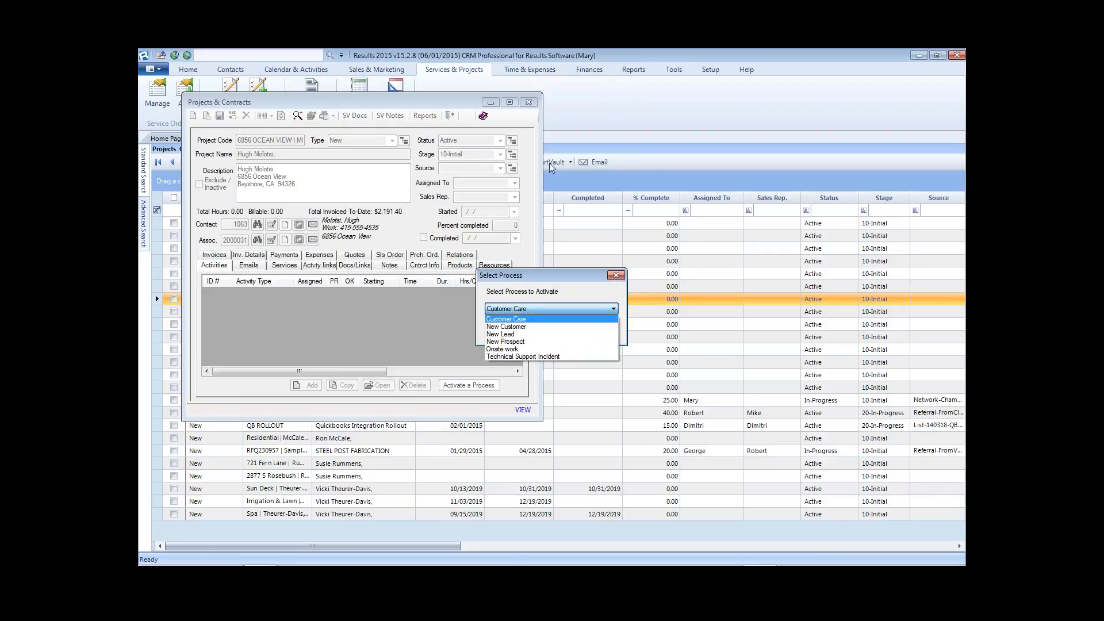
left_click(620, 278)
left_click(618, 276)
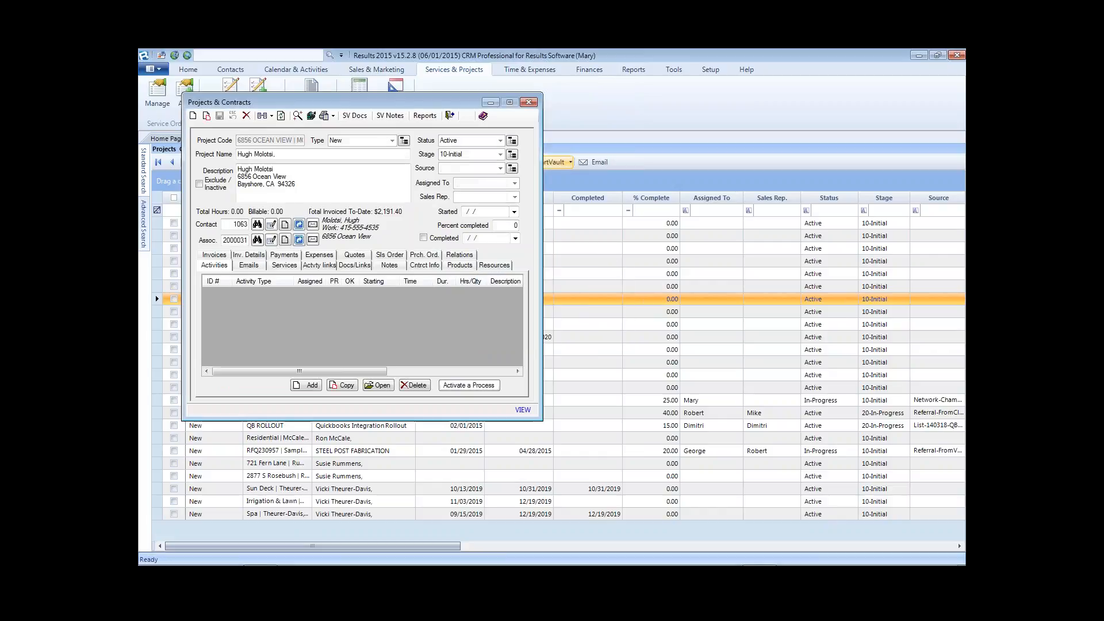
Set the project's stage to 40-Final and save the record
left_click(500, 154)
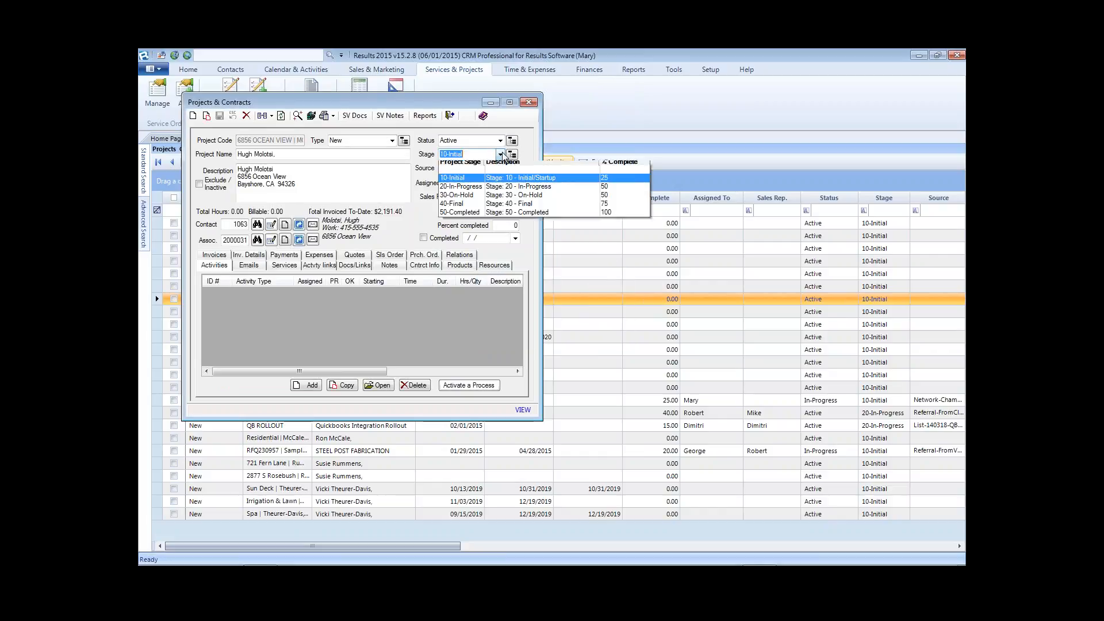
left_click(469, 208)
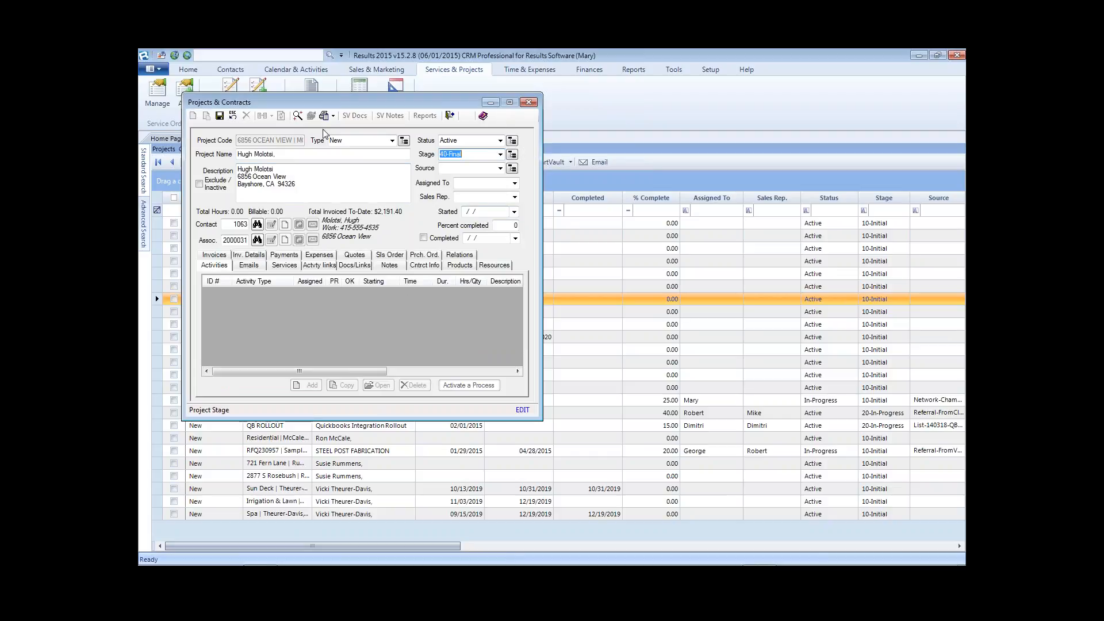
left_click(219, 115)
Activate the New Lead process for the project and dismiss the notice
left_click(492, 385)
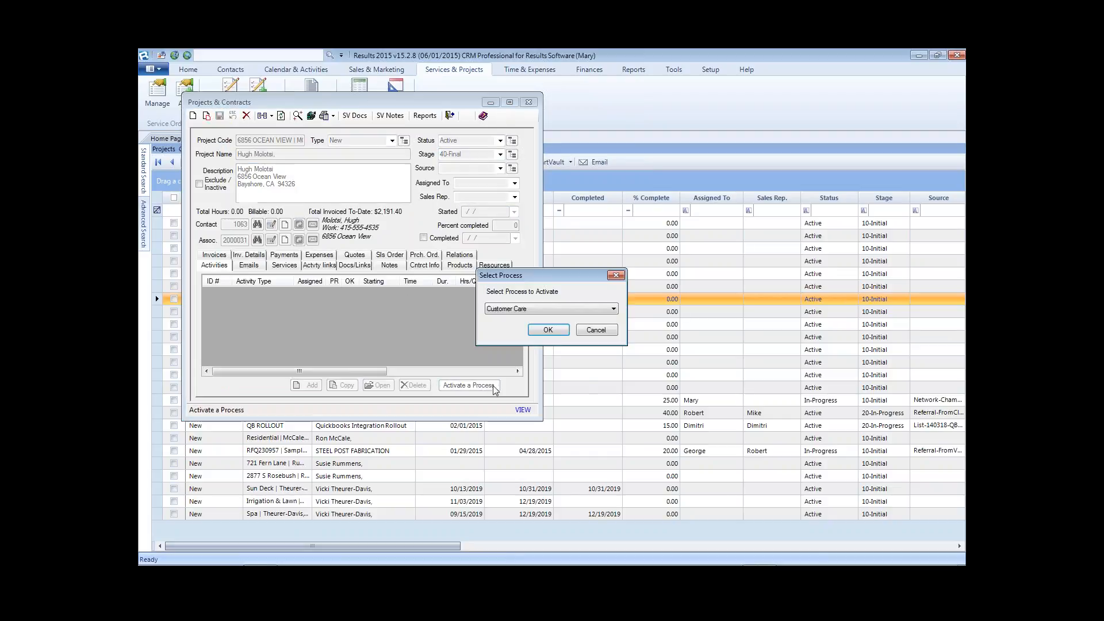
left_click(613, 308)
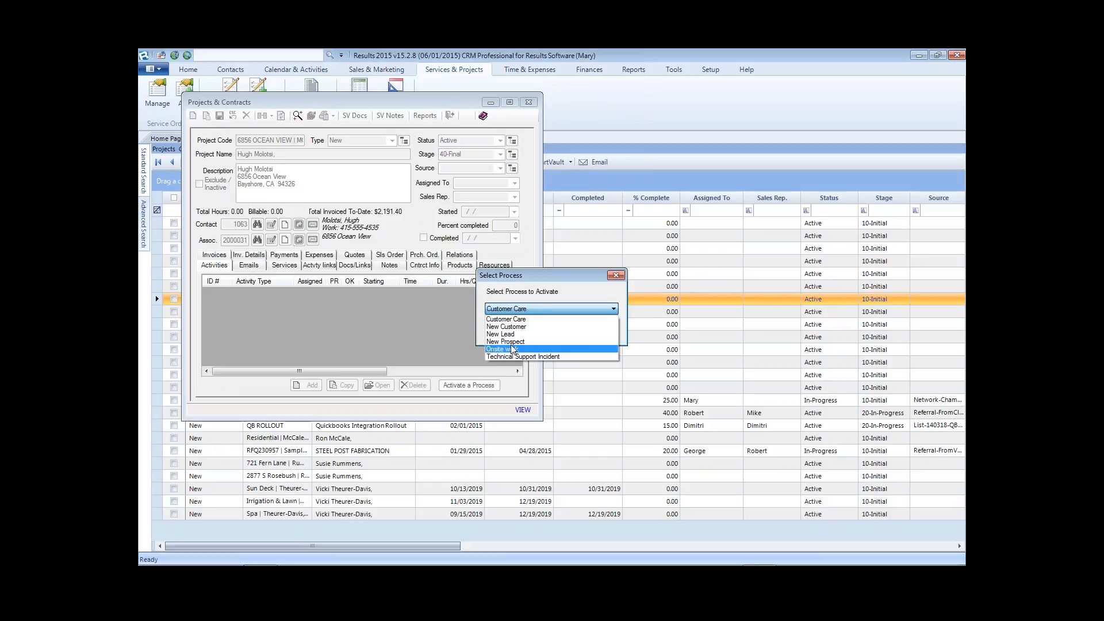
left_click(500, 334)
key("Return")
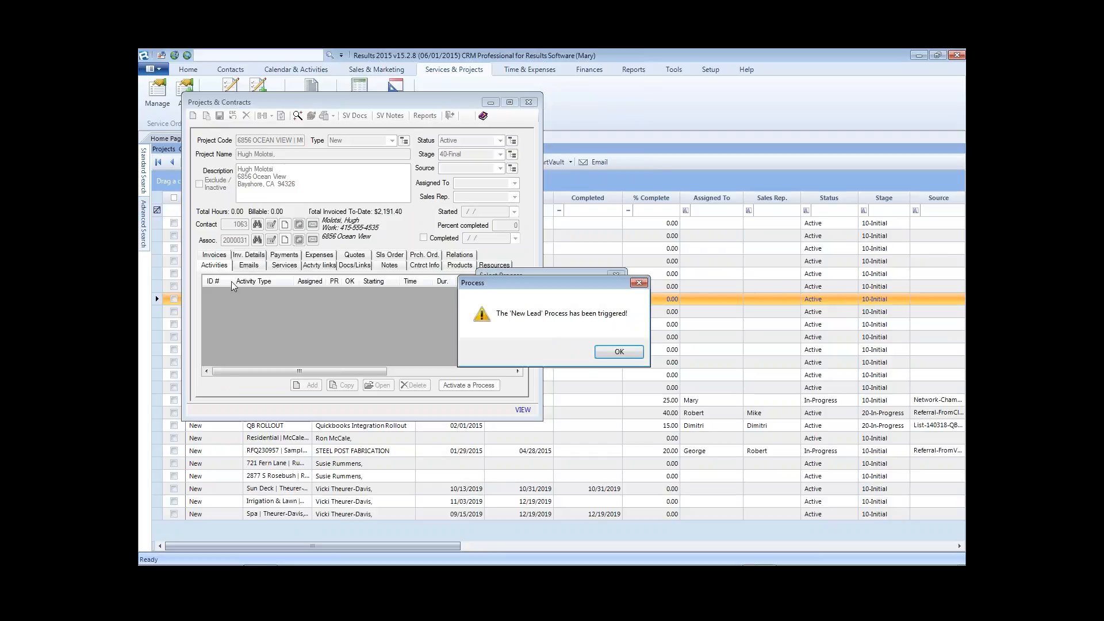
left_click(619, 352)
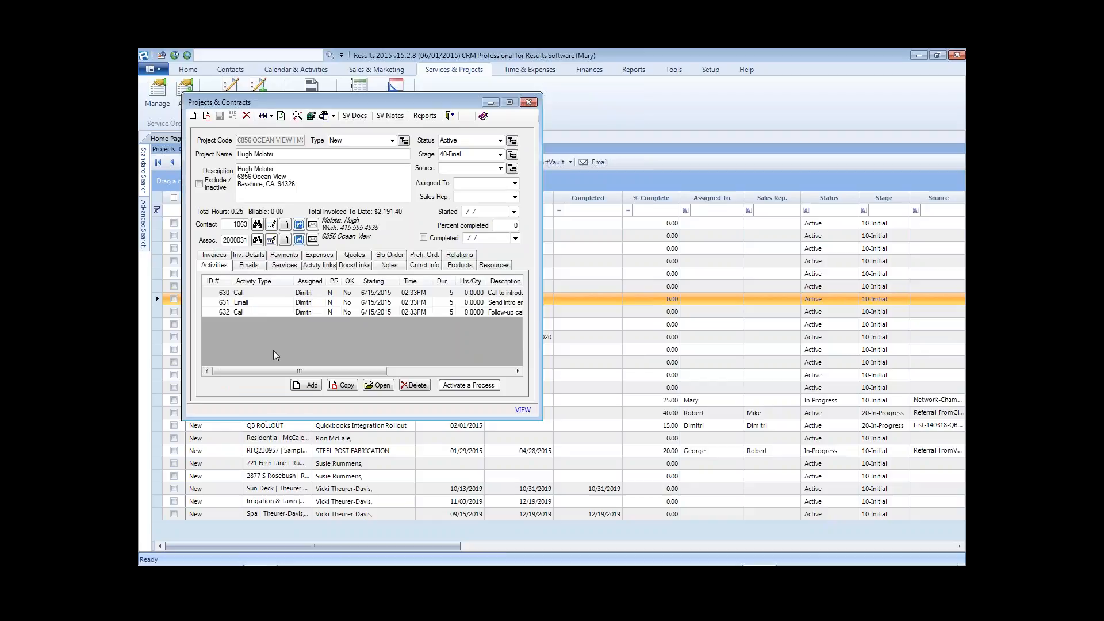
Open the project's first Call activity and go through the Call and Email activities of the New Lead process
double_click(303, 294)
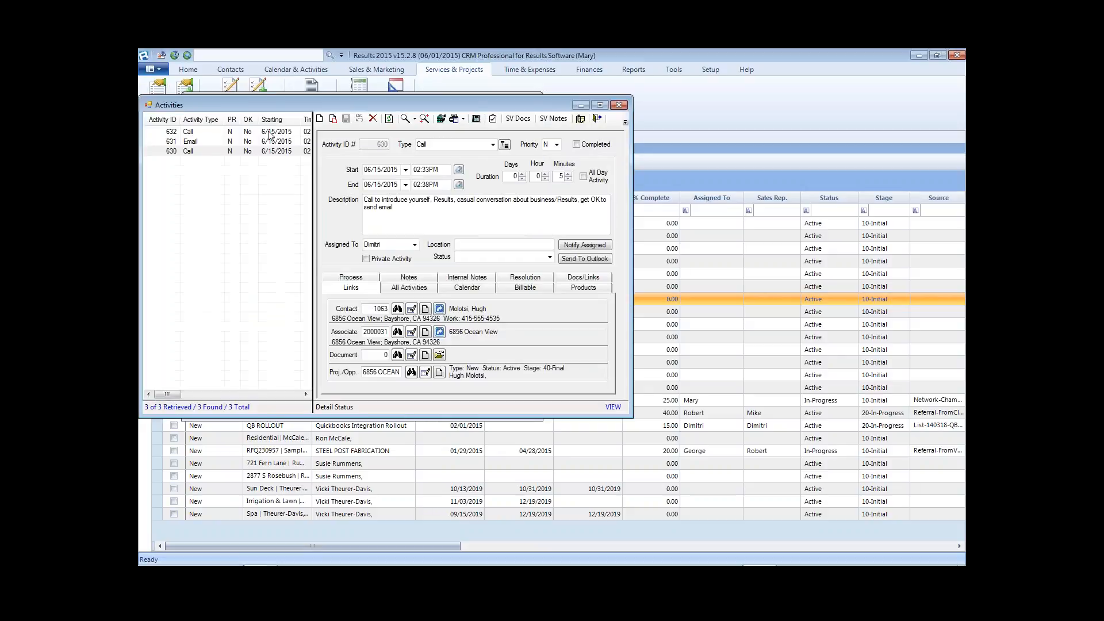
left_click(191, 133)
left_click(197, 141)
left_click(198, 151)
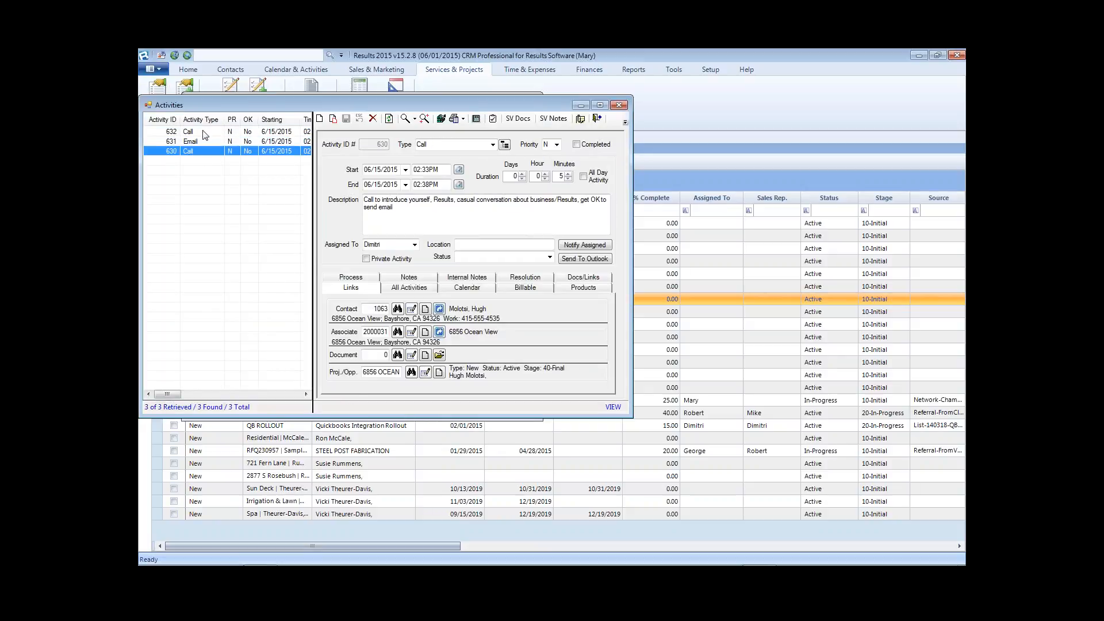
left_click(202, 132)
left_click(201, 141)
left_click(202, 150)
Add a Meeting activity with the description "added manually" to the project and save it
left_click(319, 118)
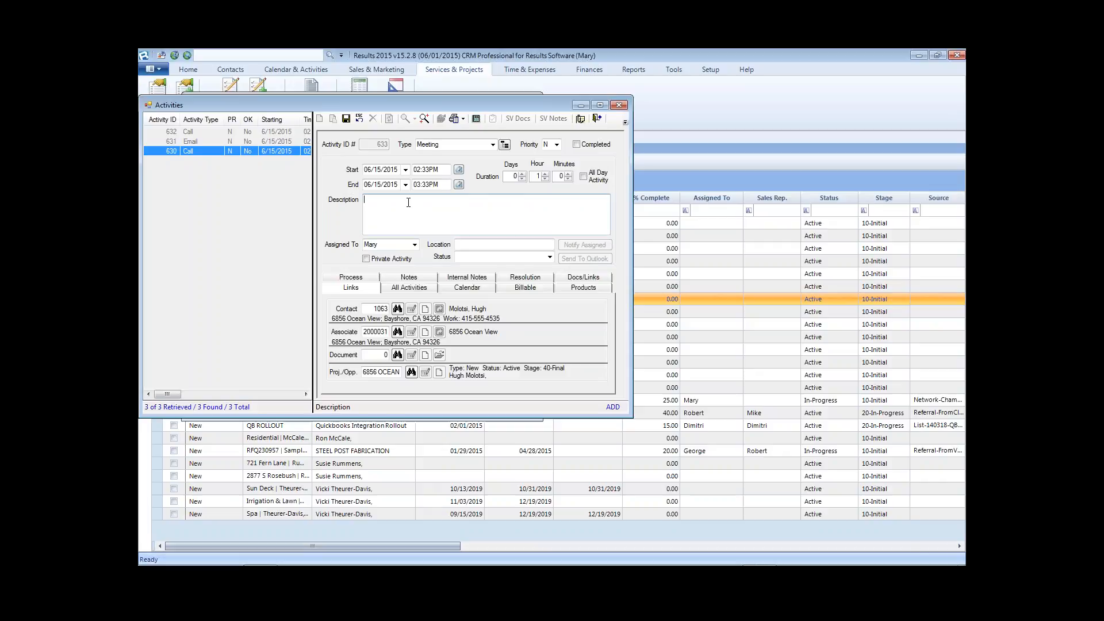
type("added manually")
left_click(346, 118)
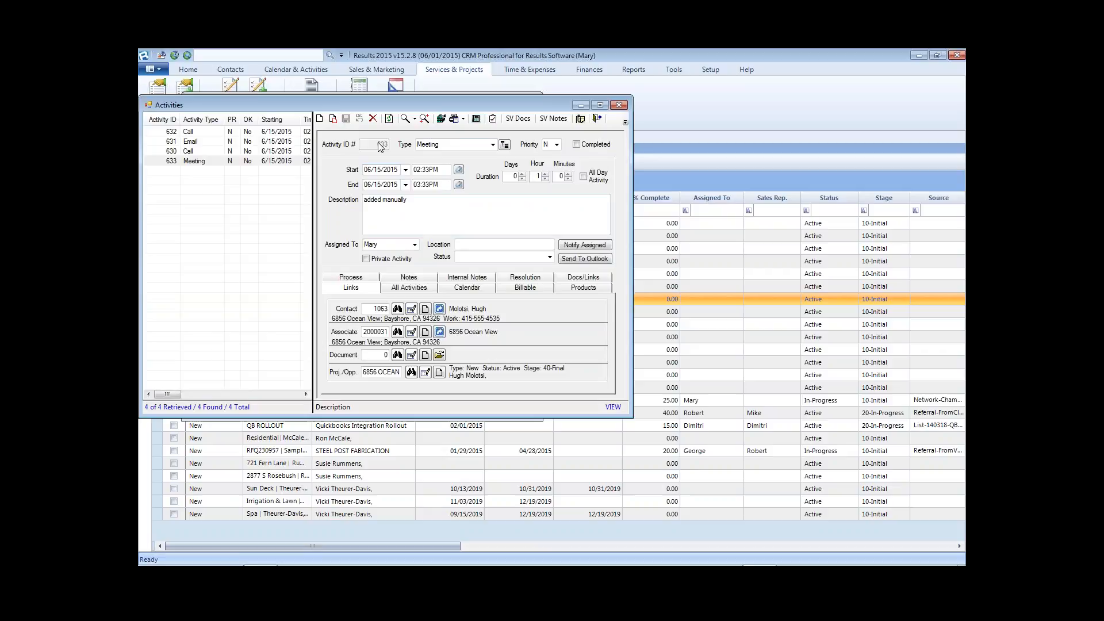
Re-sort the activity list and compare the process details of the manually added Meeting with those of the Email activity
left_click(248, 152)
left_click(247, 142)
left_click(245, 122)
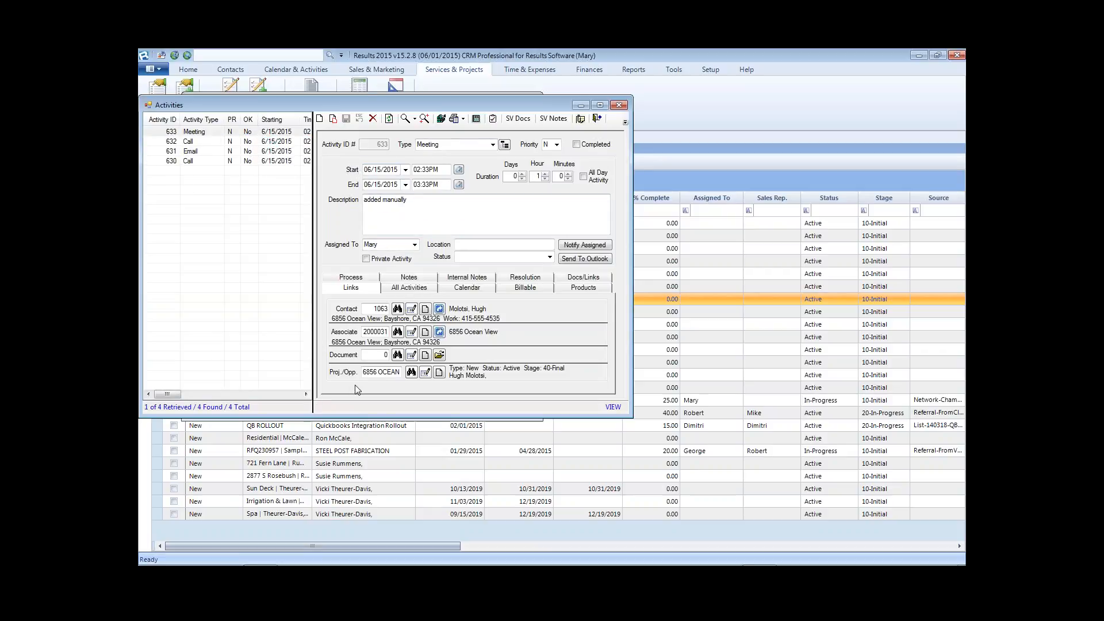
left_click(349, 279)
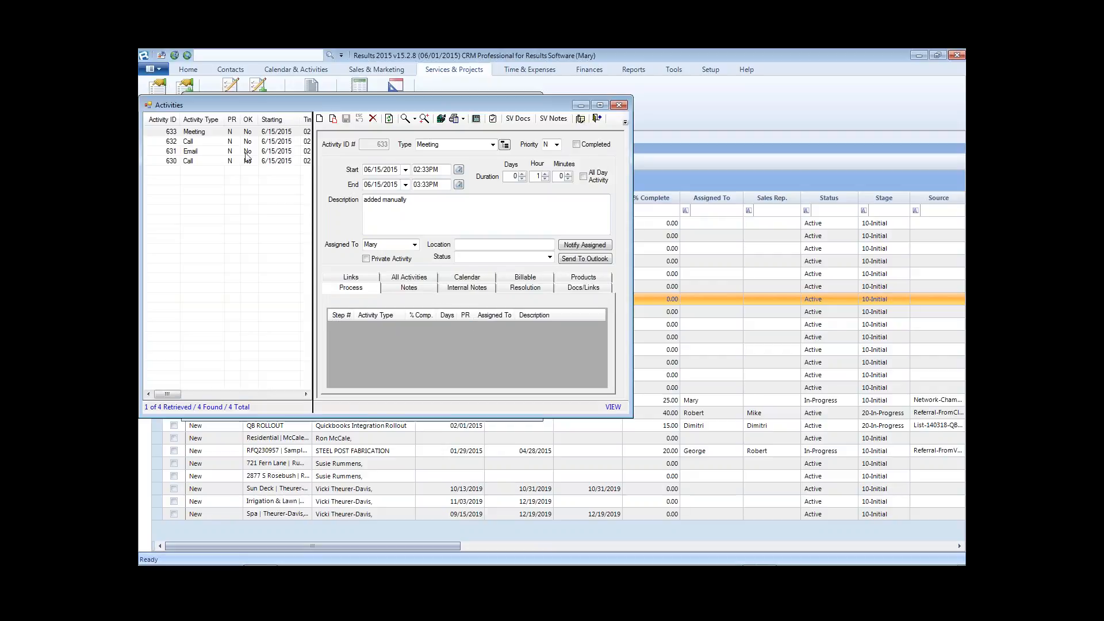
left_click(197, 153)
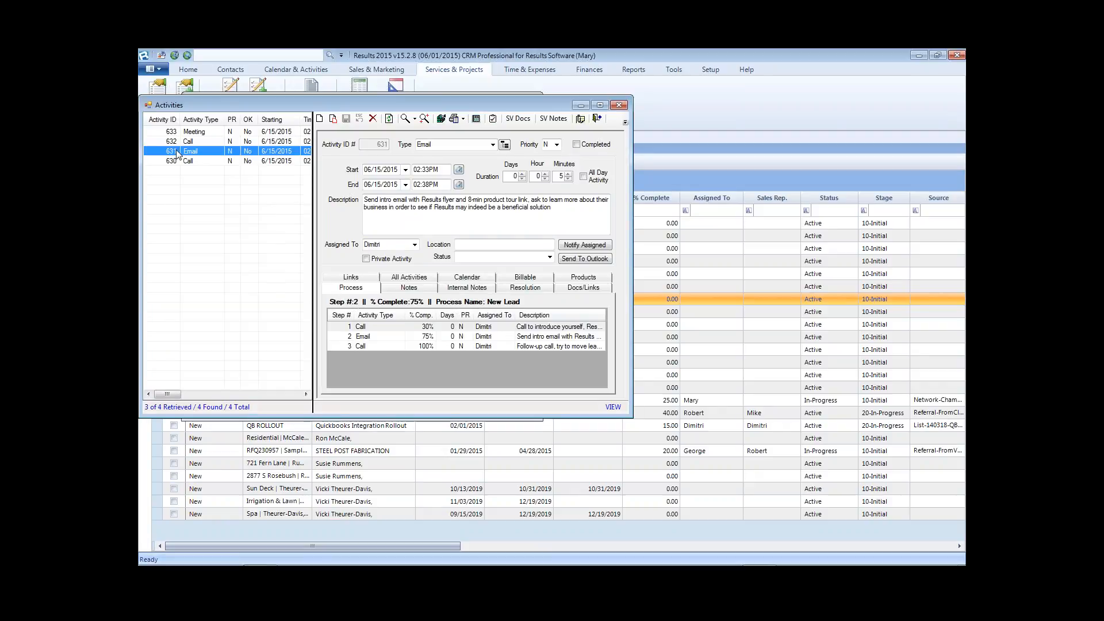
Select the Email process step, narrow the Assigned To column slightly, and widen the Activities window
left_click(364, 340)
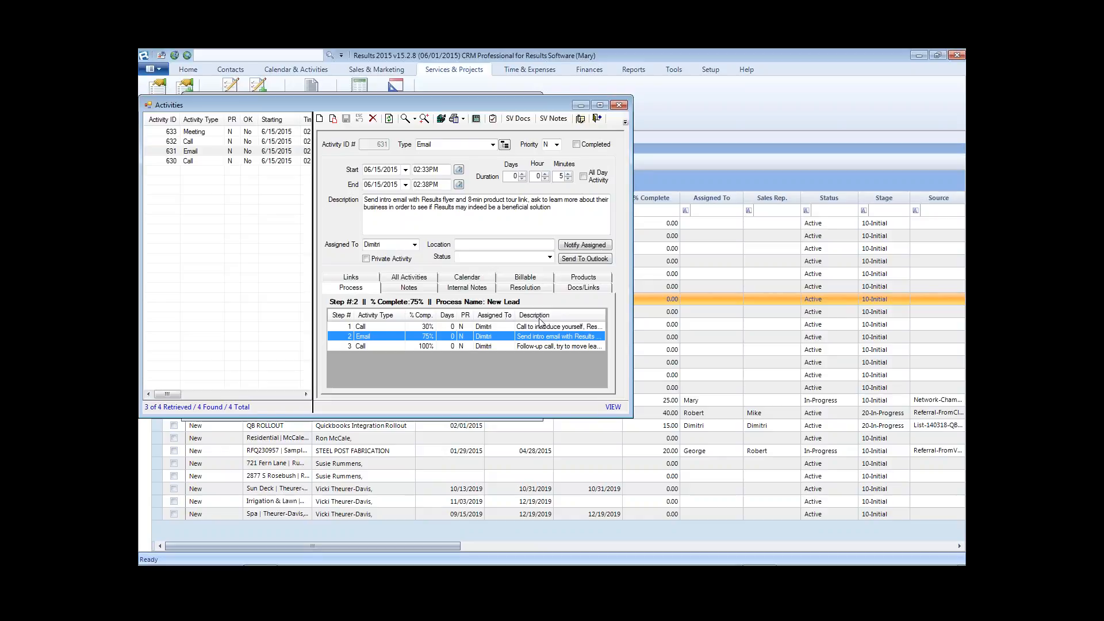
left_click_drag(513, 315, 506, 315)
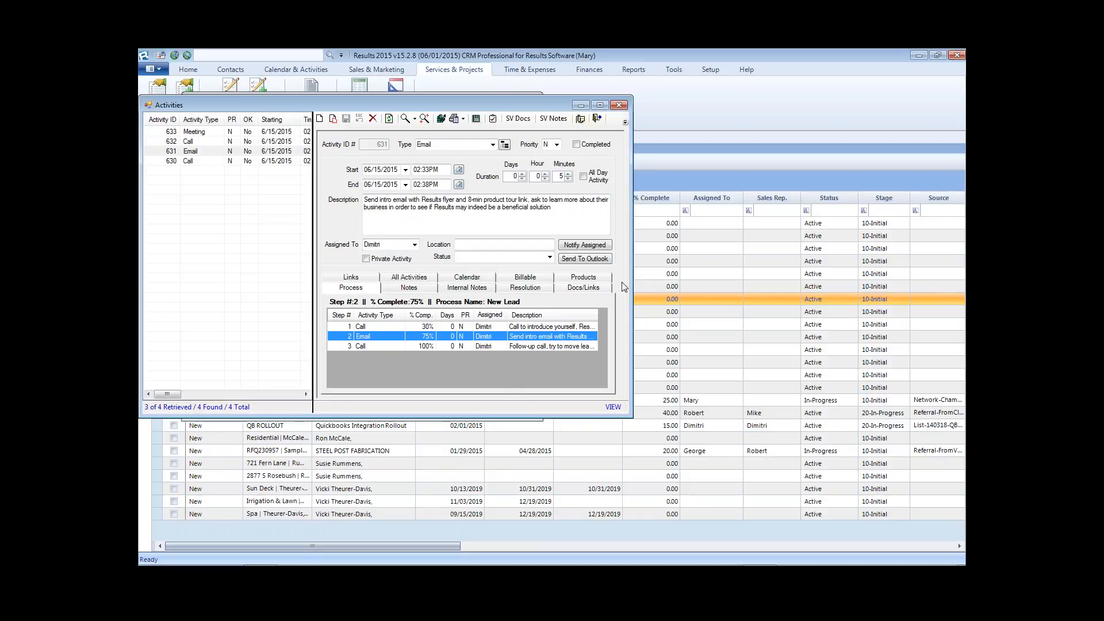
left_click_drag(632, 283, 726, 281)
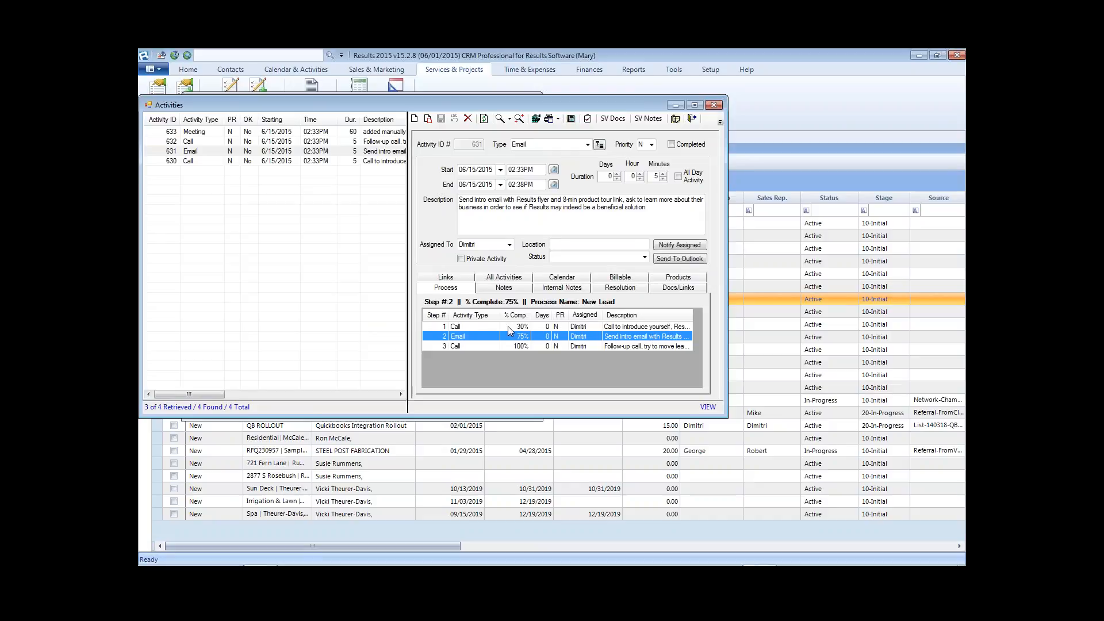
Examine the process step, completion percentage and process name for each Call, the Meeting and the Email activity
left_click(195, 161)
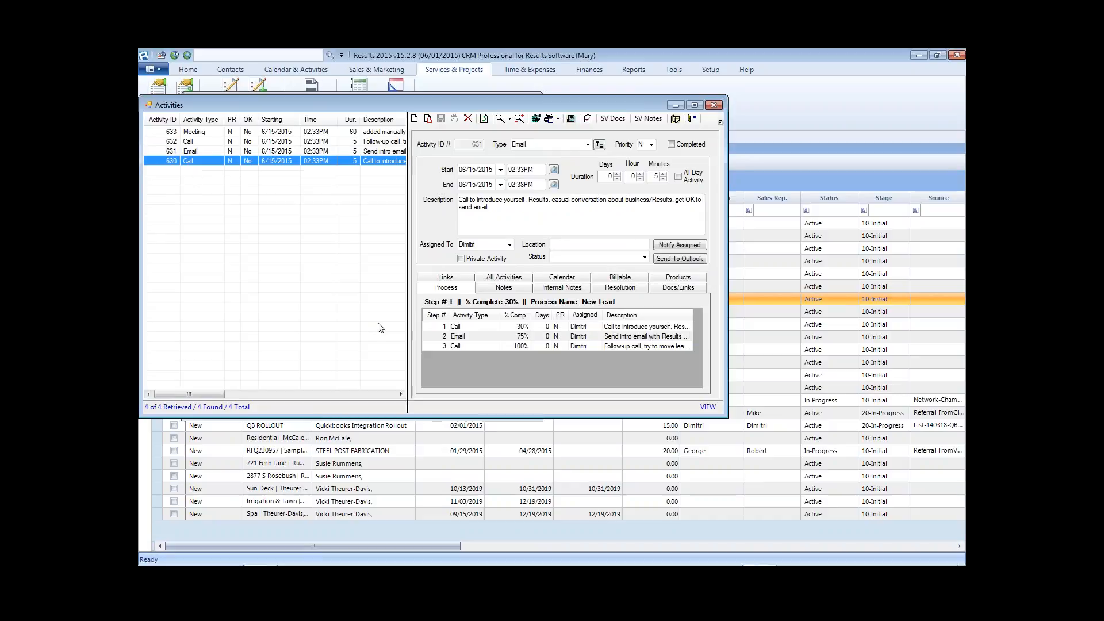
left_click(460, 326)
left_click(178, 142)
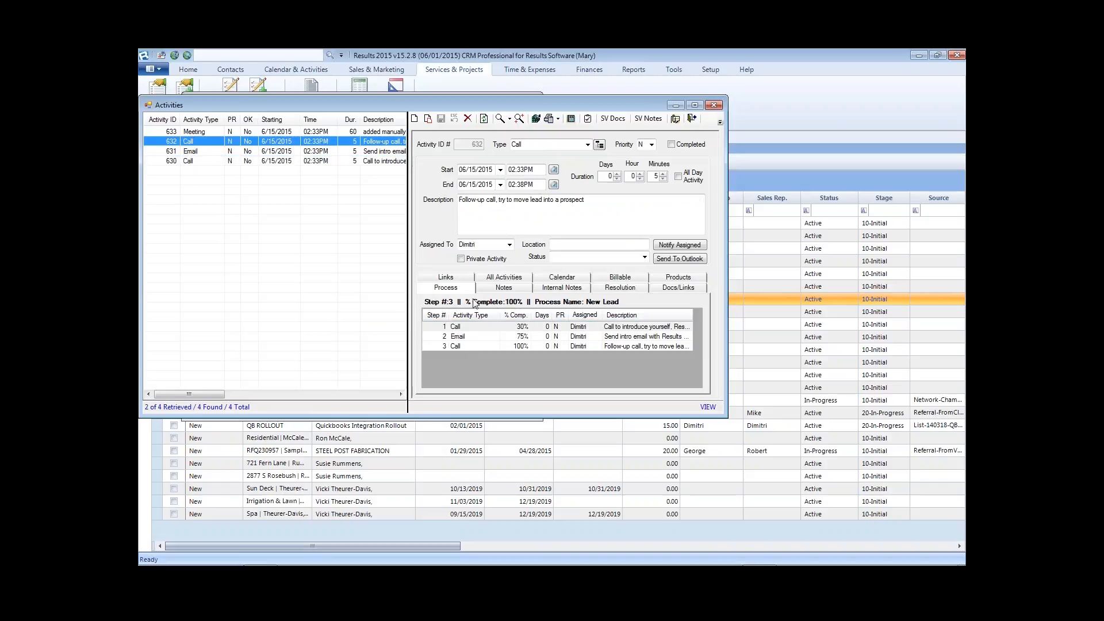
left_click(193, 132)
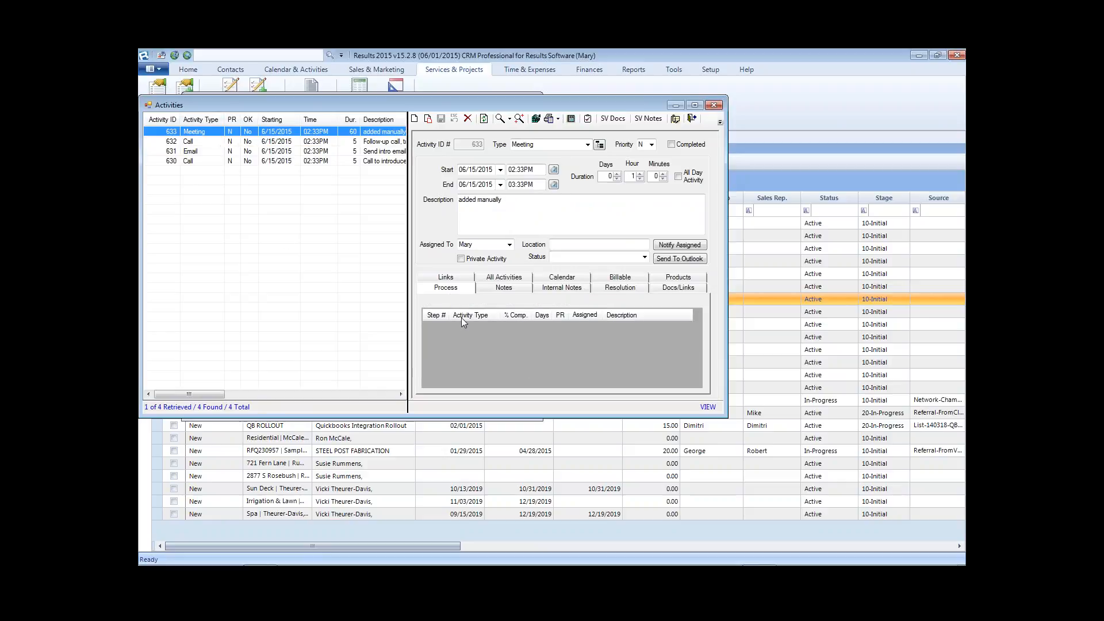
left_click(195, 152)
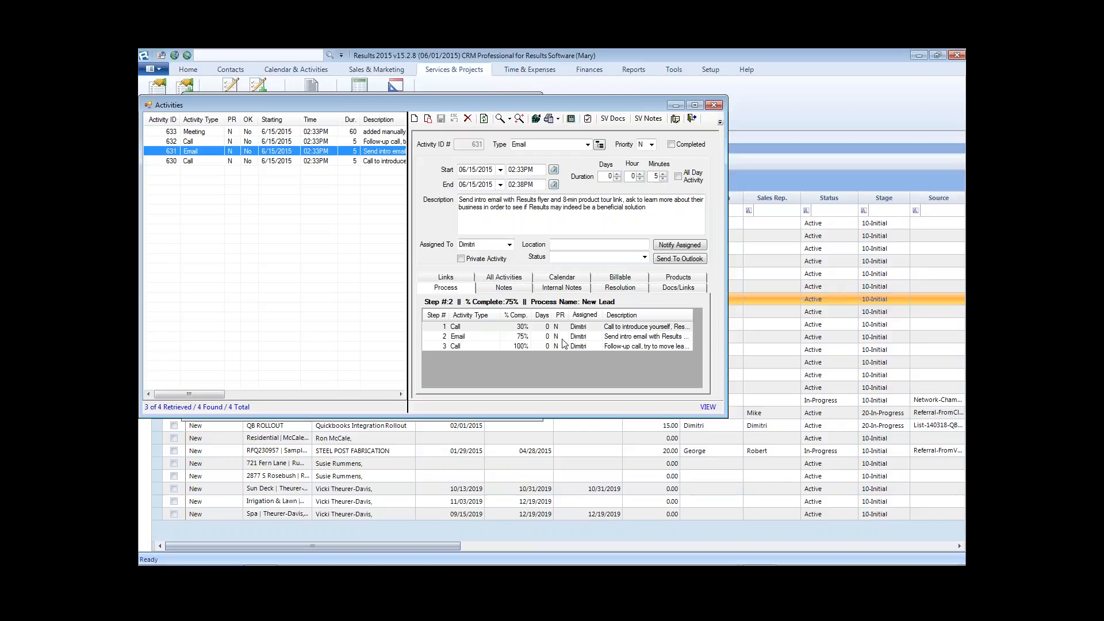
Delete the follow-up Call activity that has the description "Follow-up call, try to move lead into a prospect"
left_click(278, 142)
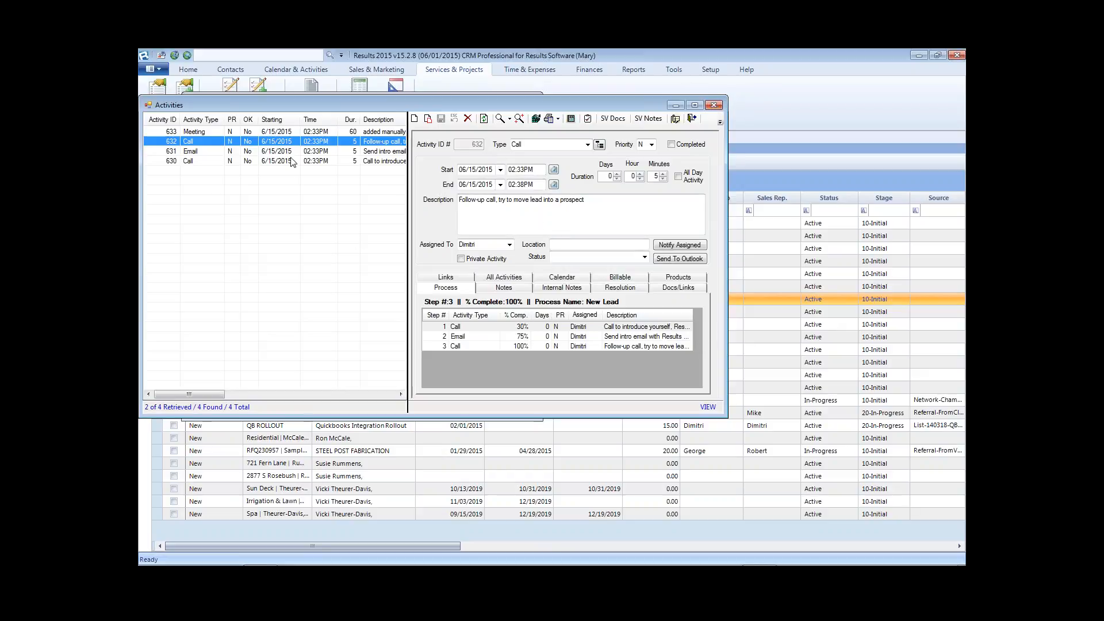
left_click(276, 150)
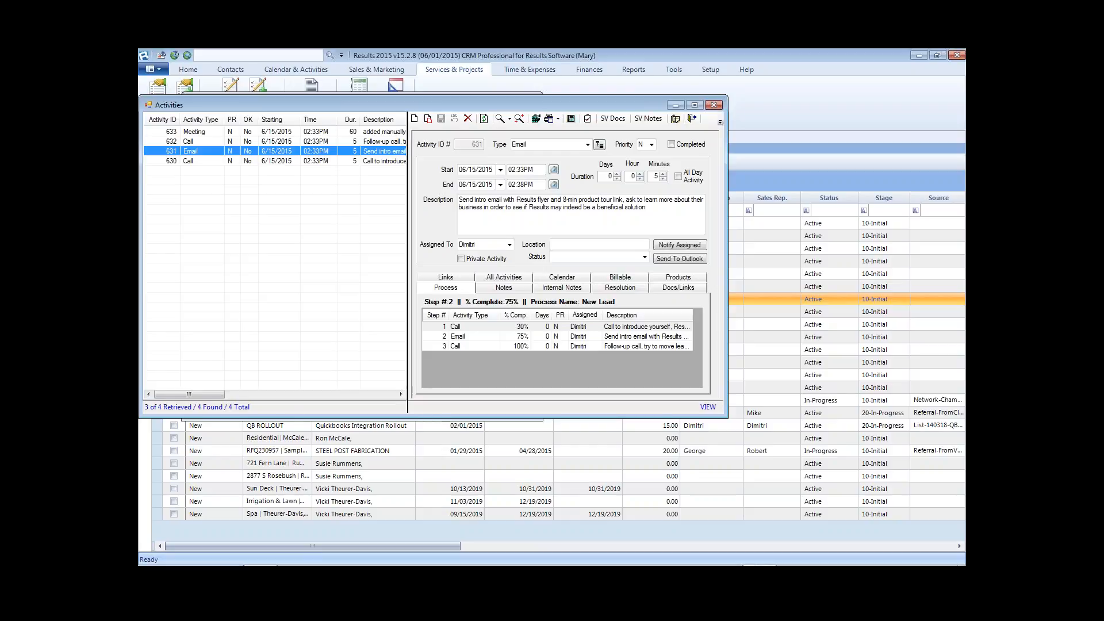
left_click(388, 142)
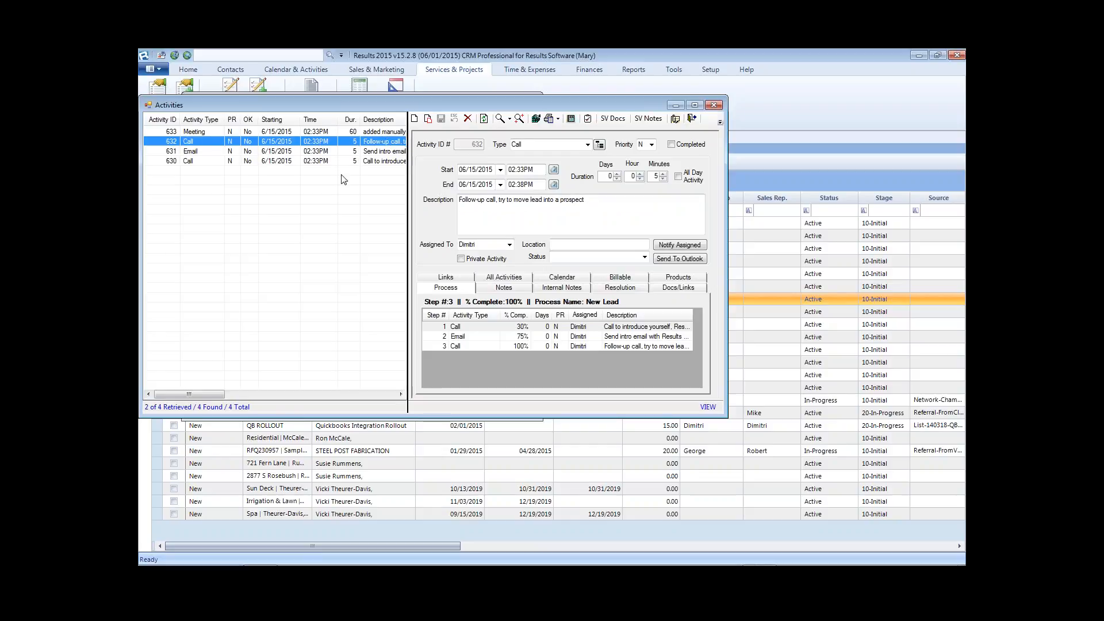
left_click(467, 118)
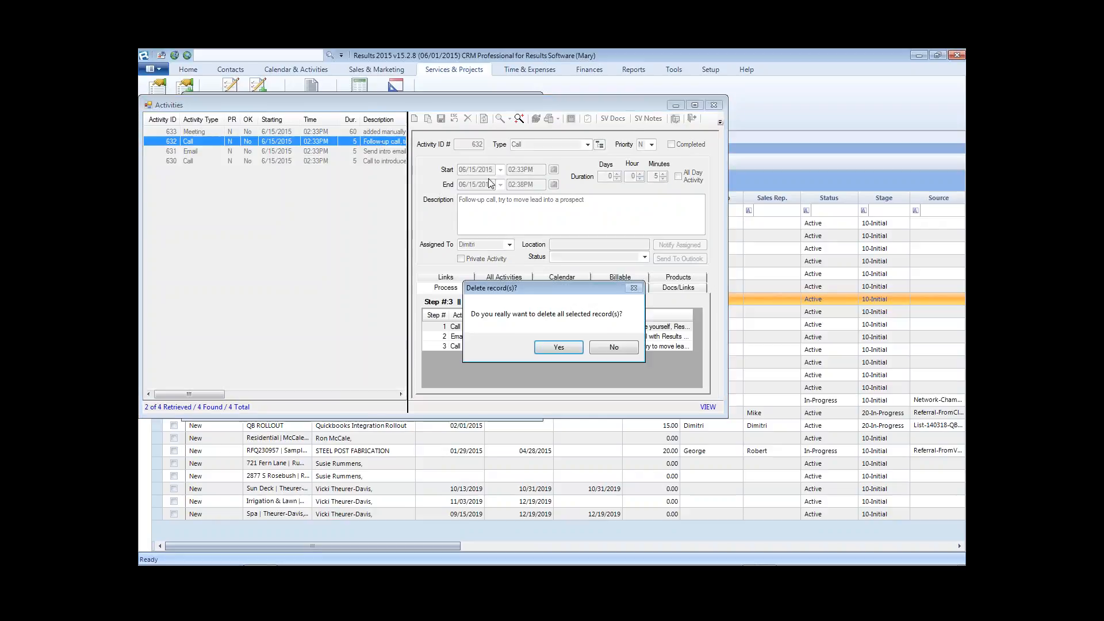
left_click(558, 347)
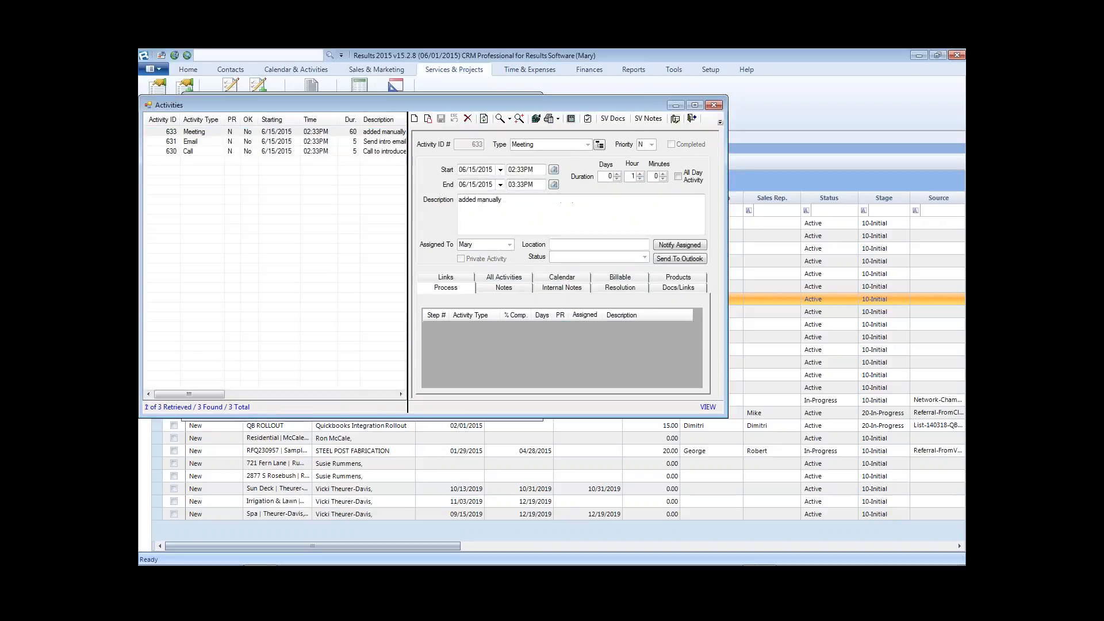
Examine the process details of the remaining Email and introductory Call activities and compare them with the manually added Meeting
left_click(353, 142)
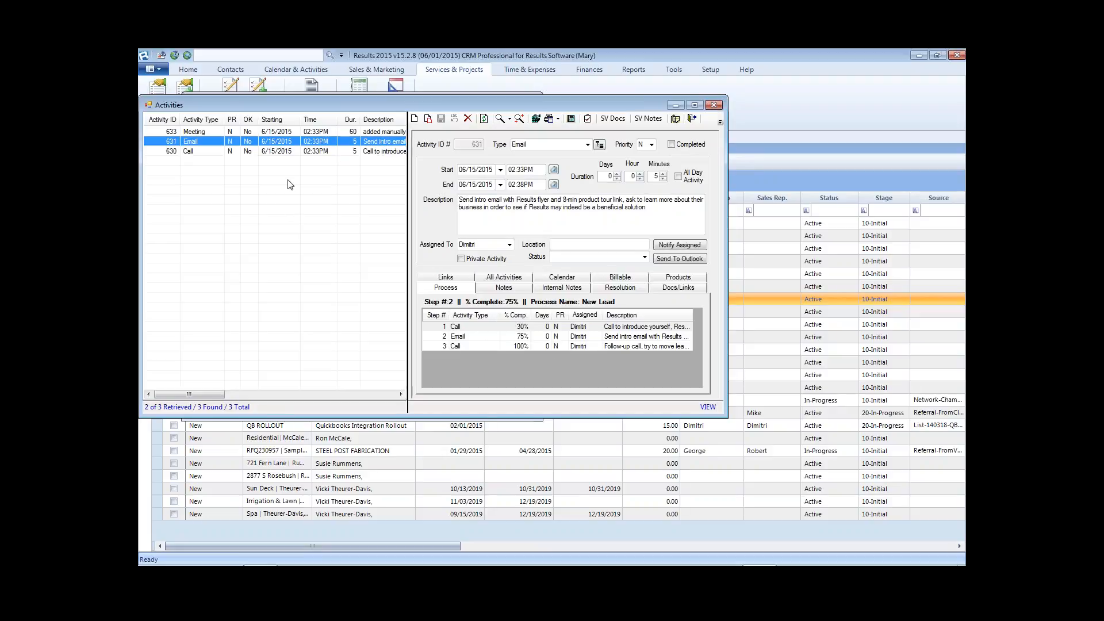
left_click(288, 150)
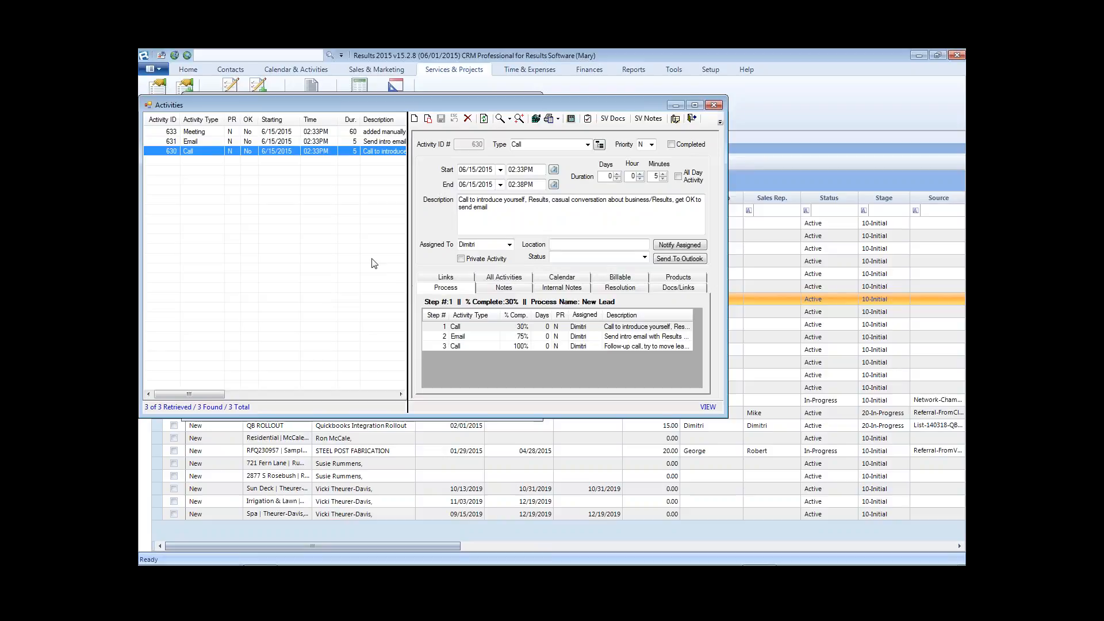
left_click(277, 142)
left_click(277, 134)
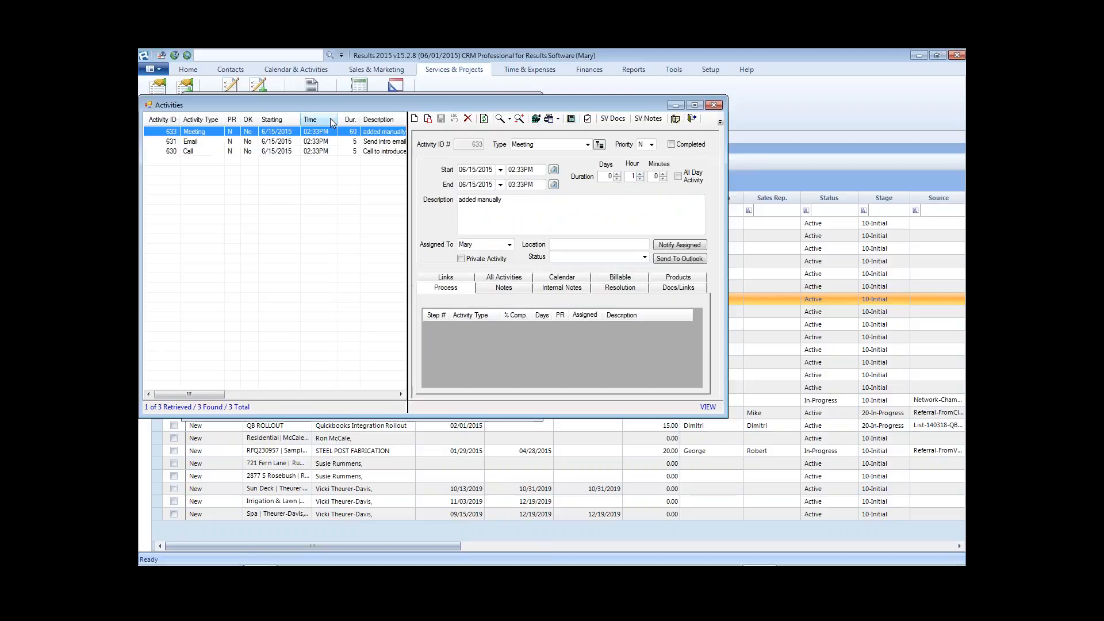
left_click(286, 142)
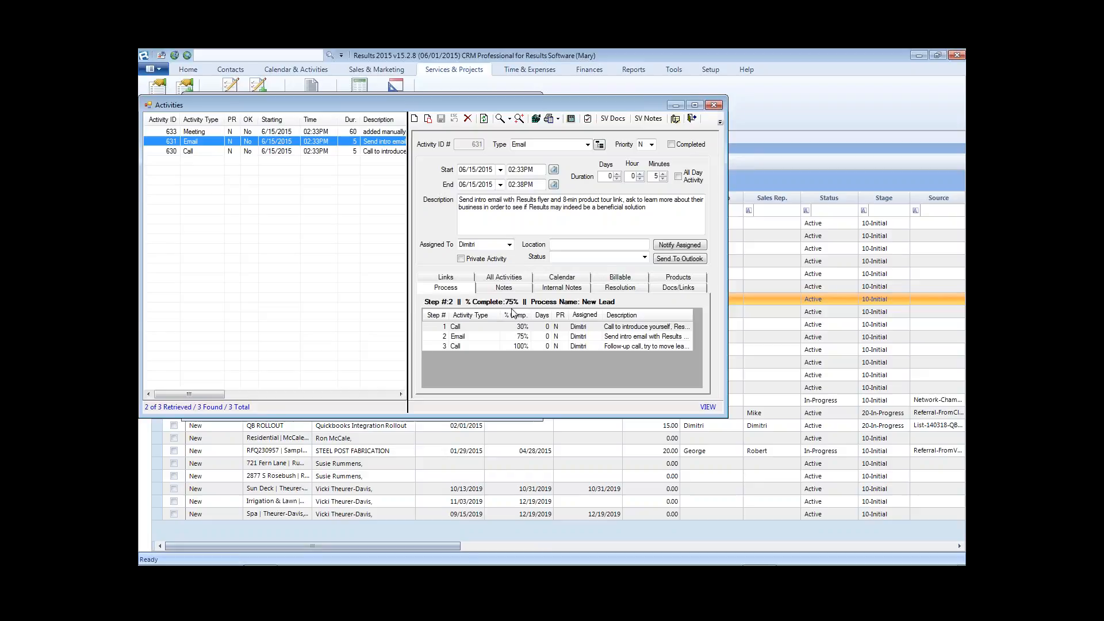
left_click(290, 151)
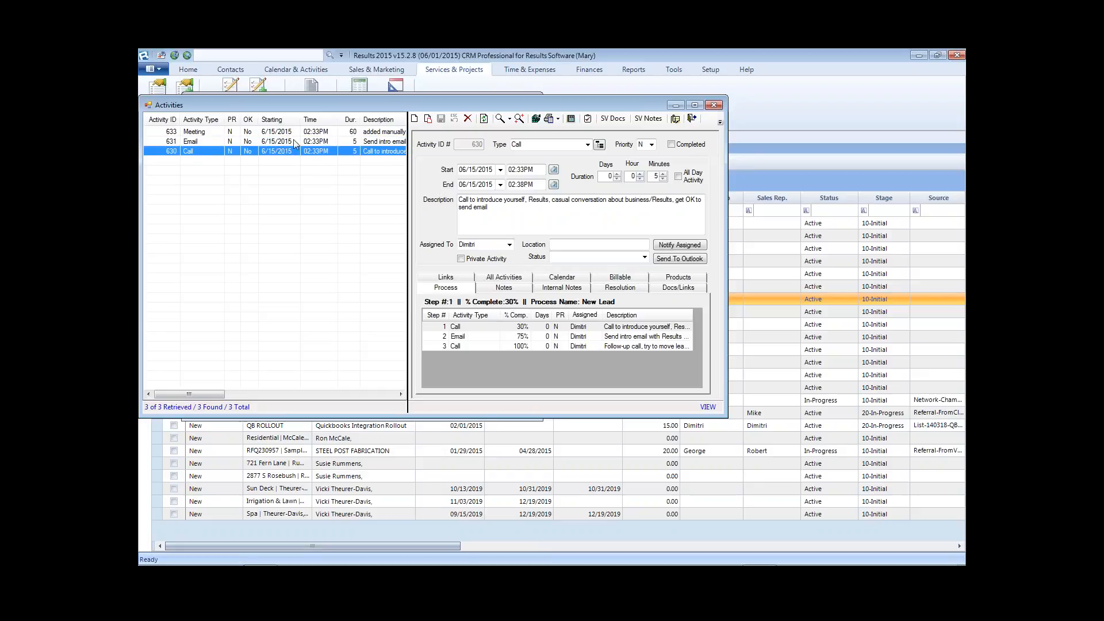
Set the Email activity's start date to 06/18/2015 and save it
left_click(282, 142)
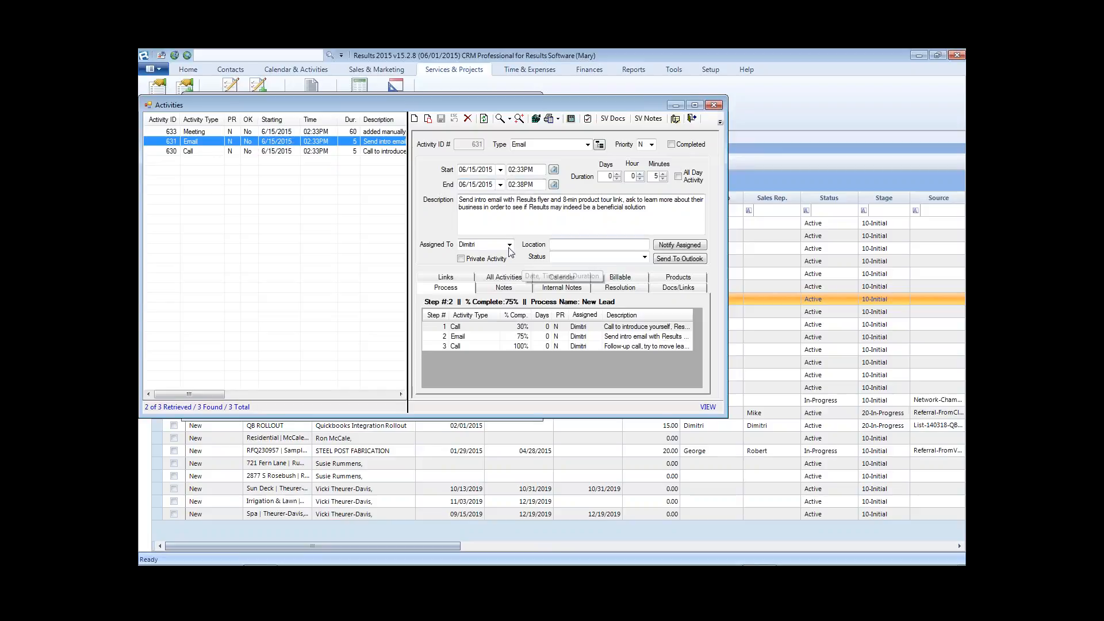
left_click(500, 169)
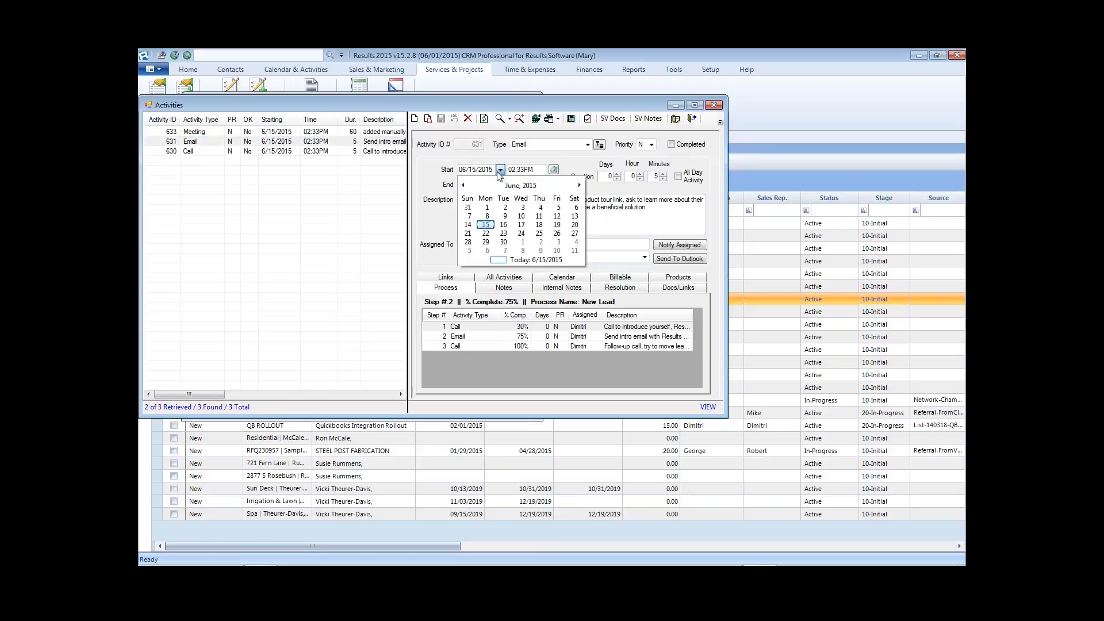
left_click(539, 225)
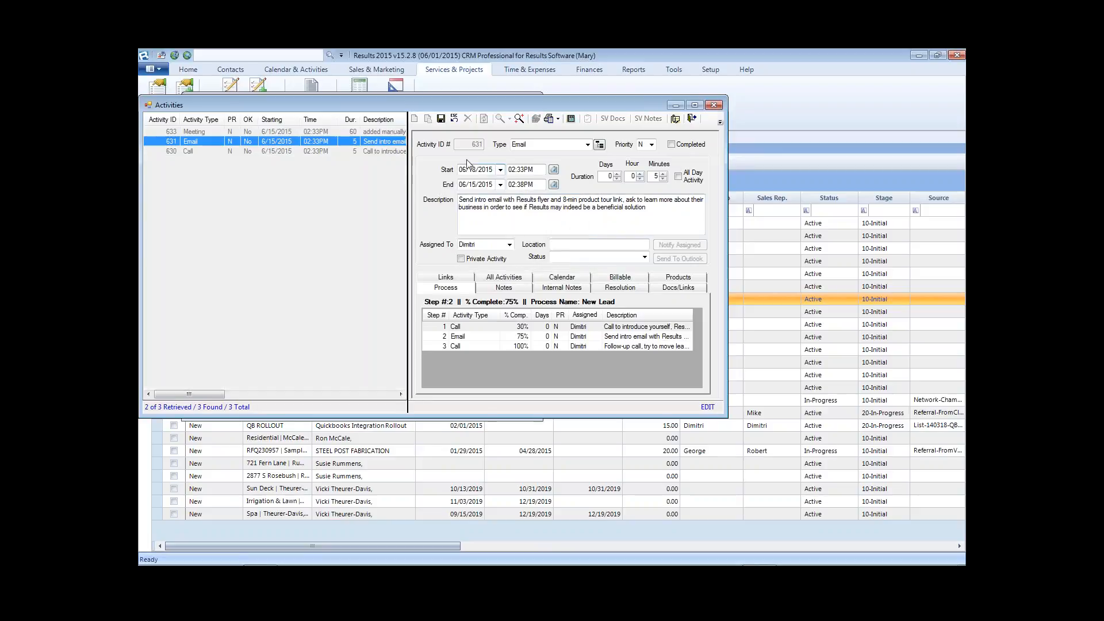
left_click(441, 118)
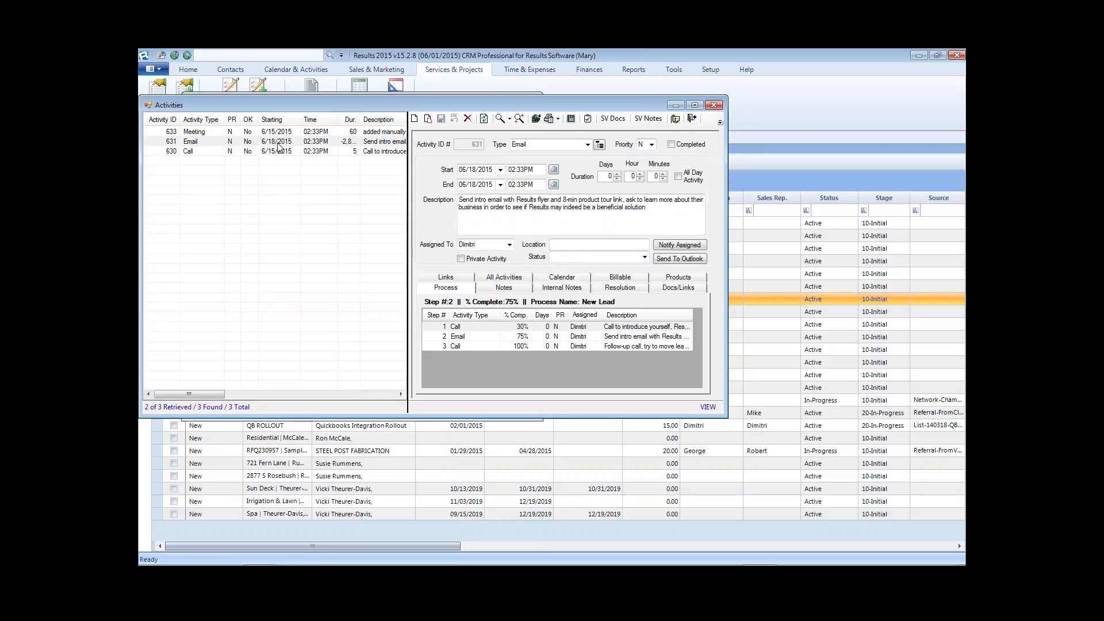
Reassign the Email activity to a different staff member and save the change
left_click(292, 142)
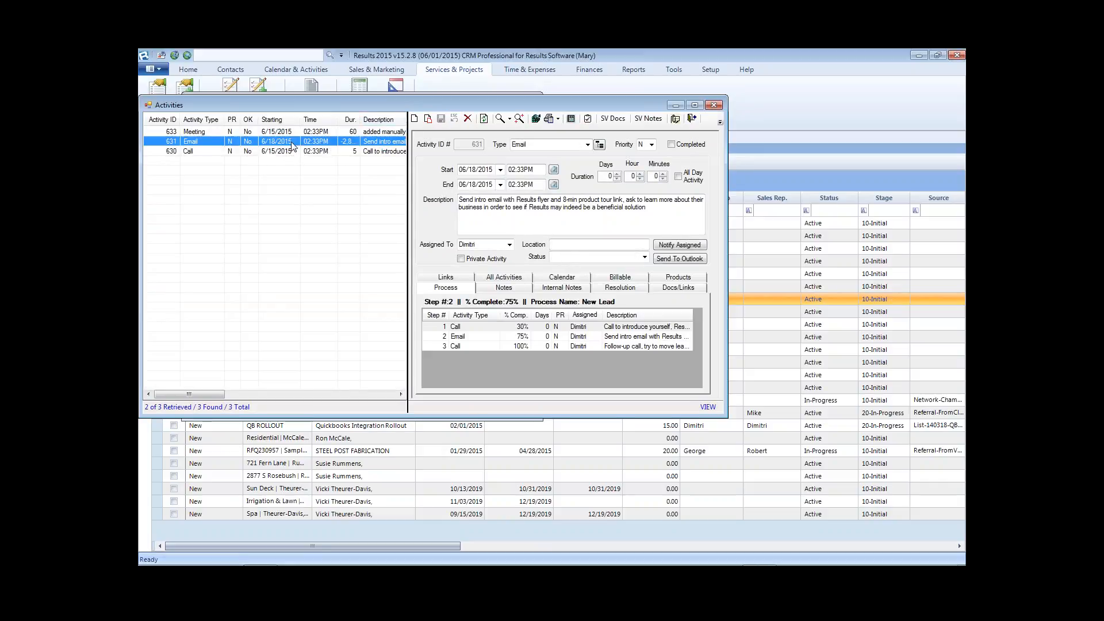
left_click(509, 245)
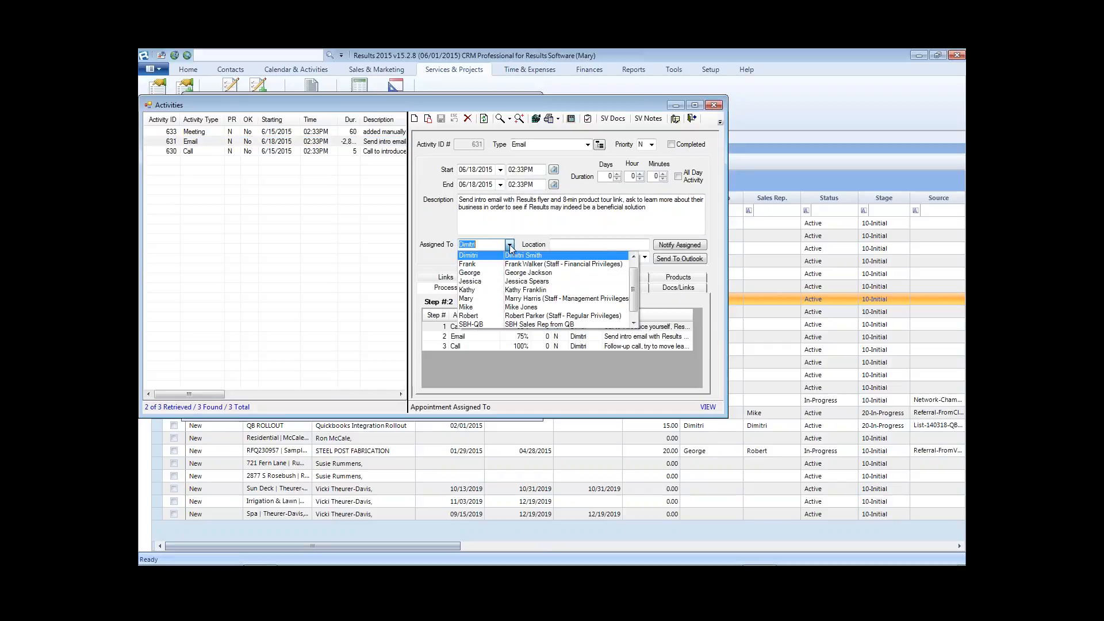
left_click(526, 281)
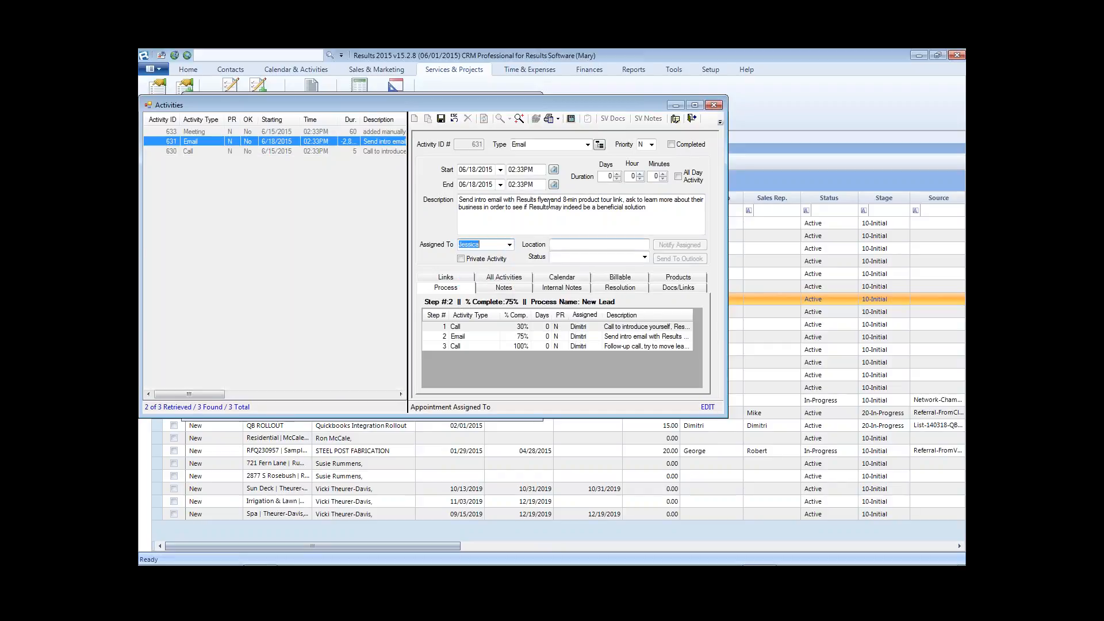
left_click(441, 118)
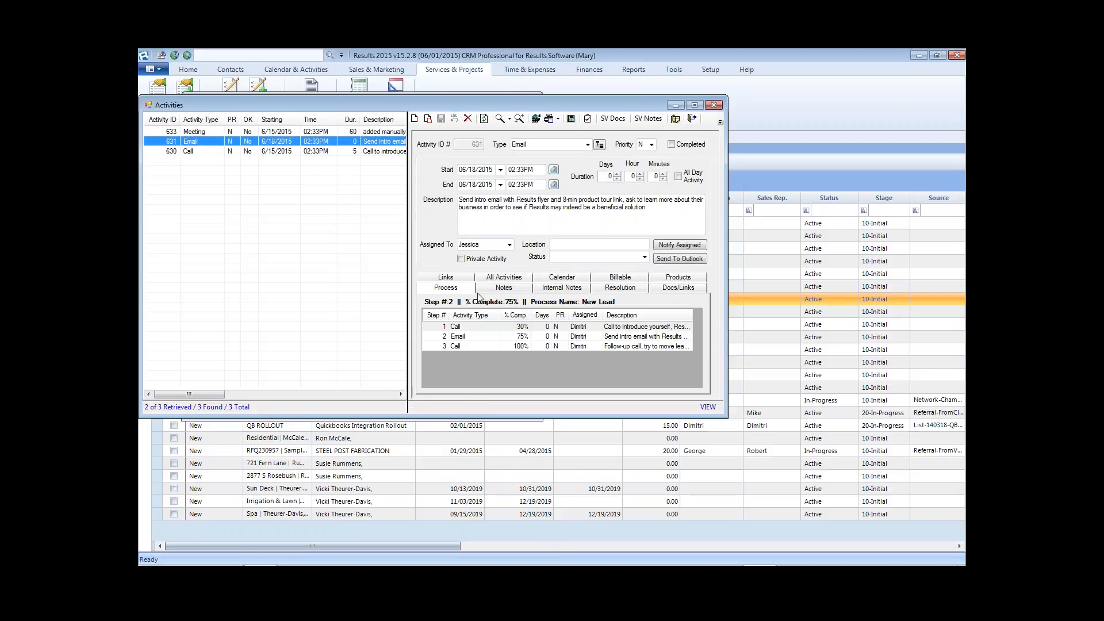
left_click(309, 131)
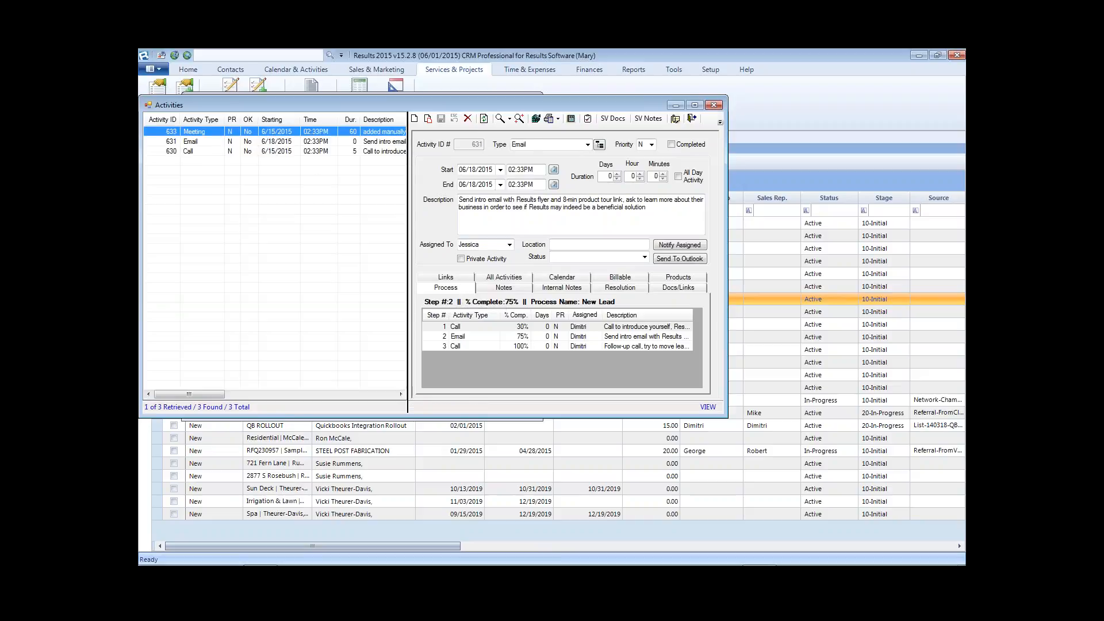
left_click(318, 142)
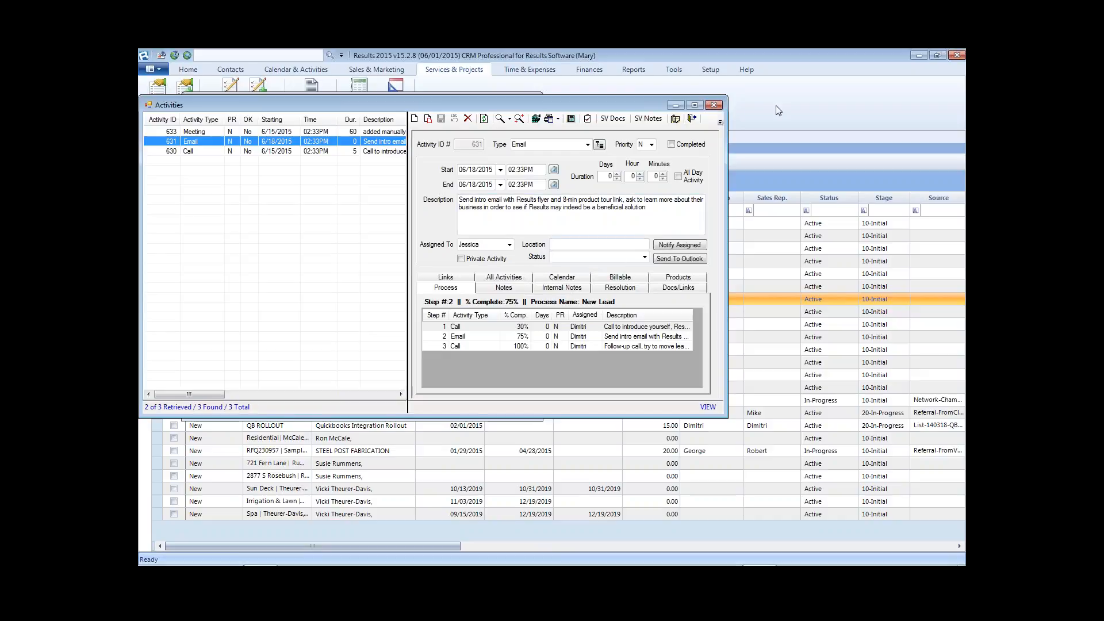
Close the activities and the project record, and open the setup for maintaining processes
left_click(713, 105)
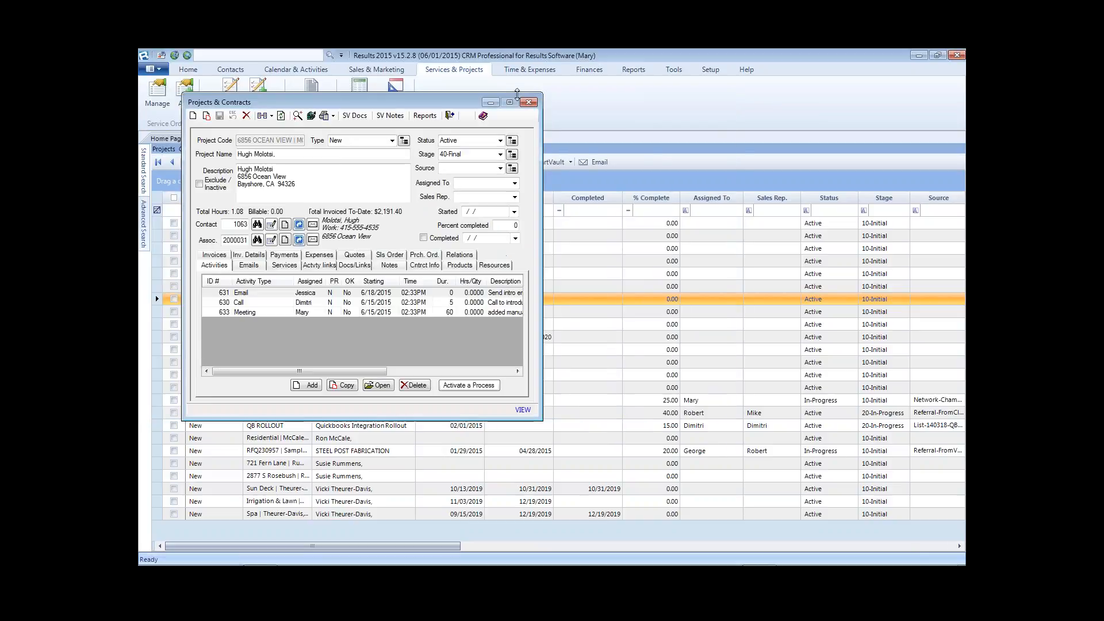
left_click(528, 101)
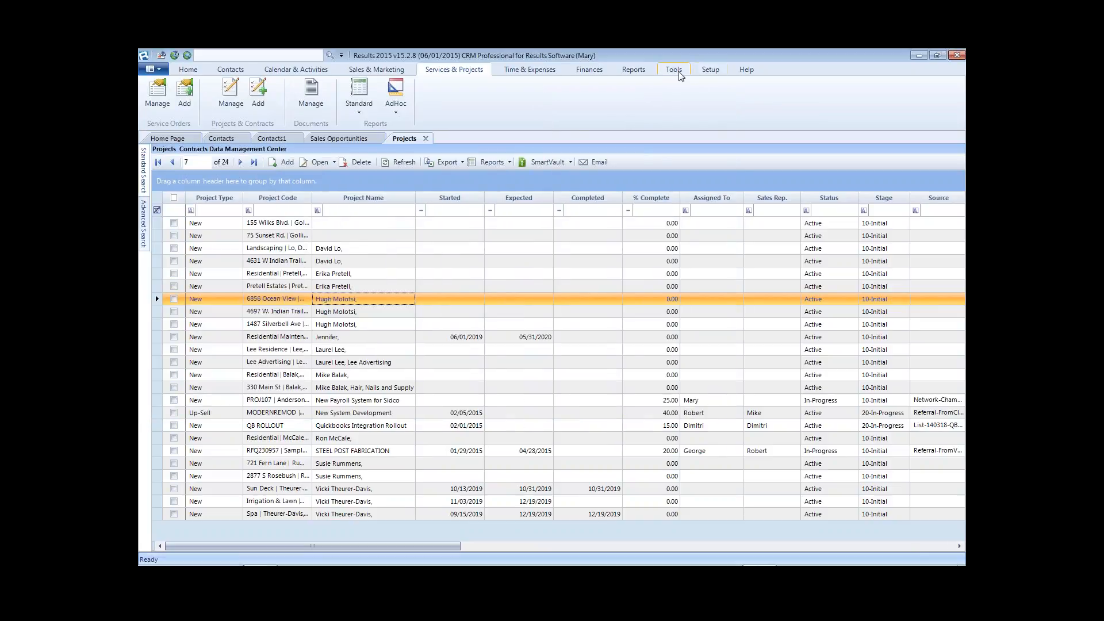
left_click(711, 69)
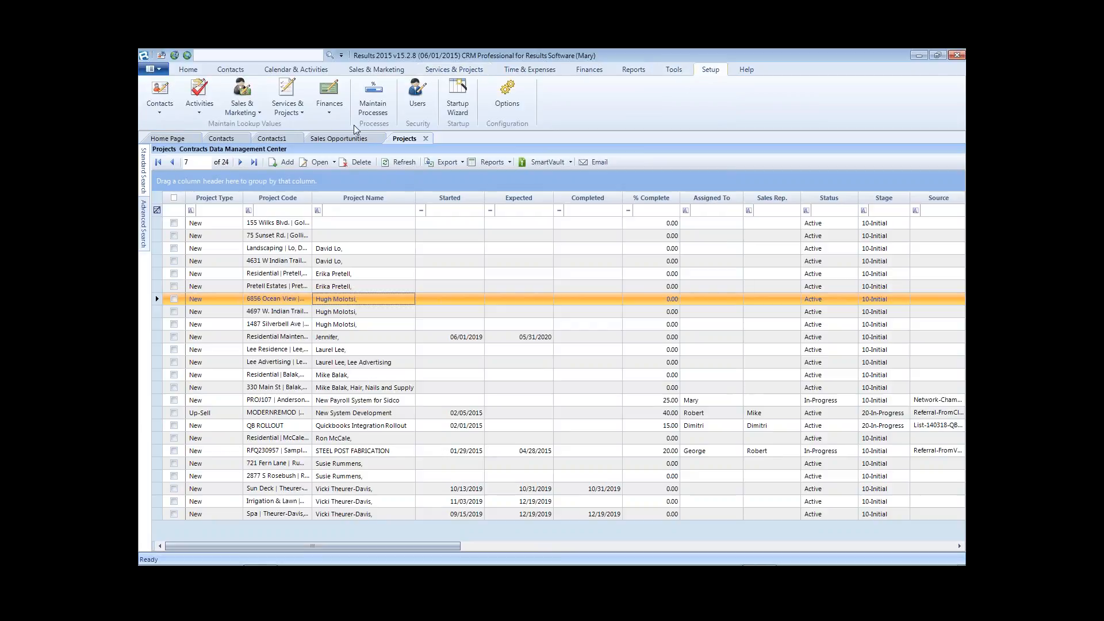
left_click(392, 107)
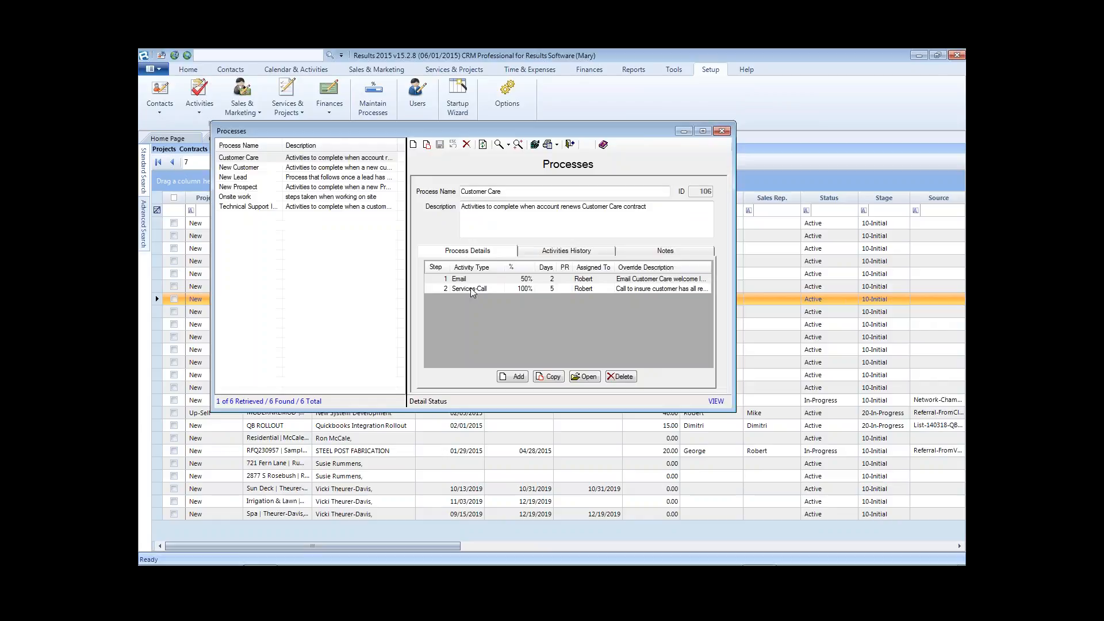
Delete the Onsite work process and confirm its removal
left_click(236, 198)
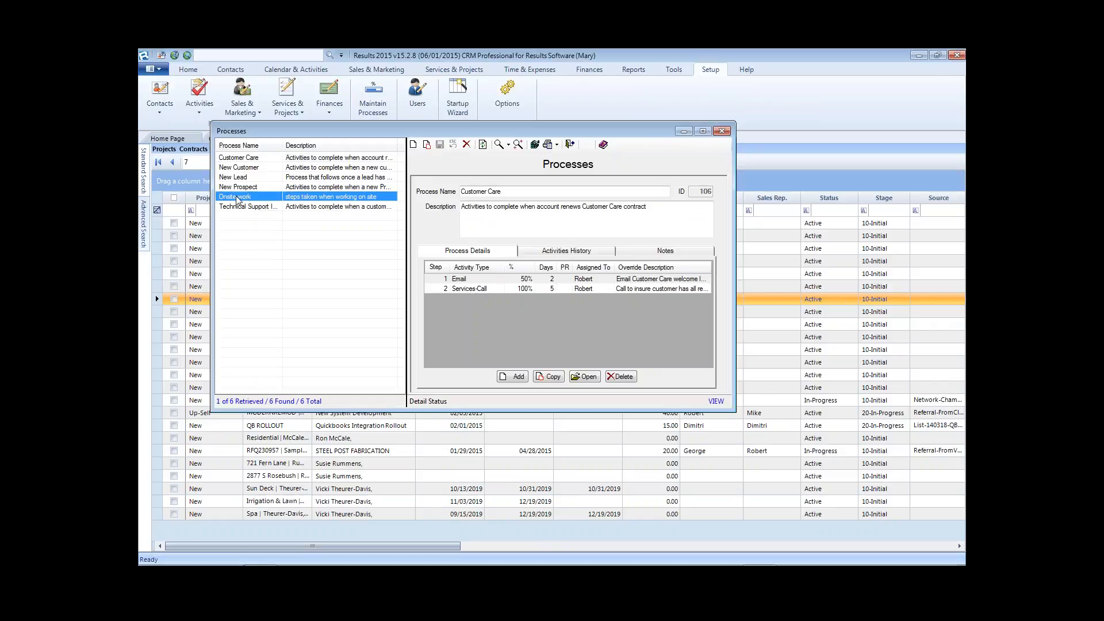
left_click(467, 144)
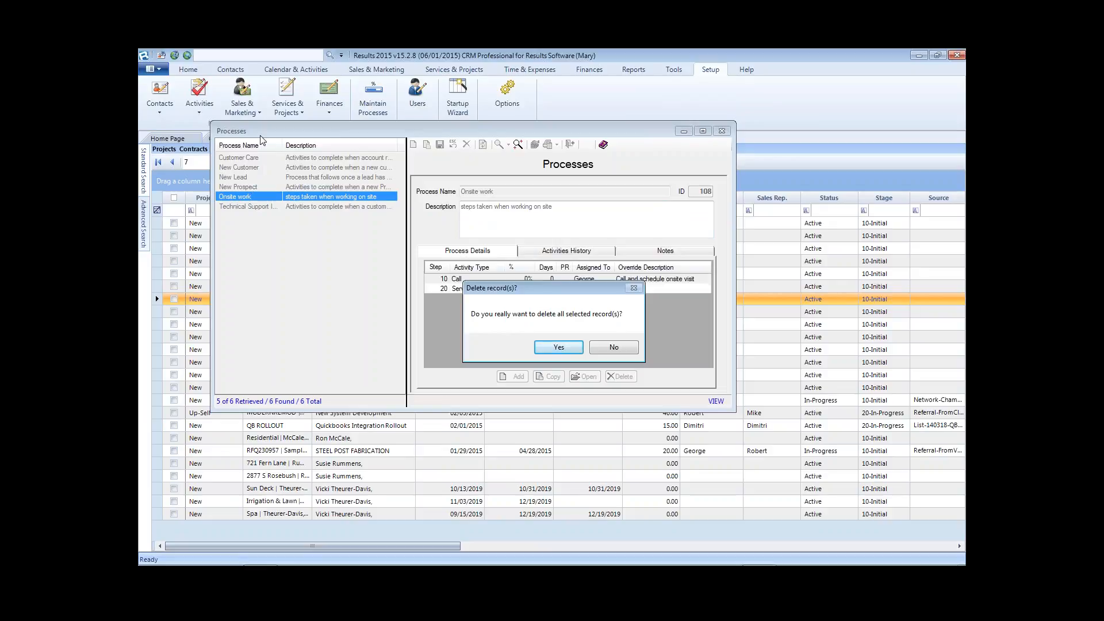
left_click(561, 347)
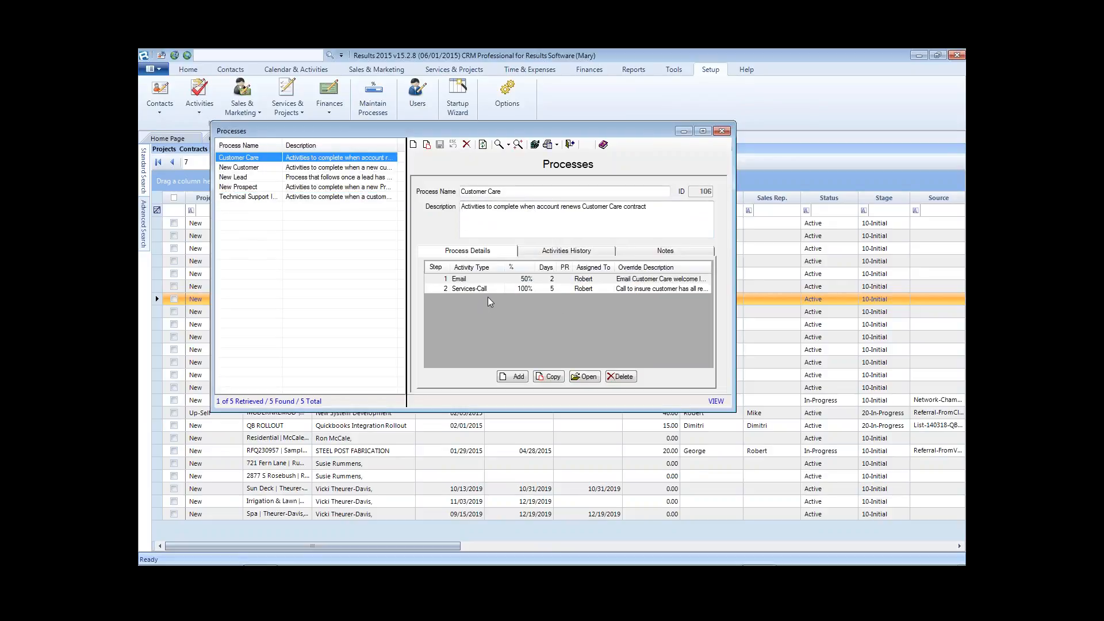
Delete both the Sales-Letter and Sales-Call-Out steps from the New Prospect process
left_click(256, 189)
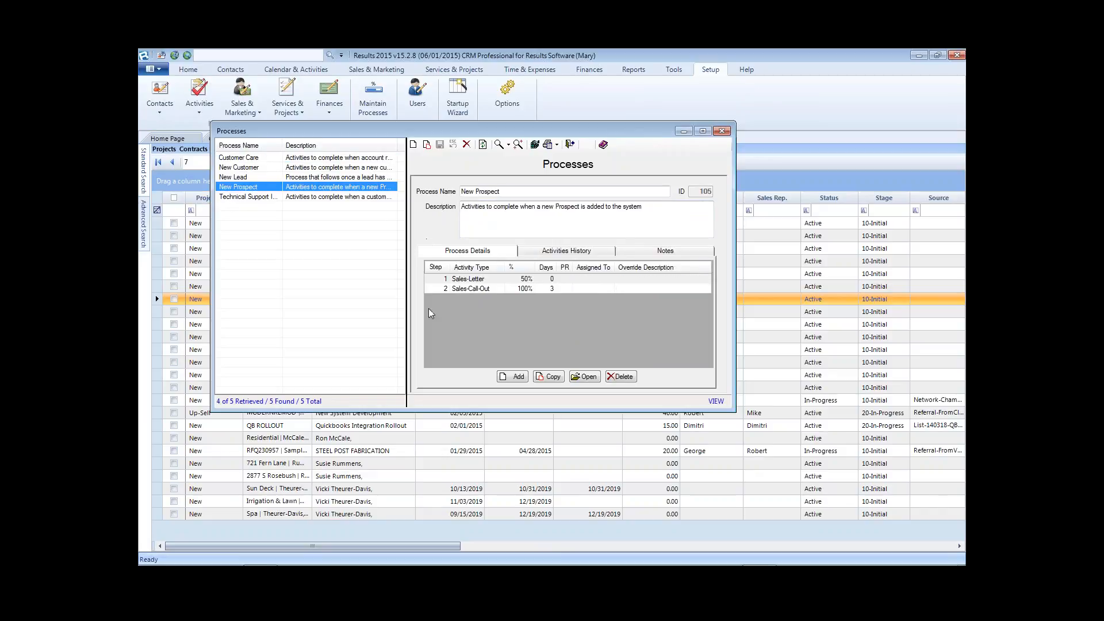
left_click(470, 283)
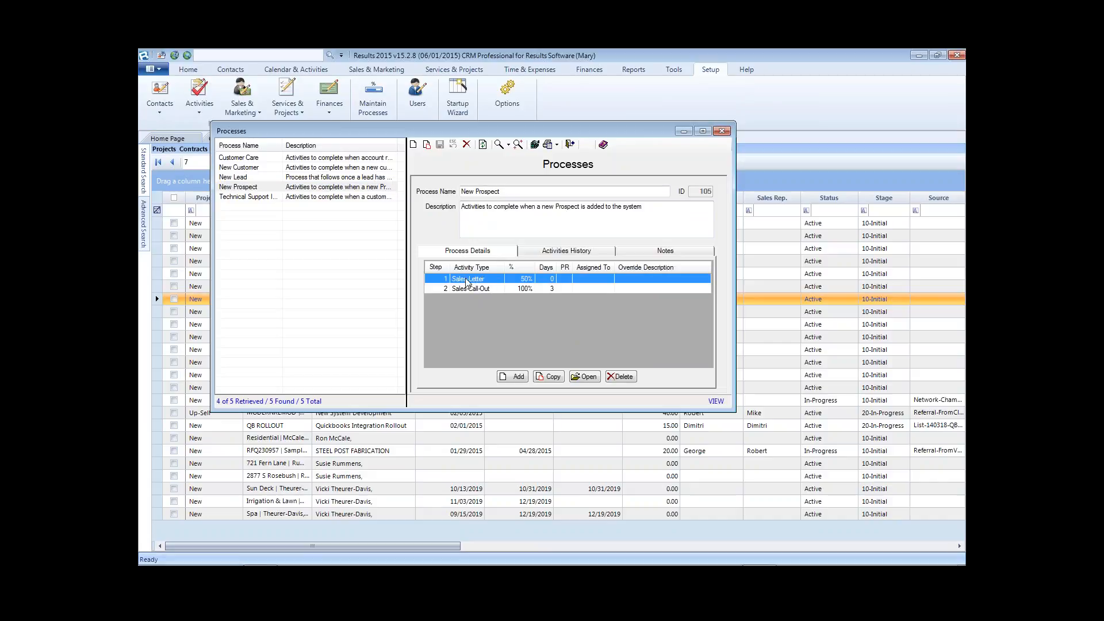
left_click(623, 378)
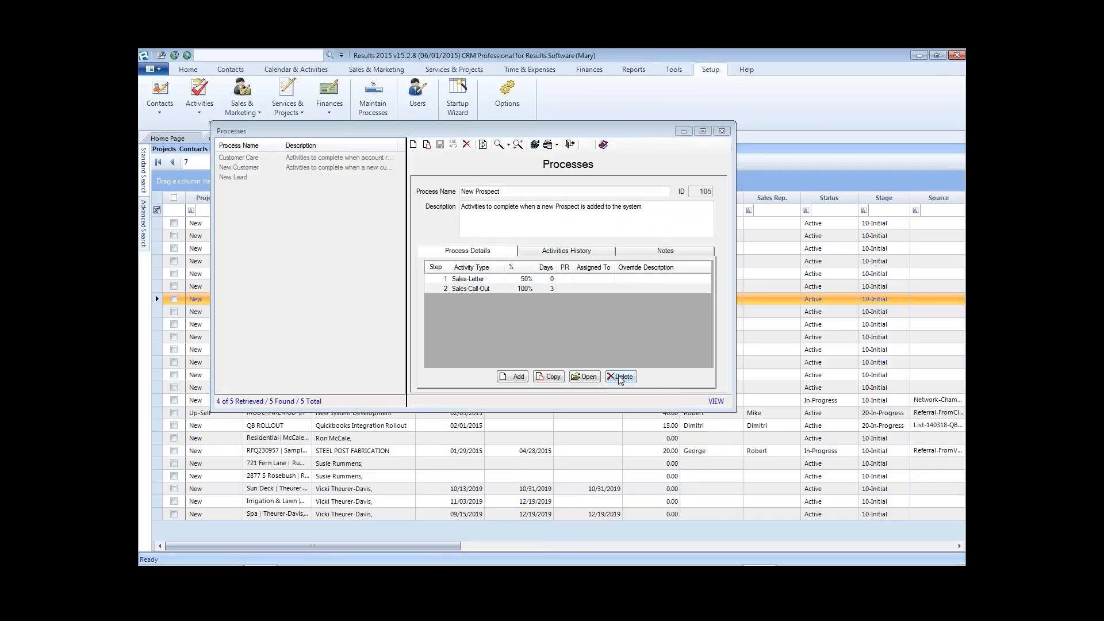
left_click(580, 355)
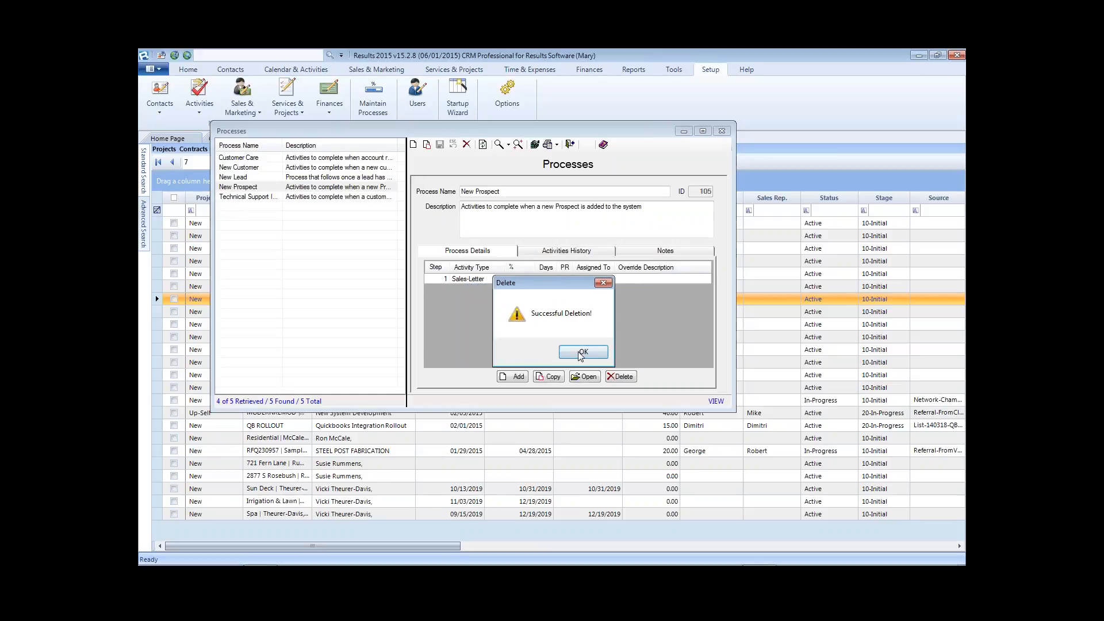
left_click(580, 355)
left_click(475, 279)
left_click(625, 378)
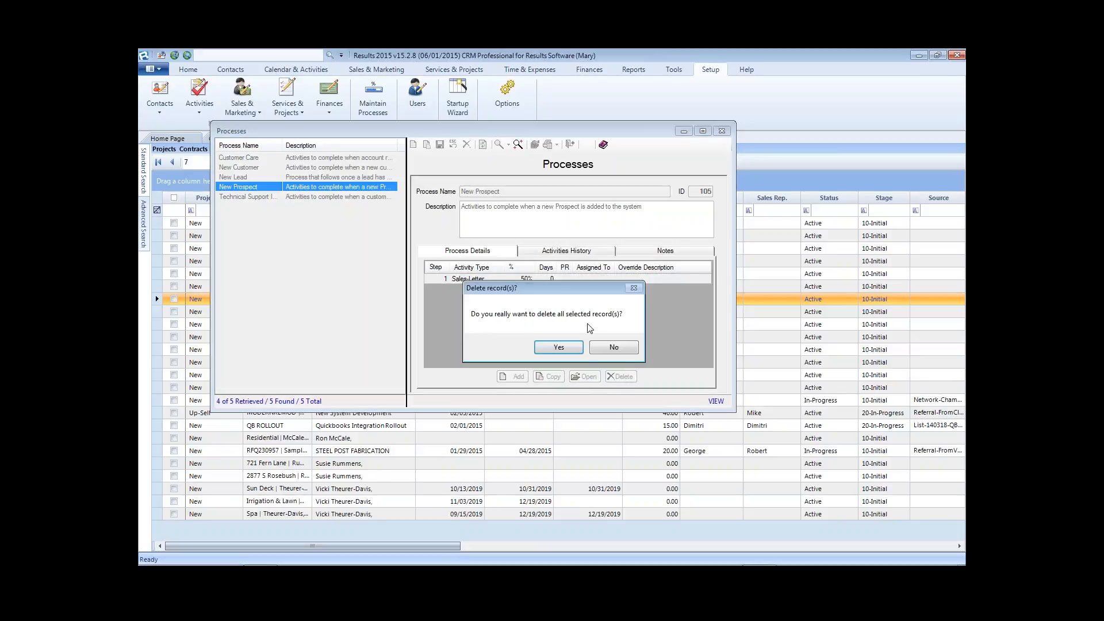
left_click(561, 347)
left_click(582, 354)
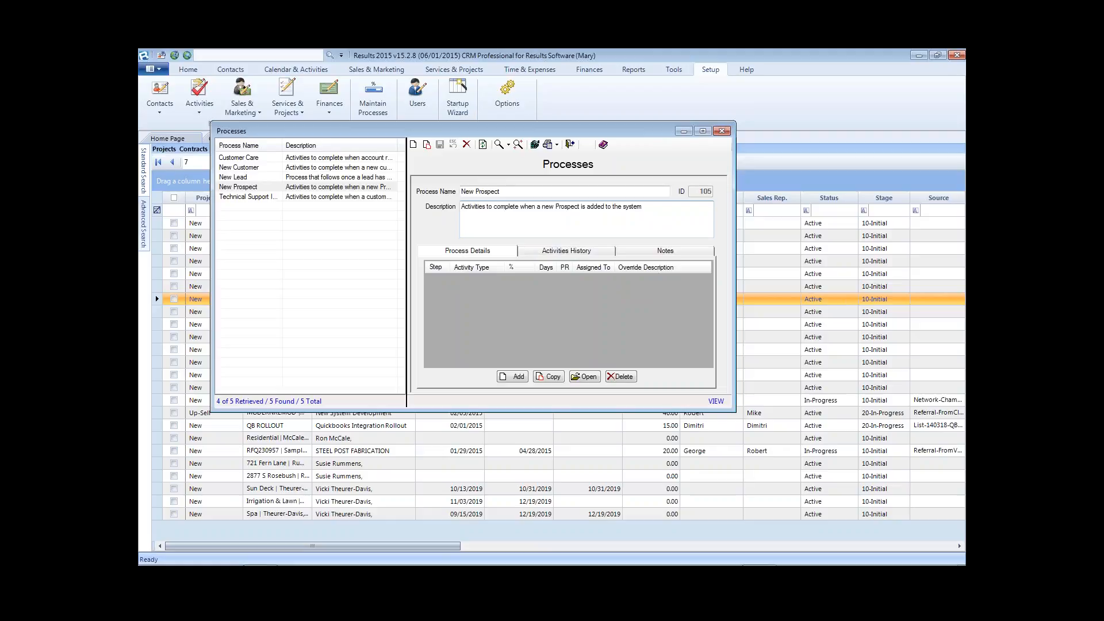
Try to delete the New Prospect process, then dismiss the deletion report
left_click(233, 188)
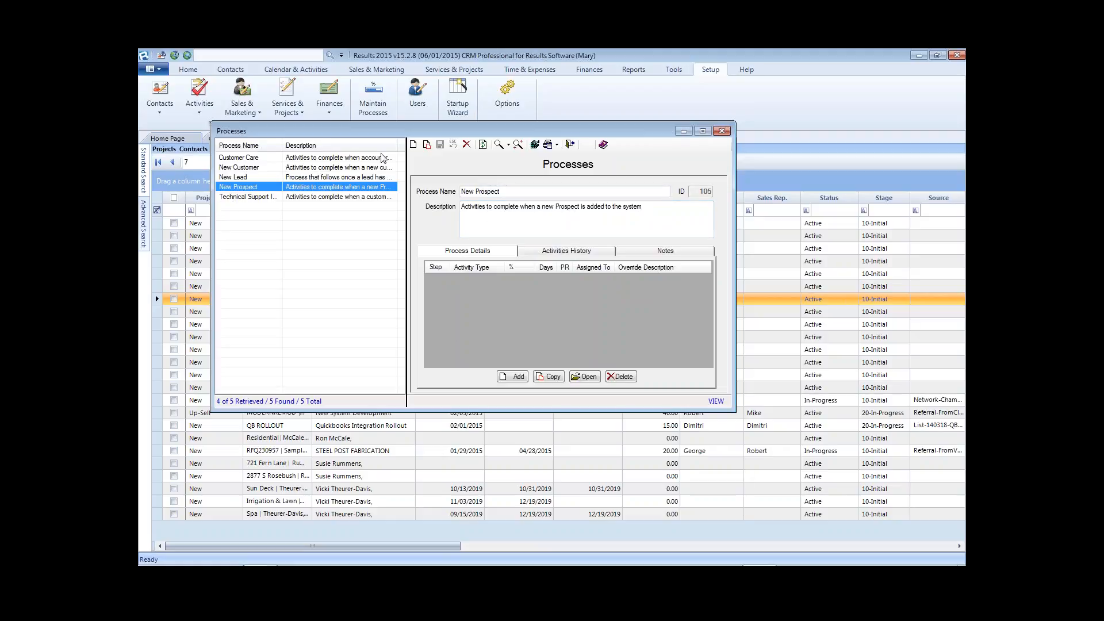
left_click(467, 145)
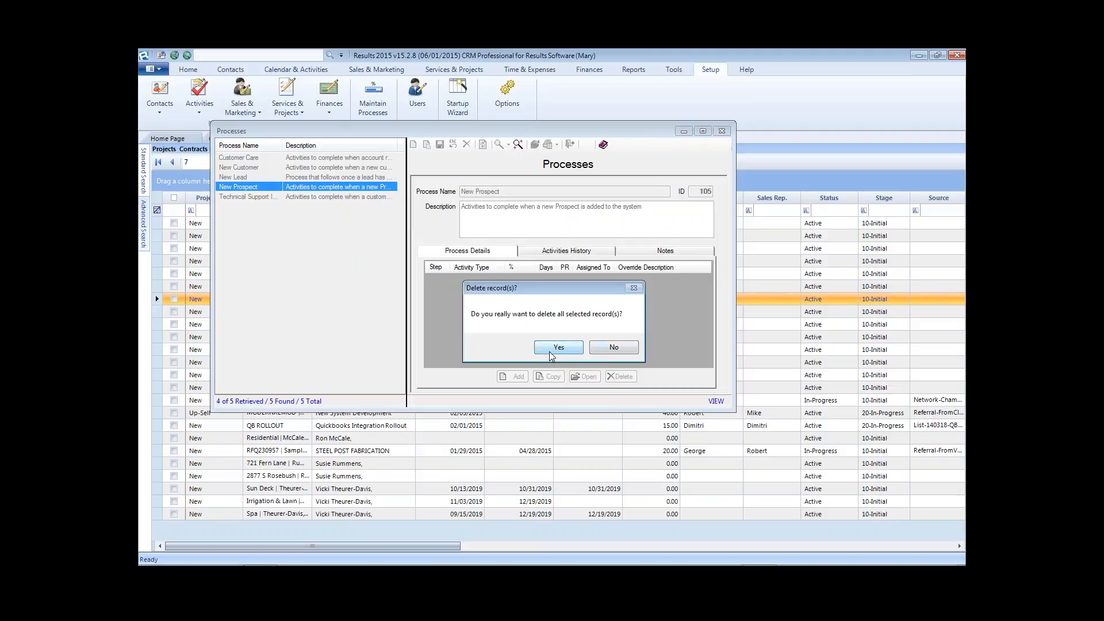
left_click(576, 351)
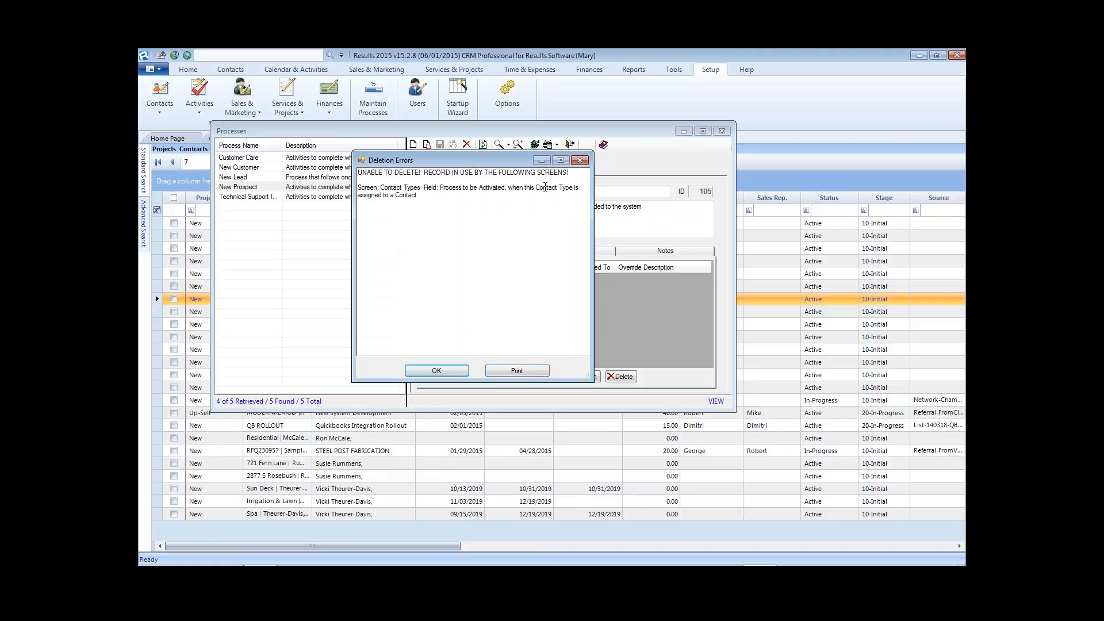
left_click_drag(495, 160, 695, 190)
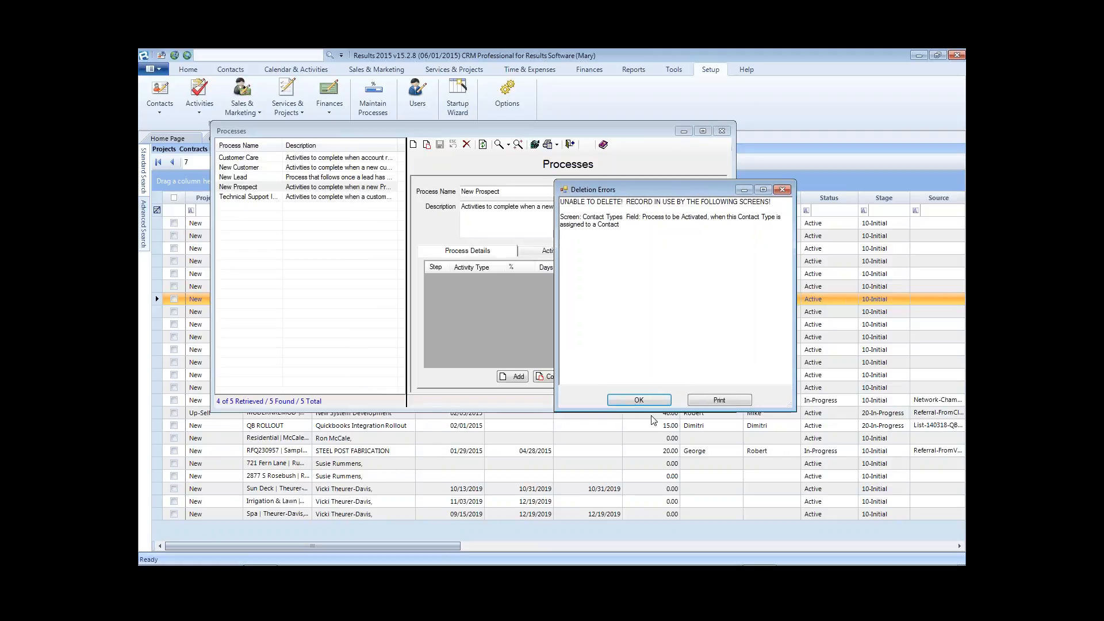
left_click(638, 399)
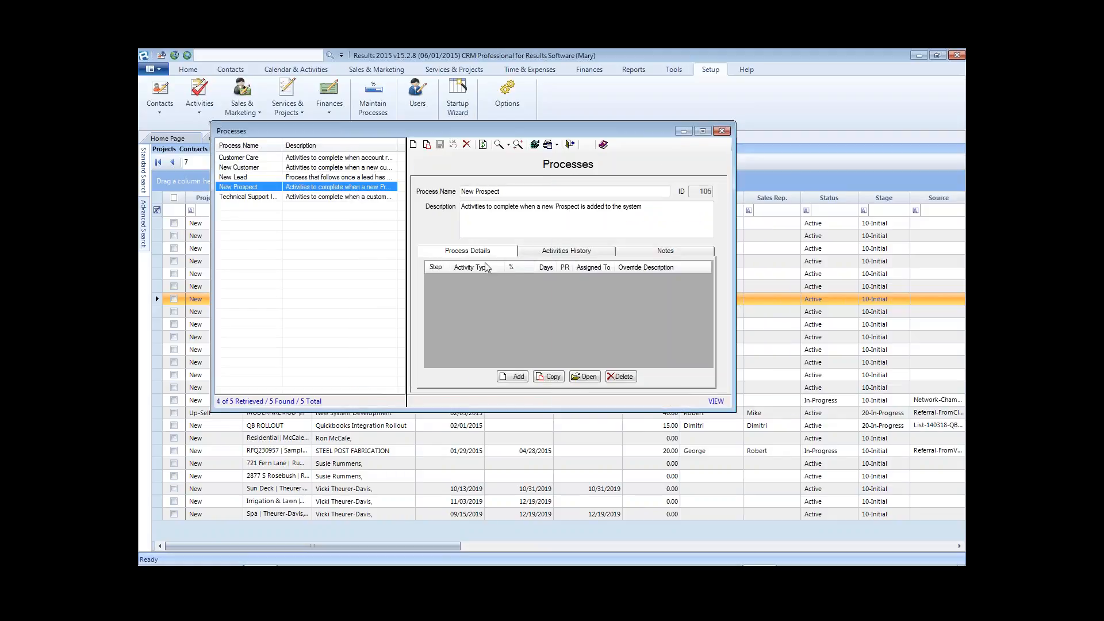
Check the activities history and the process details of the New Prospect process
left_click(563, 254)
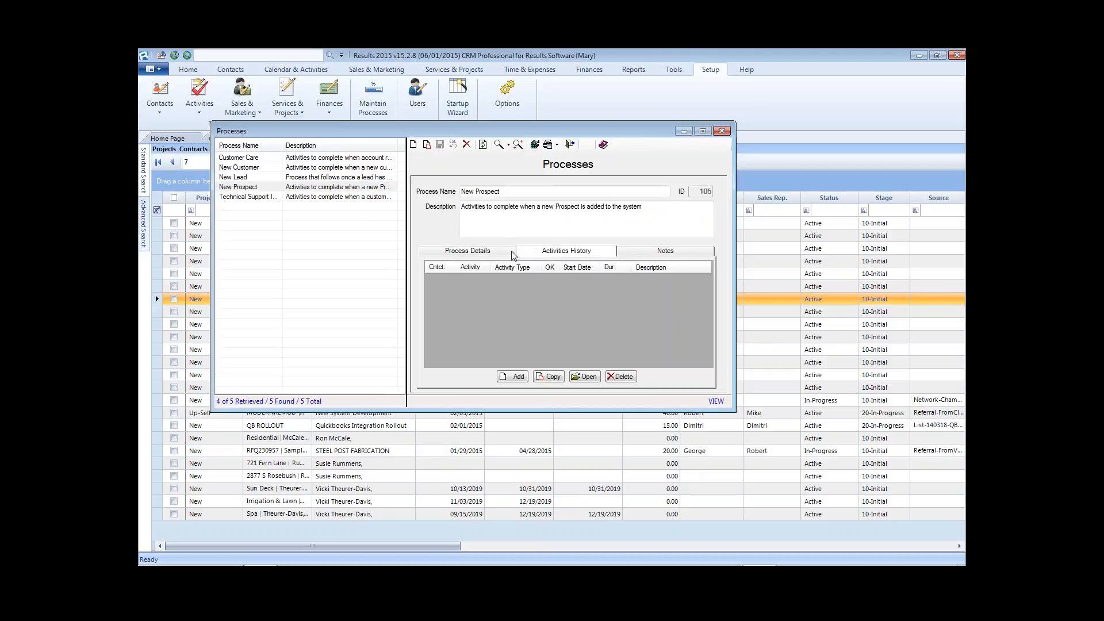
left_click(485, 252)
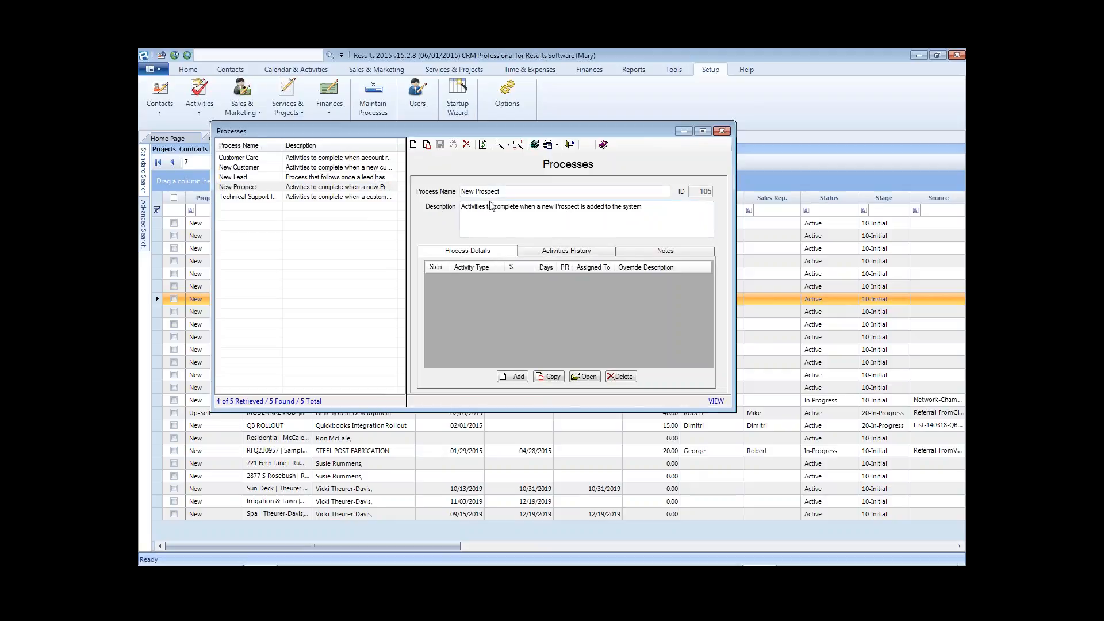
left_click(256, 188)
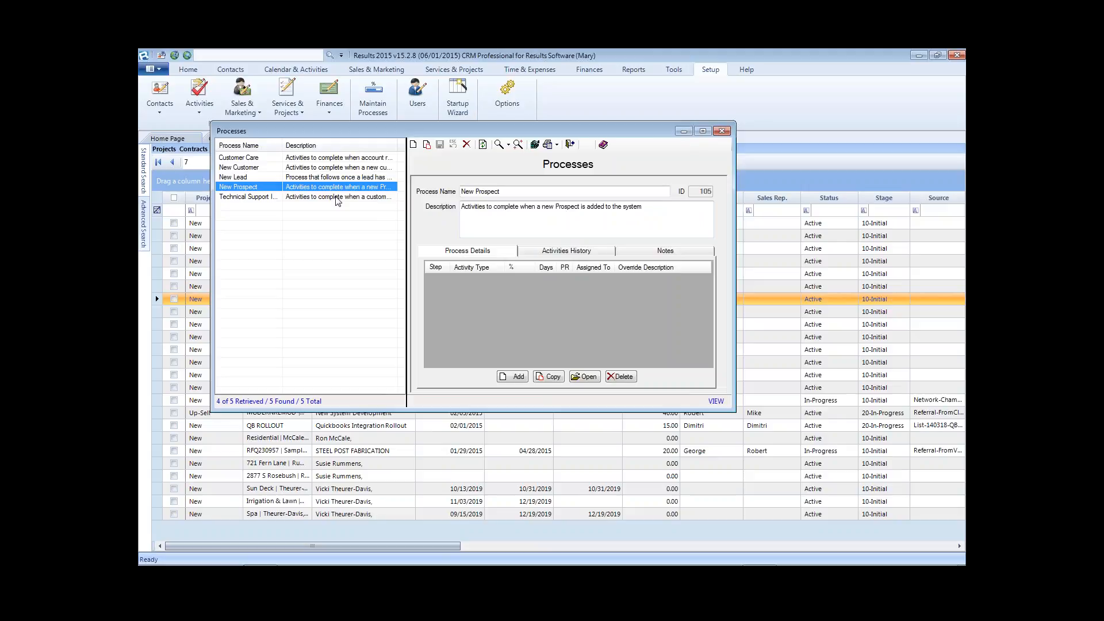
Add a Meeting activity as step number 30 to the New Lead process, save it and close the process steps
left_click(339, 178)
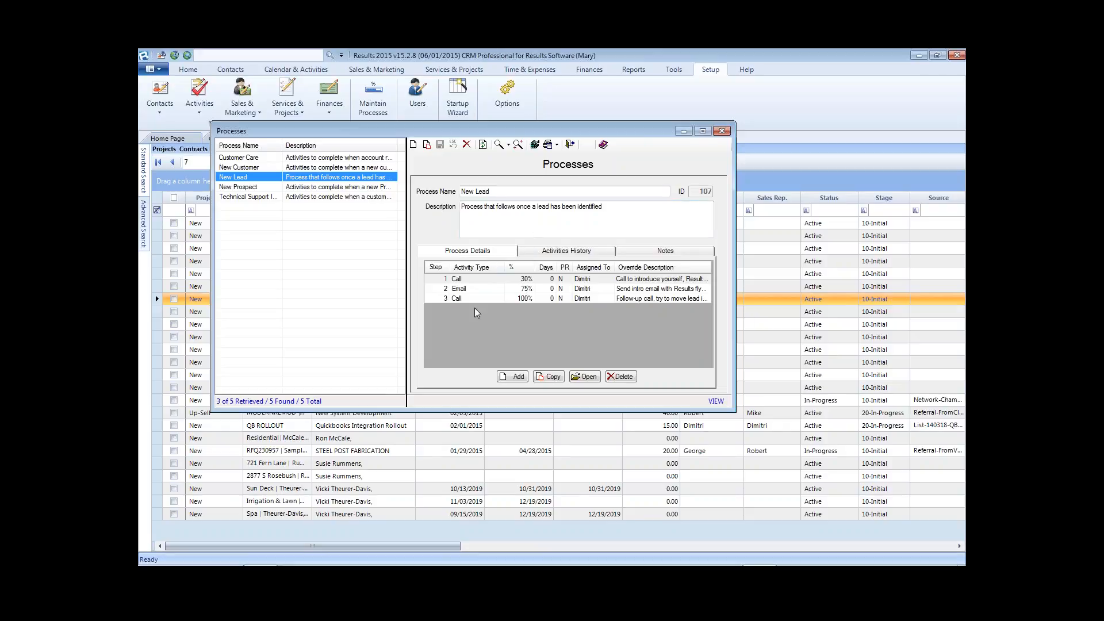
left_click(483, 191)
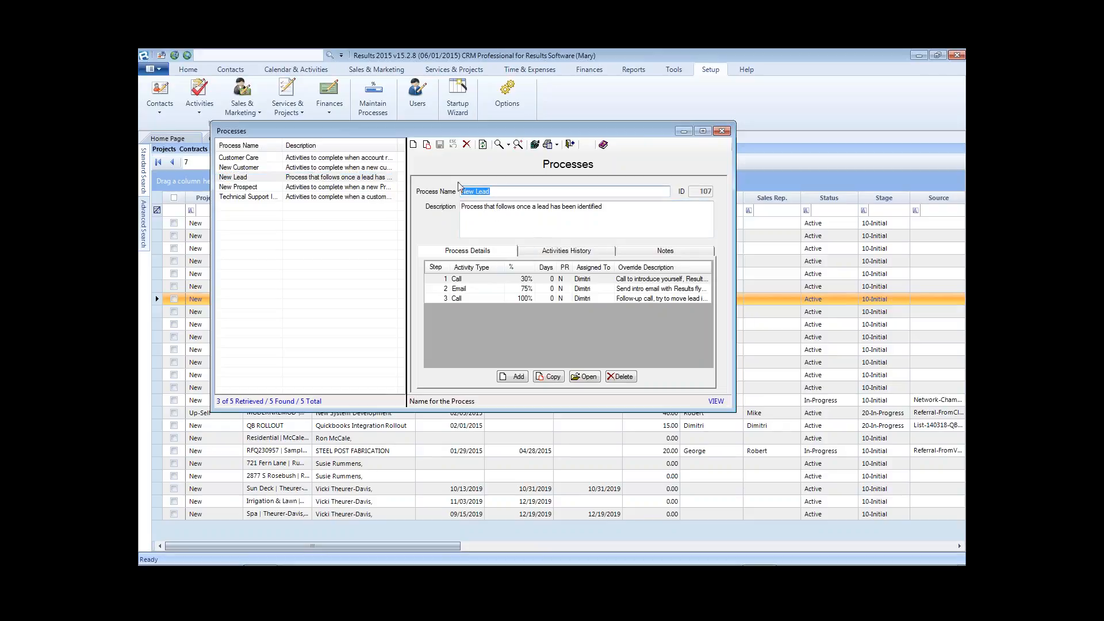
left_click(503, 377)
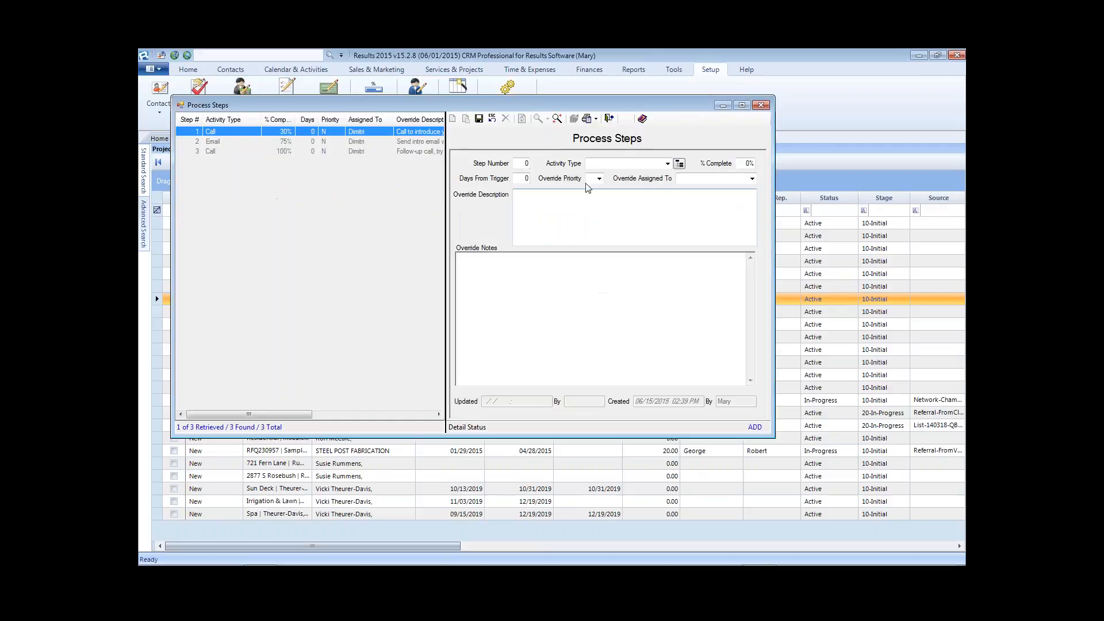
left_click(668, 164)
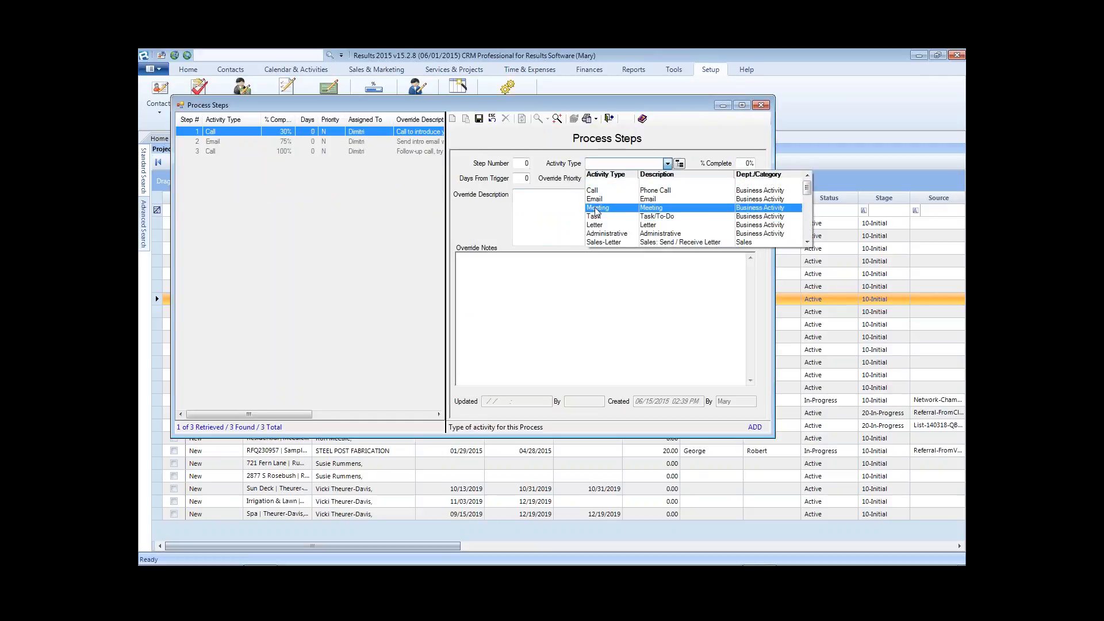
left_click(598, 205)
left_click(478, 119)
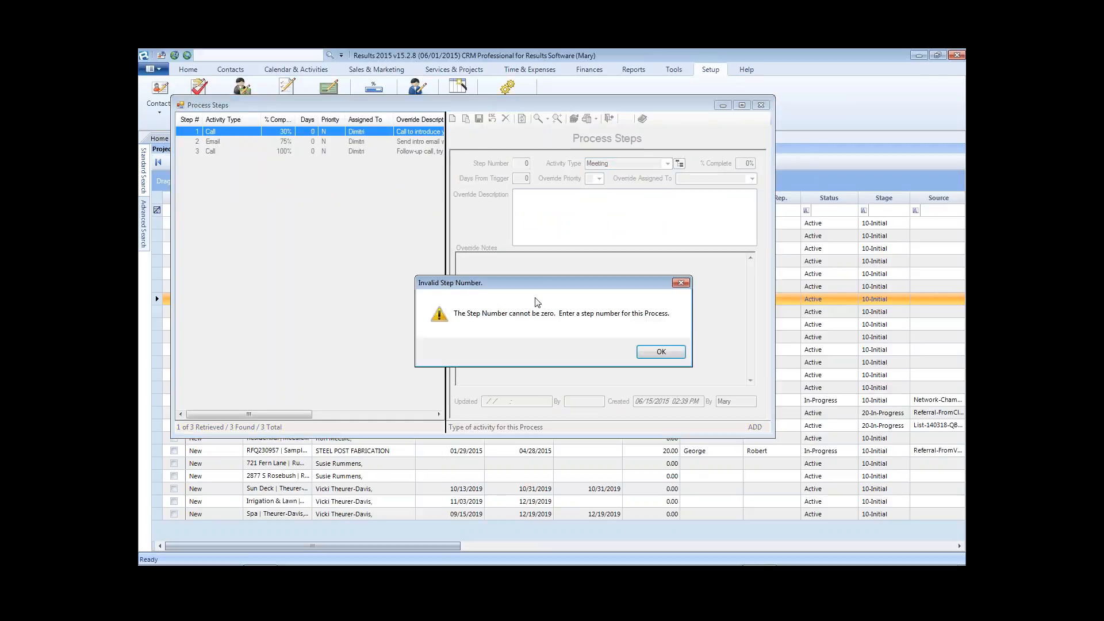
left_click(656, 350)
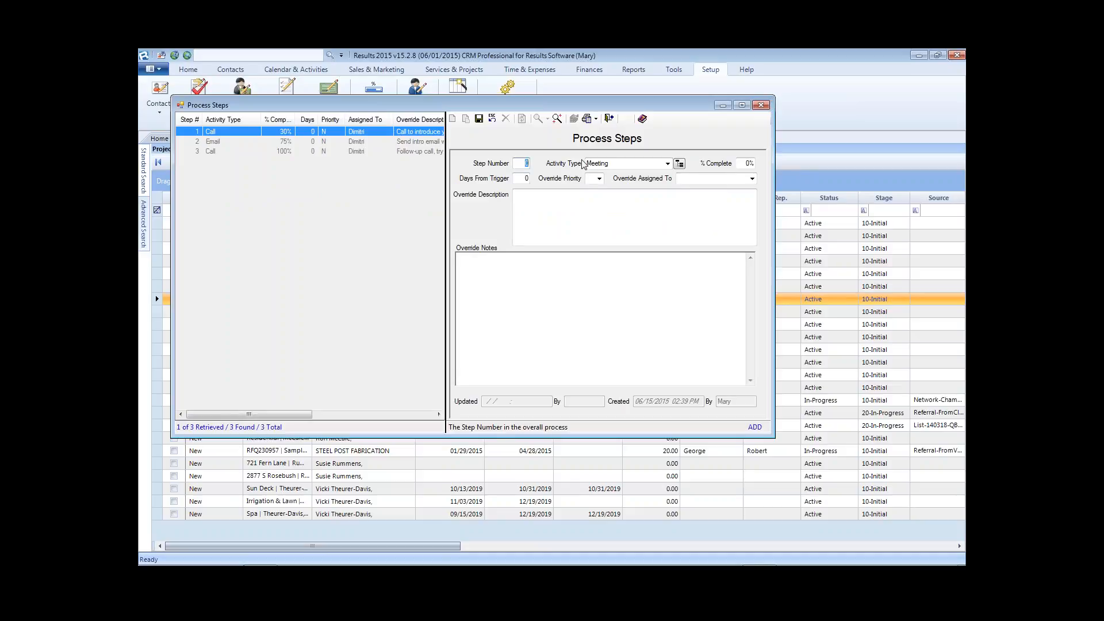
type("30")
left_click(479, 119)
left_click(758, 104)
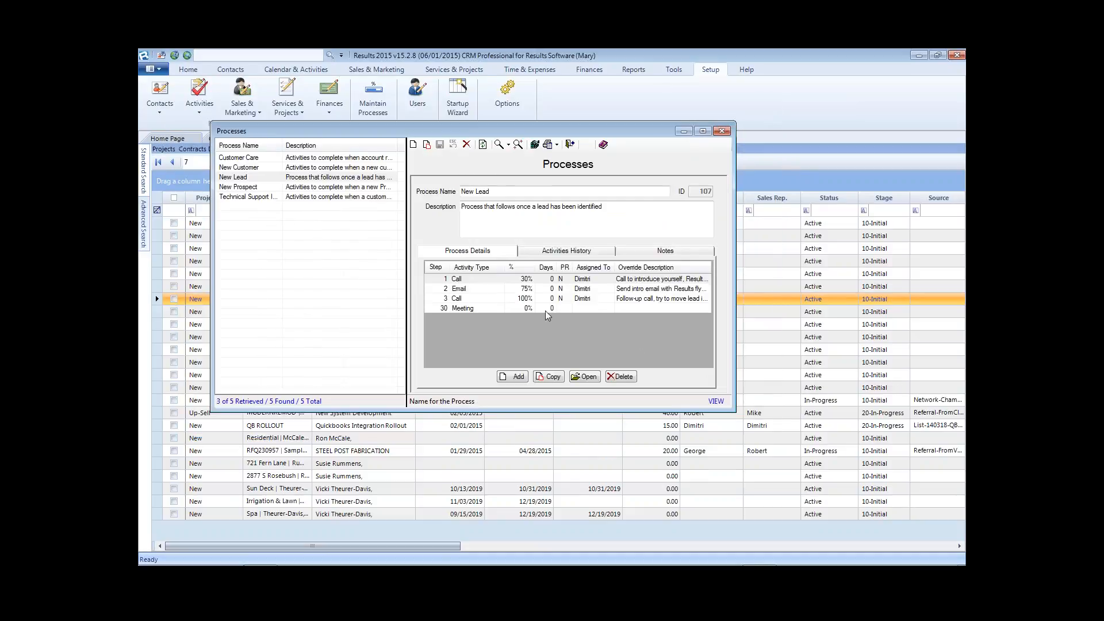
Select the Meeting step in the details of the New Lead process
left_click(472, 309)
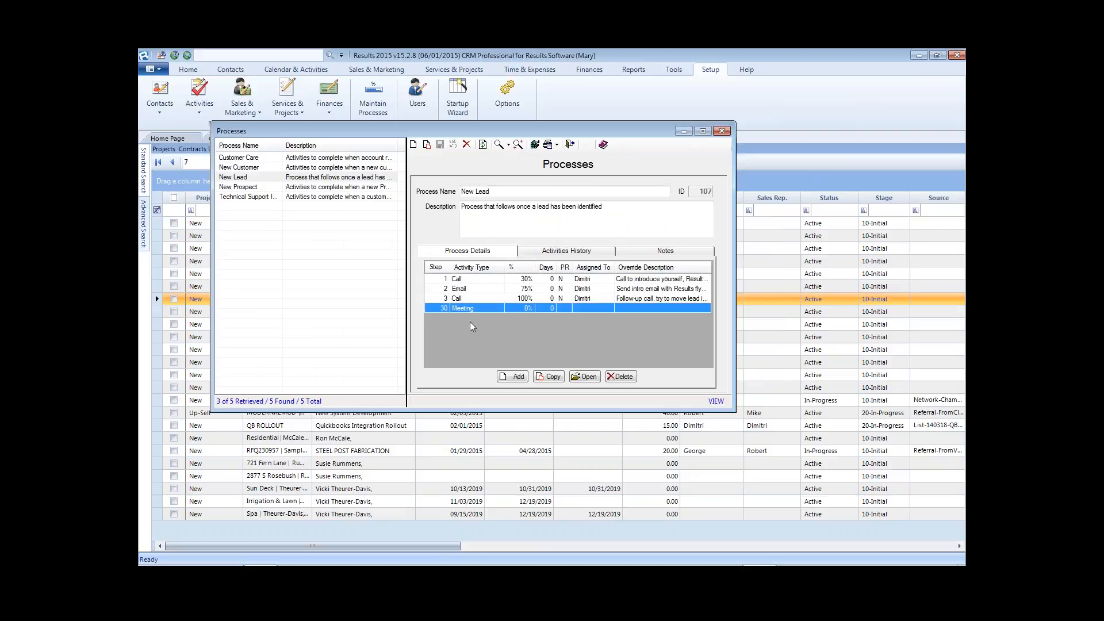
left_click(468, 290)
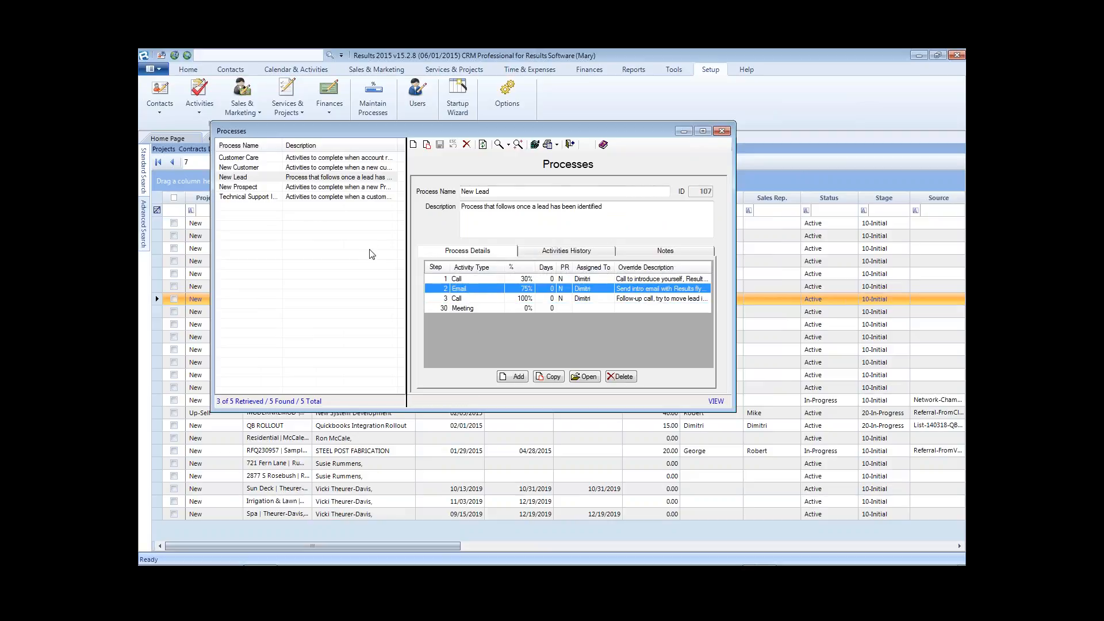
left_click(465, 310)
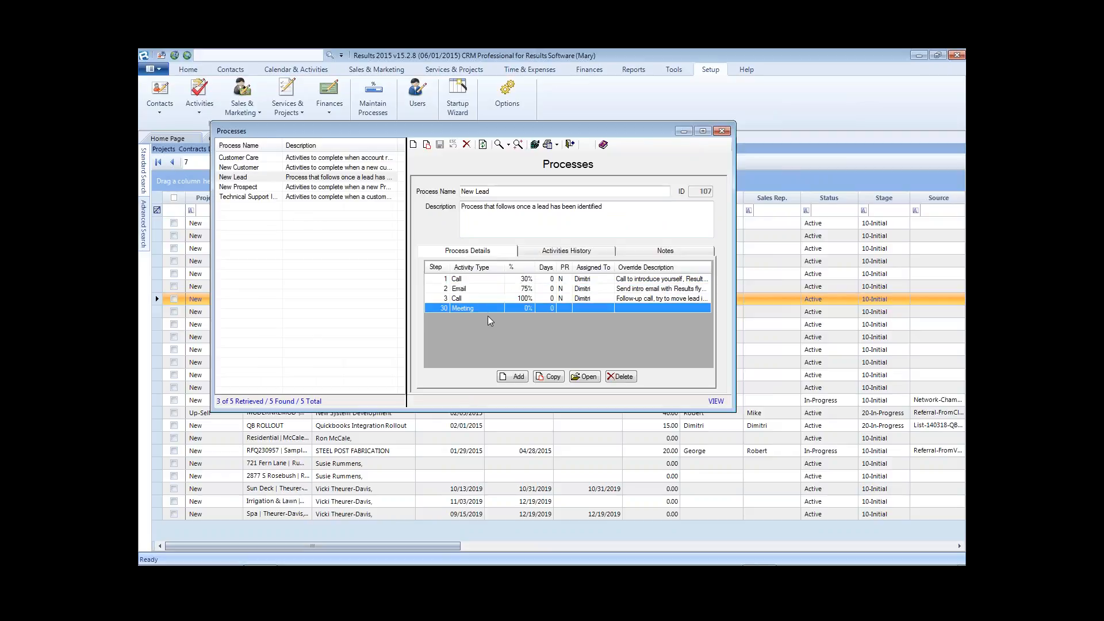